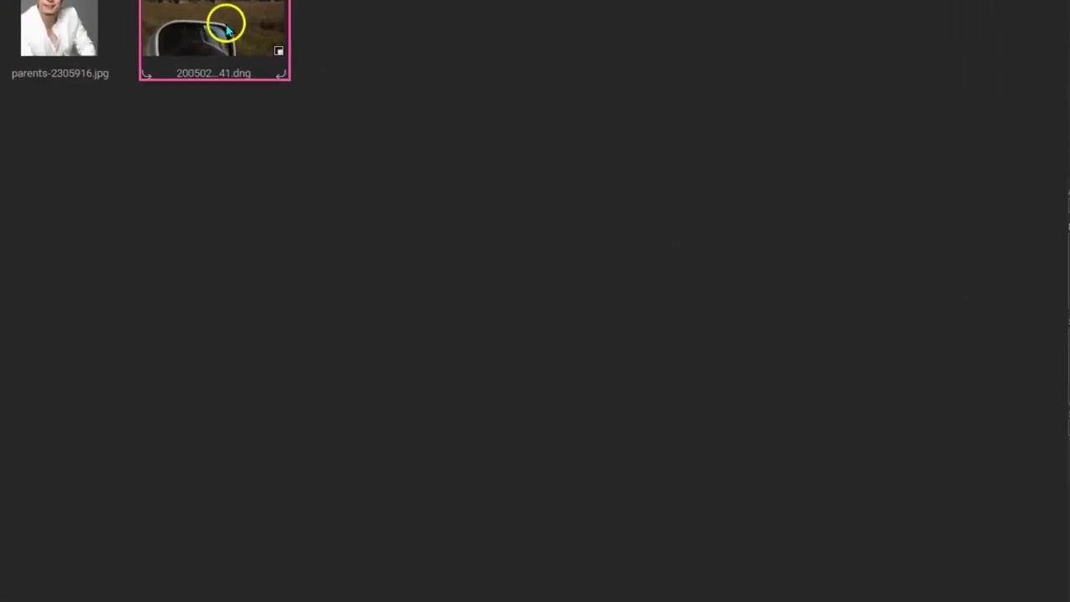
# - Open the savanna photo with thatched huts in the Sky editing module
pyautogui.rightClick(327, 112)
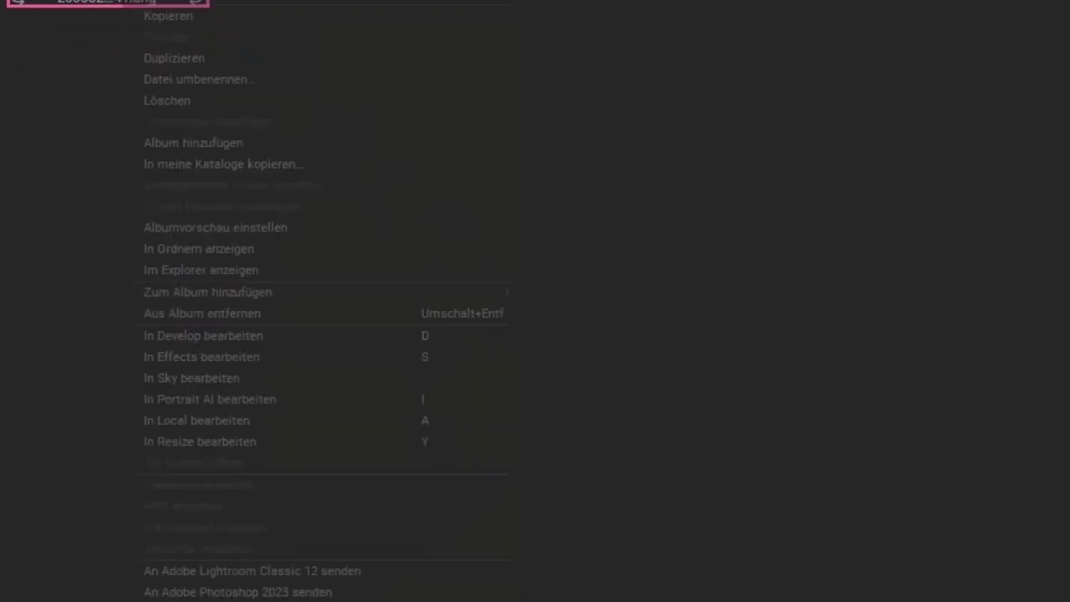
pyautogui.click(215, 380)
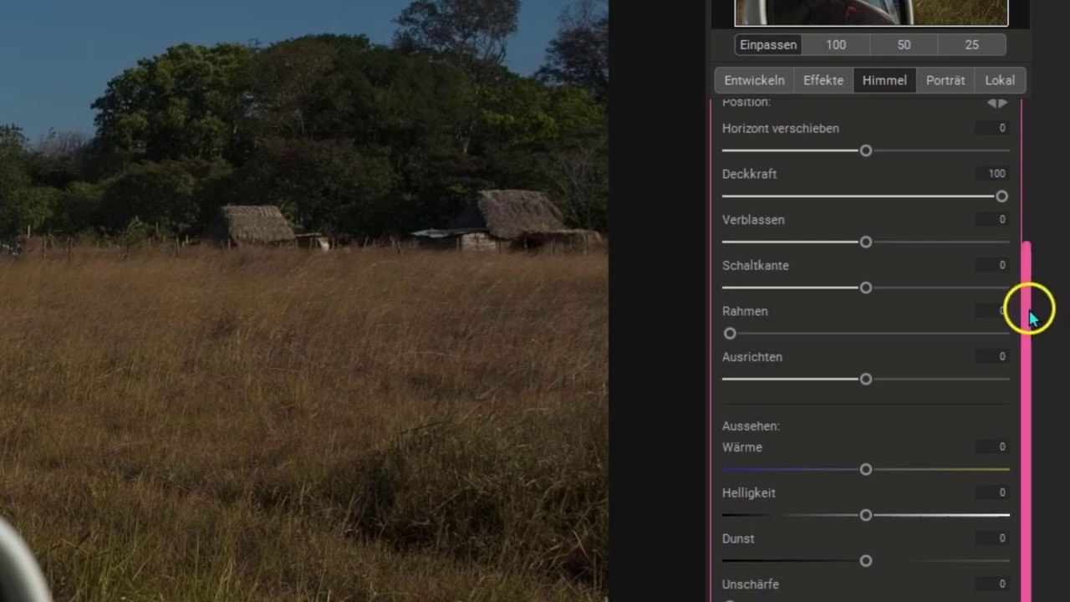
# - Try the Clouds sky preset, then switch to the Night 002 starry sky
pyautogui.moveTo(1031, 306); pyautogui.dragTo(1034, 133)
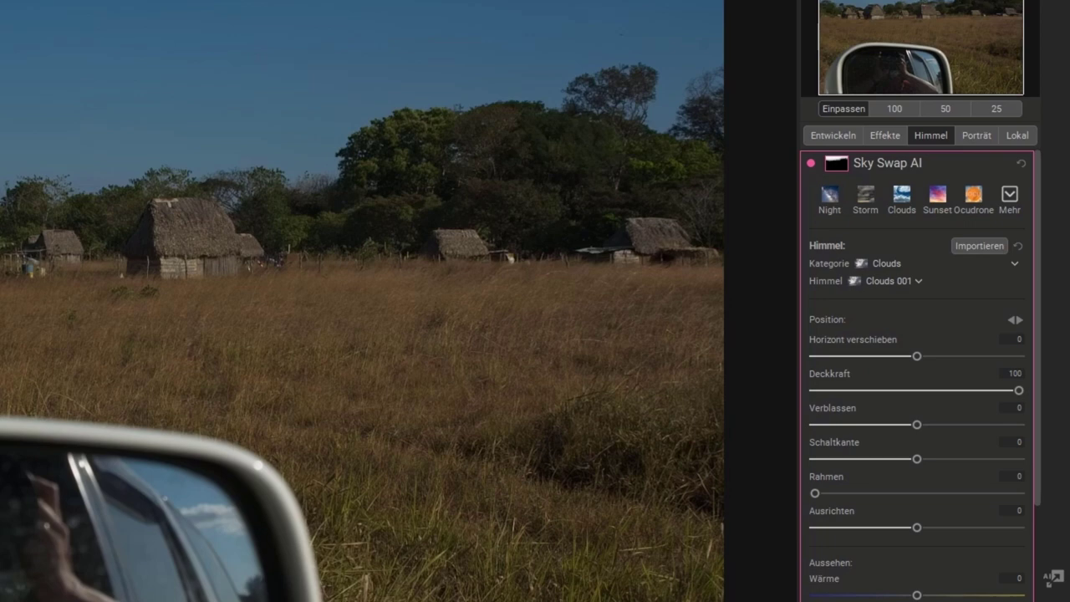
pyautogui.click(901, 196)
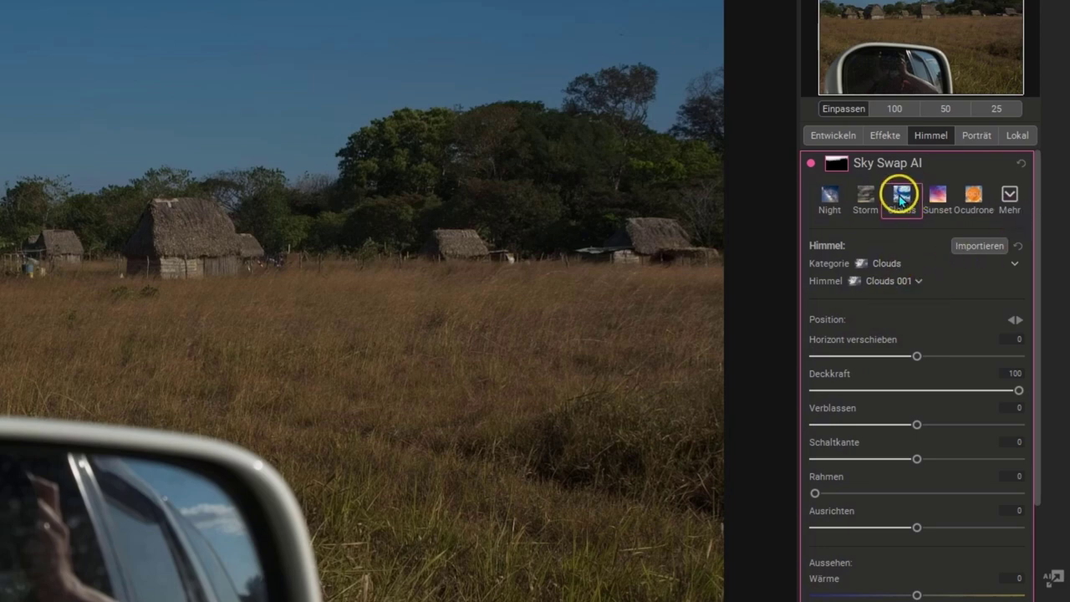
pyautogui.click(901, 197)
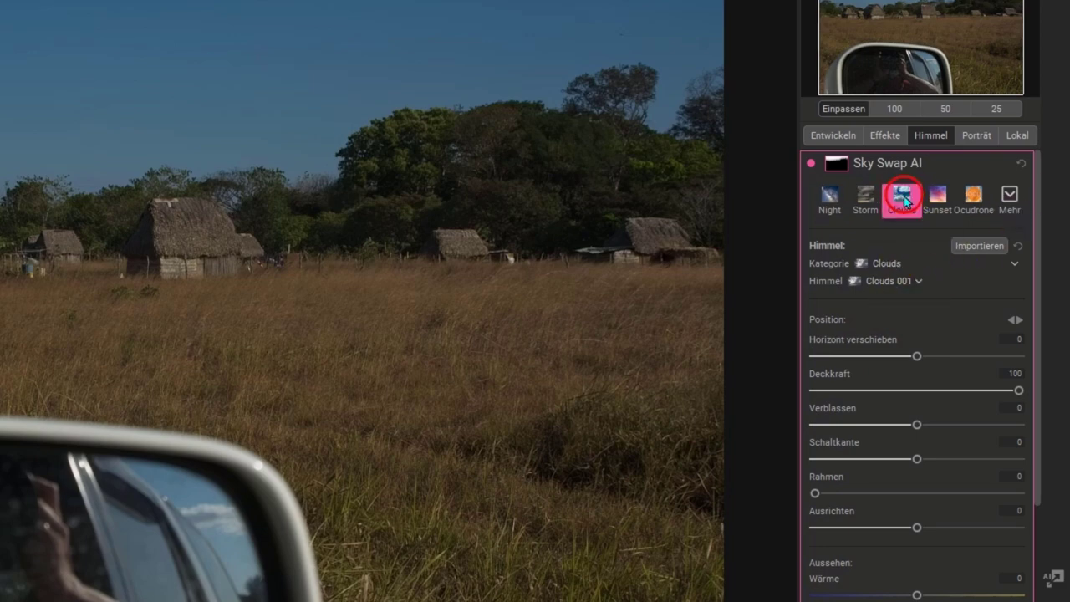
pyautogui.click(904, 201)
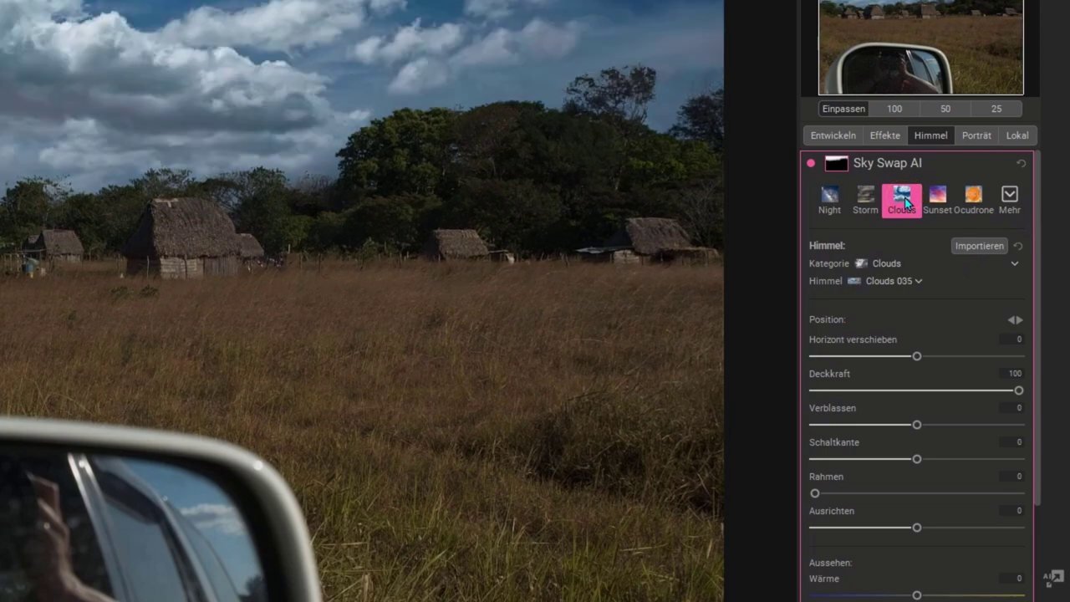
pyautogui.click(904, 201)
pyautogui.click(904, 203)
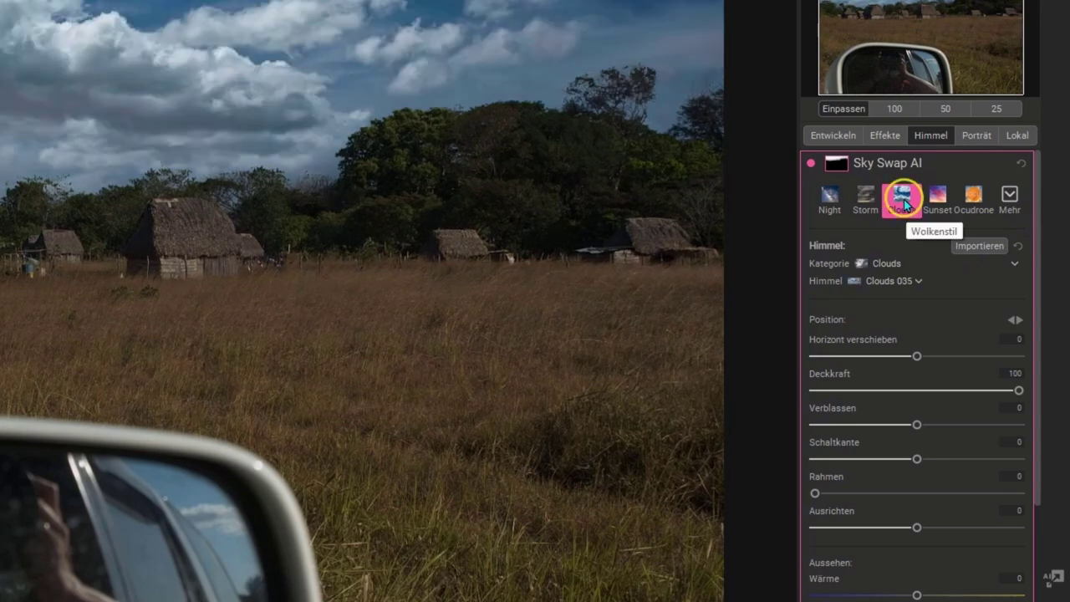
pyautogui.click(904, 203)
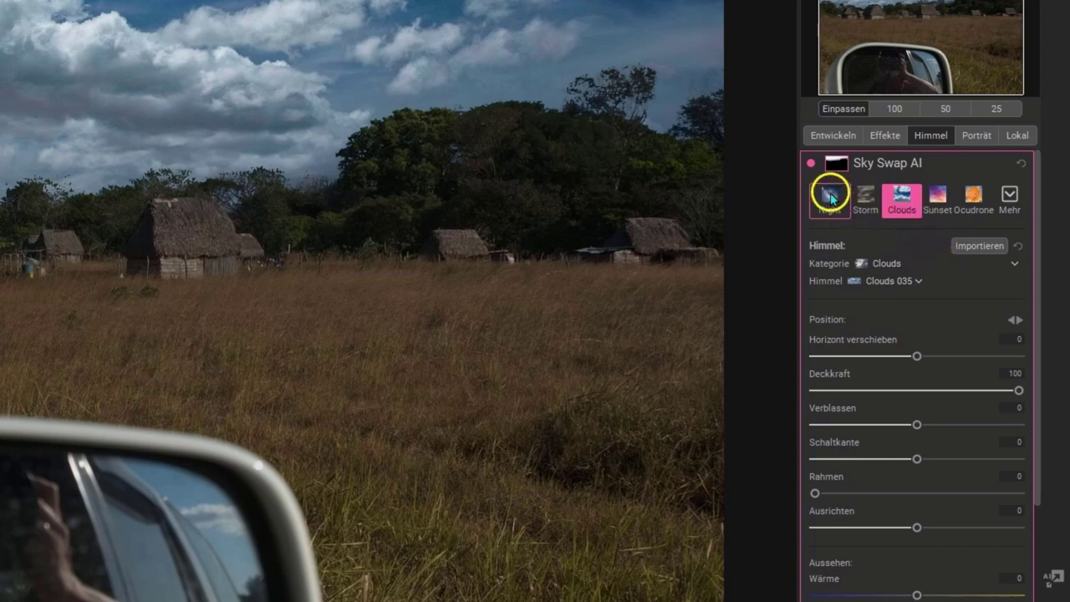
pyautogui.click(831, 197)
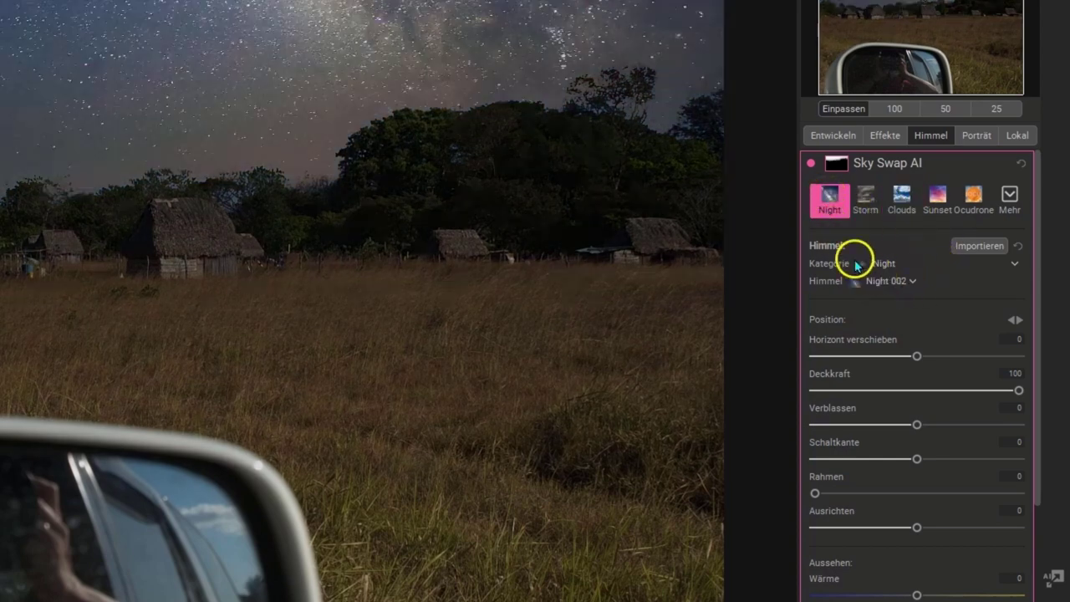
# - Change the sky to Night 006 and uncheck foreground Beleuchtung (lighting)
pyautogui.click(901, 281)
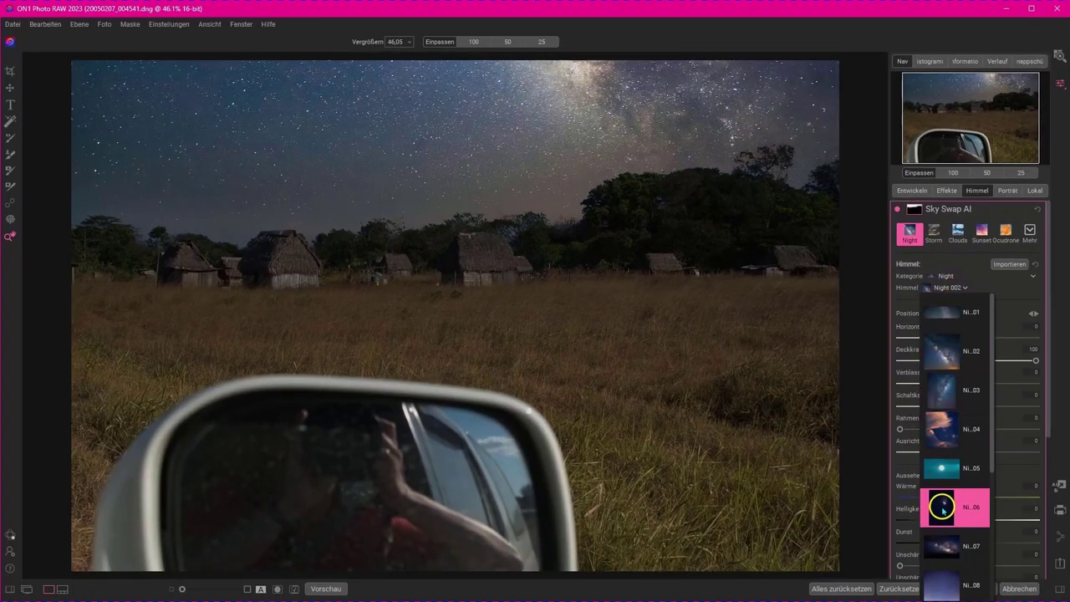
pyautogui.click(942, 506)
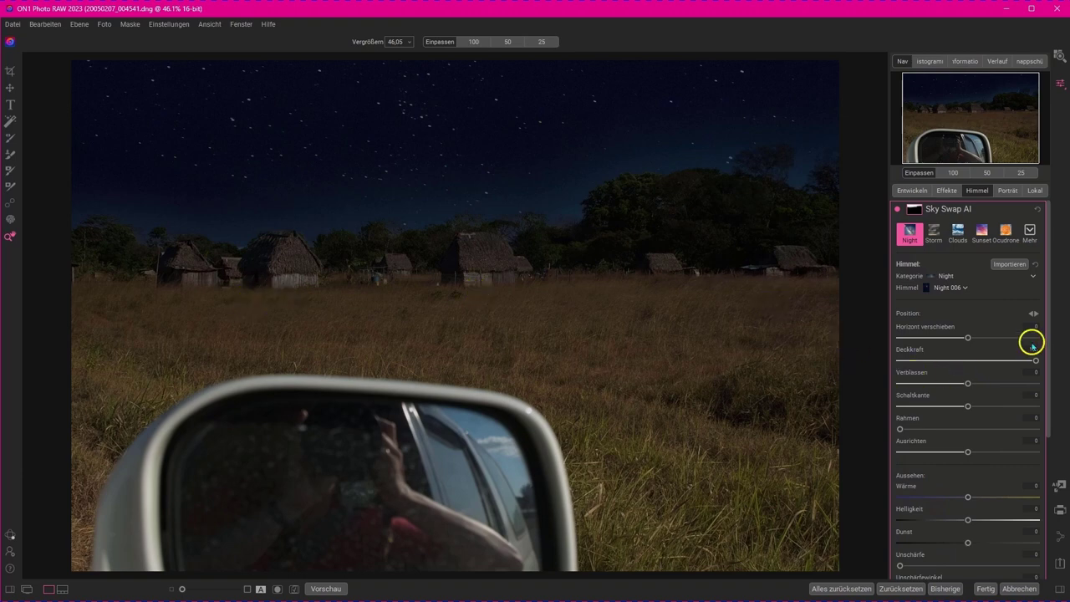
pyautogui.moveTo(1045, 359); pyautogui.dragTo(1059, 510)
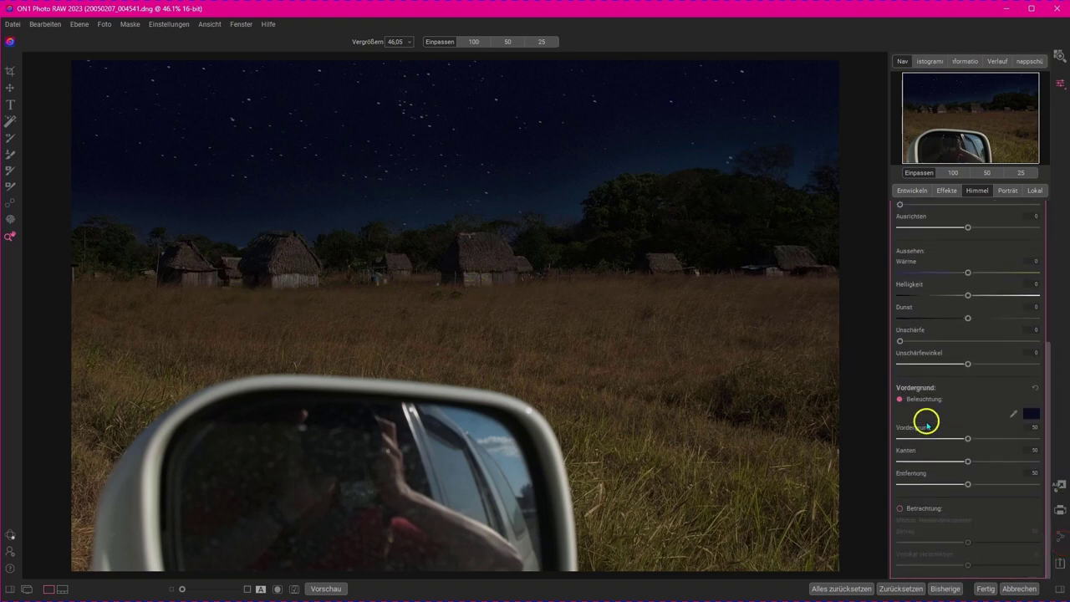
pyautogui.click(899, 401)
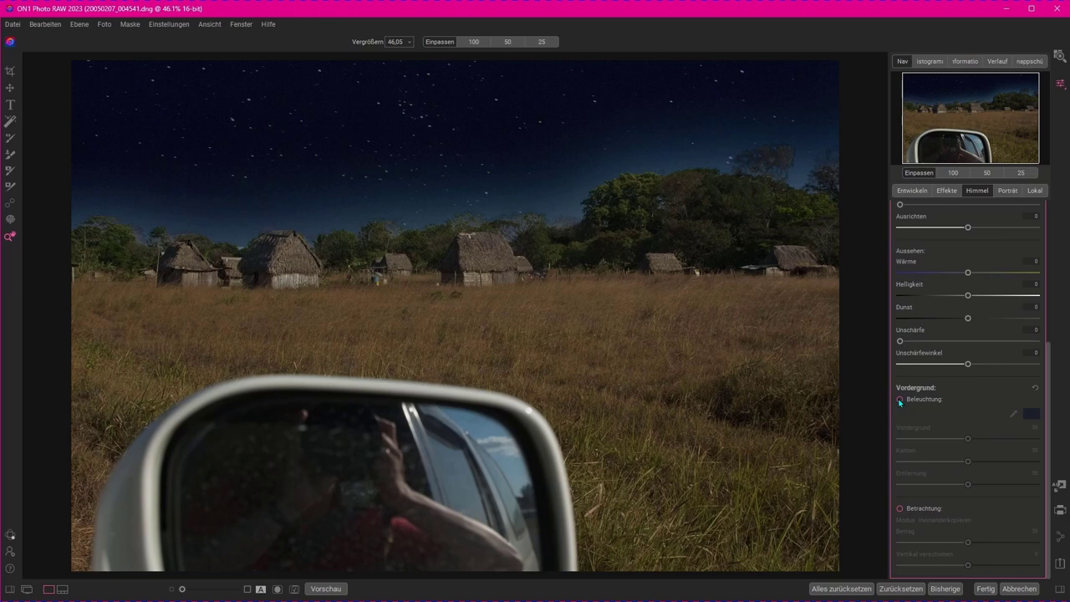
# - Re-enable the foreground Beleuchtung lighting adjustment
pyautogui.click(899, 400)
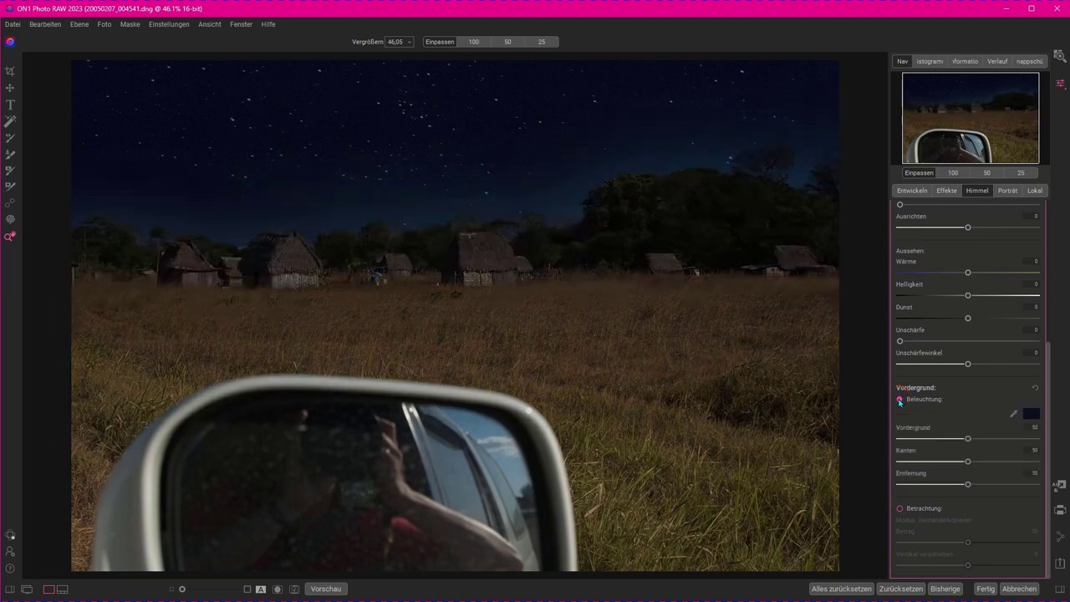
pyautogui.scroll(1, 923, 372)
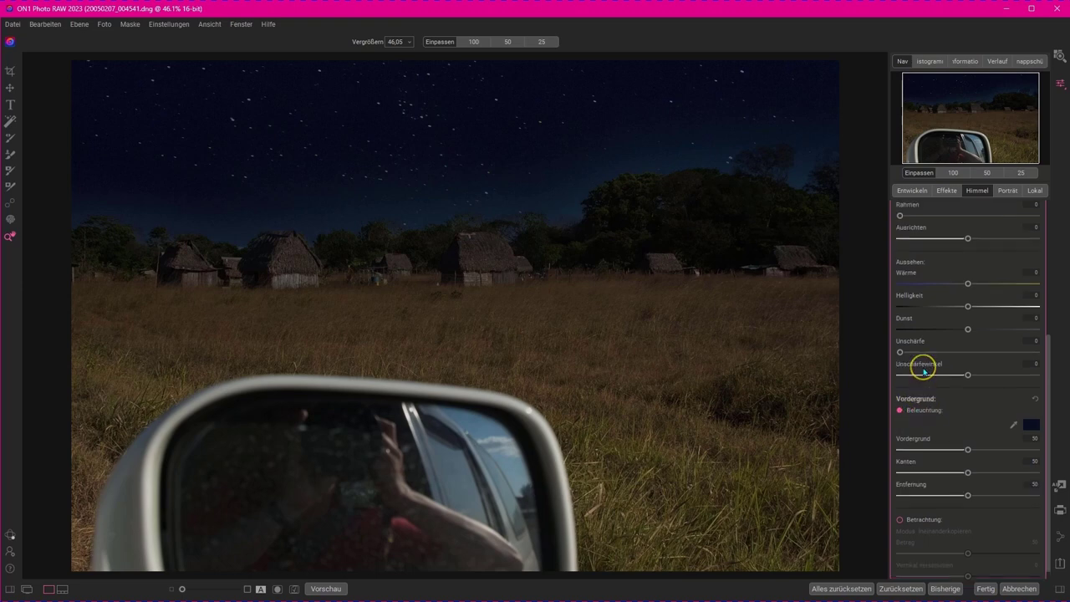
pyautogui.scroll(1, 923, 372)
pyautogui.scroll(2, 920, 366)
pyautogui.scroll(2, 919, 355)
pyautogui.scroll(1, 924, 367)
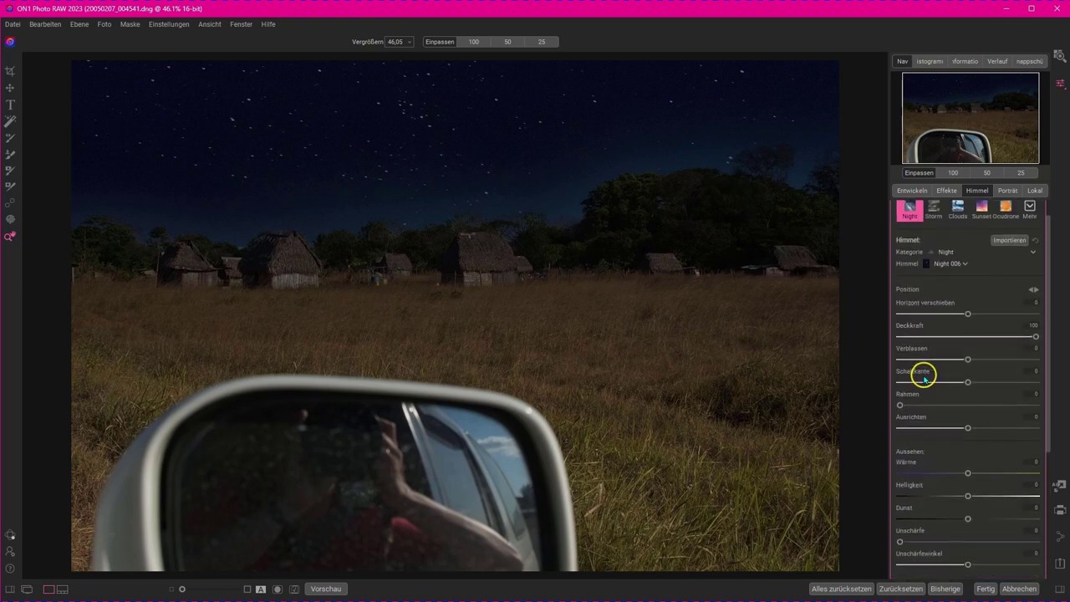
pyautogui.scroll(1, 923, 377)
# - Test the Deckkraft opacity slider, then reset Sky Swap AI and switch it off
pyautogui.click(1035, 359)
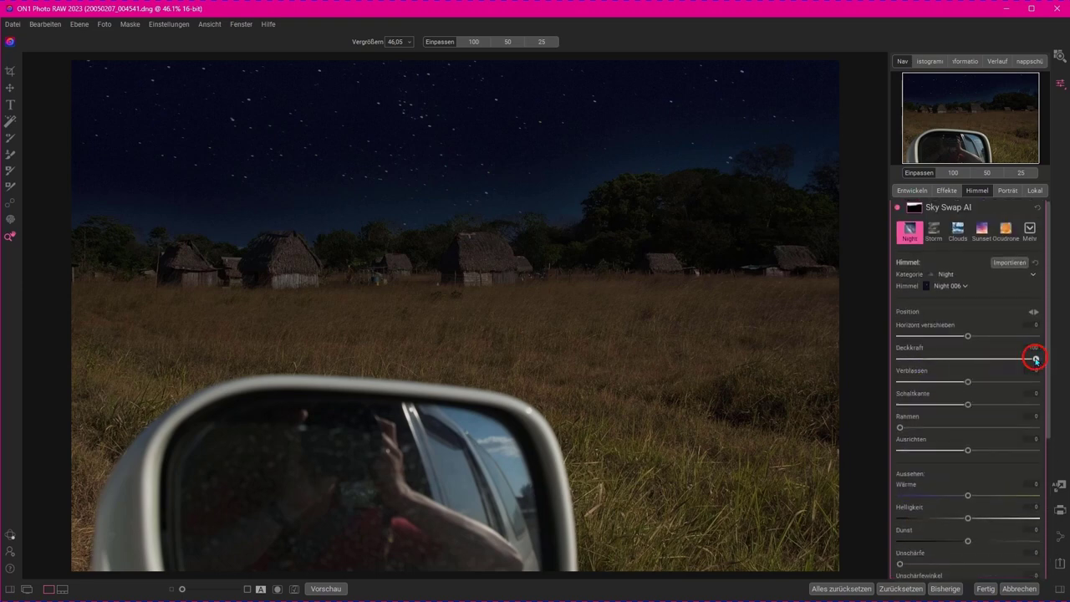
pyautogui.moveTo(1035, 360); pyautogui.dragTo(889, 360)
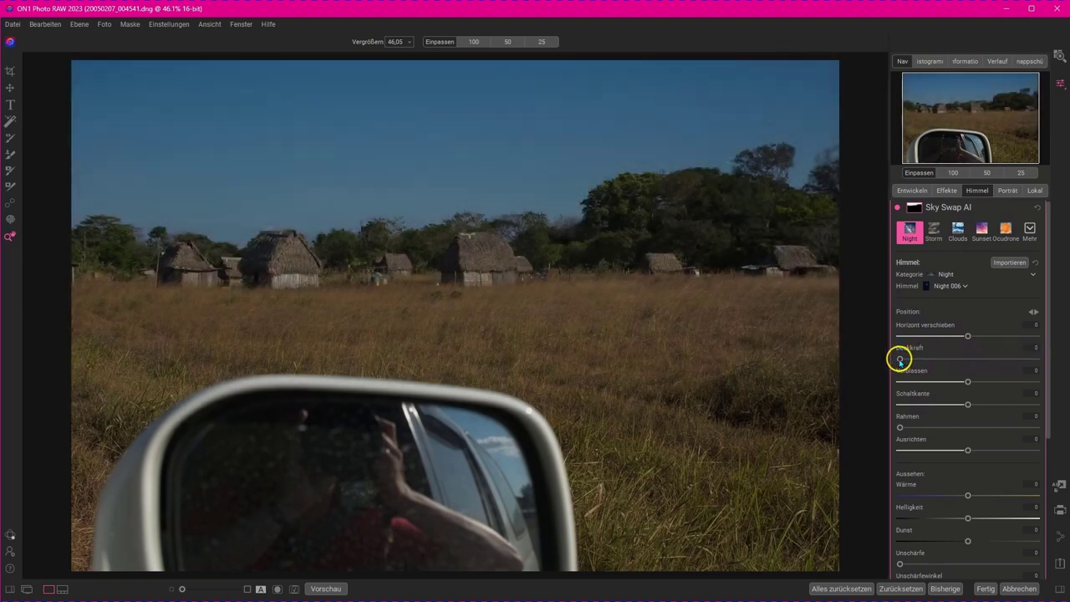
pyautogui.click(900, 359)
pyautogui.moveTo(900, 359); pyautogui.dragTo(1051, 357)
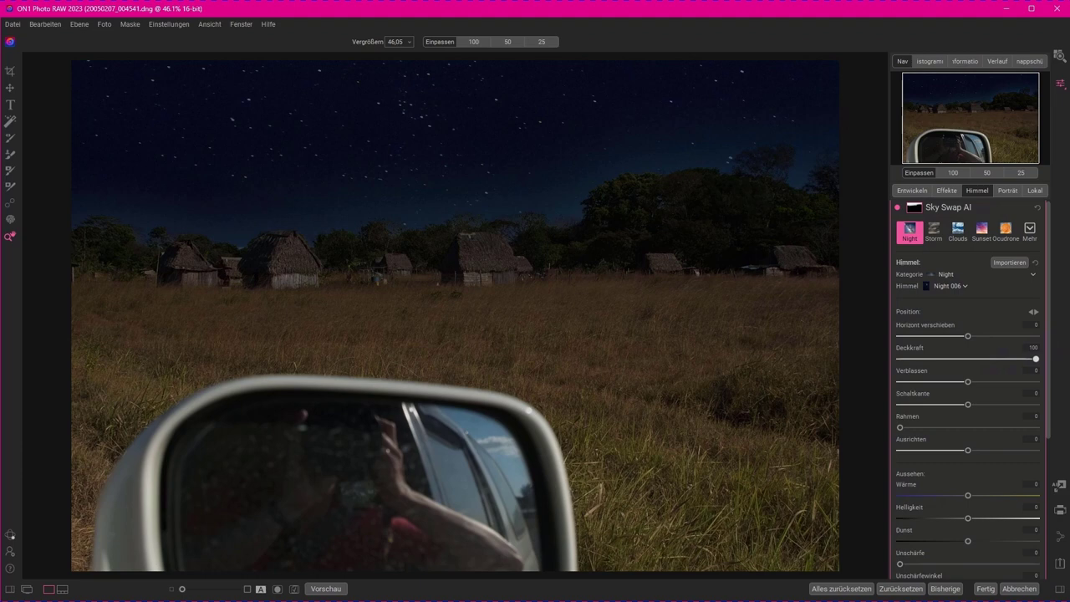
pyautogui.click(1037, 209)
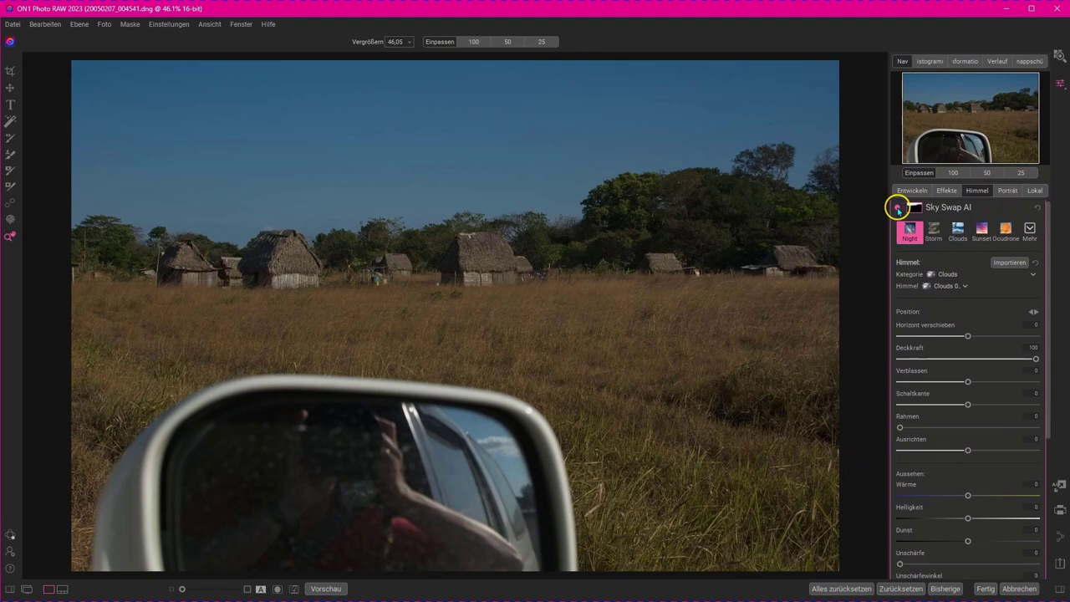
pyautogui.click(897, 208)
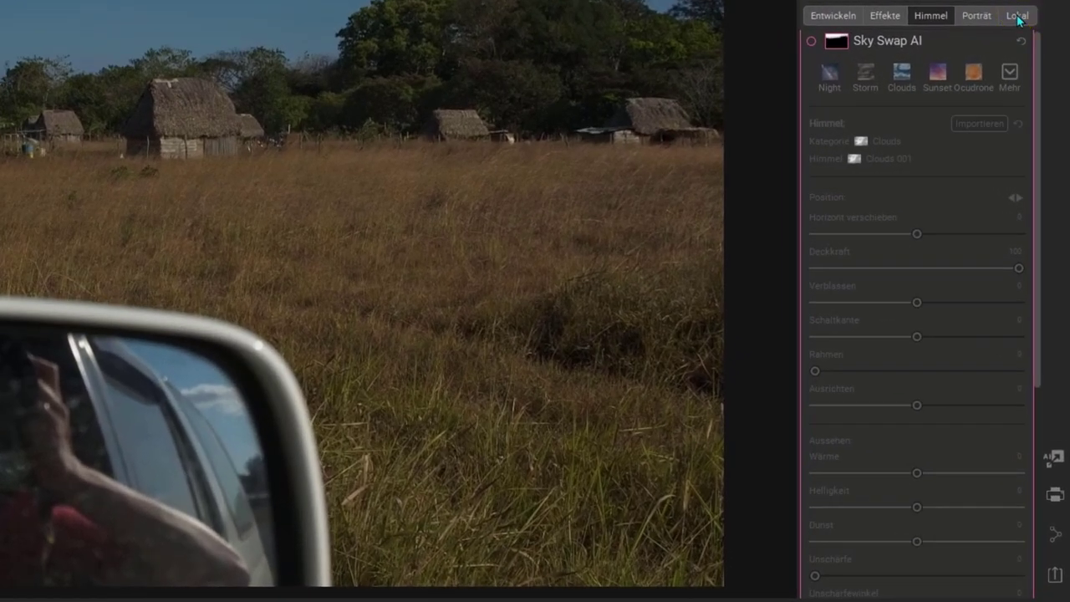
# - Show the Lokal panel, briefly visit Entwickeln, and return to Lokal
pyautogui.click(1035, 193)
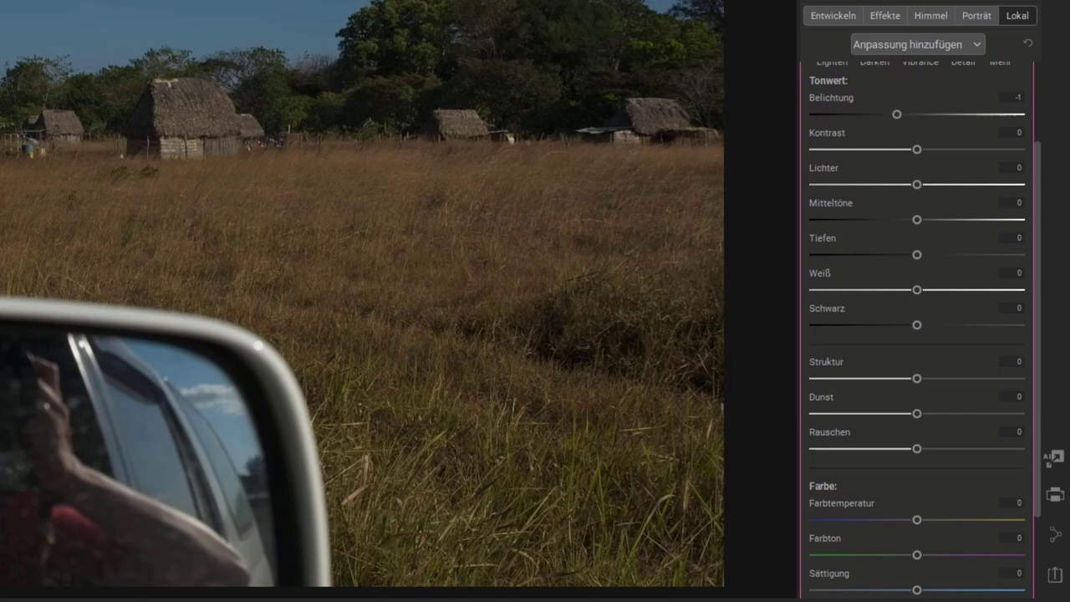
pyautogui.moveTo(1034, 286); pyautogui.dragTo(1036, 160)
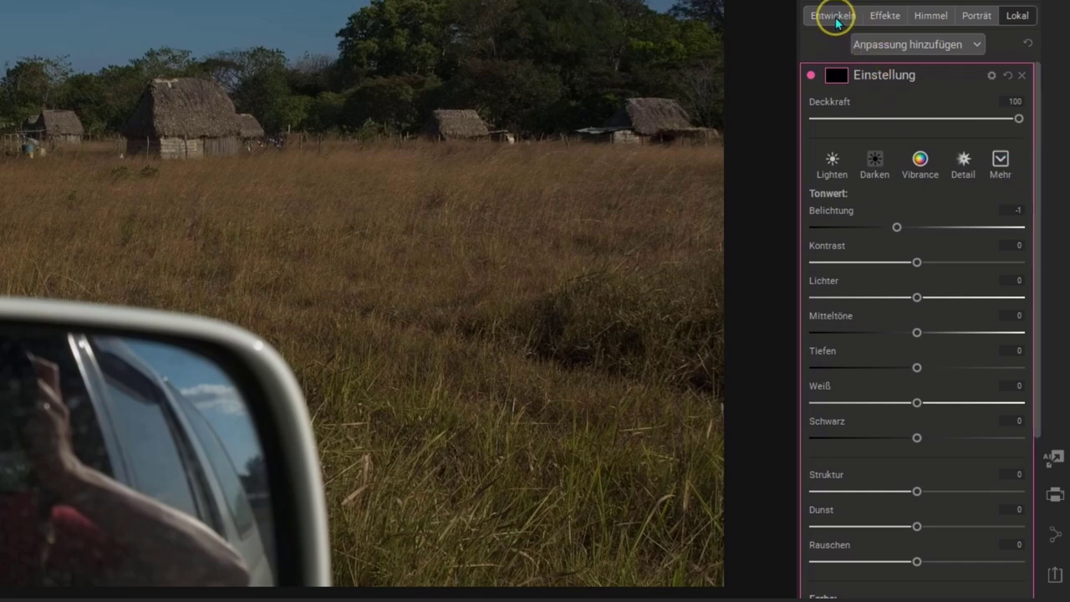
pyautogui.click(832, 18)
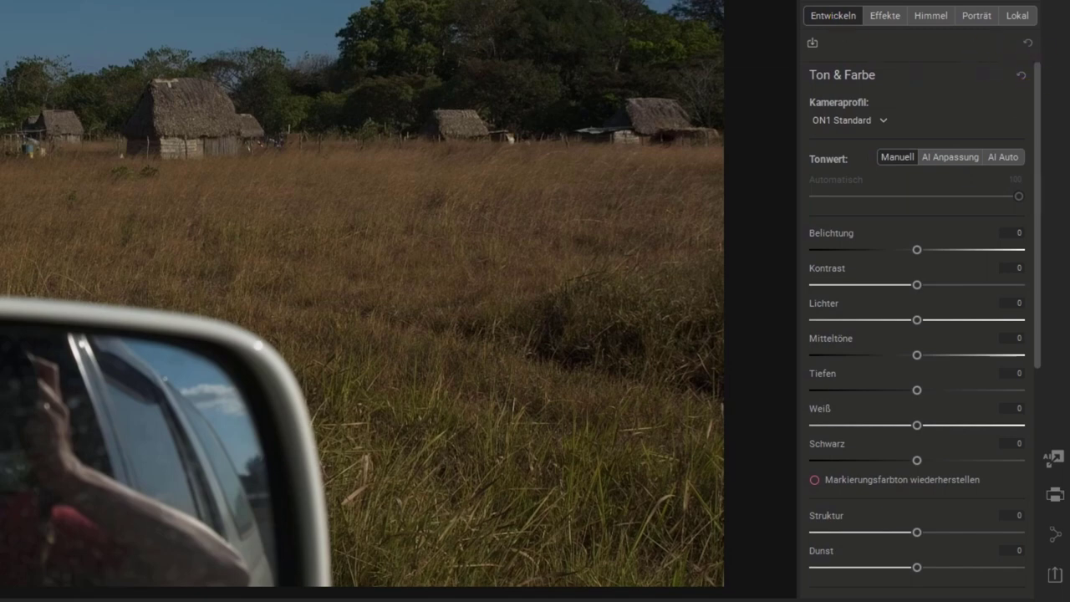
pyautogui.click(1017, 19)
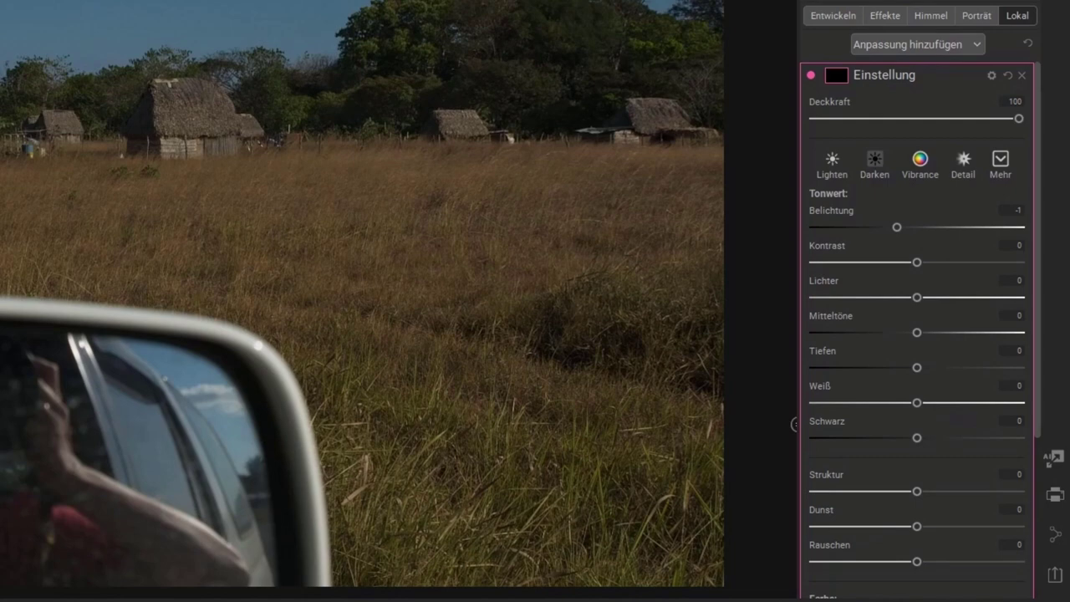
# - Select the lower Einstellung adjustment layer and expand its mask settings
pyautogui.click(1016, 16)
pyautogui.click(916, 46)
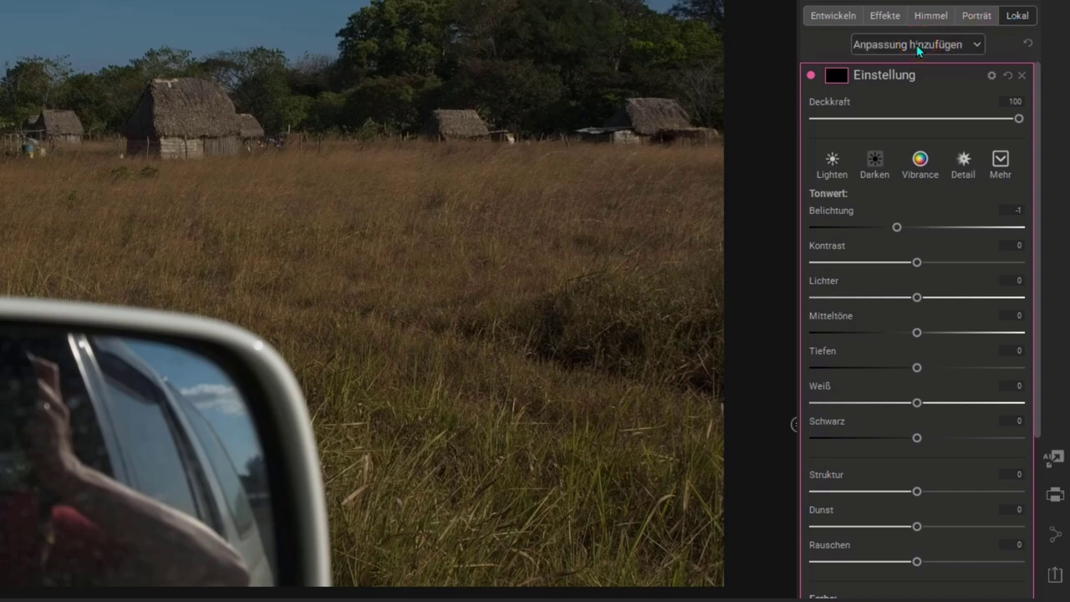
pyautogui.click(916, 44)
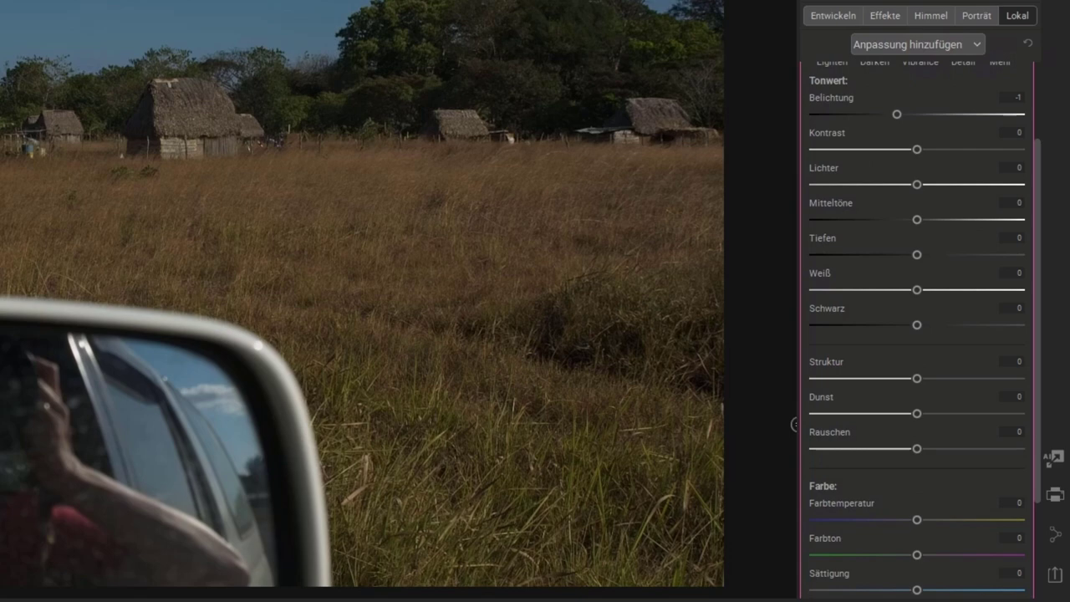
pyautogui.moveTo(1034, 227); pyautogui.dragTo(1041, 393)
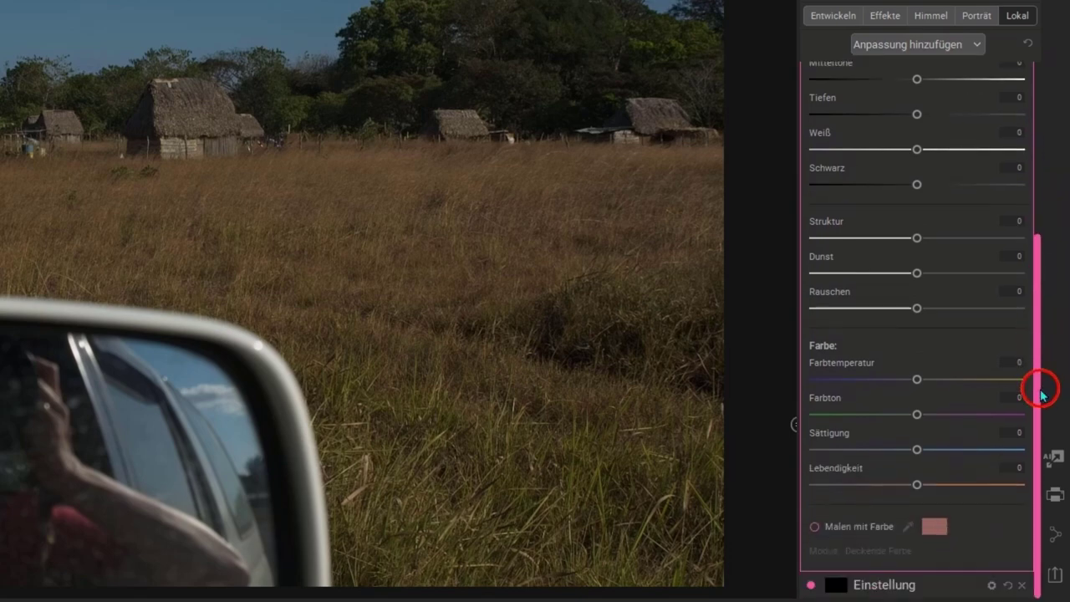
pyautogui.click(882, 585)
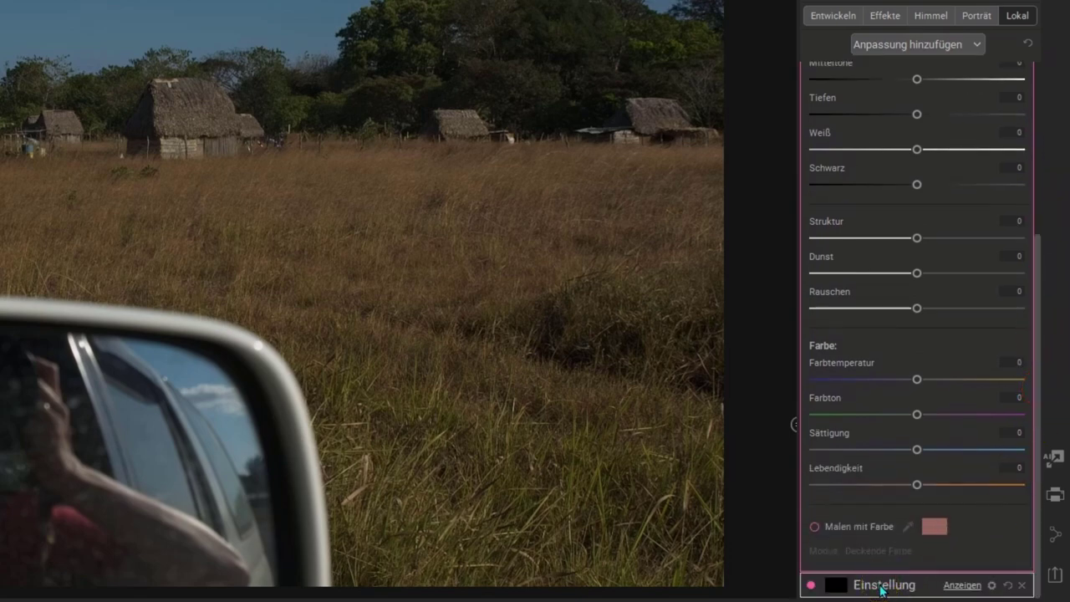
pyautogui.click(881, 590)
pyautogui.click(880, 587)
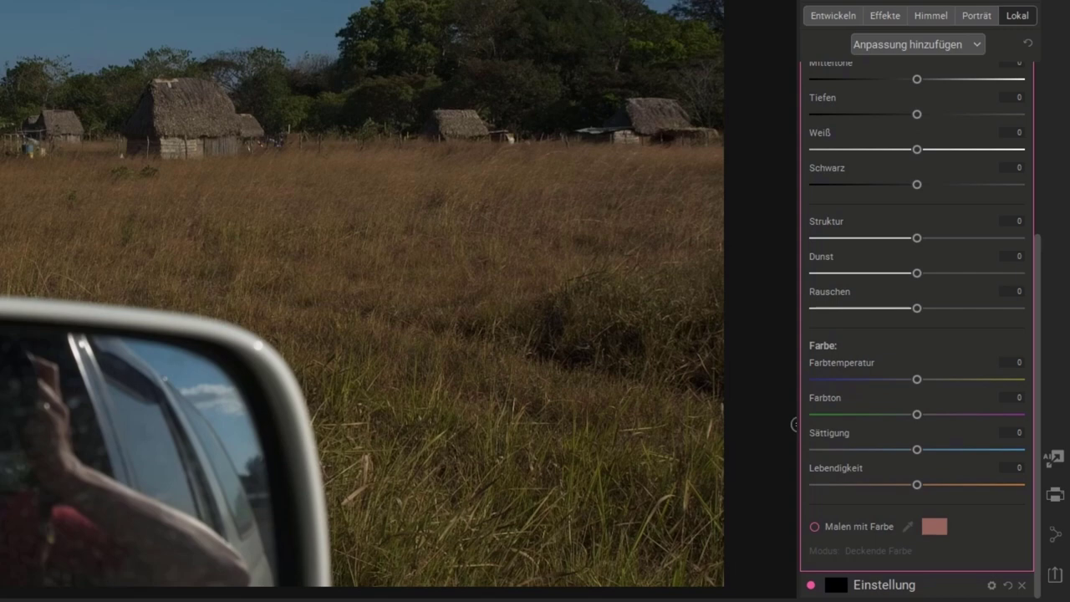
pyautogui.moveTo(1039, 262); pyautogui.dragTo(1037, 94)
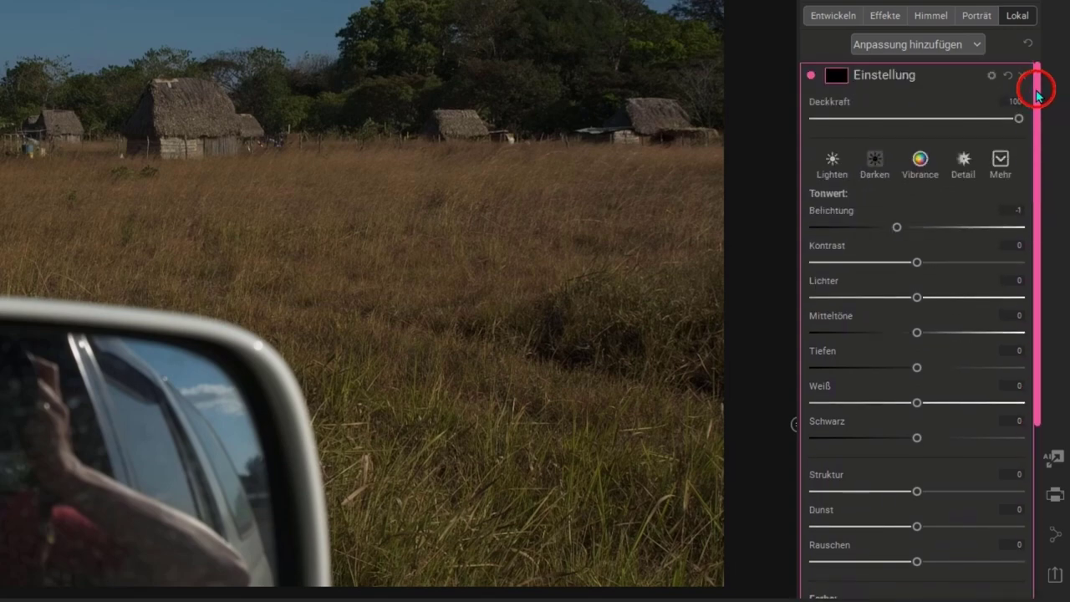
pyautogui.click(833, 77)
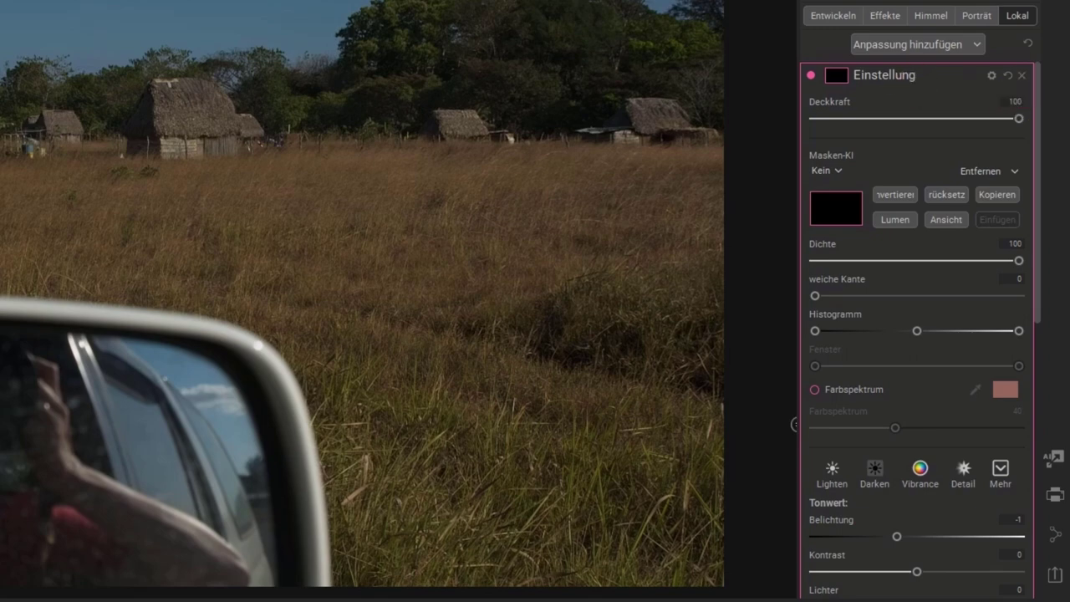
# - Apply a Masken-KI 'Die Architektur' mask to select the huts
pyautogui.click(1019, 19)
pyautogui.scroll(-3, 934, 408)
pyautogui.scroll(-2, 915, 456)
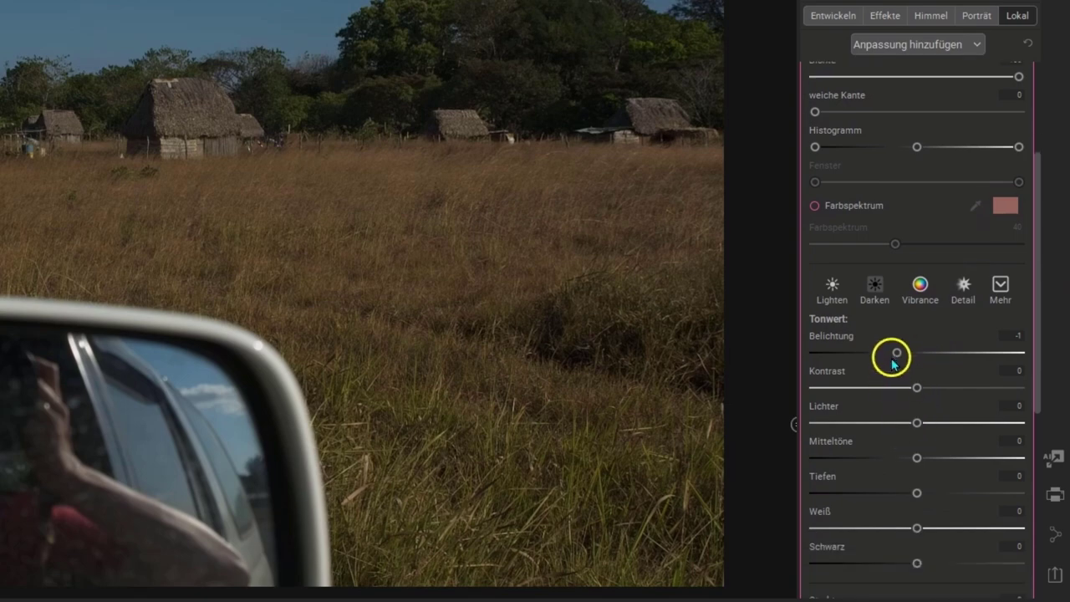
pyautogui.moveTo(895, 353); pyautogui.dragTo(981, 353)
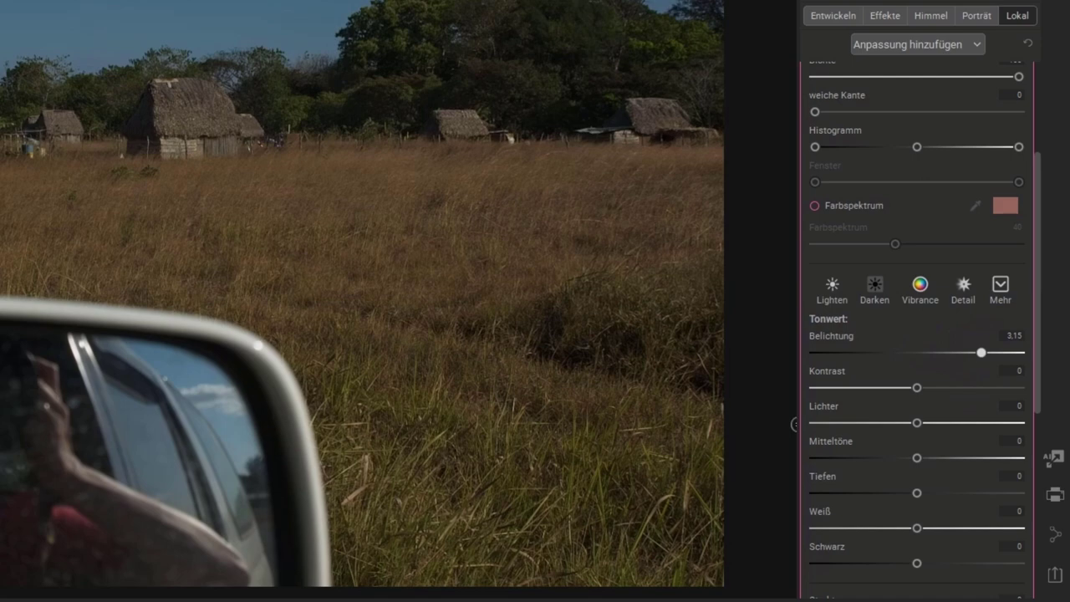
pyautogui.scroll(2, 908, 179)
pyautogui.scroll(2, 852, 167)
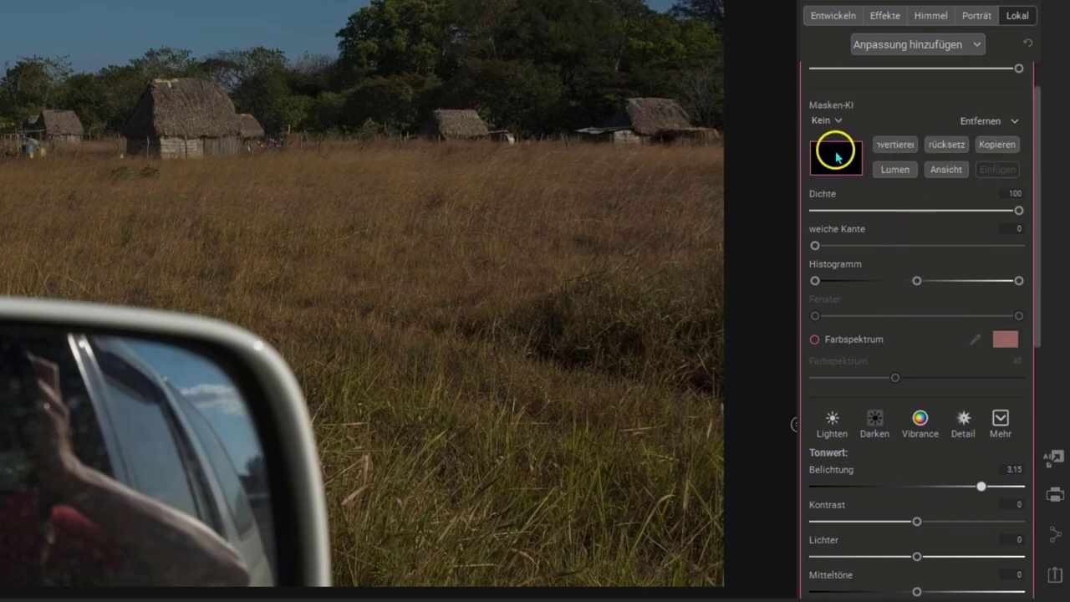
pyautogui.click(836, 156)
pyautogui.click(926, 171)
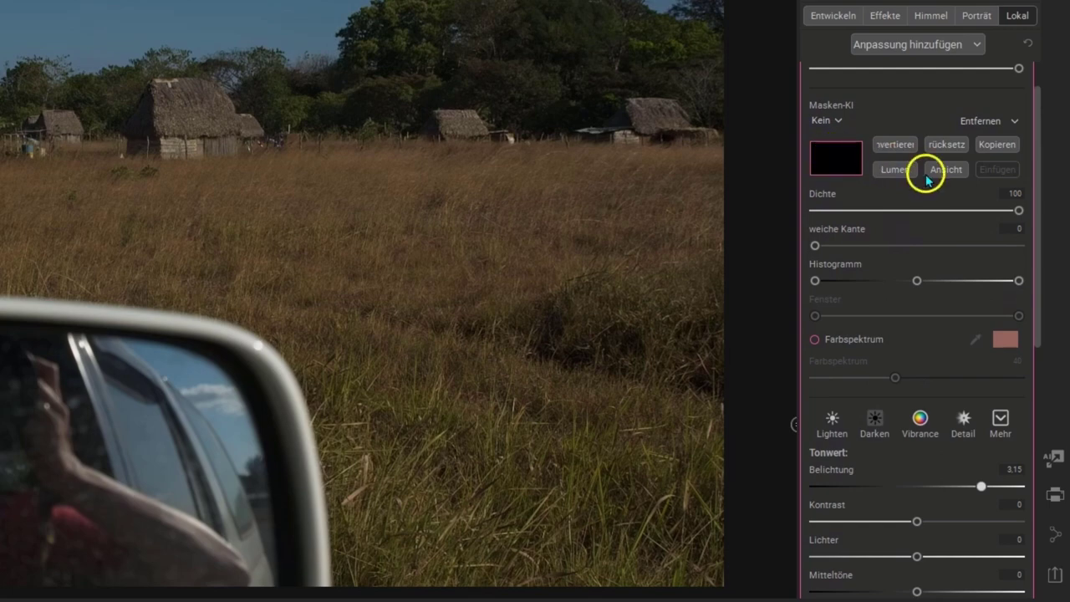
pyautogui.click(834, 124)
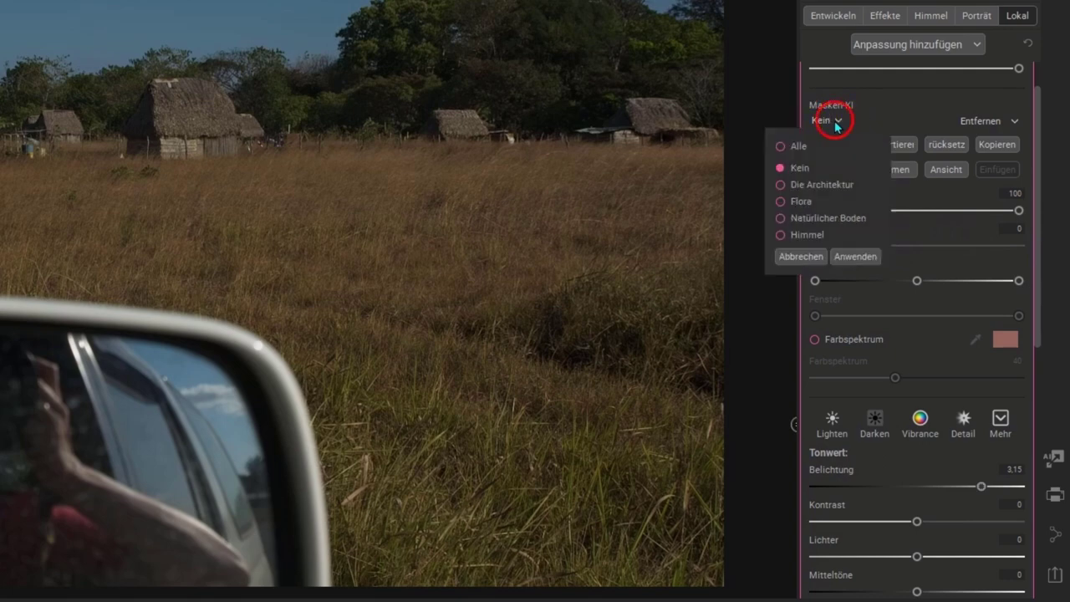
pyautogui.click(779, 184)
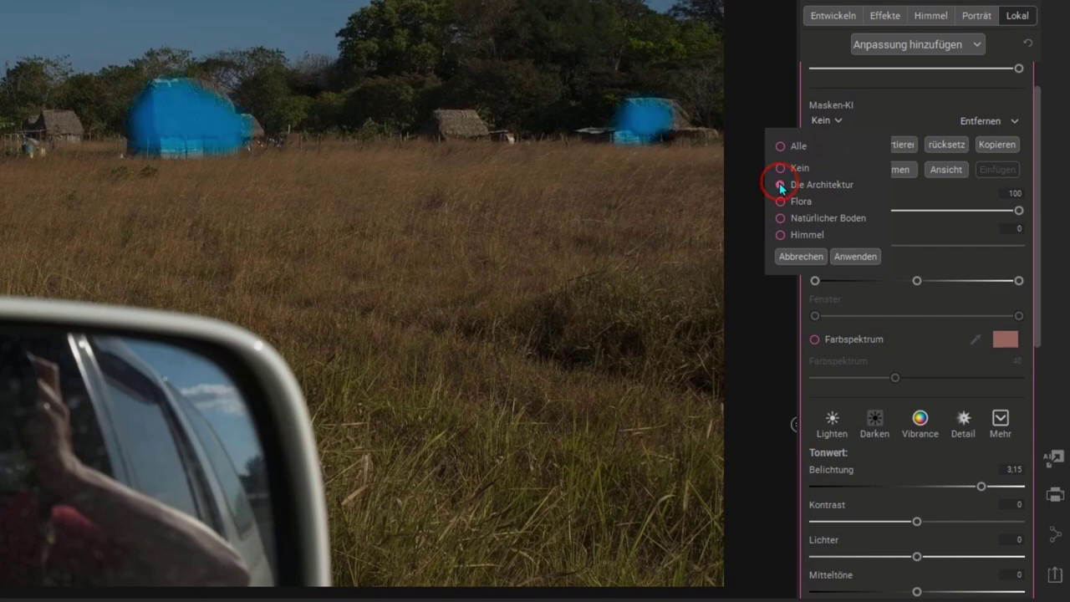
pyautogui.click(848, 255)
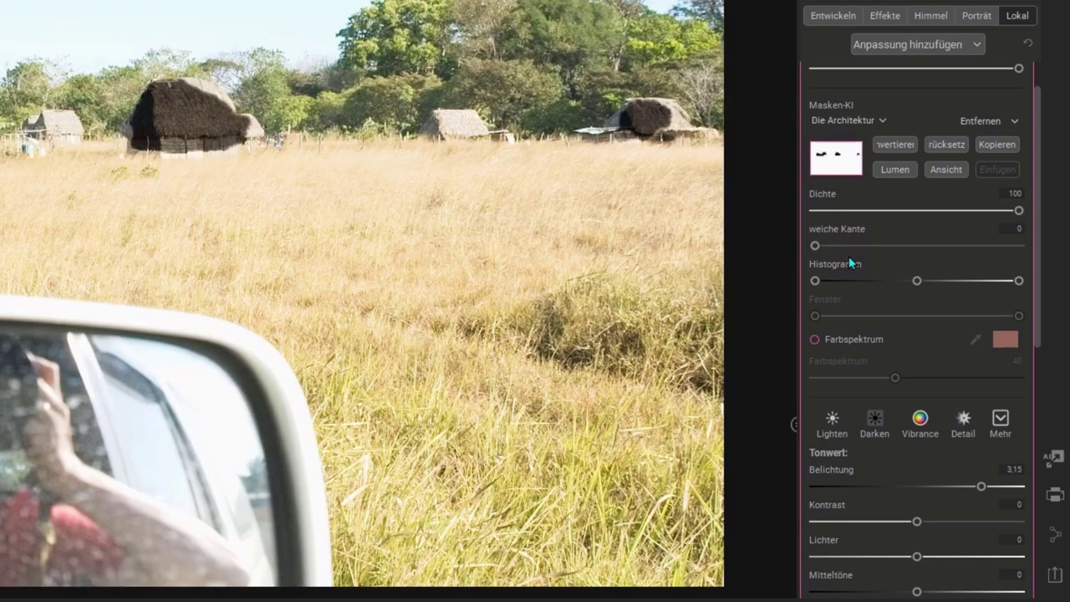
pyautogui.click(848, 262)
pyautogui.click(783, 239)
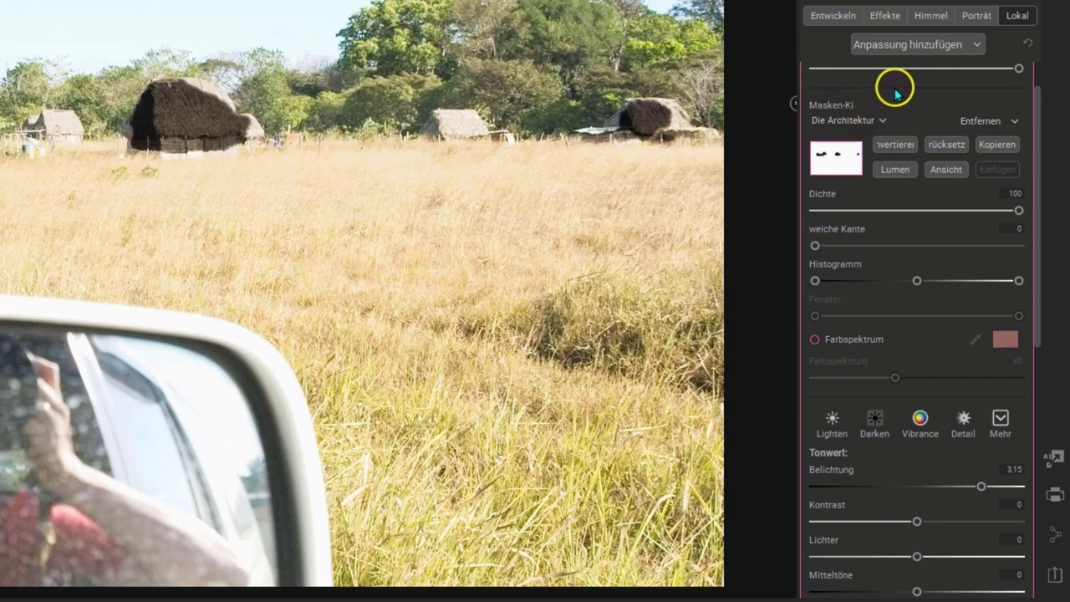
# - Set the mask mode to Hinzufügen and reset Belichtung to 0
pyautogui.click(993, 121)
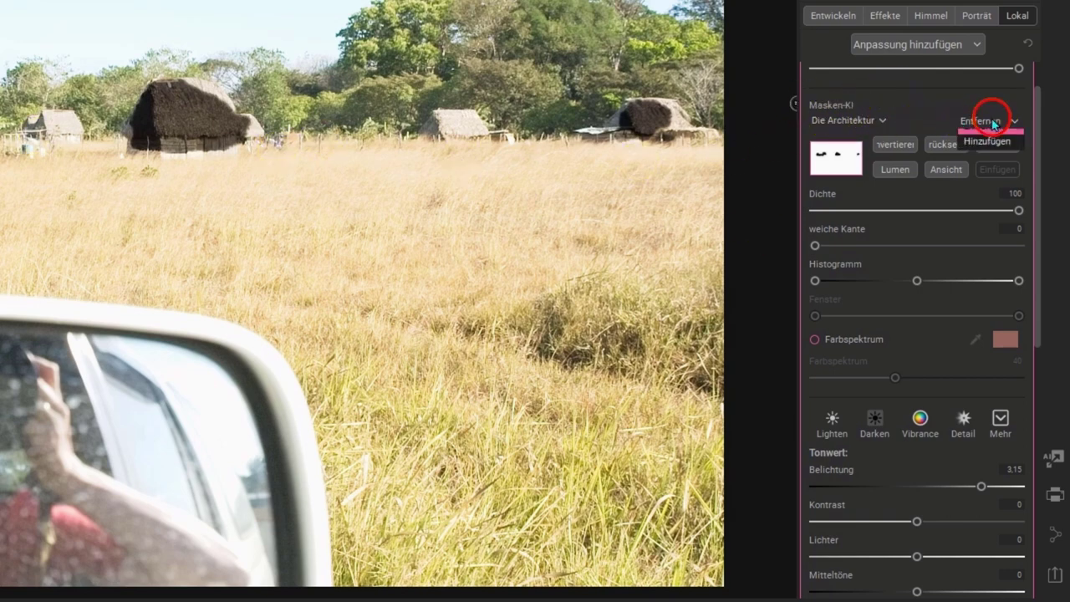
pyautogui.click(991, 150)
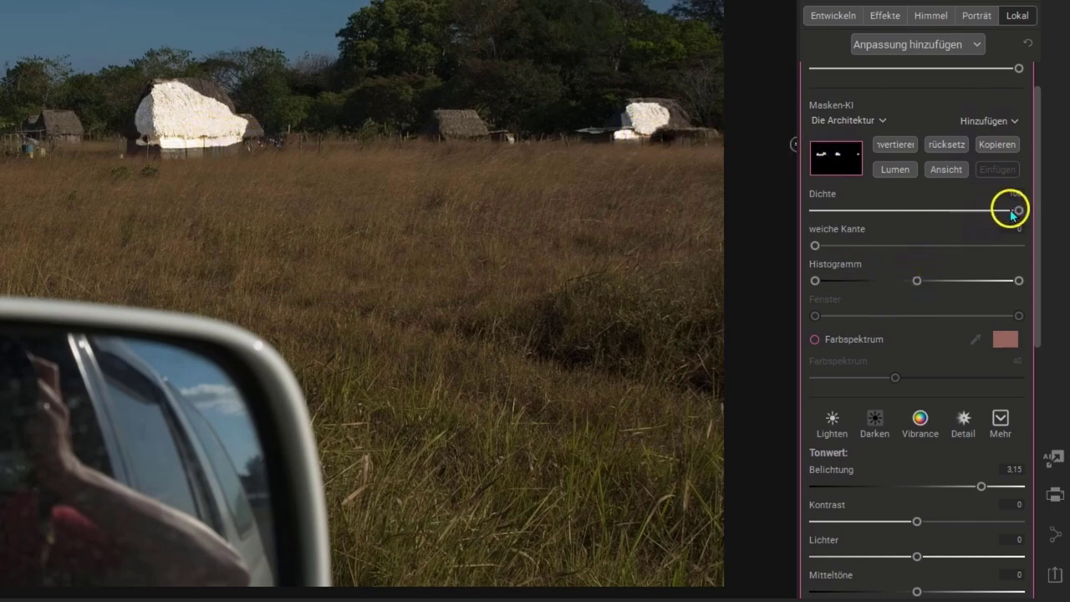
pyautogui.scroll(-2, 957, 331)
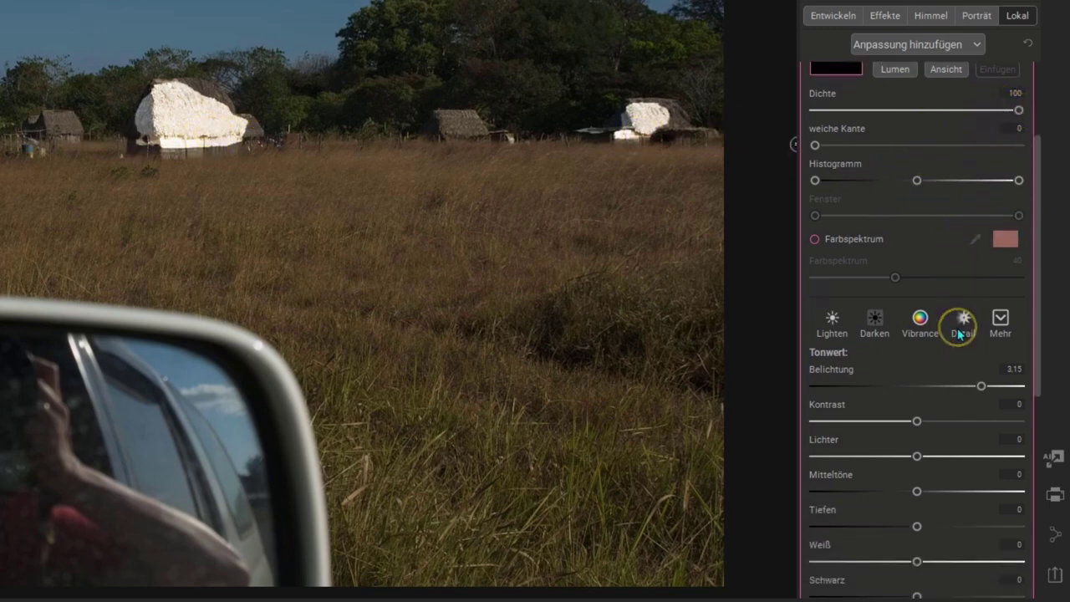
pyautogui.click(981, 386)
pyautogui.doubleClick(981, 386)
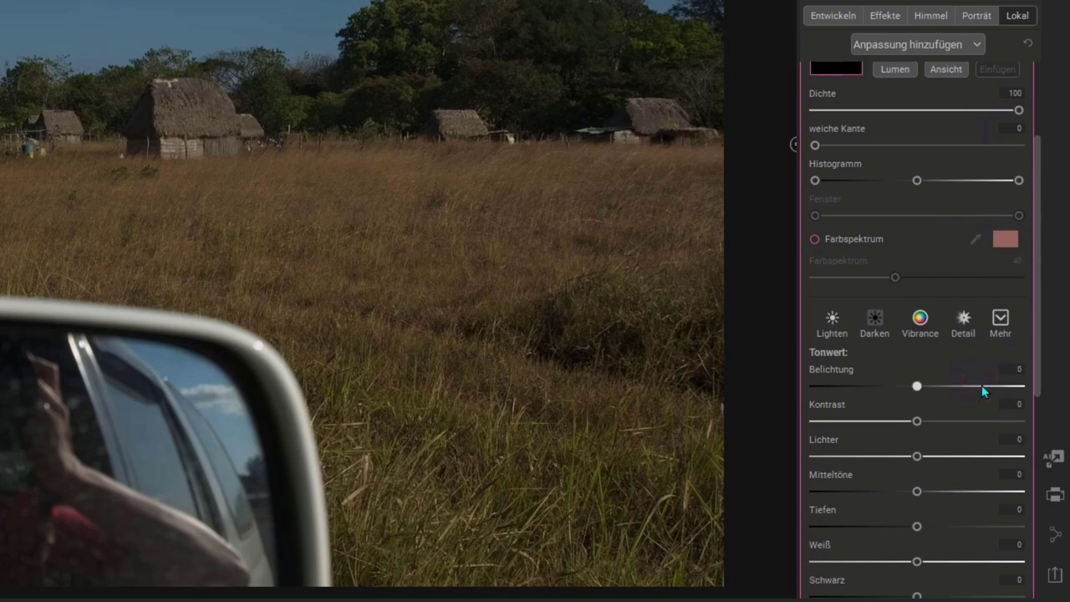
pyautogui.scroll(-2, 936, 409)
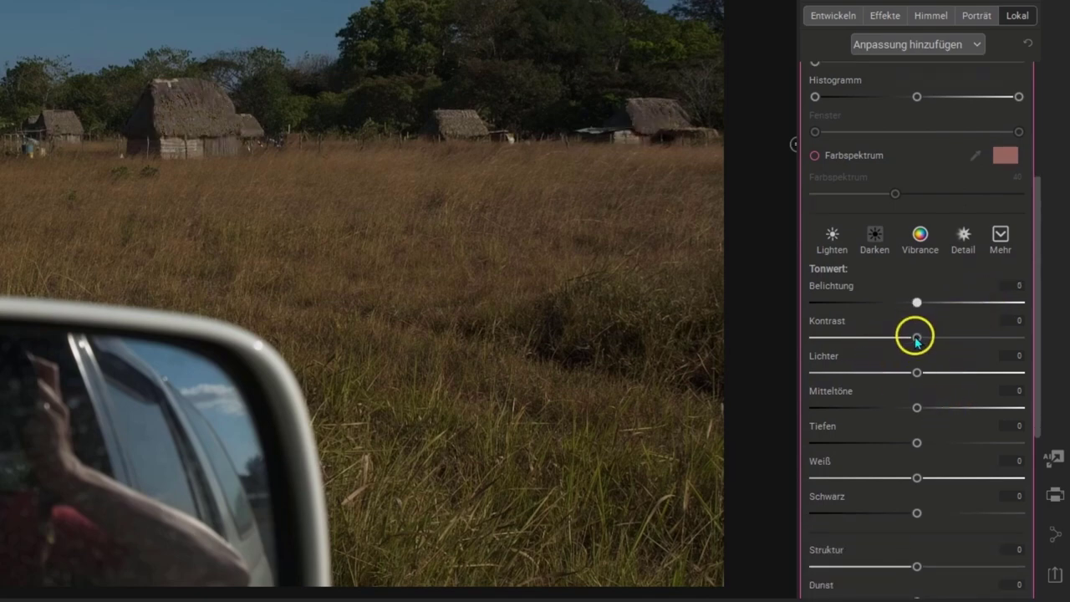
# - Set the huts' contrast 33, midtones 20, shadows -33, blacks -21, and raise saturation
pyautogui.moveTo(917, 335); pyautogui.dragTo(949, 334)
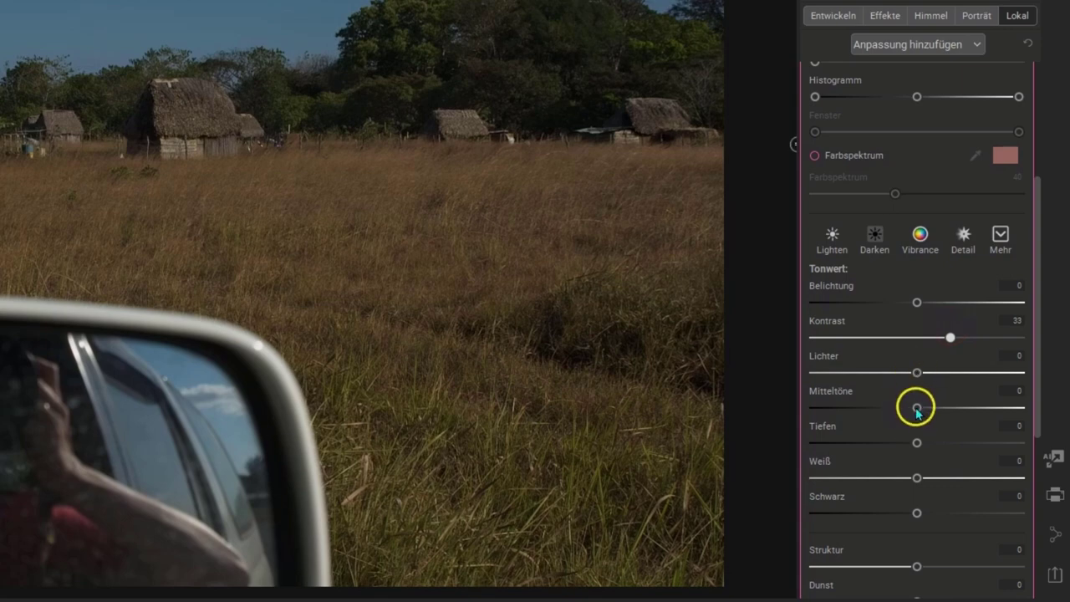
pyautogui.moveTo(917, 410); pyautogui.dragTo(941, 406)
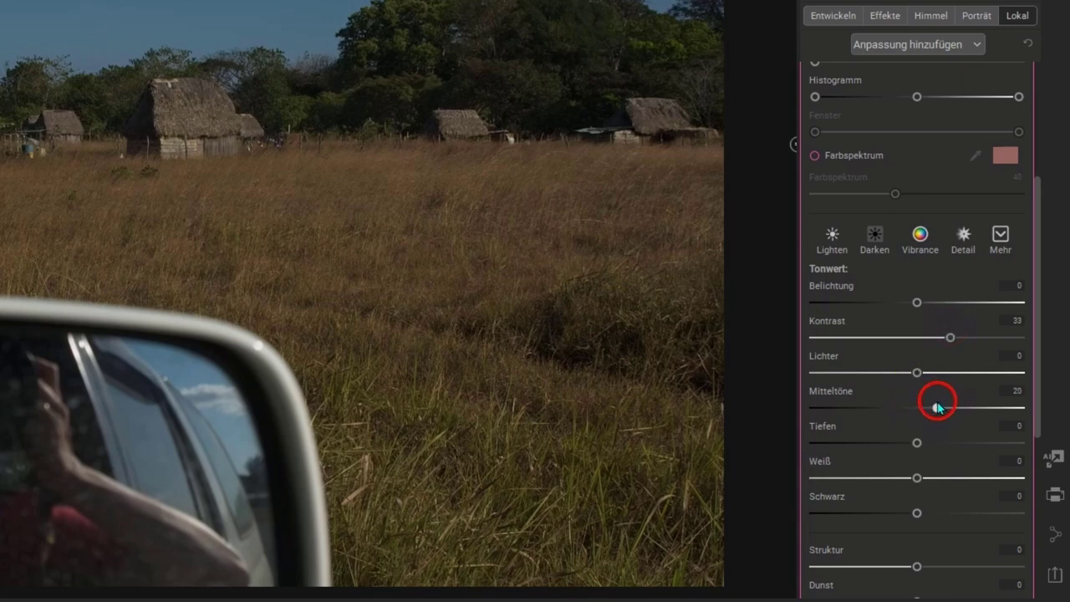
pyautogui.moveTo(916, 442); pyautogui.dragTo(946, 475)
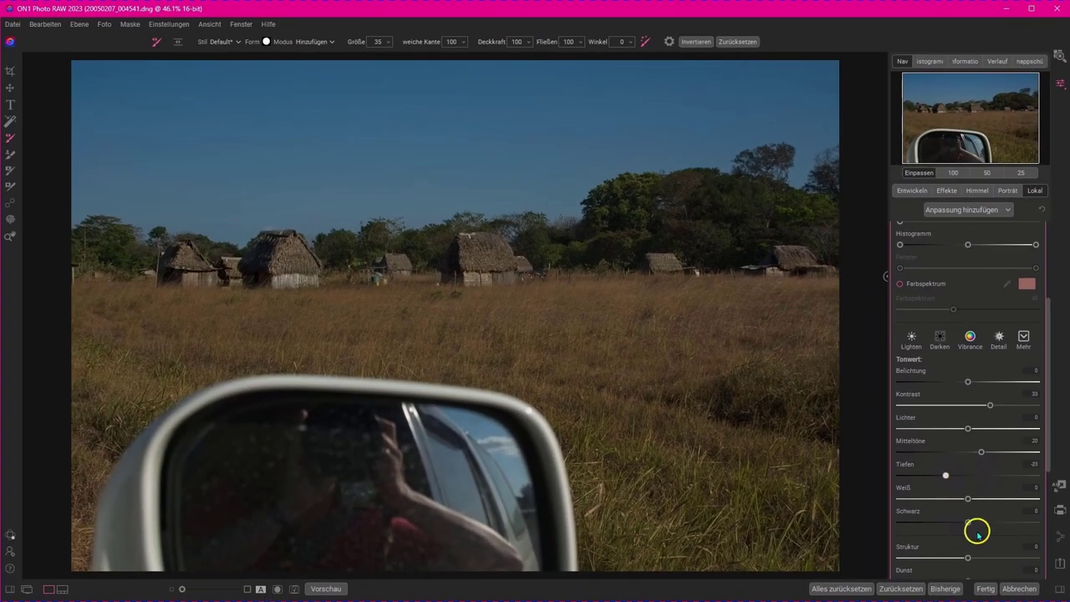
pyautogui.moveTo(966, 522); pyautogui.dragTo(953, 523)
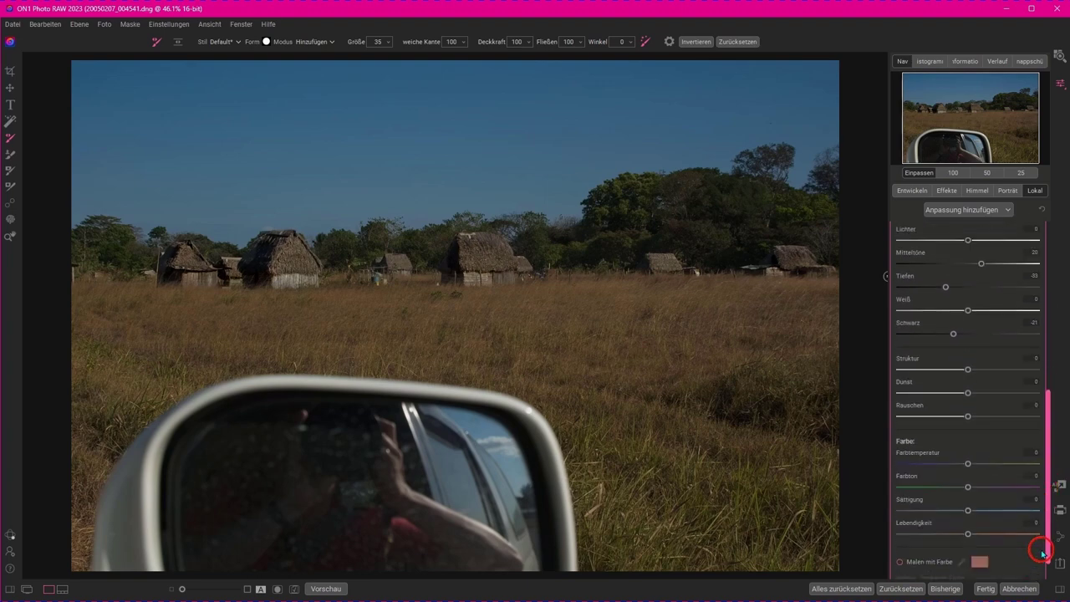
pyautogui.moveTo(1048, 458); pyautogui.dragTo(1046, 565)
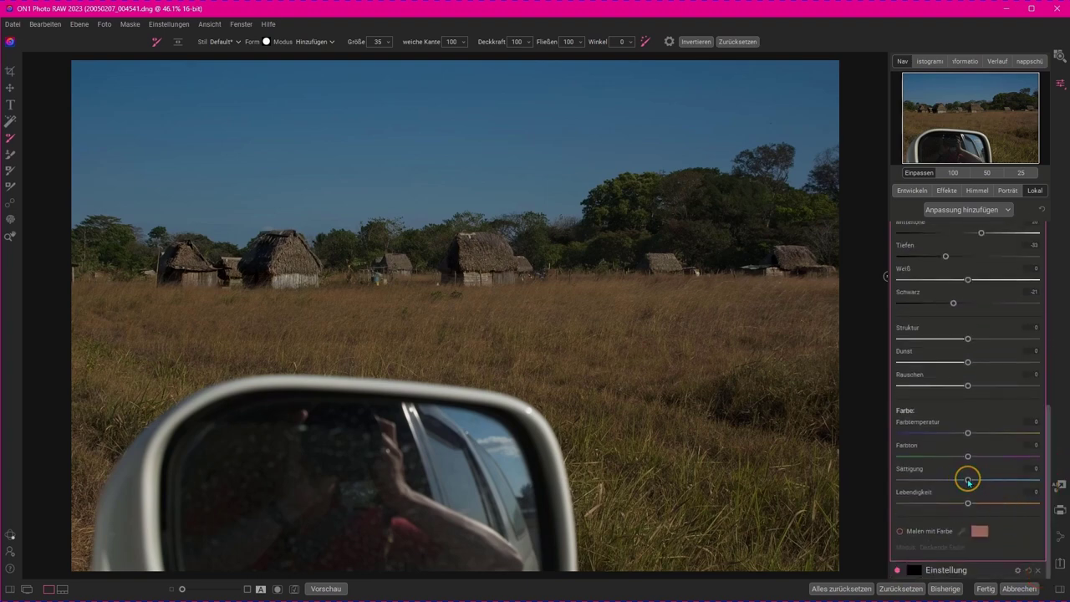
pyautogui.moveTo(966, 480); pyautogui.dragTo(999, 478)
pyautogui.moveTo(1050, 491); pyautogui.dragTo(1055, 316)
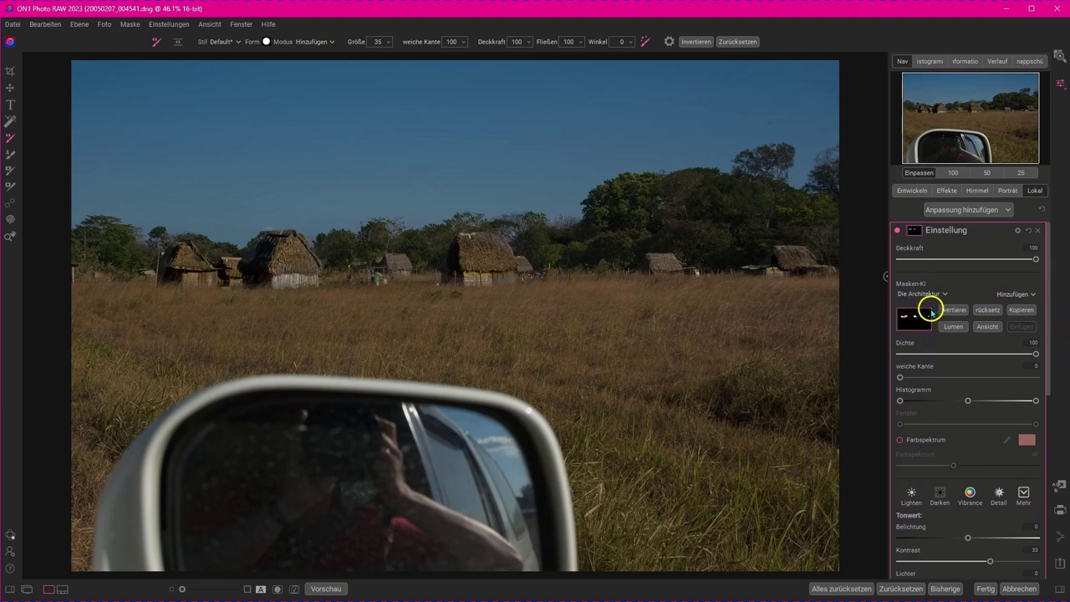
# - Toggle the huts adjustment layer off and on to compare before and after
pyautogui.click(897, 230)
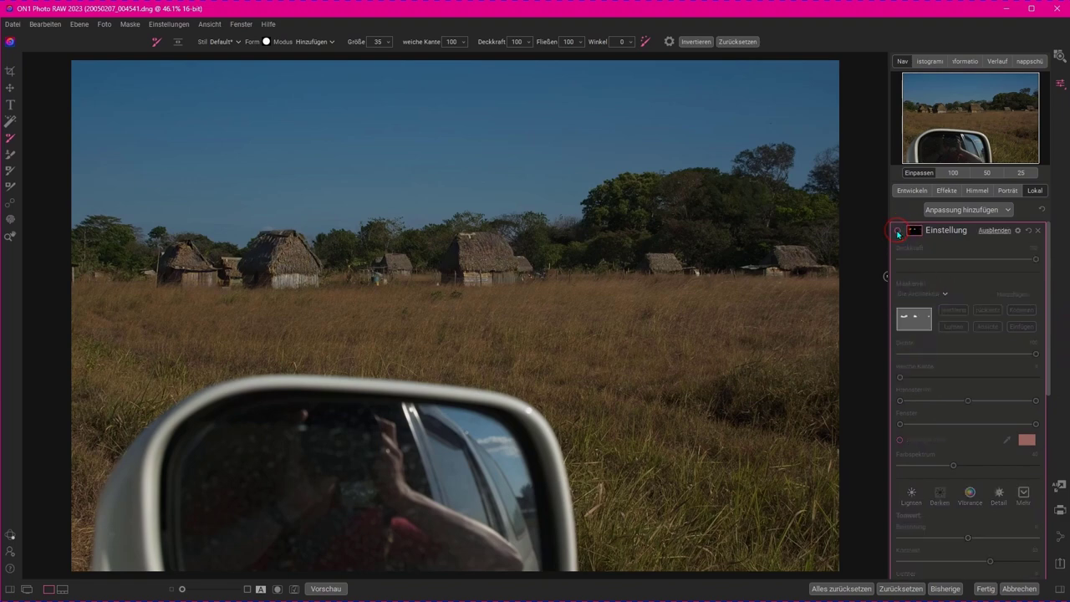
pyautogui.click(897, 230)
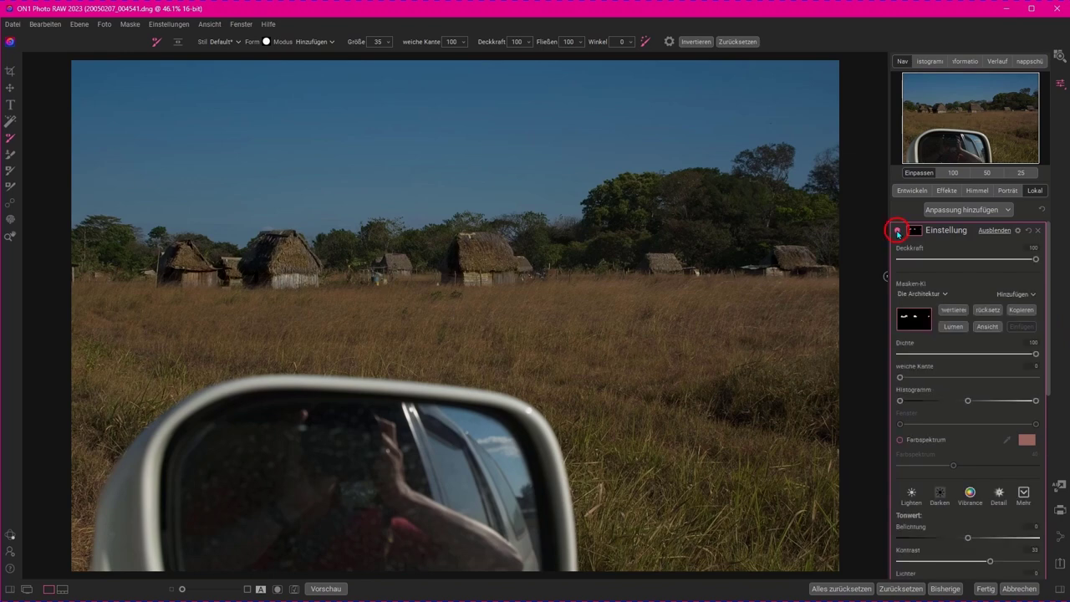
pyautogui.click(896, 230)
pyautogui.click(897, 231)
pyautogui.click(896, 231)
pyautogui.click(896, 232)
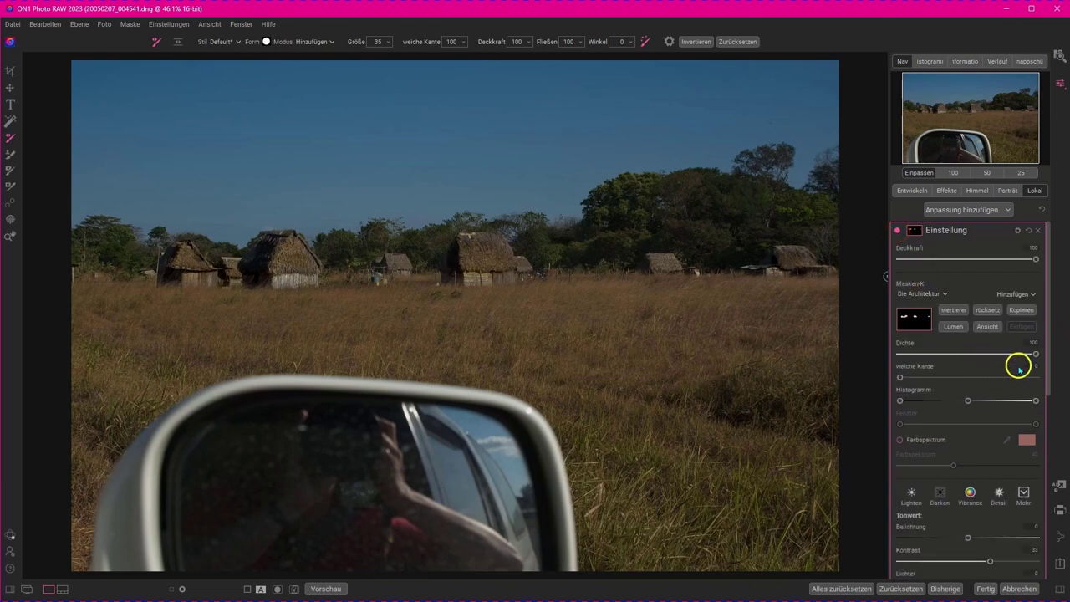
pyautogui.moveTo(1045, 363); pyautogui.dragTo(1053, 558)
# - Show the second Einstellung layer's settings and expand its mask section
pyautogui.click(969, 576)
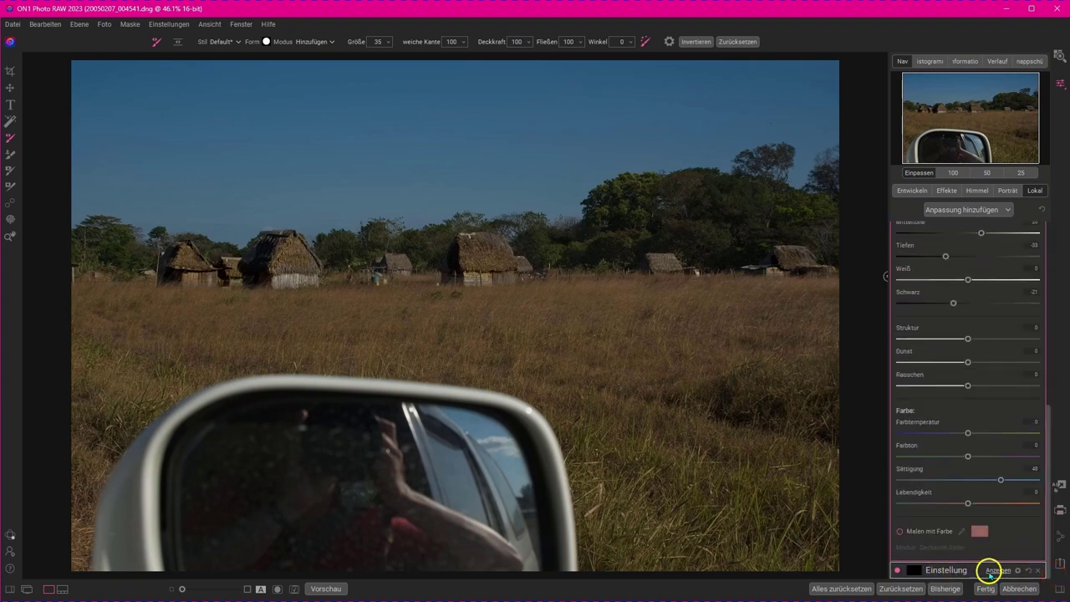
pyautogui.click(972, 573)
pyautogui.scroll(3, 998, 570)
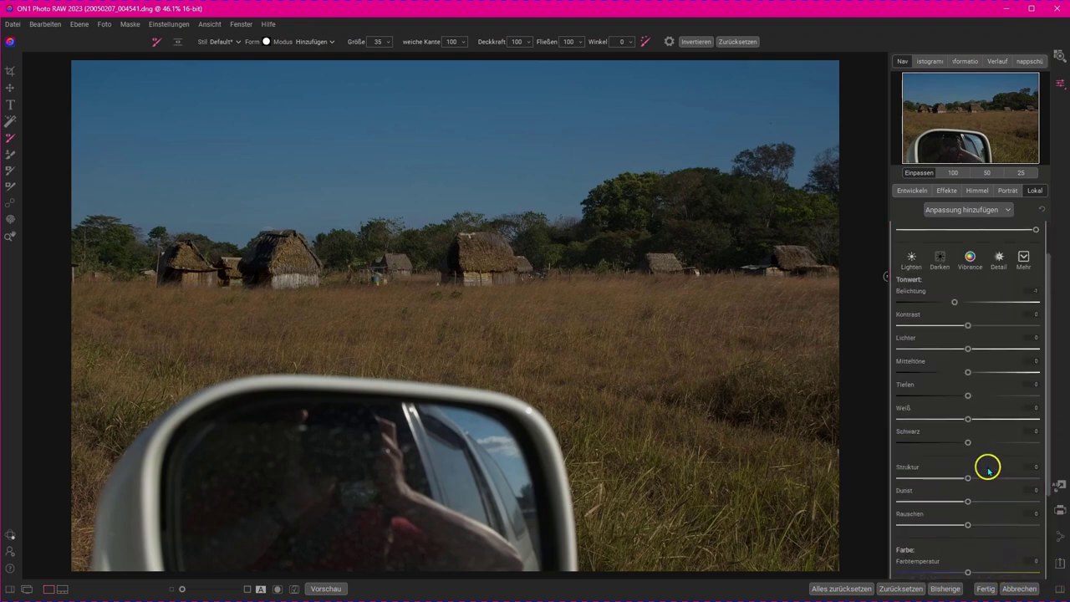
pyautogui.moveTo(1046, 370); pyautogui.dragTo(1045, 301)
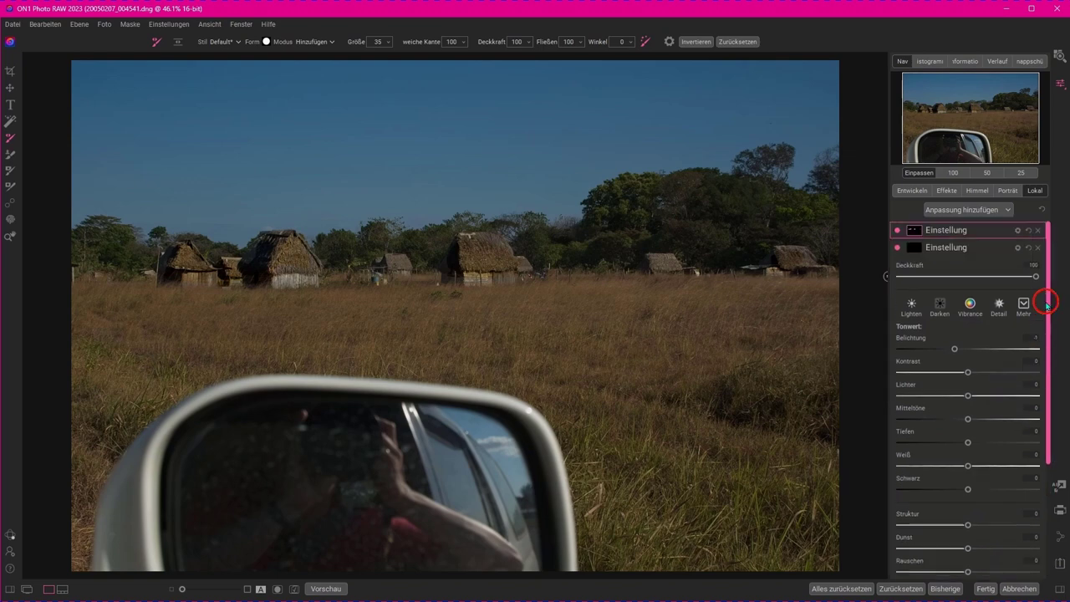
pyautogui.click(913, 249)
pyautogui.scroll(2, 984, 316)
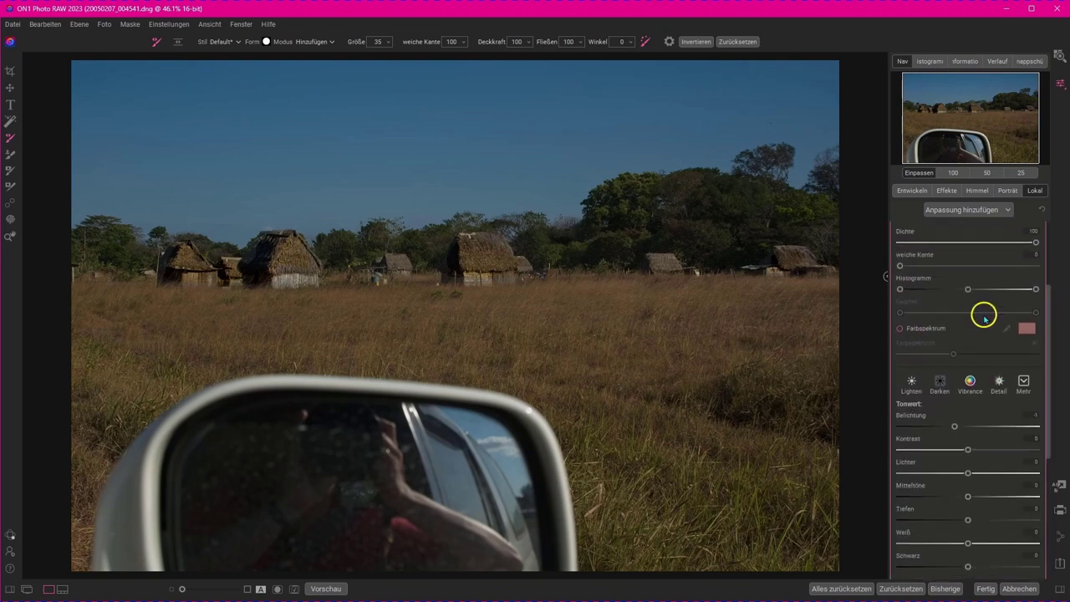
pyautogui.scroll(2, 977, 317)
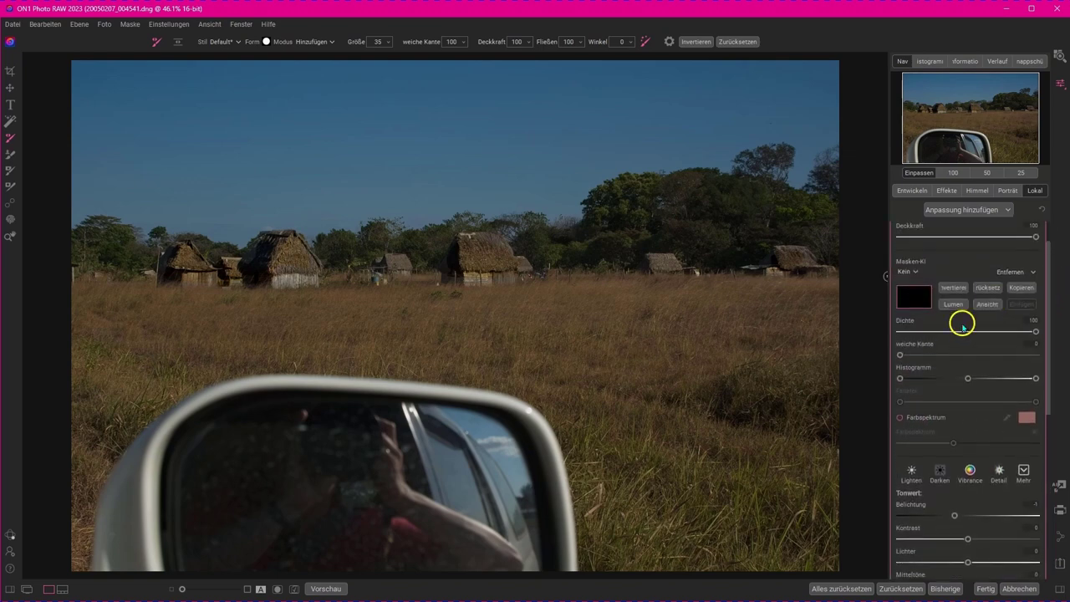
# - Apply a Flora AI mask to the vegetation in Hinzufügen mode
pyautogui.click(916, 271)
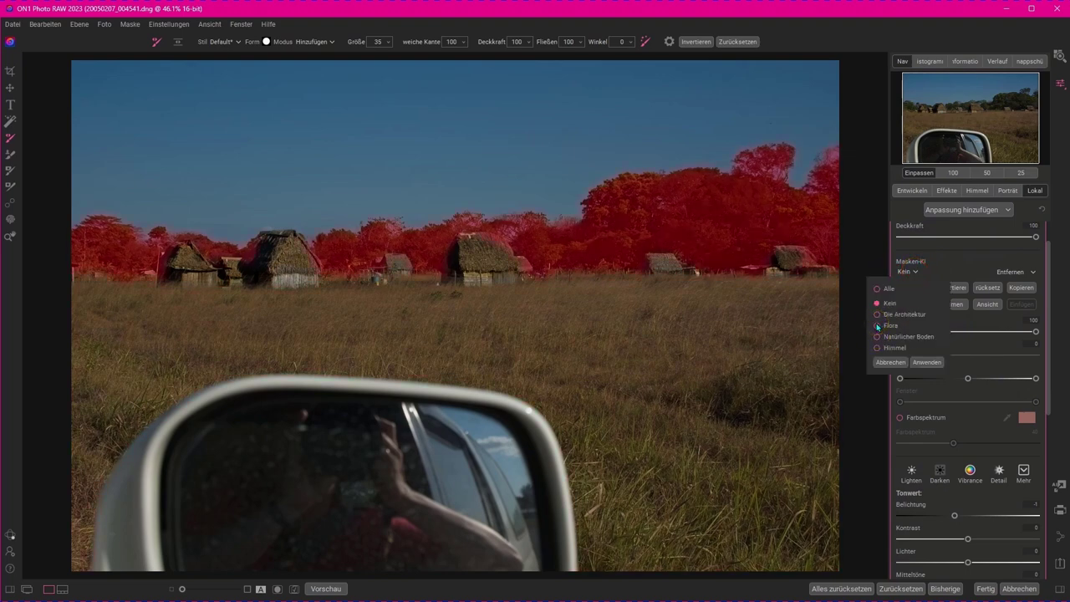
pyautogui.click(877, 325)
pyautogui.click(918, 360)
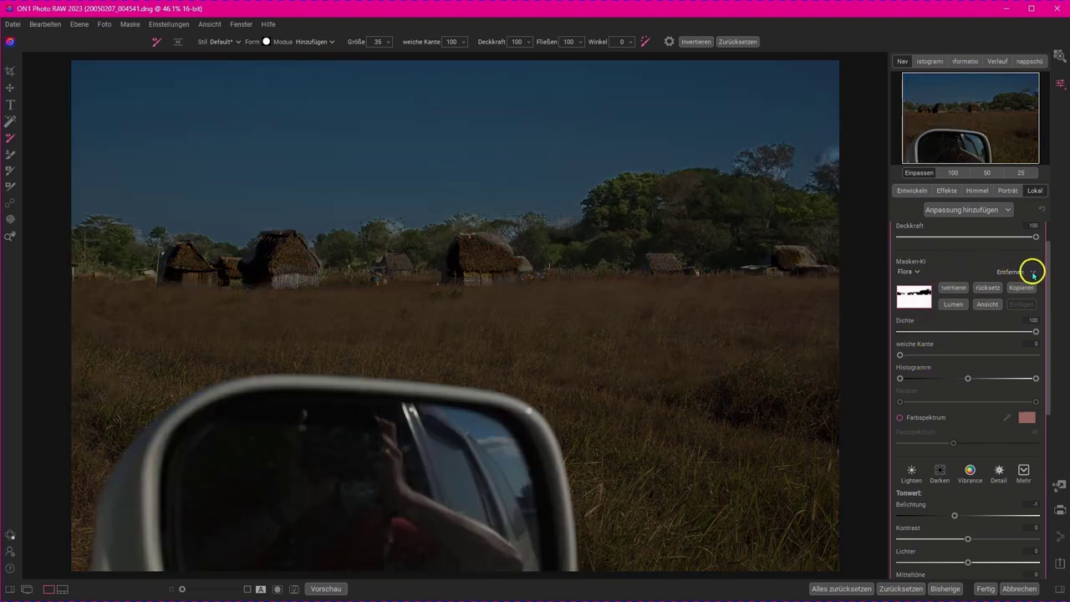
pyautogui.click(1014, 272)
pyautogui.click(1011, 289)
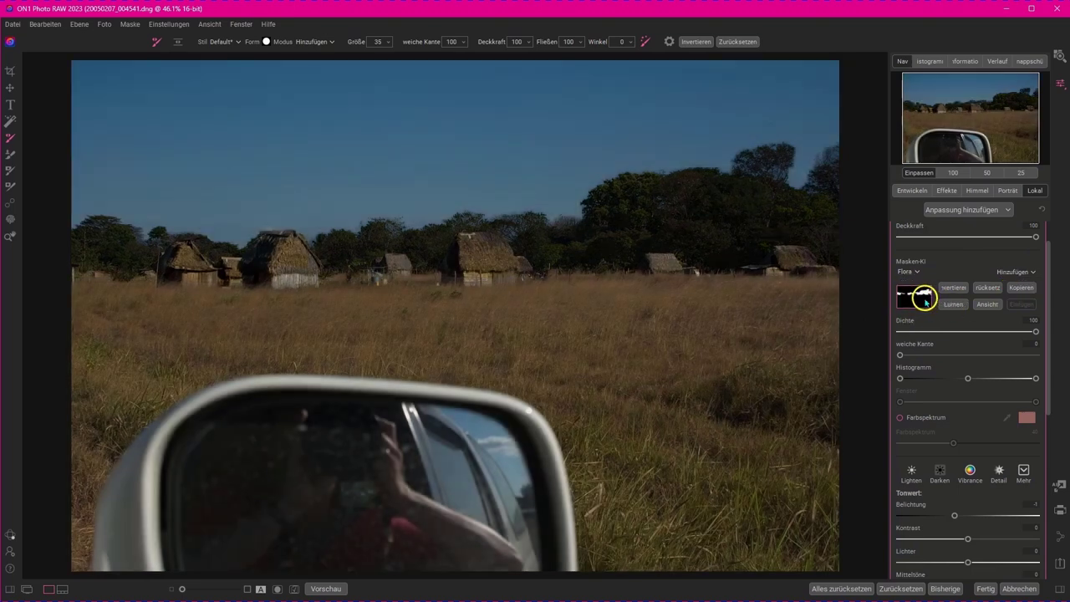
# - Raise the vegetation's Tiefen to 25 and Mitteltöne to 60
pyautogui.moveTo(1048, 347); pyautogui.dragTo(1046, 468)
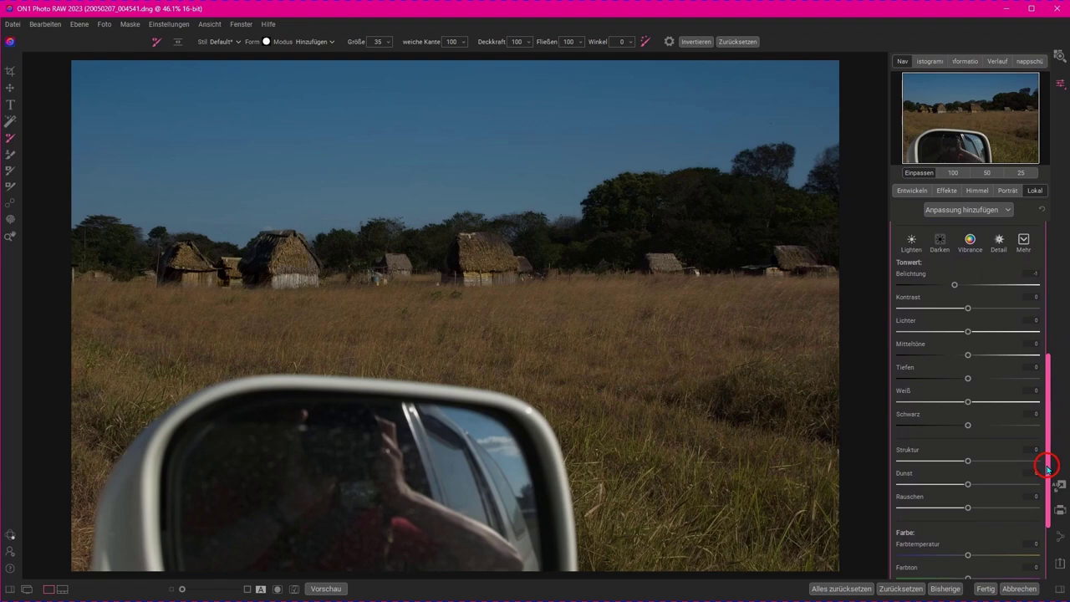
pyautogui.moveTo(967, 378)
pyautogui.mouseDown()
pyautogui.moveTo(984, 378)
pyautogui.moveTo(978, 354)
pyautogui.moveTo(1005, 352)
pyautogui.moveTo(981, 351)
pyautogui.moveTo(1008, 351)
pyautogui.mouseUp()
pyautogui.scroll(2, 914, 310)
pyautogui.scroll(1, 913, 312)
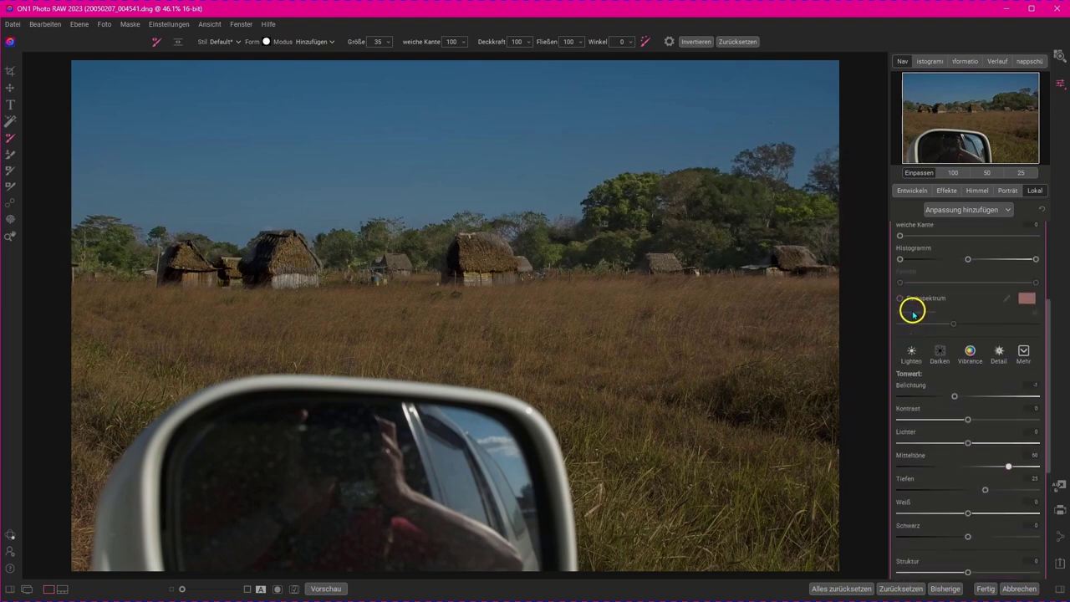
pyautogui.scroll(1, 912, 312)
pyautogui.scroll(1, 914, 311)
pyautogui.scroll(1, 915, 310)
# - Toggle the vegetation adjustment on and off to compare, then reset its settings
pyautogui.scroll(1, 917, 306)
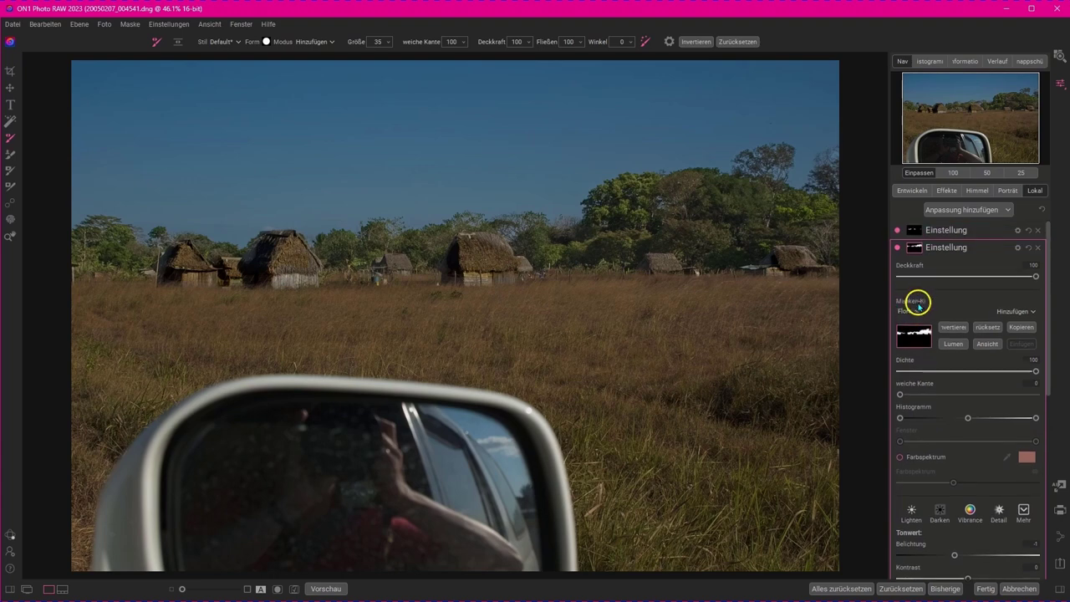
pyautogui.click(897, 248)
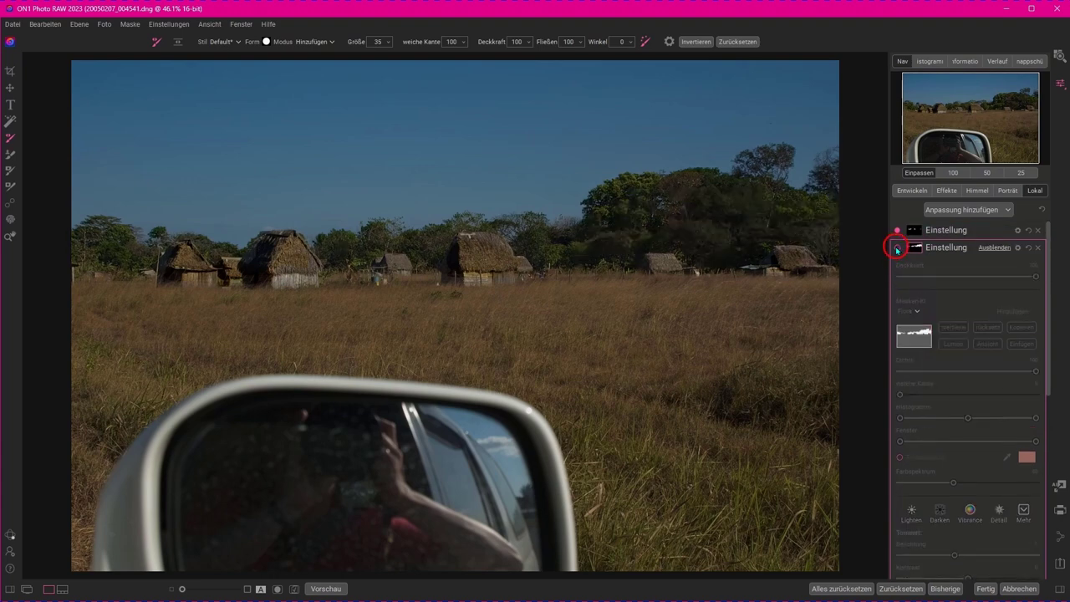
pyautogui.click(896, 248)
pyautogui.click(897, 248)
pyautogui.click(897, 249)
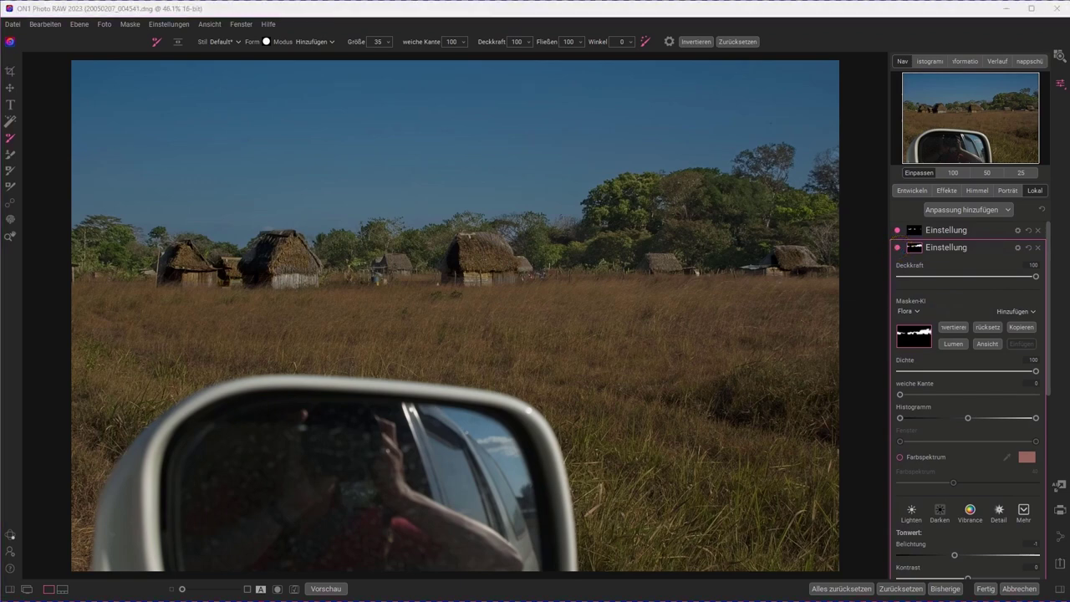
pyautogui.click(944, 346)
pyautogui.click(1032, 250)
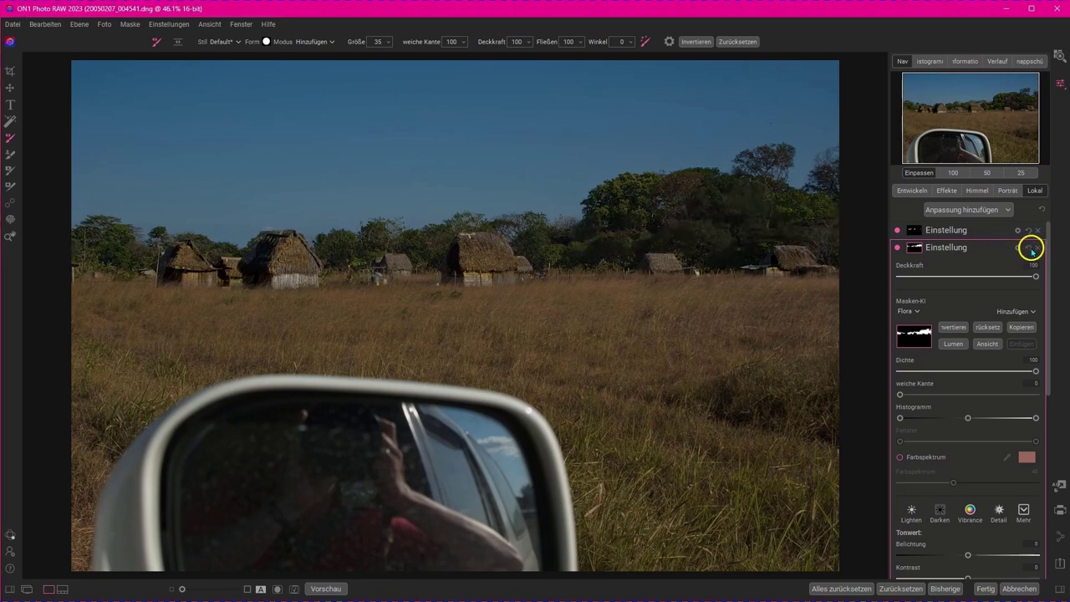
# - Delete both Einstellung local adjustments and cancel the edit, confirming the discard with OK
pyautogui.click(1036, 250)
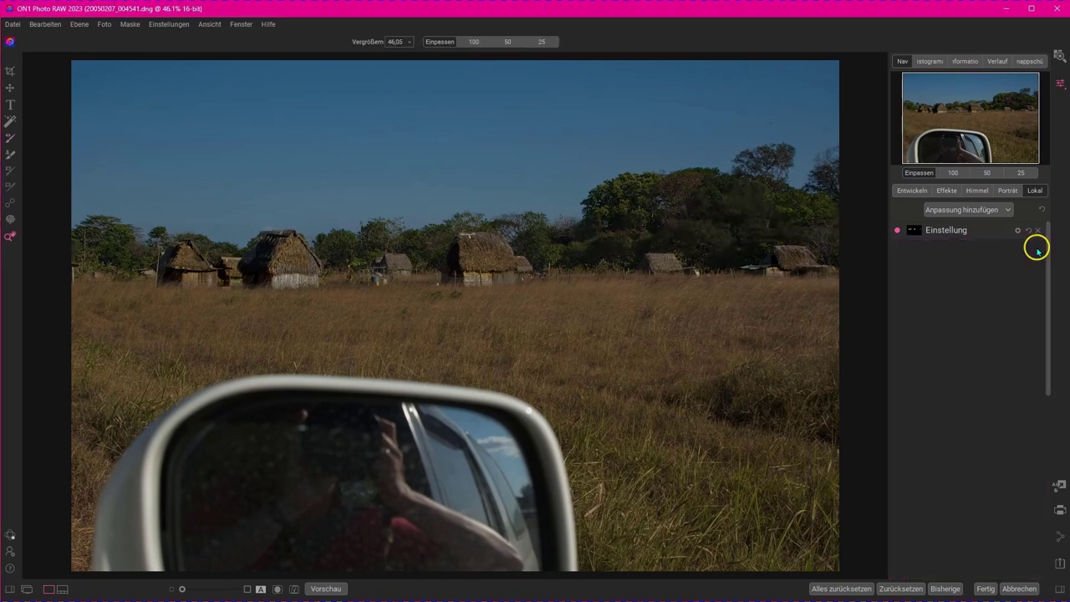
pyautogui.click(1042, 233)
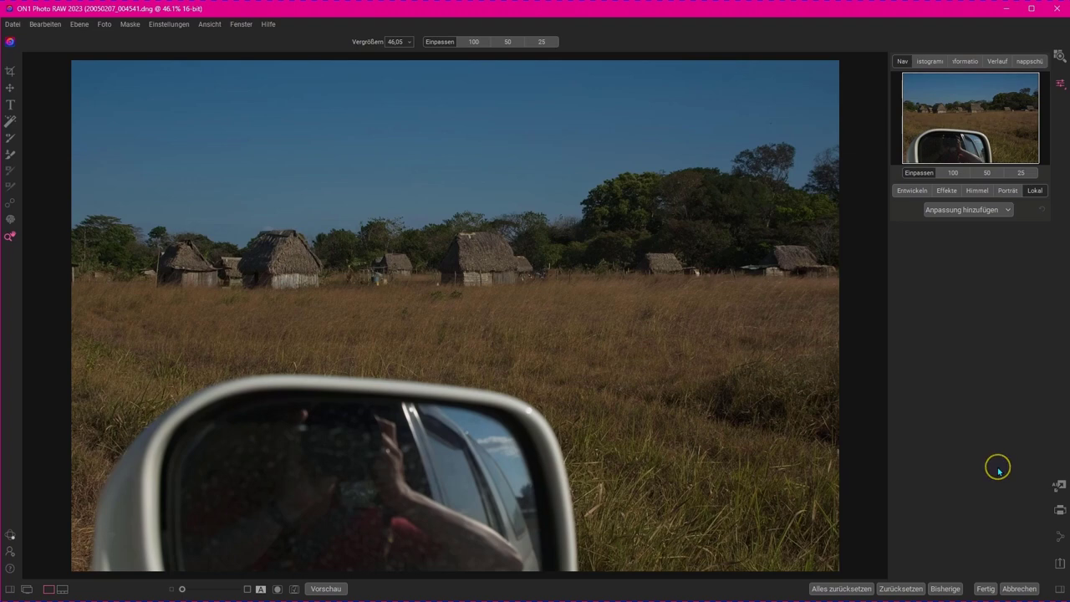
pyautogui.click(1020, 588)
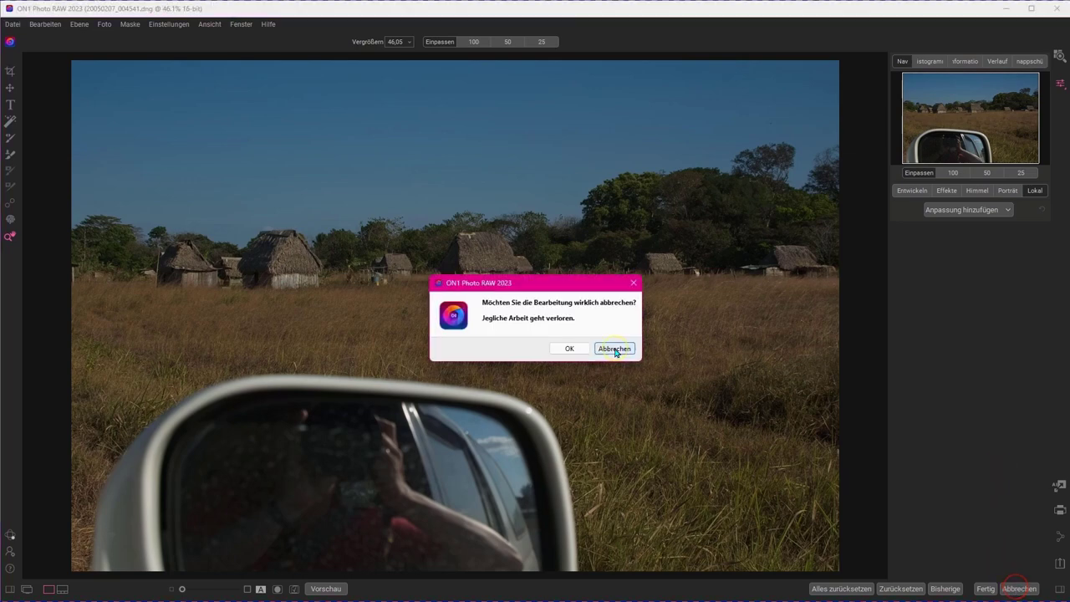
pyautogui.click(570, 349)
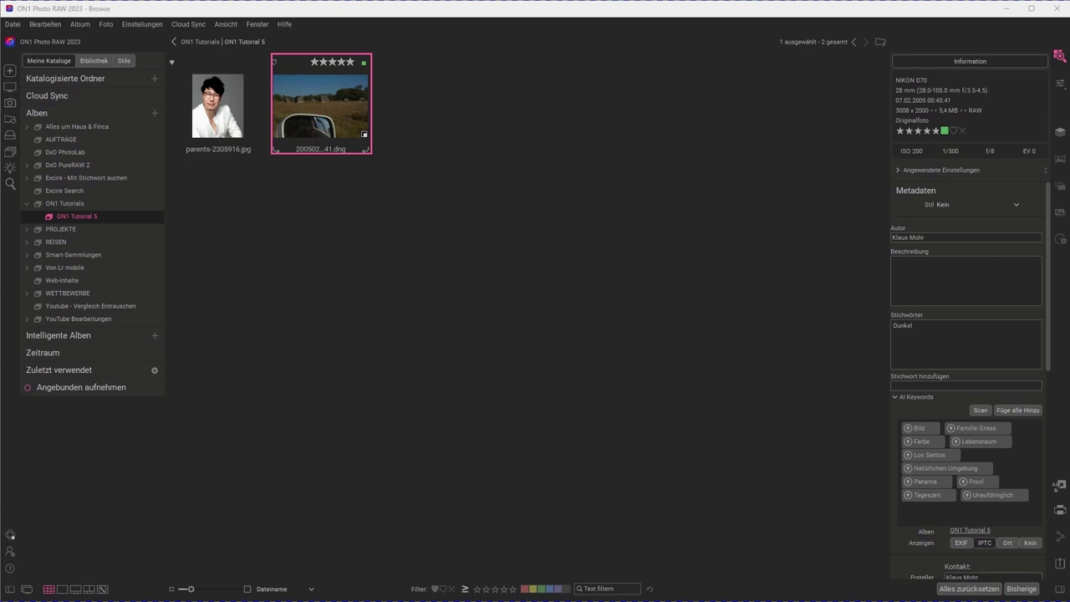
# - Switch the Browse side panel to the Bibliothek folder tree, then to the Stile presets
pyautogui.click(720, 15)
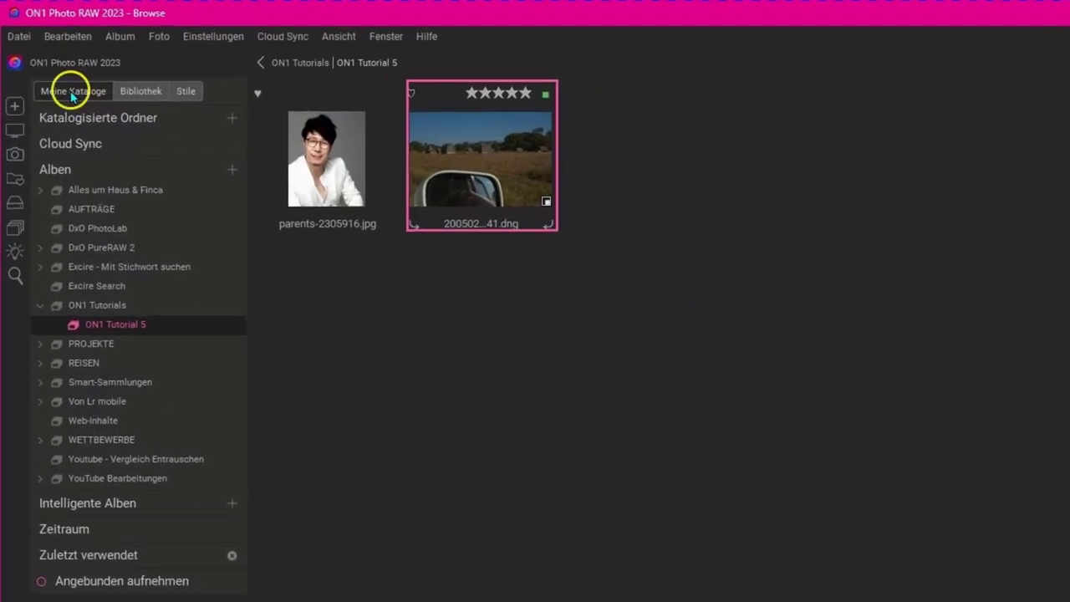
pyautogui.click(139, 94)
pyautogui.click(185, 92)
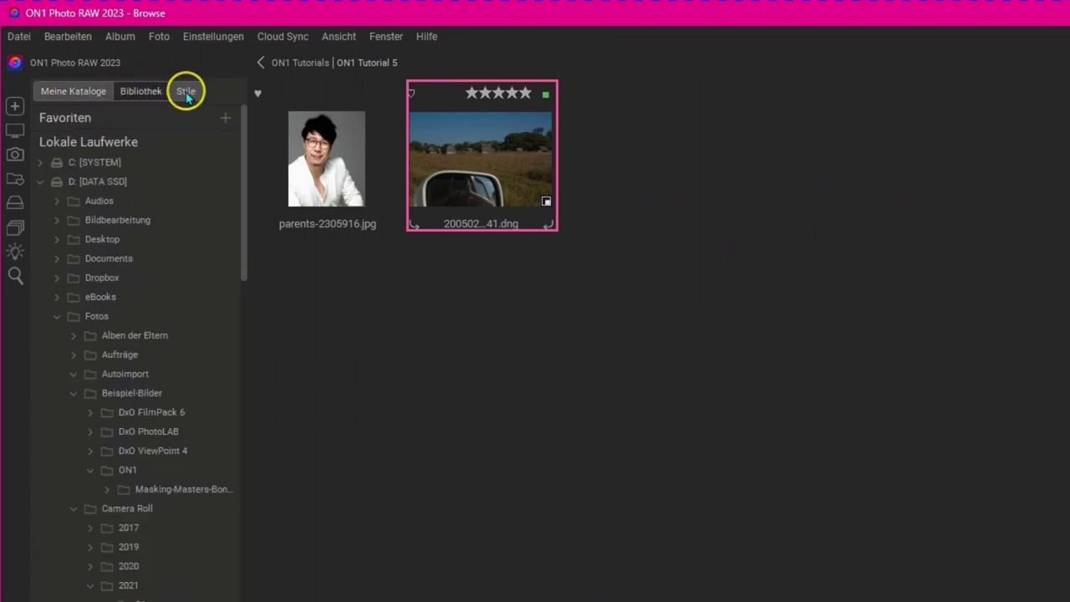
pyautogui.click(186, 91)
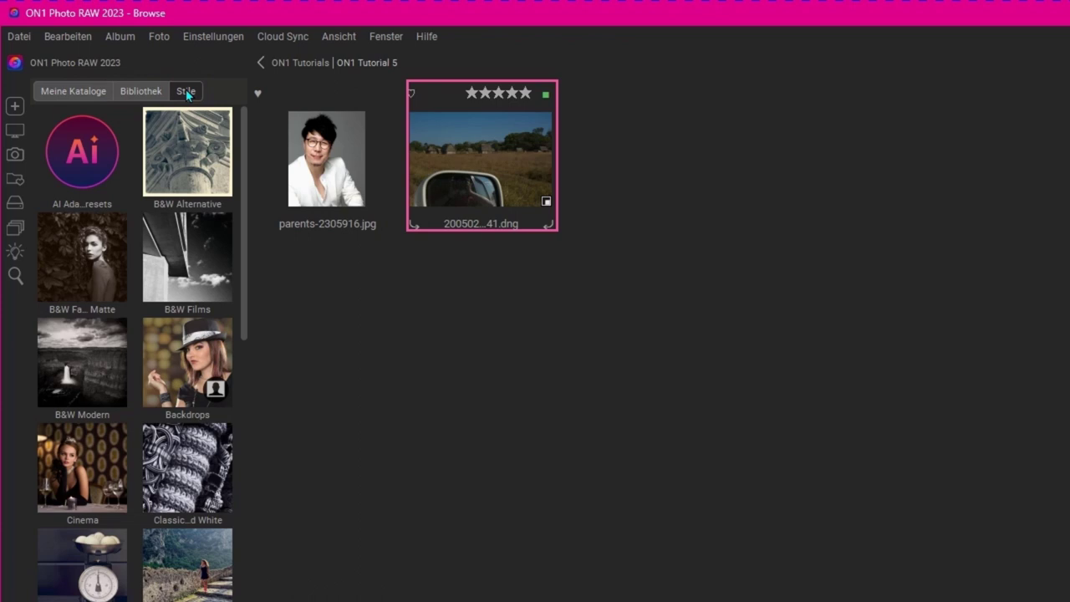
pyautogui.click(72, 152)
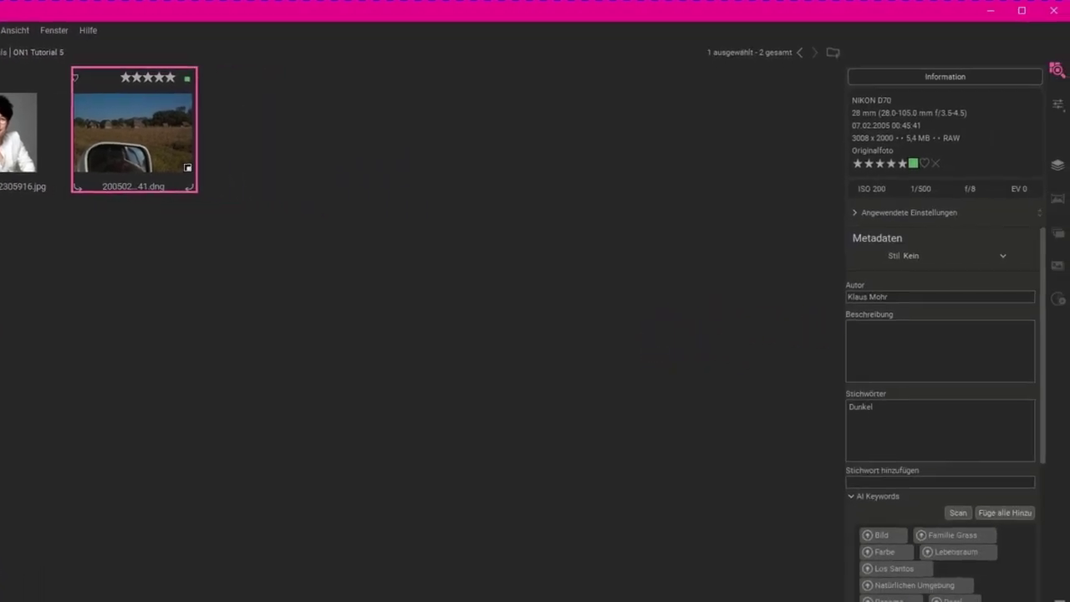
# - Select only 20050207_004541.dng in the grid and open it in Develop
pyautogui.click(1058, 166)
pyautogui.click(319, 176)
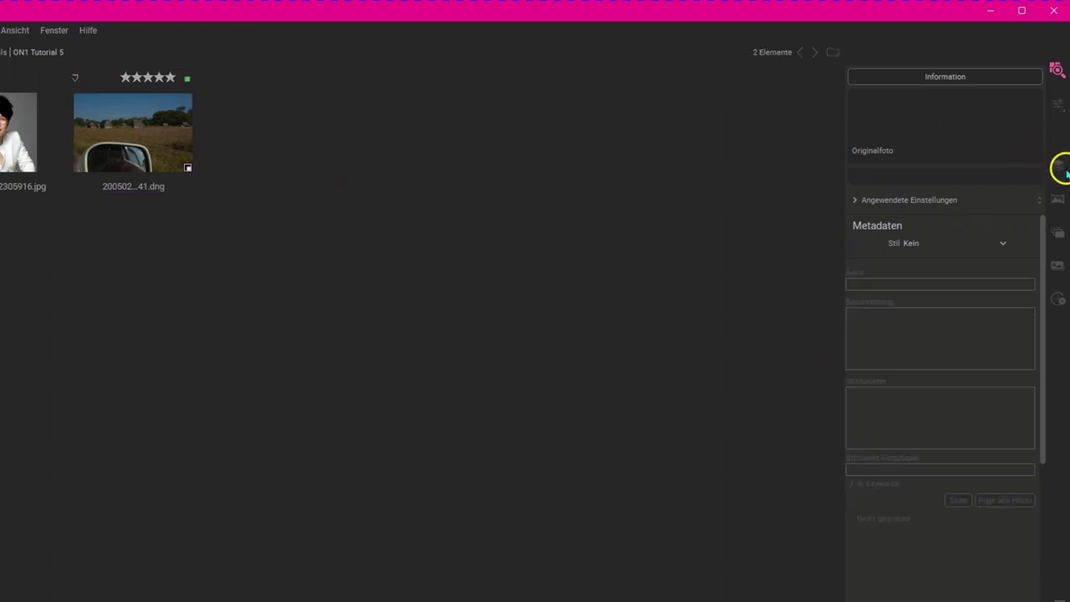
pyautogui.click(129, 150)
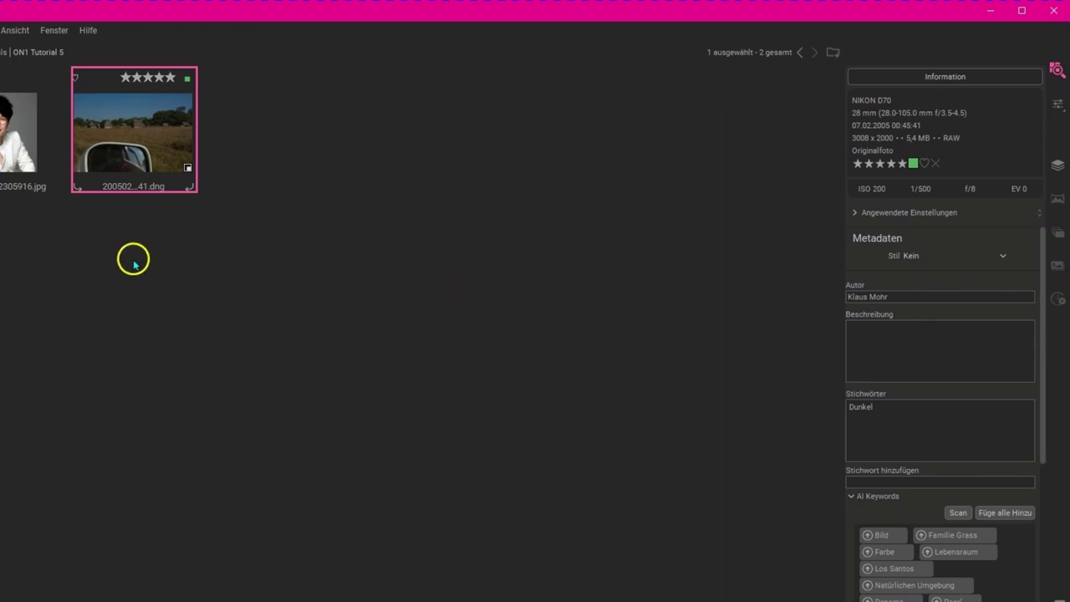
pyautogui.moveTo(17, 133)
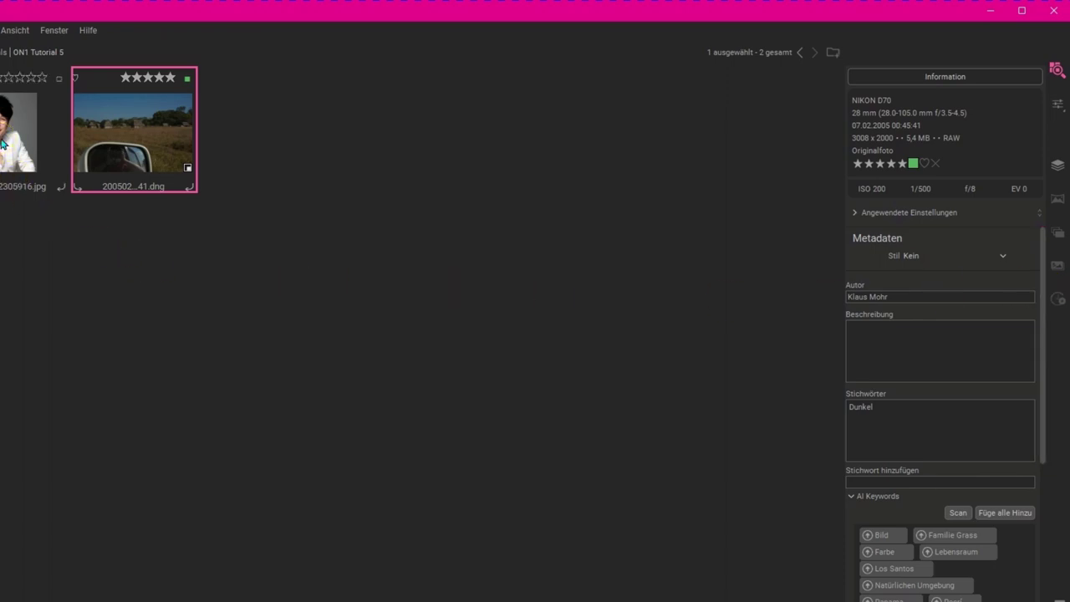
pyautogui.keyDown('ctrl'); pyautogui.click(3, 144); pyautogui.keyUp('ctrl')
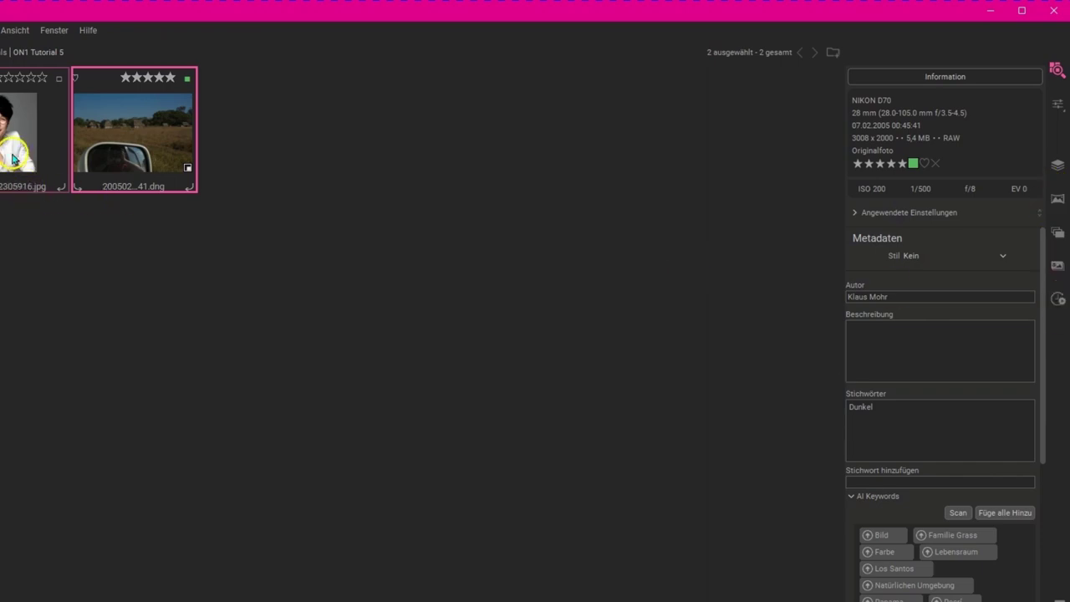
pyautogui.keyDown('ctrl'); pyautogui.click(13, 147); pyautogui.keyUp('ctrl')
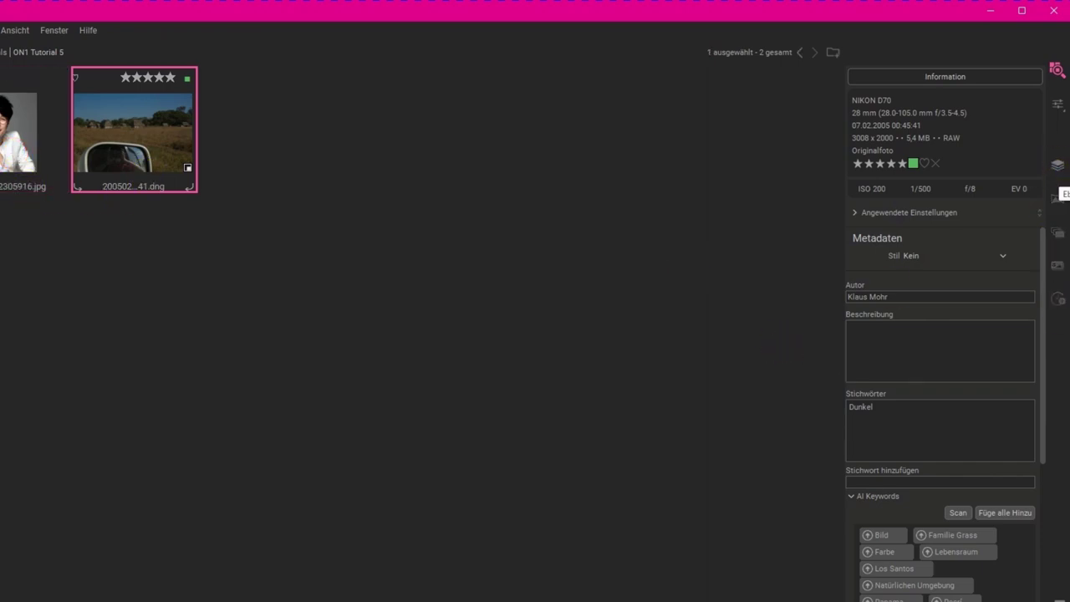
pyautogui.click(1058, 165)
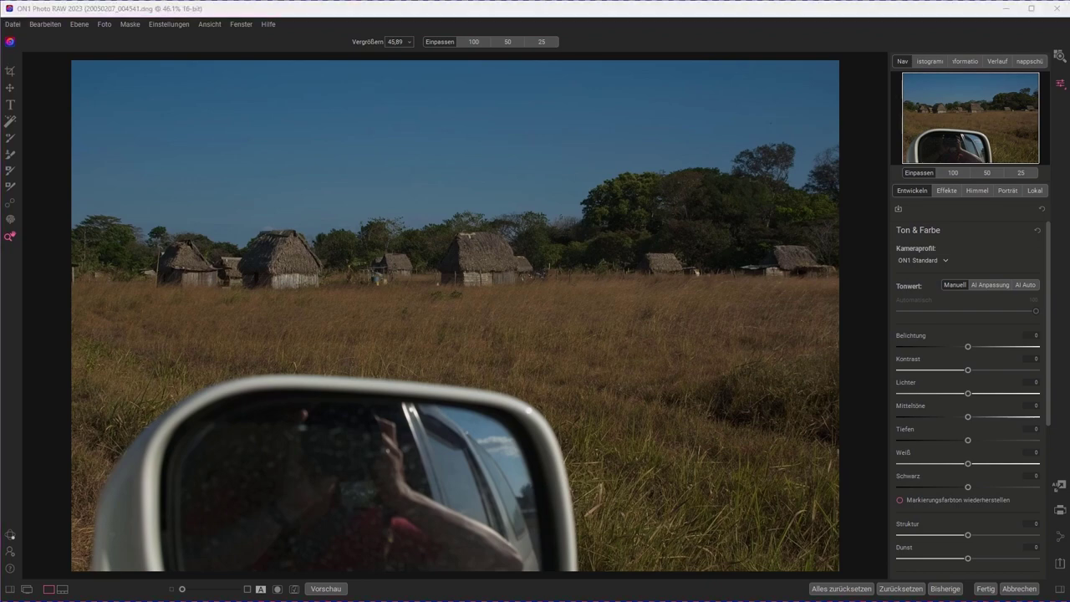
# - Select both the portrait and landscape photos in Browse and open them as layers
pyautogui.click(937, 12)
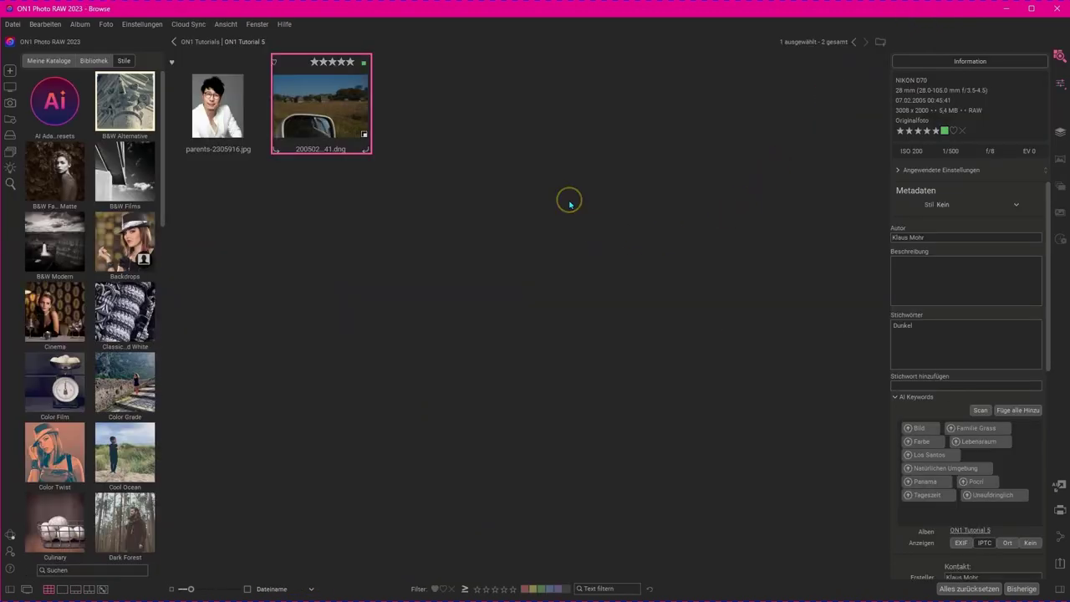
pyautogui.keyDown('ctrl'); pyautogui.click(199, 108); pyautogui.keyUp('ctrl')
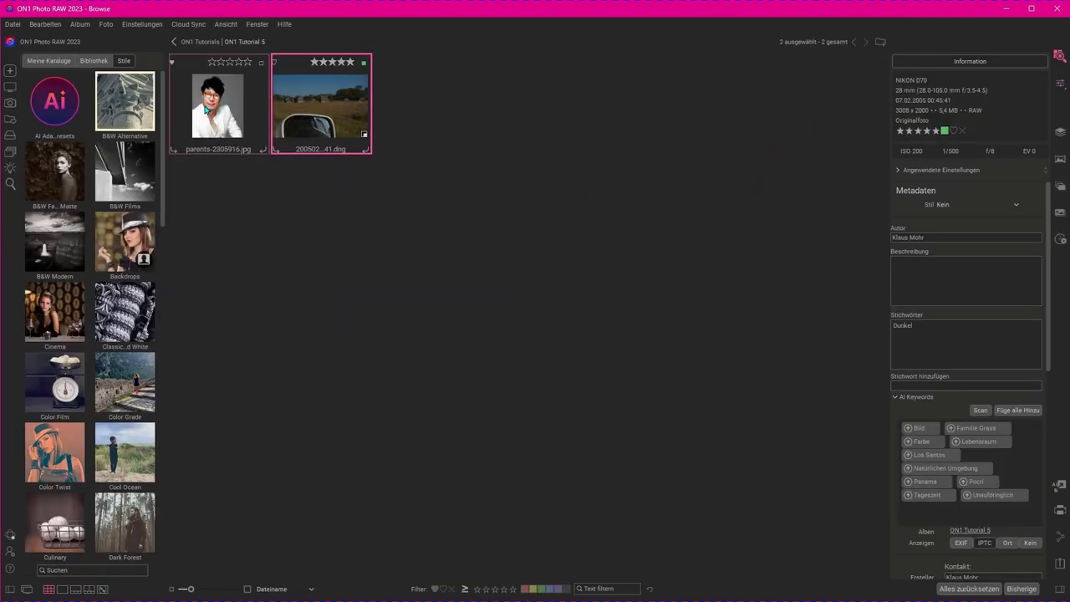
pyautogui.click(1059, 132)
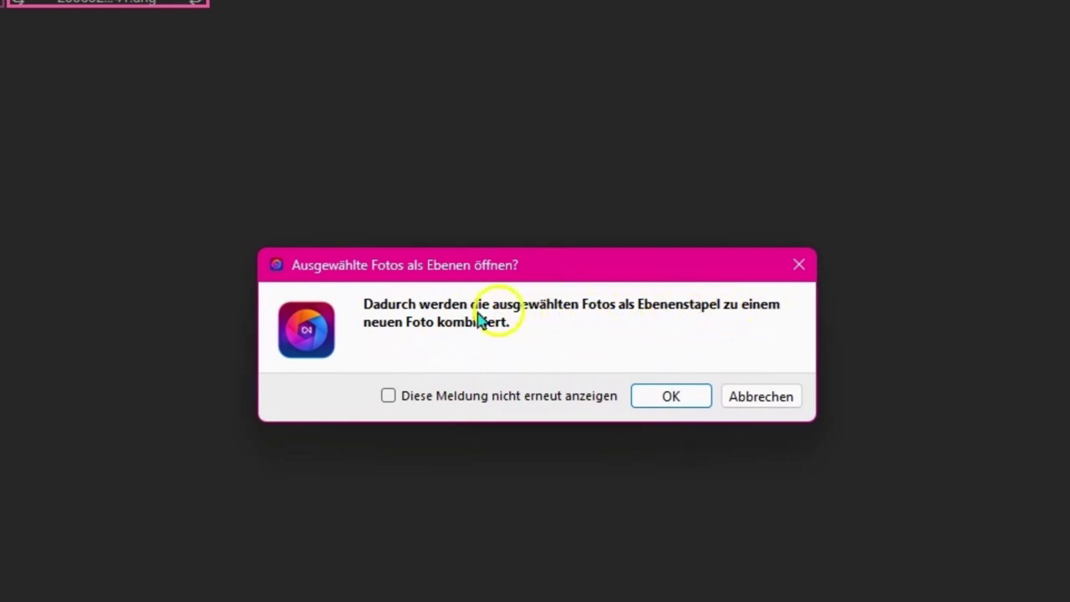
pyautogui.click(677, 414)
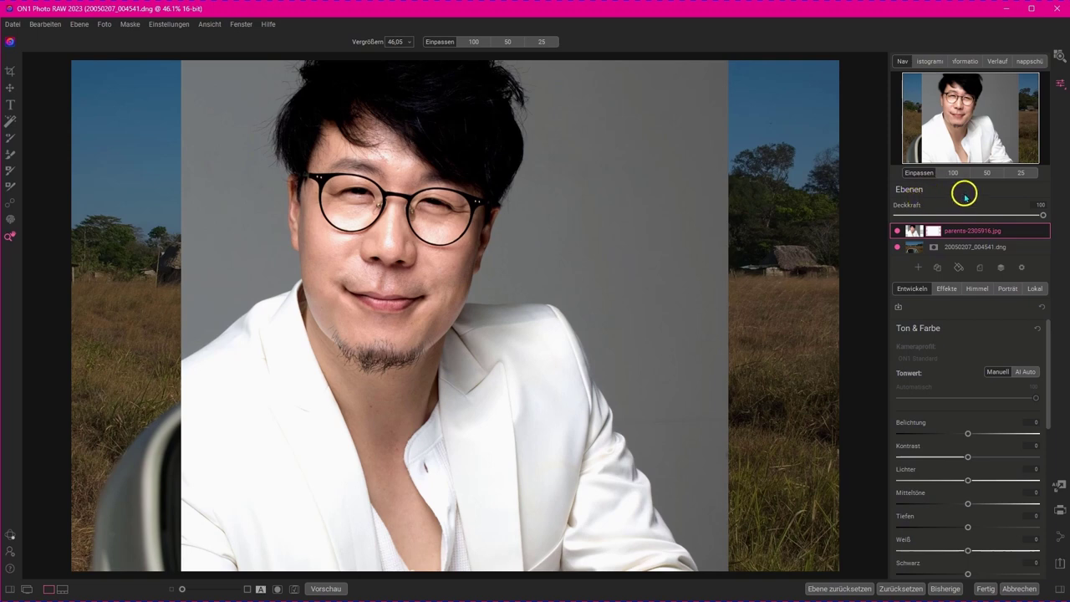
# - Display the Ebenen panel via Fenster > Ebenen anzeigen, showing parents-2305916.jpg above the DNG
pyautogui.hotkey('ctrl', '2')
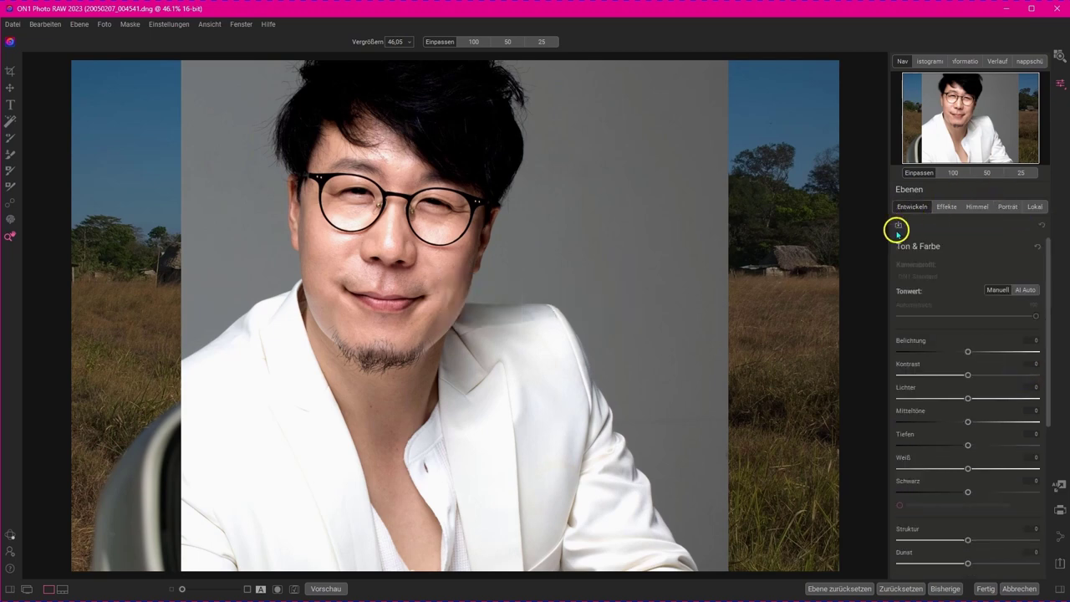
pyautogui.click(909, 190)
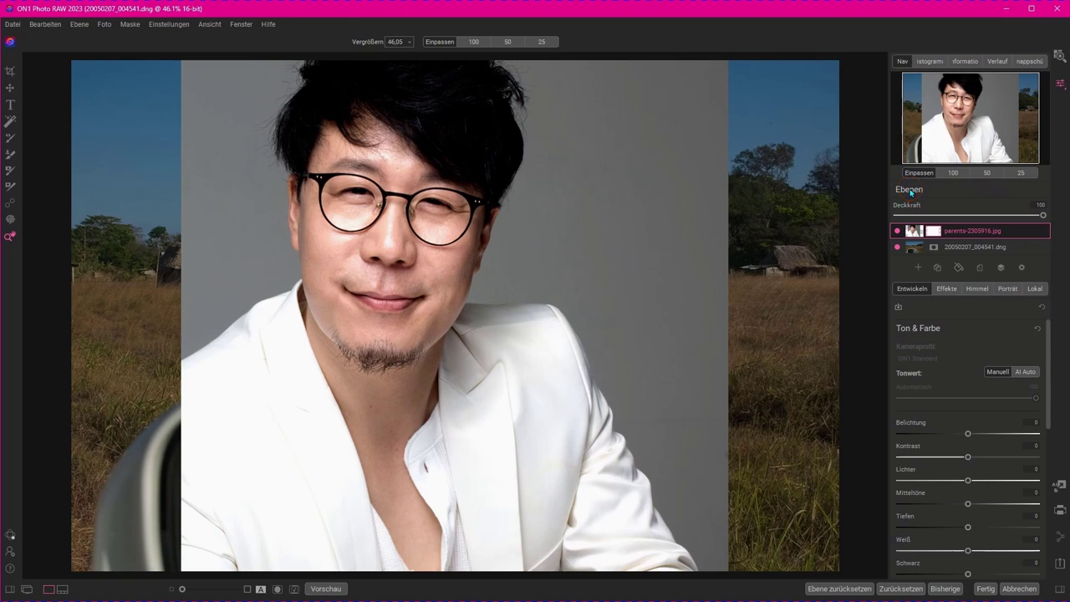
pyautogui.click(909, 189)
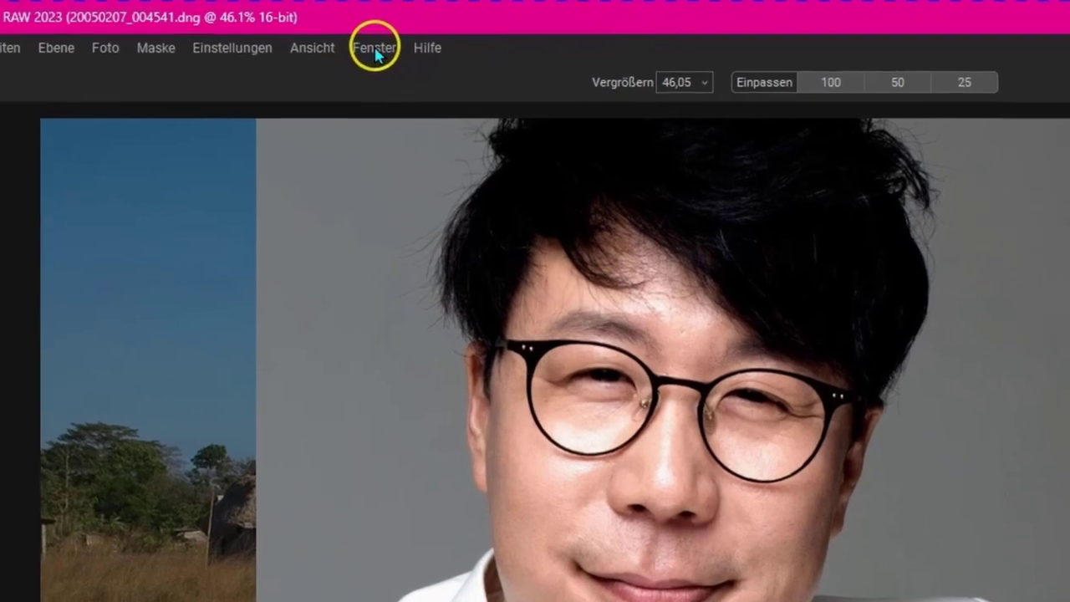
pyautogui.click(376, 47)
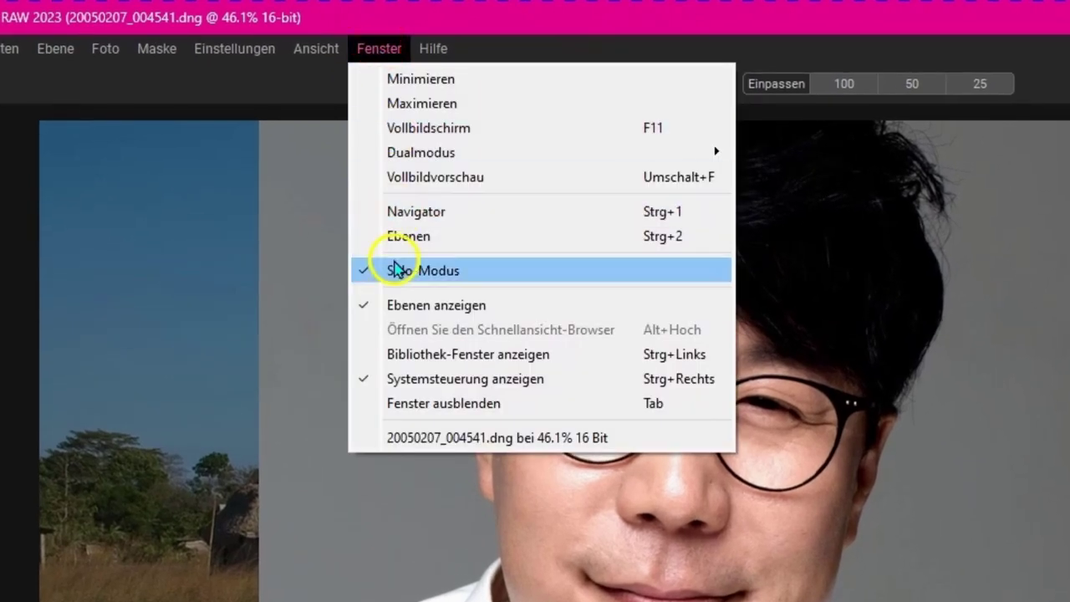
pyautogui.click(388, 309)
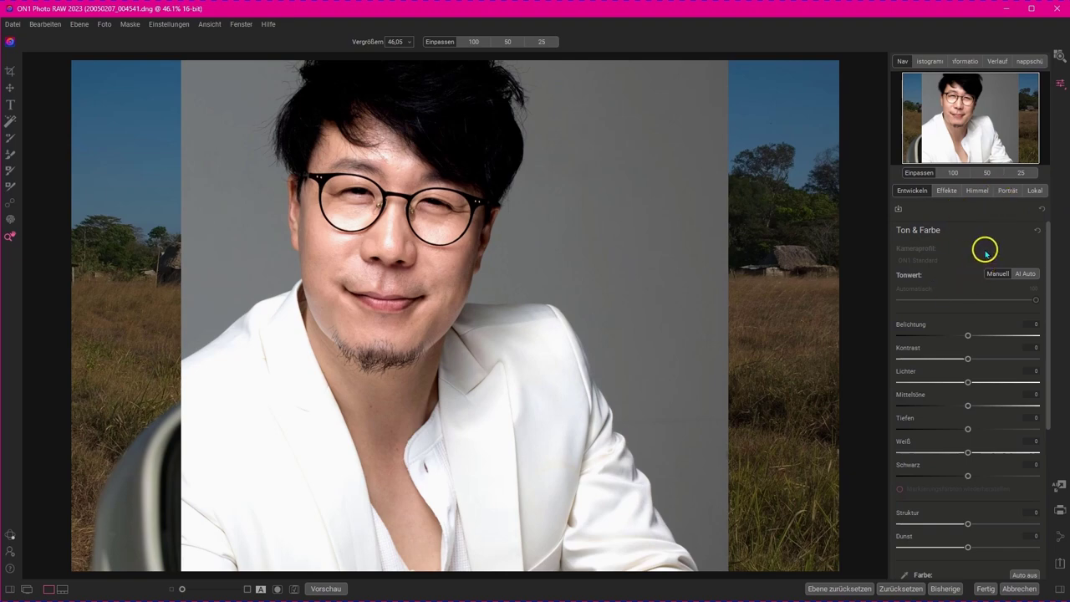
pyautogui.click(1049, 249)
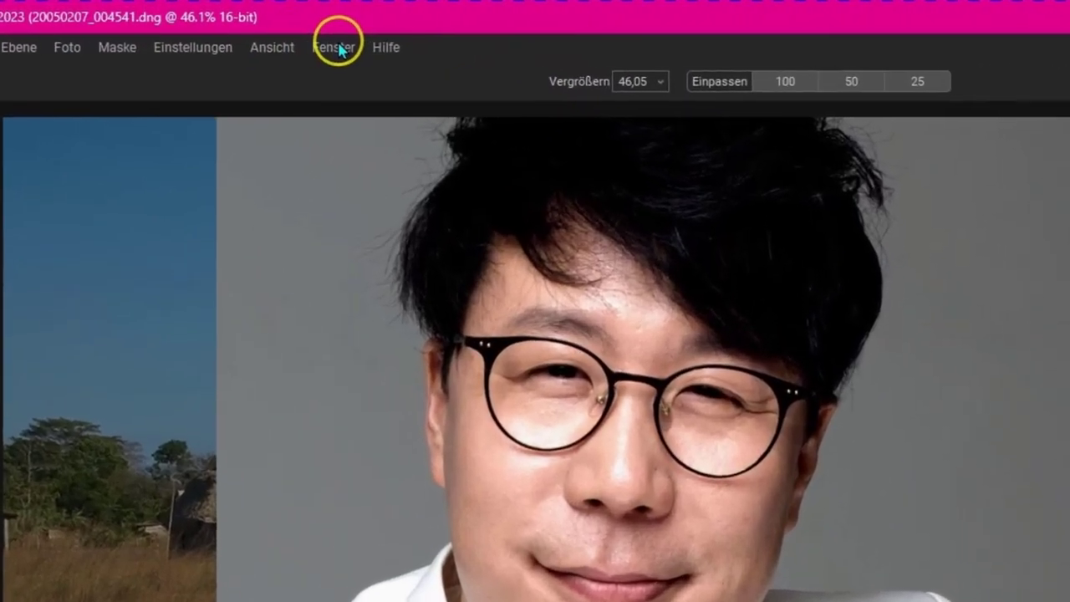
pyautogui.click(338, 50)
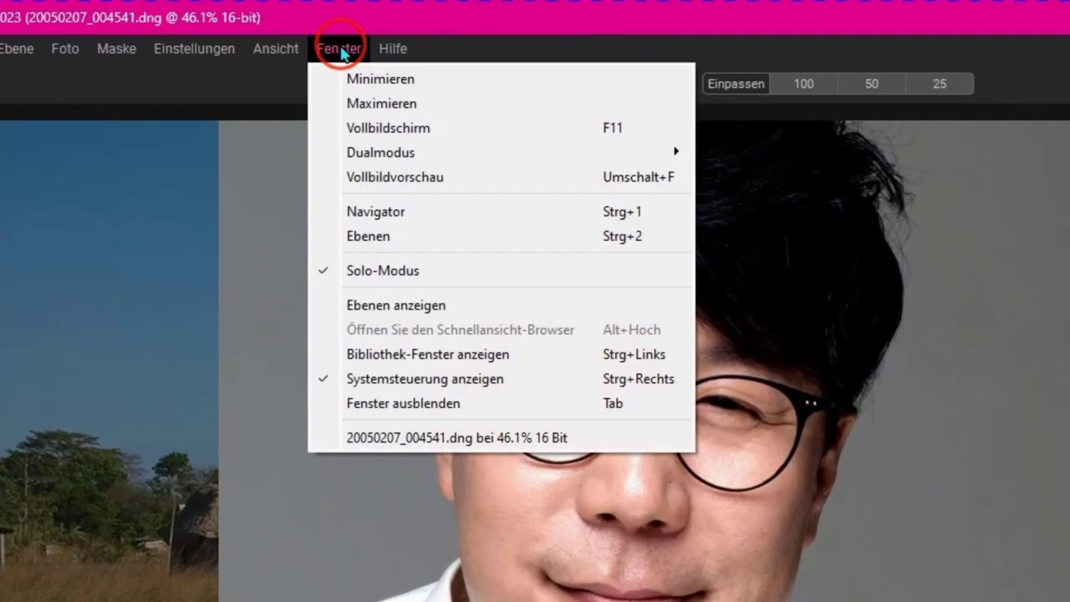
pyautogui.click(368, 309)
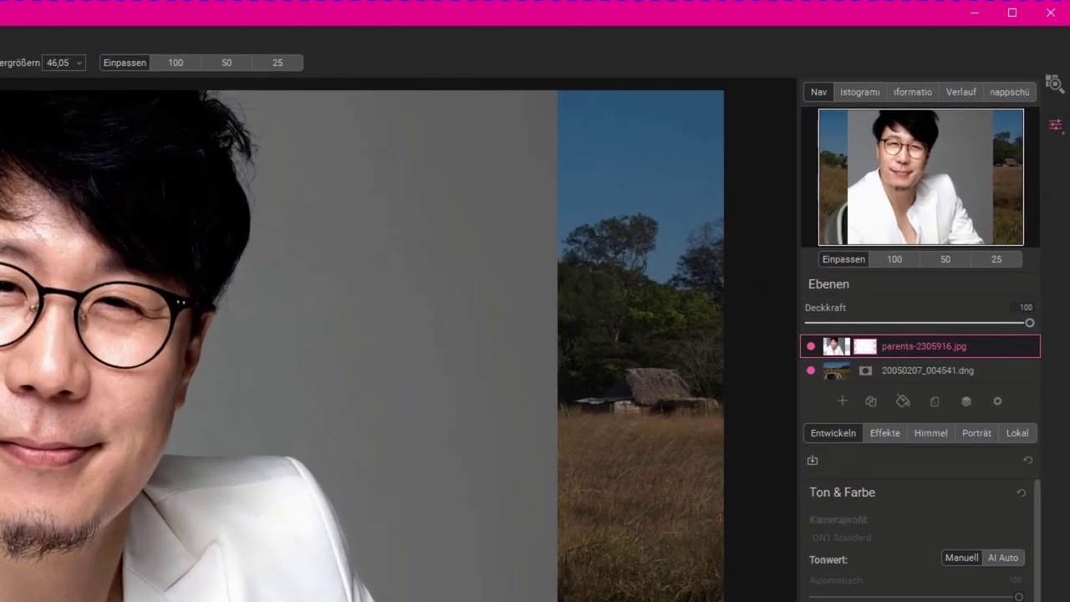
# - Toggle the Ebenen layer list open and closed, leaving it hidden
pyautogui.click(919, 284)
pyautogui.click(925, 288)
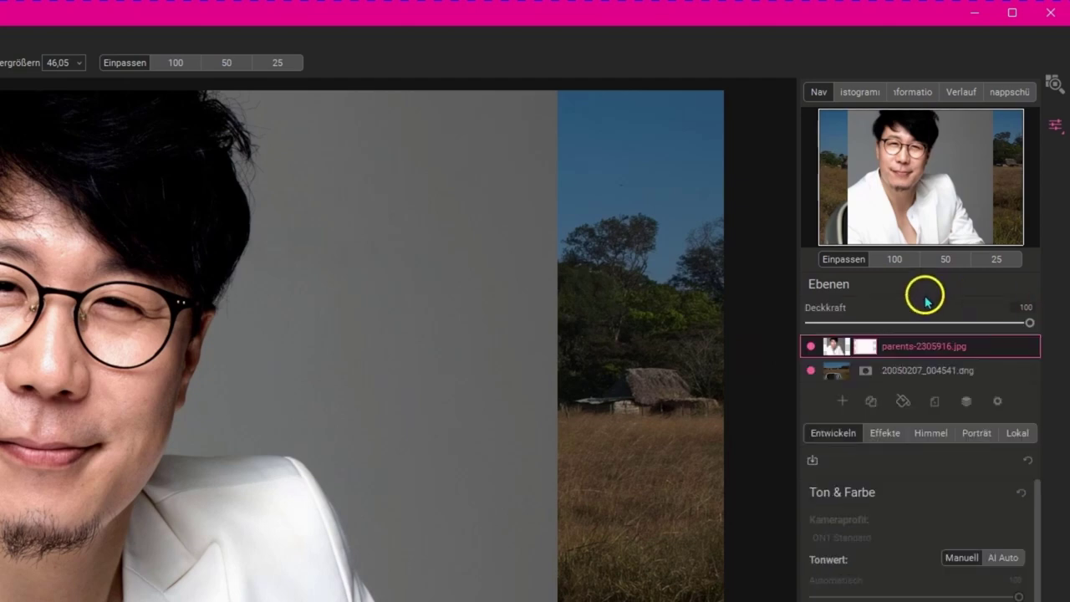
pyautogui.click(829, 282)
pyautogui.click(829, 285)
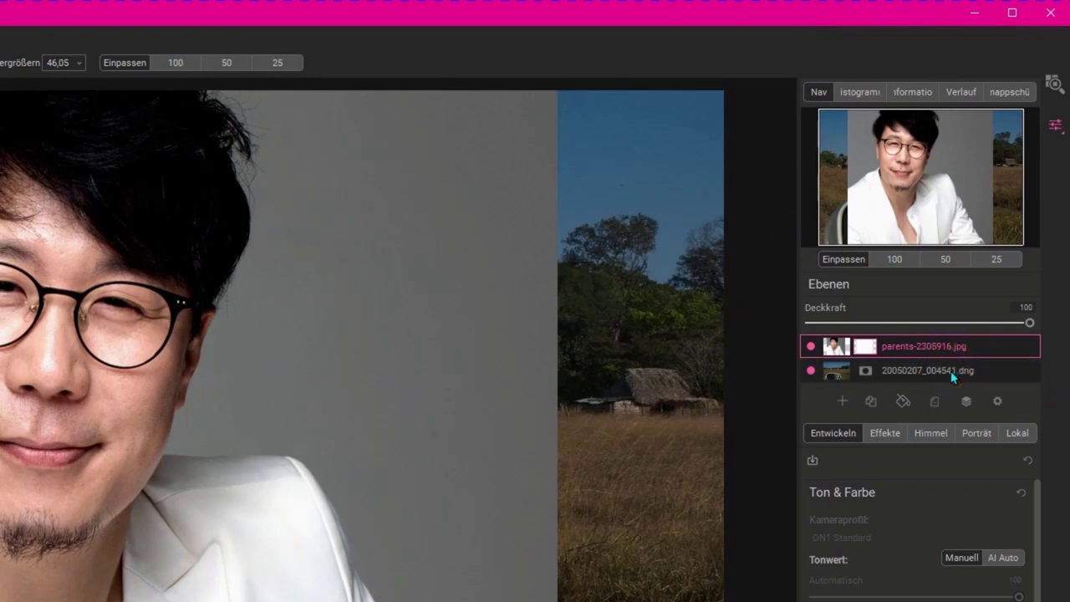
pyautogui.click(826, 283)
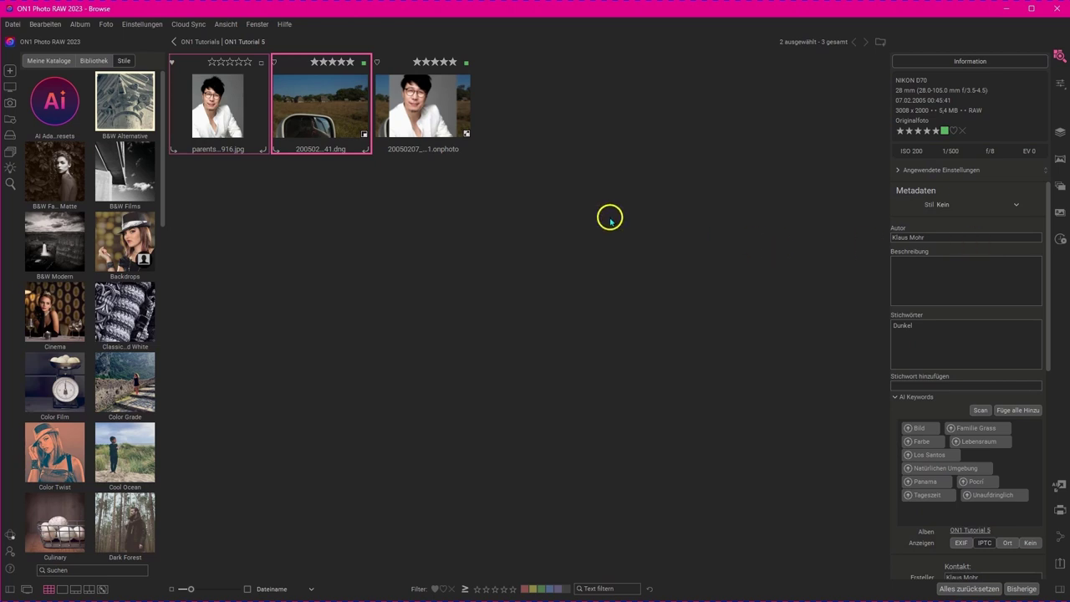
# - Click through the album thumbnails, starting with the layered .onphoto file, to view all seven photos
pyautogui.click(438, 152)
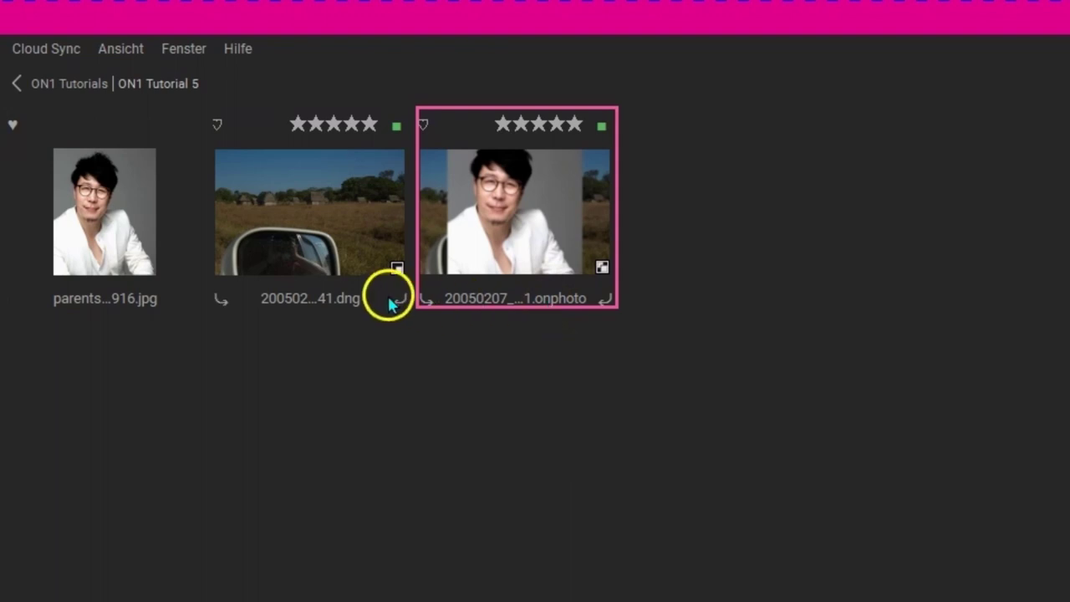
pyautogui.click(254, 207)
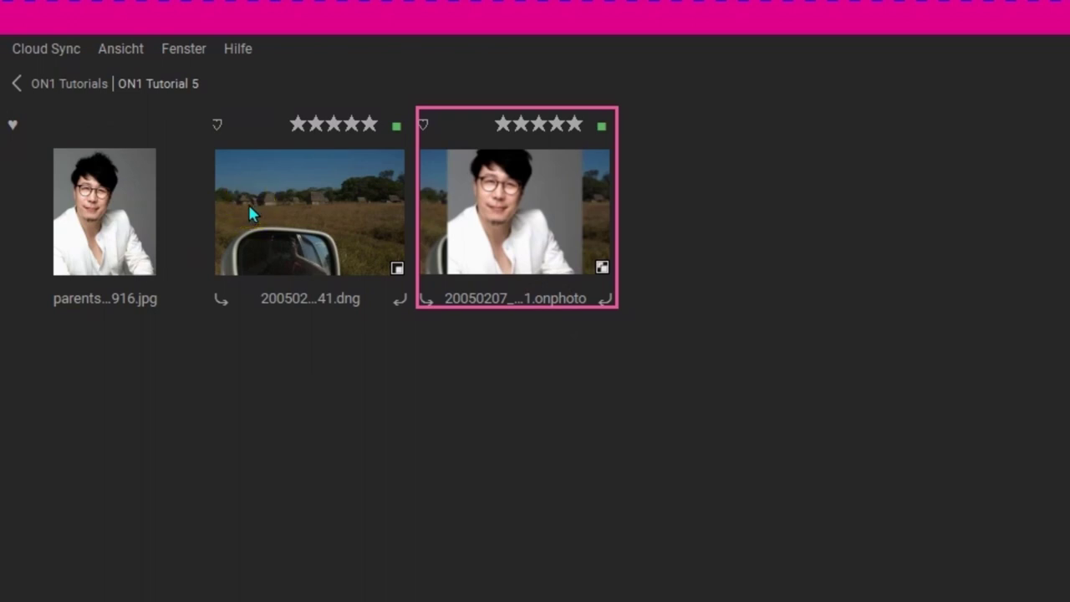
pyautogui.click(209, 204)
pyautogui.click(524, 234)
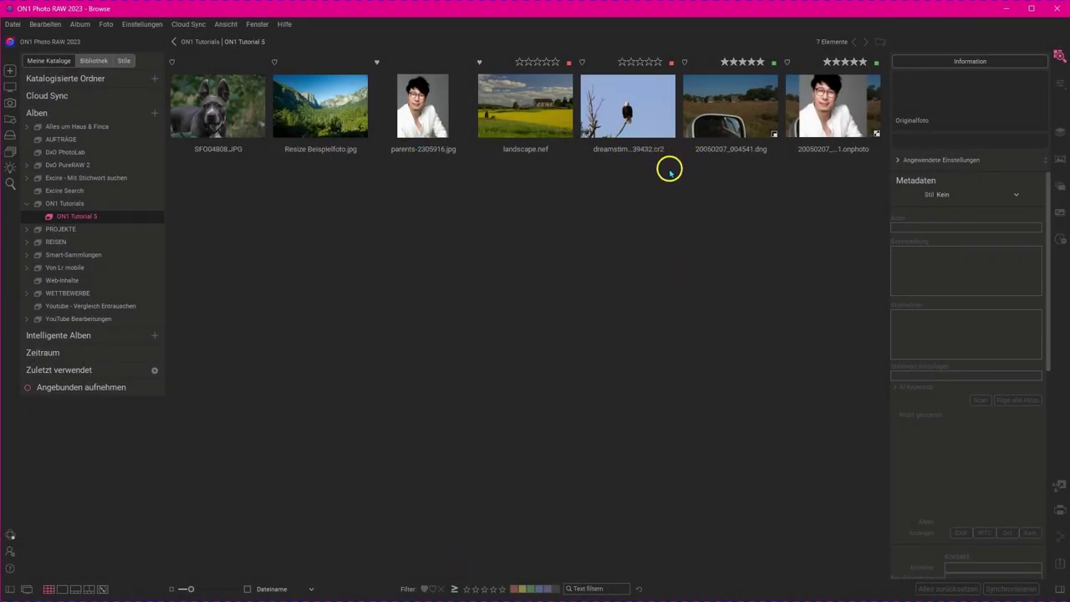
# - Select Resize Beispielfoto.jpg, hide the info panel, and open it with In Develop bearbeiten
pyautogui.click(727, 117)
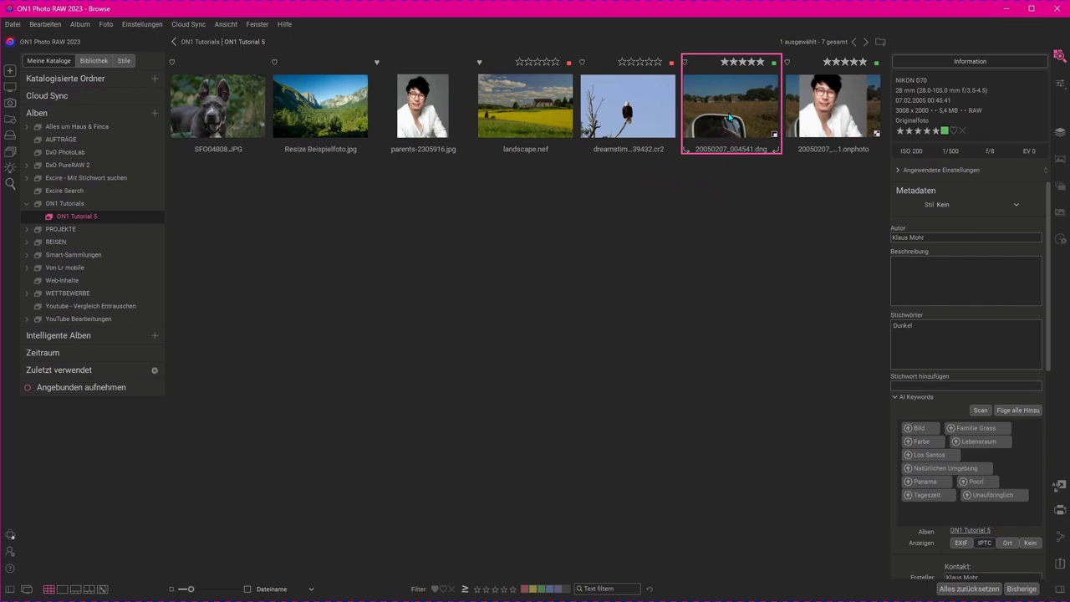
pyautogui.click(321, 119)
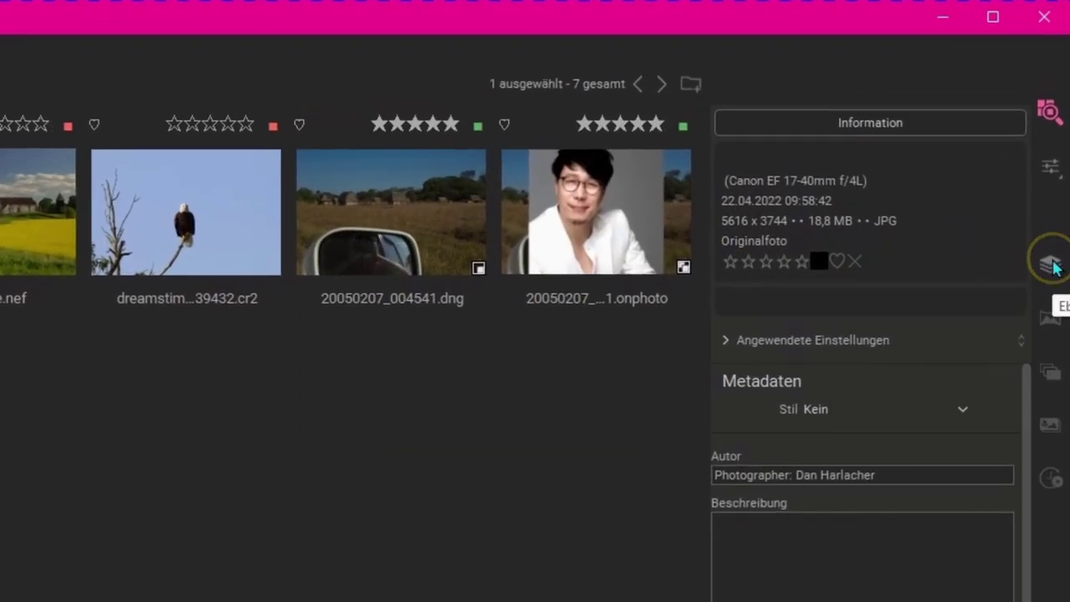
pyautogui.click(1052, 266)
pyautogui.rightClick(651, 92)
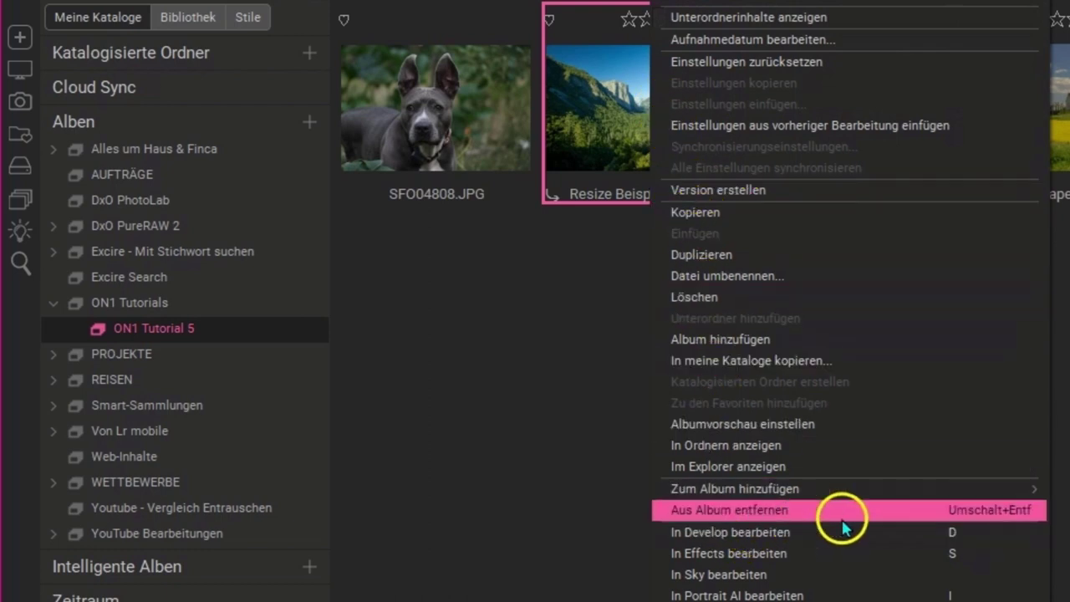
pyautogui.click(953, 533)
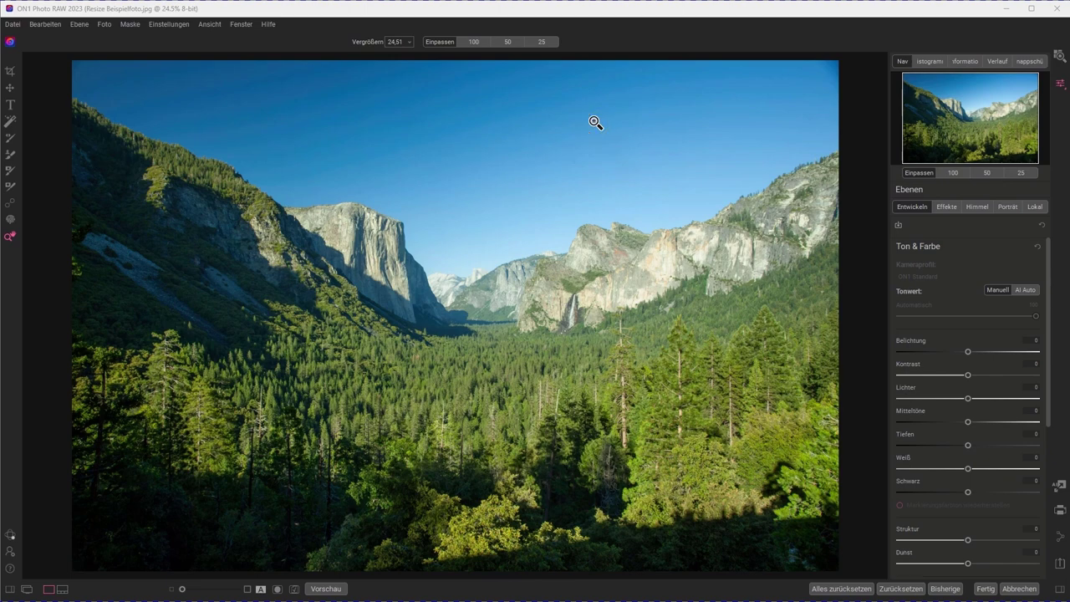
# - Expand the Ebenen section and add a new layer to the Yosemite photo
pyautogui.click(636, 220)
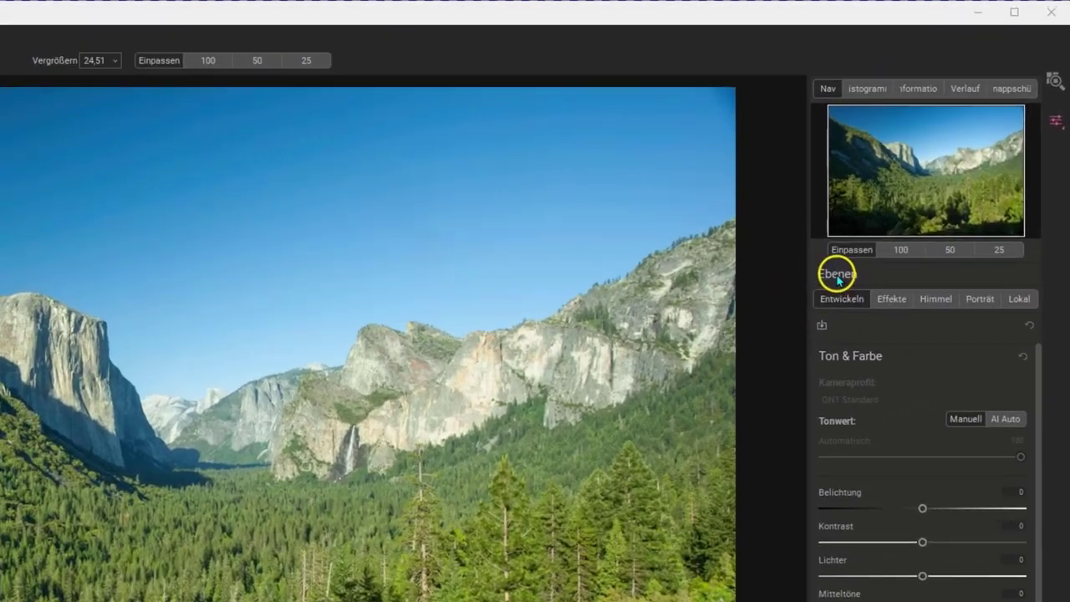
pyautogui.click(910, 193)
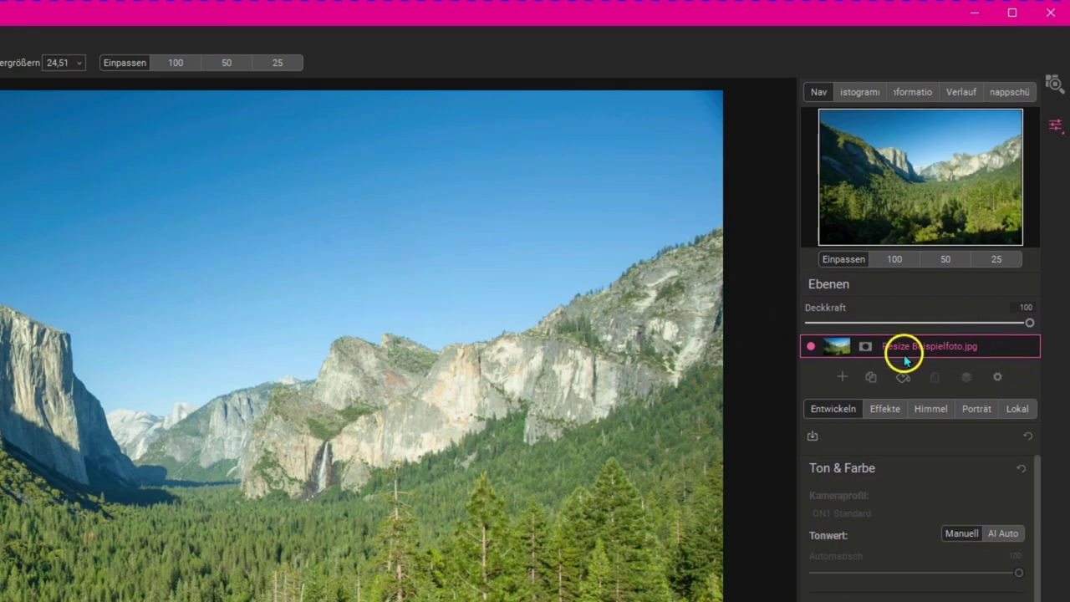
pyautogui.click(843, 378)
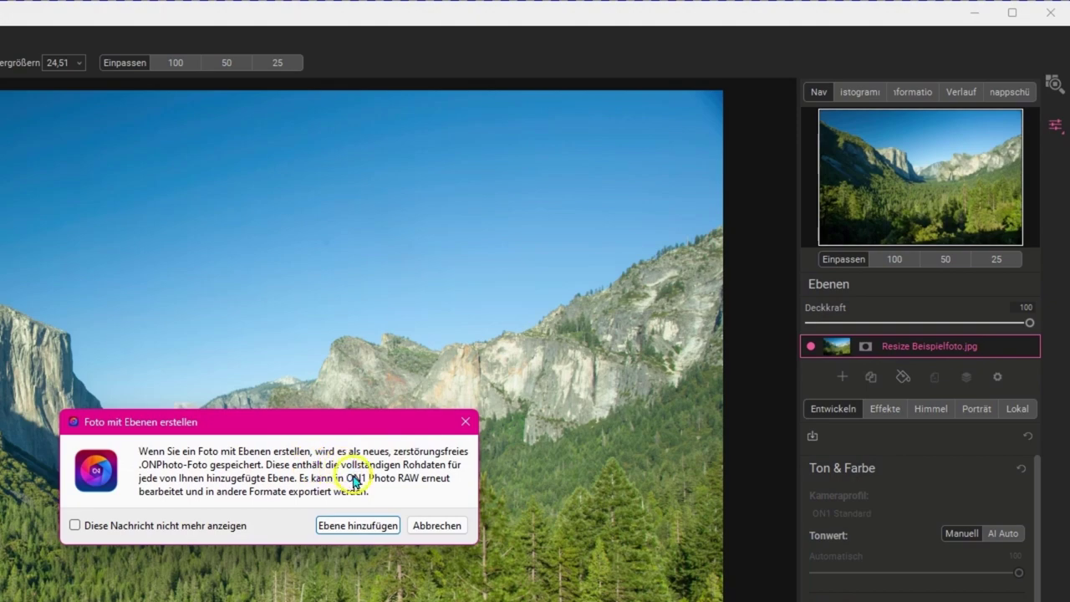
# - Confirm creating the layered photo, then browse disk folders and personal extras for a layer image
pyautogui.click(357, 525)
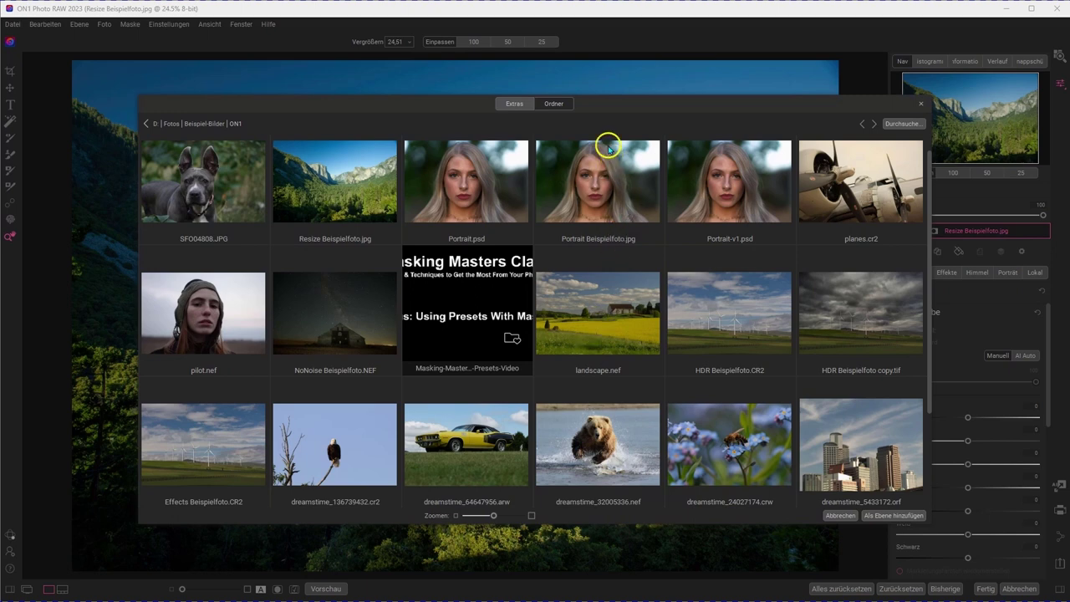
pyautogui.click(551, 103)
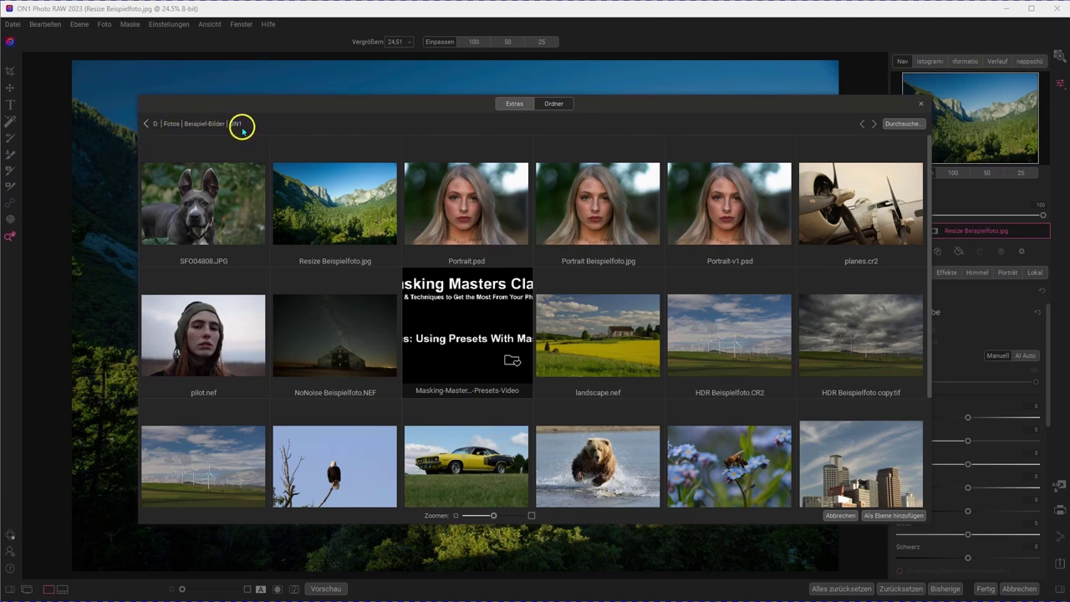
pyautogui.click(202, 125)
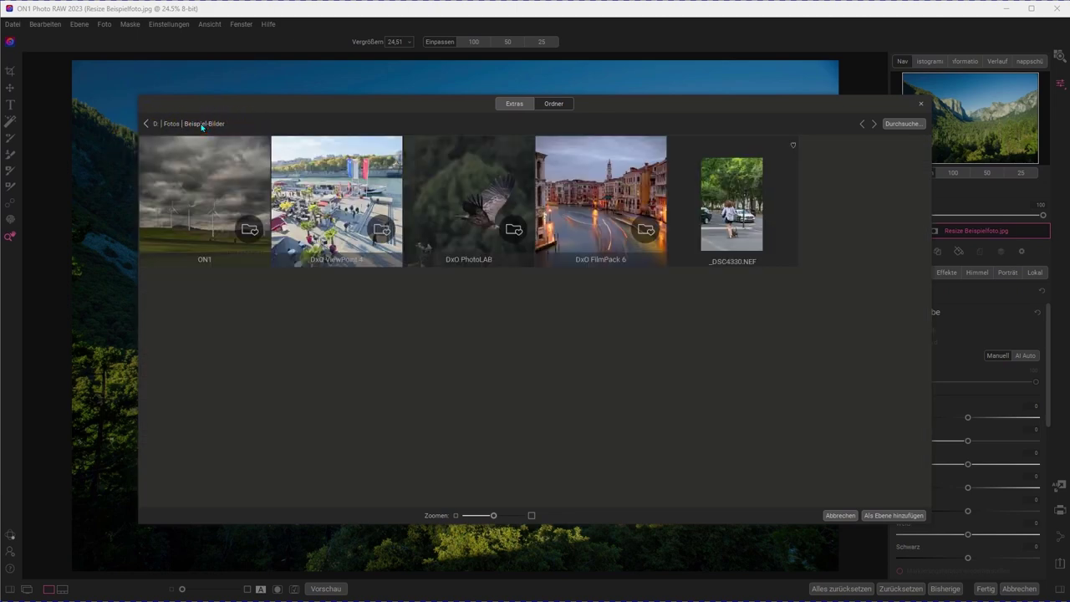
pyautogui.click(172, 124)
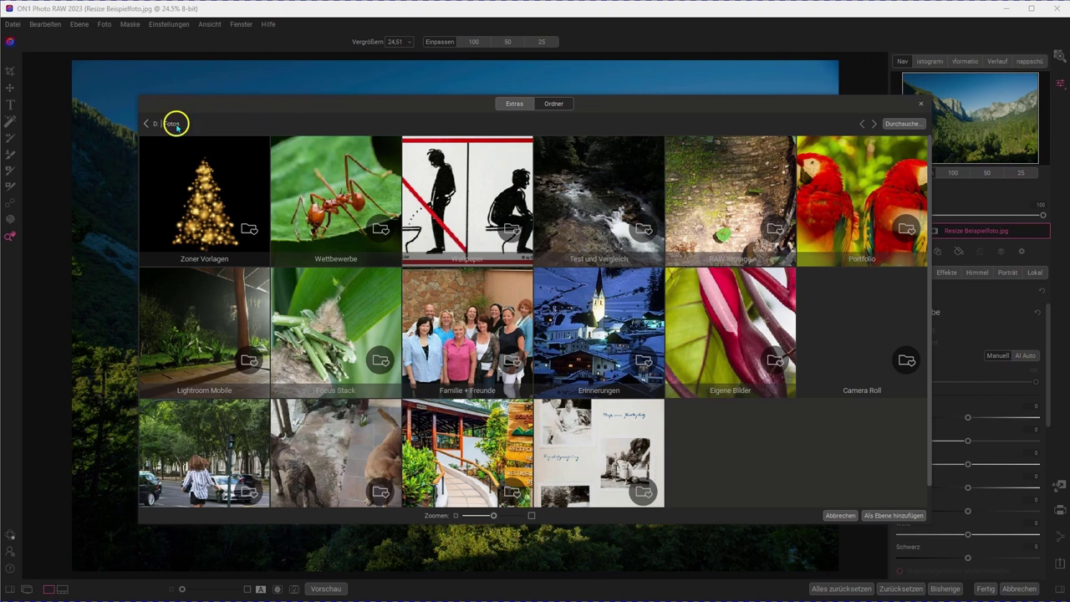
pyautogui.click(514, 103)
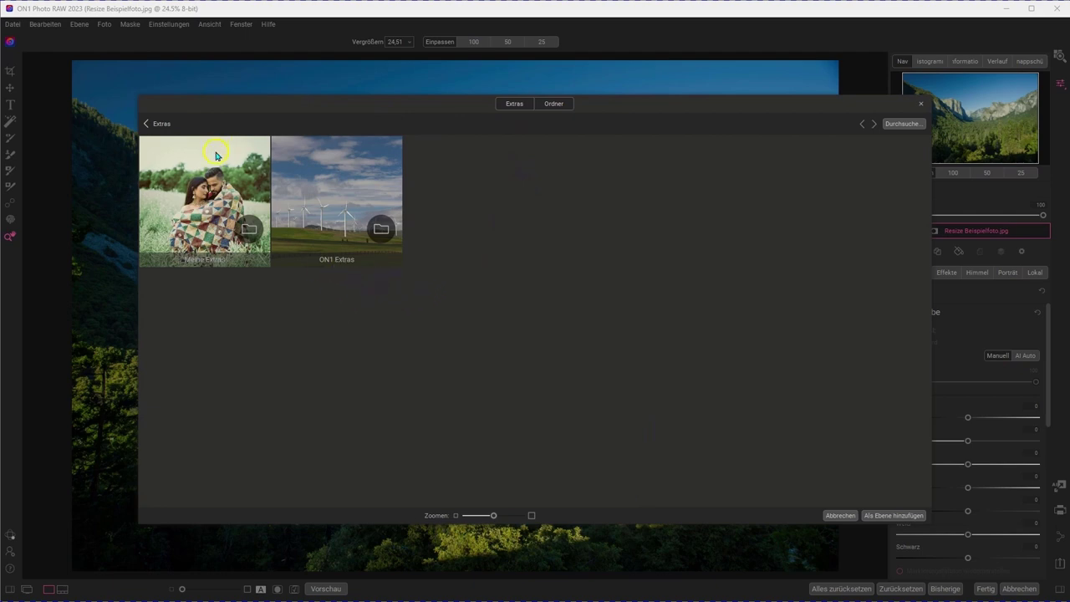
pyautogui.doubleClick(192, 255)
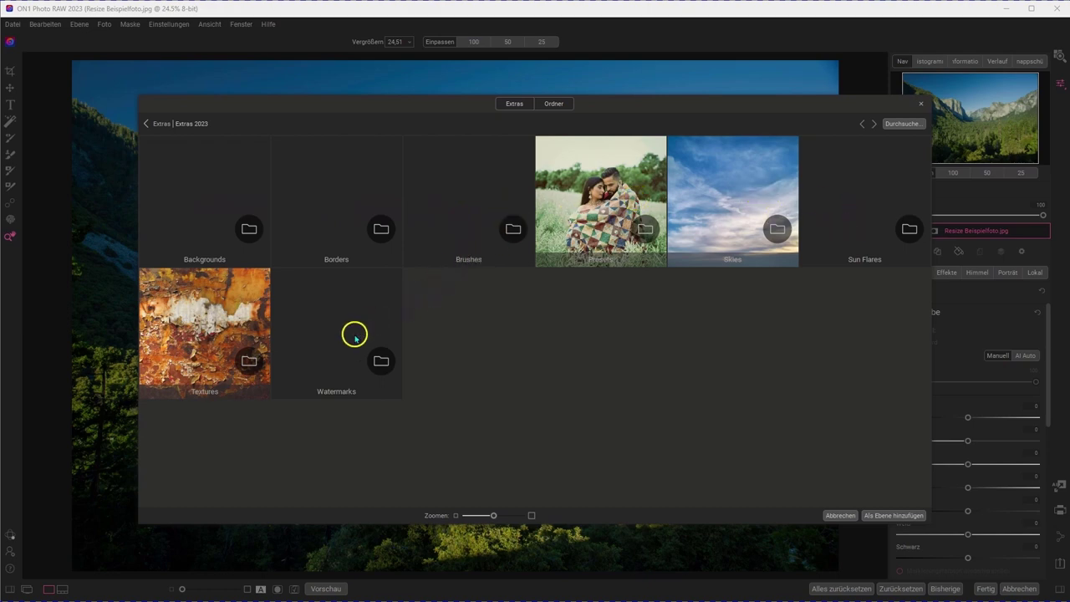
pyautogui.click(228, 345)
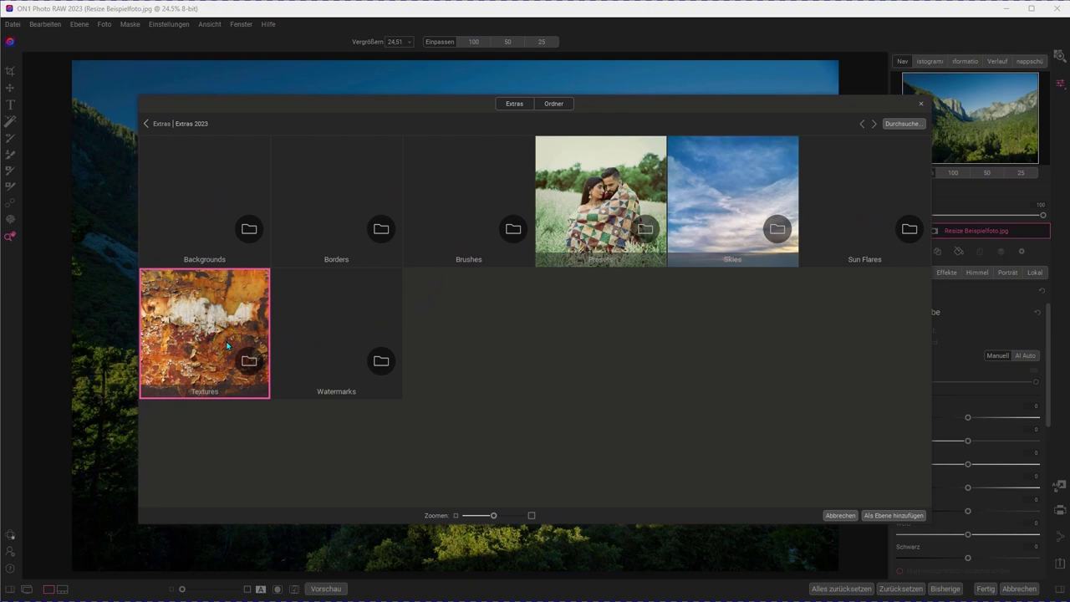
# - Navigate to ON1 Extras > Skies > OcuDrone Marshmallow
pyautogui.click(519, 98)
pyautogui.click(518, 101)
pyautogui.click(328, 222)
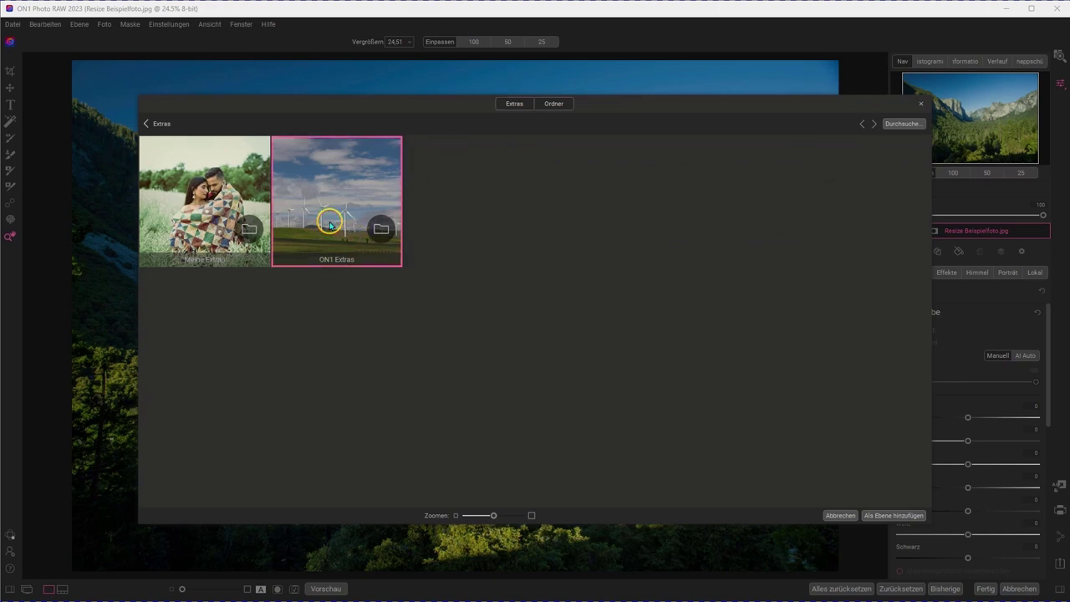
pyautogui.doubleClick(330, 225)
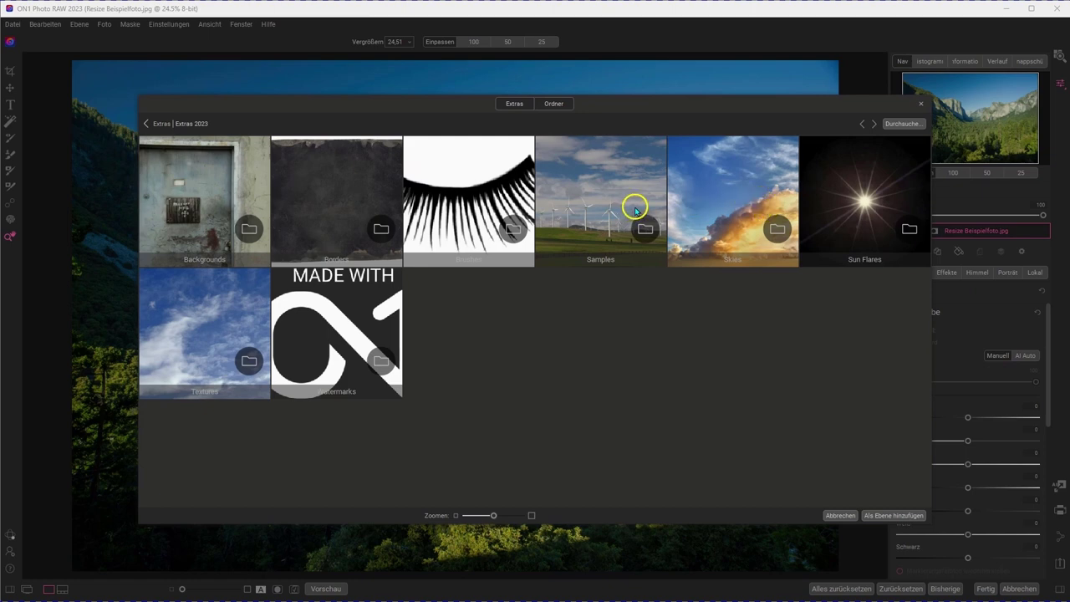
pyautogui.click(741, 217)
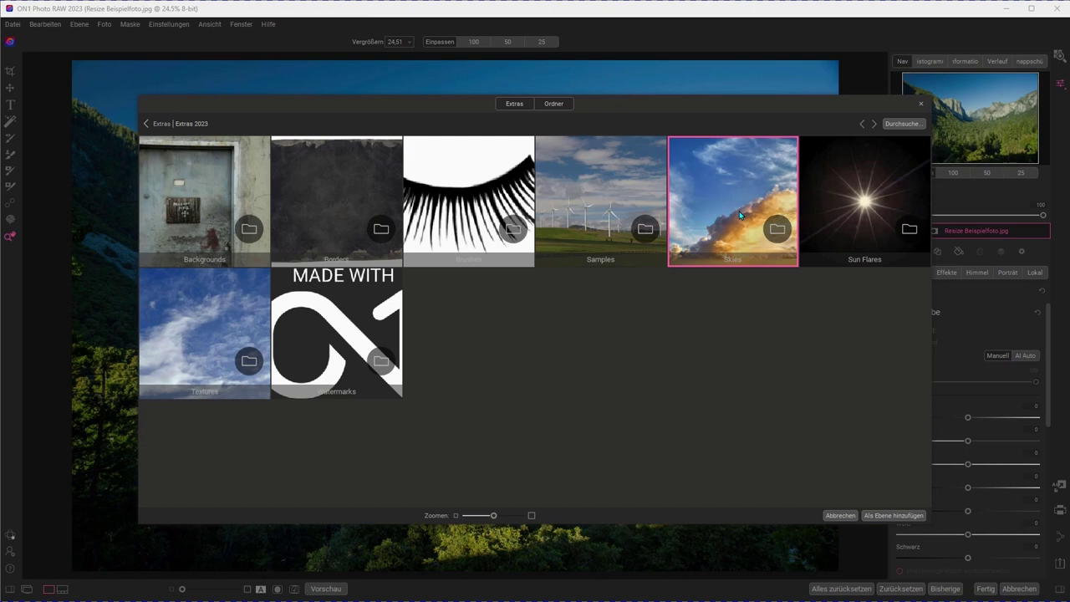
pyautogui.doubleClick(739, 214)
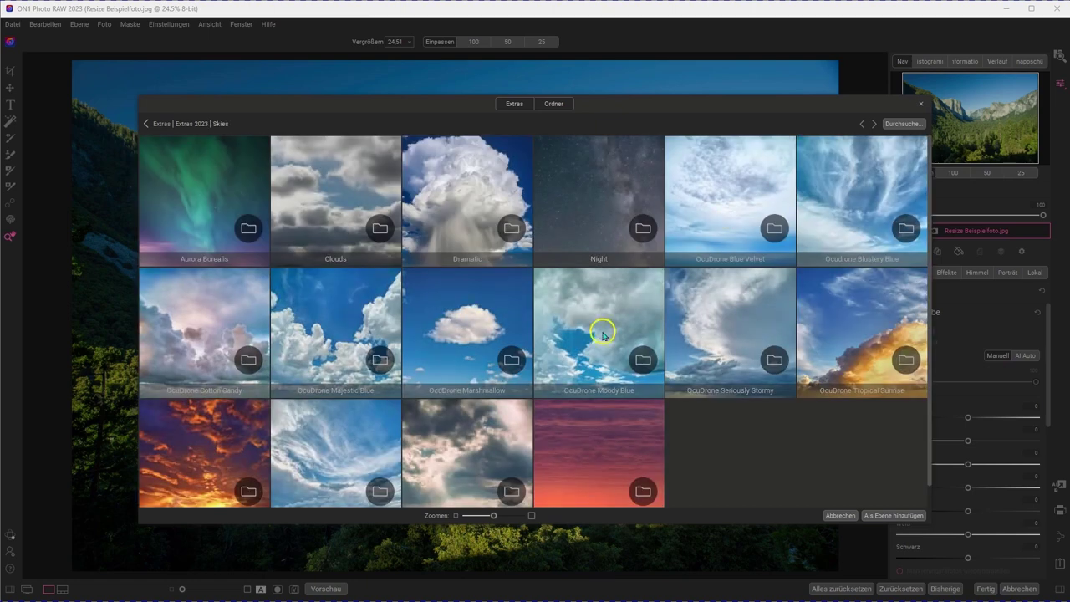
pyautogui.click(456, 324)
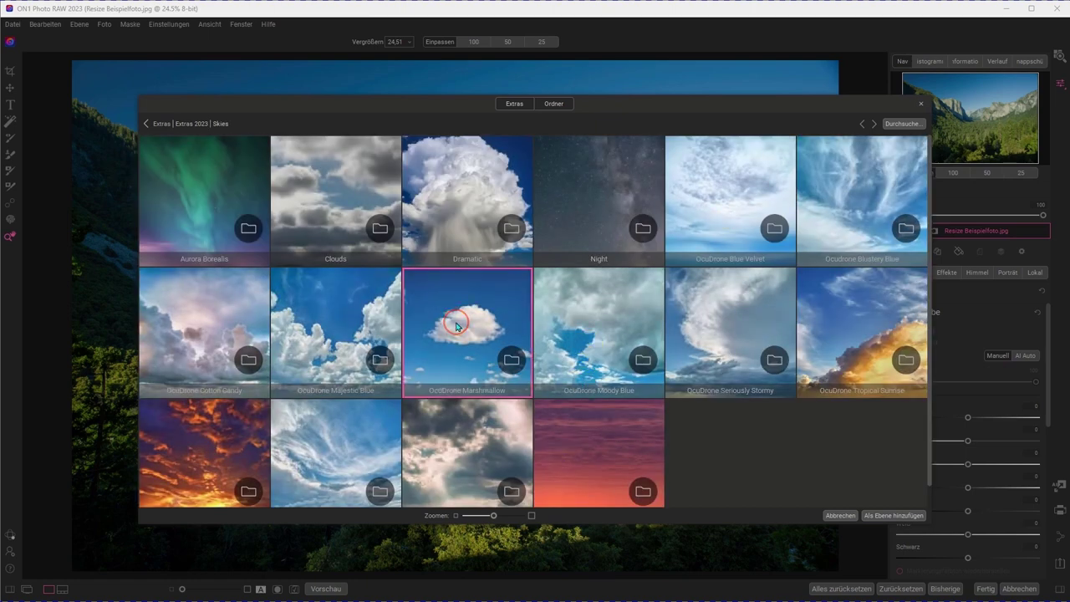
pyautogui.doubleClick(457, 325)
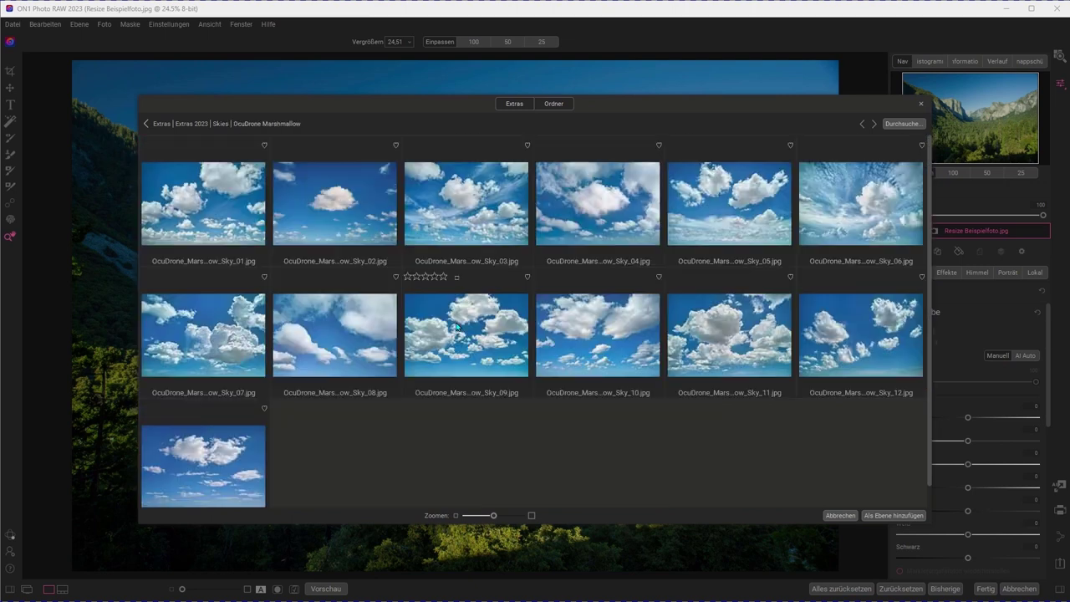
# - Add OcuDrone_Marshmallow_Sky_02.jpg as a new layer over the valley photo
pyautogui.click(471, 199)
pyautogui.click(338, 200)
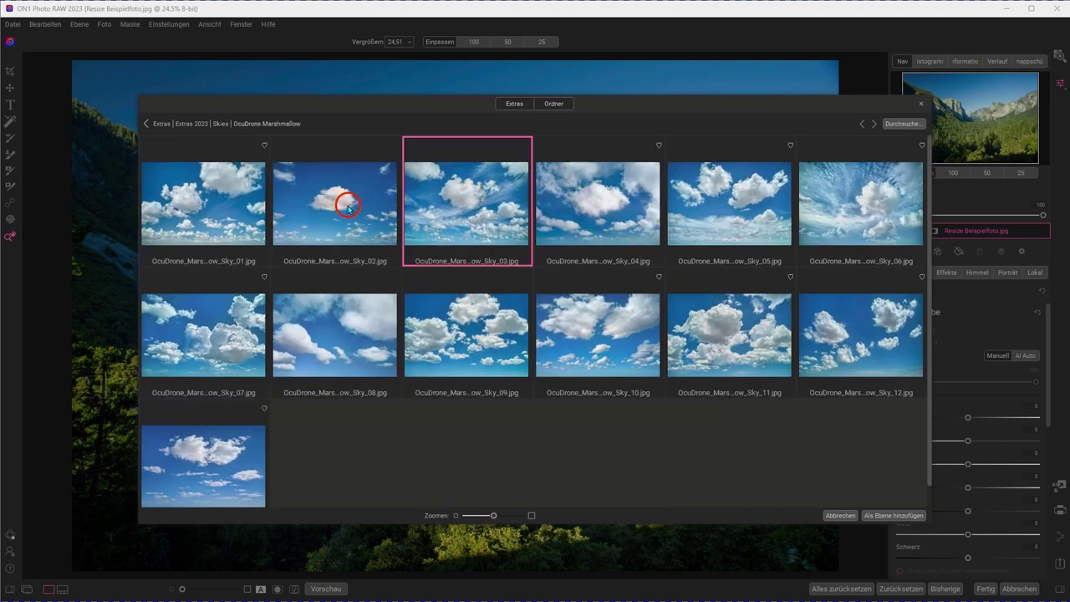
pyautogui.click(882, 516)
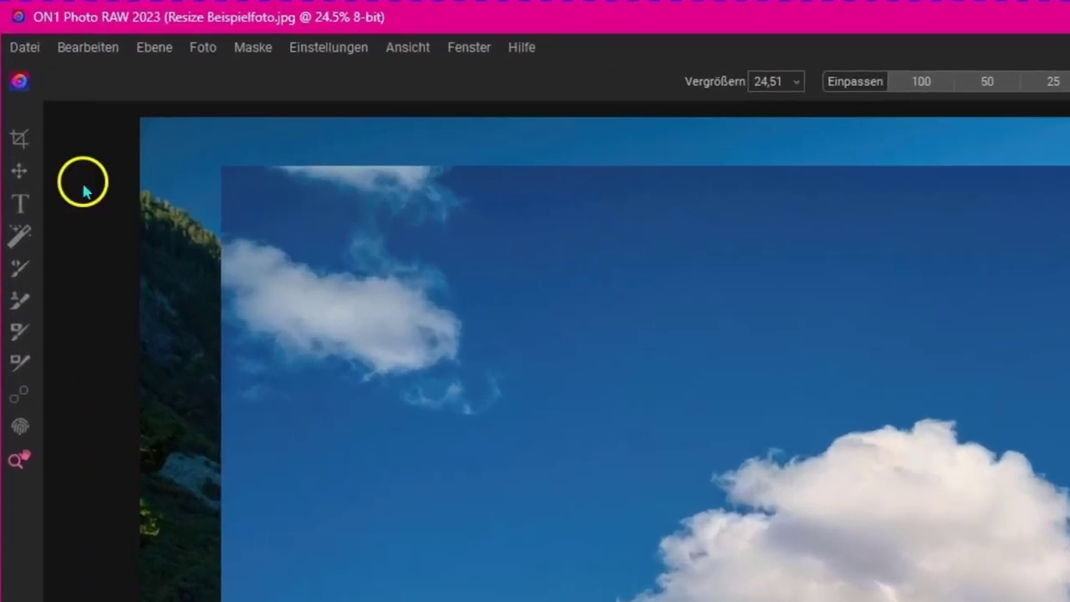
# - Try resizing the sky layer by its top handle with the Move tool, cancelling the first attempt
pyautogui.click(19, 177)
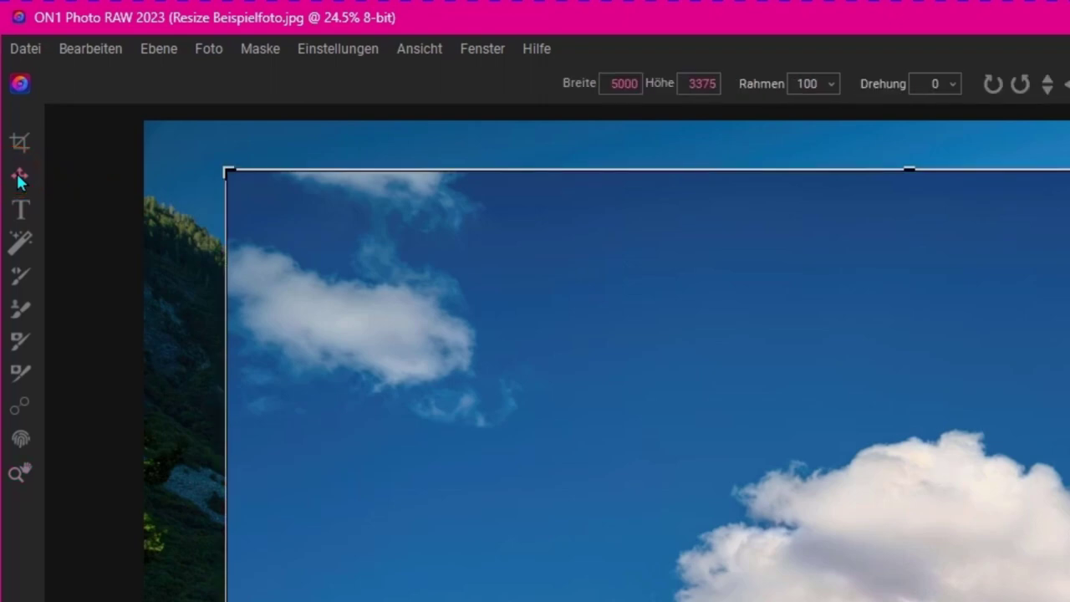
pyautogui.click(18, 177)
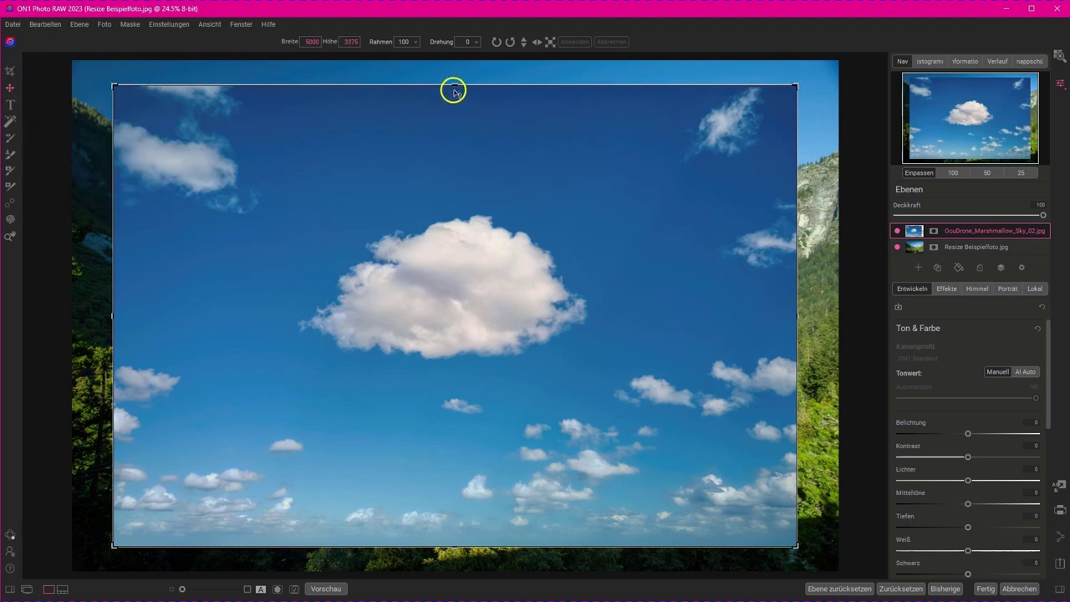
pyautogui.moveTo(454, 86)
pyautogui.mouseDown()
pyautogui.moveTo(454, 172)
pyautogui.moveTo(461, 86)
pyautogui.moveTo(465, 159)
pyautogui.moveTo(484, 60)
pyautogui.moveTo(480, 178)
pyautogui.mouseUp()
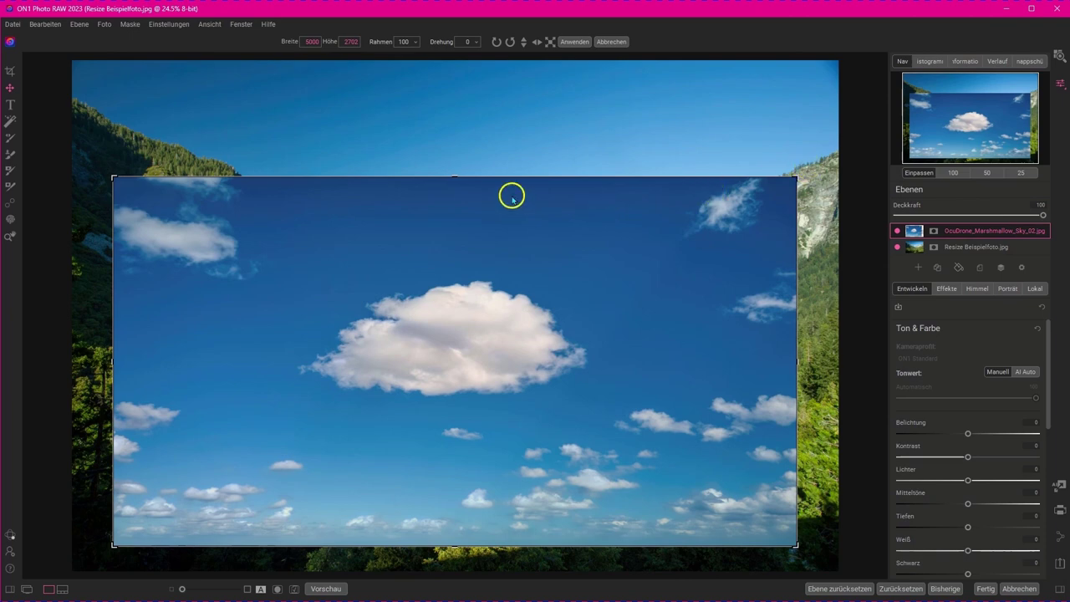
pyautogui.press('Escape')
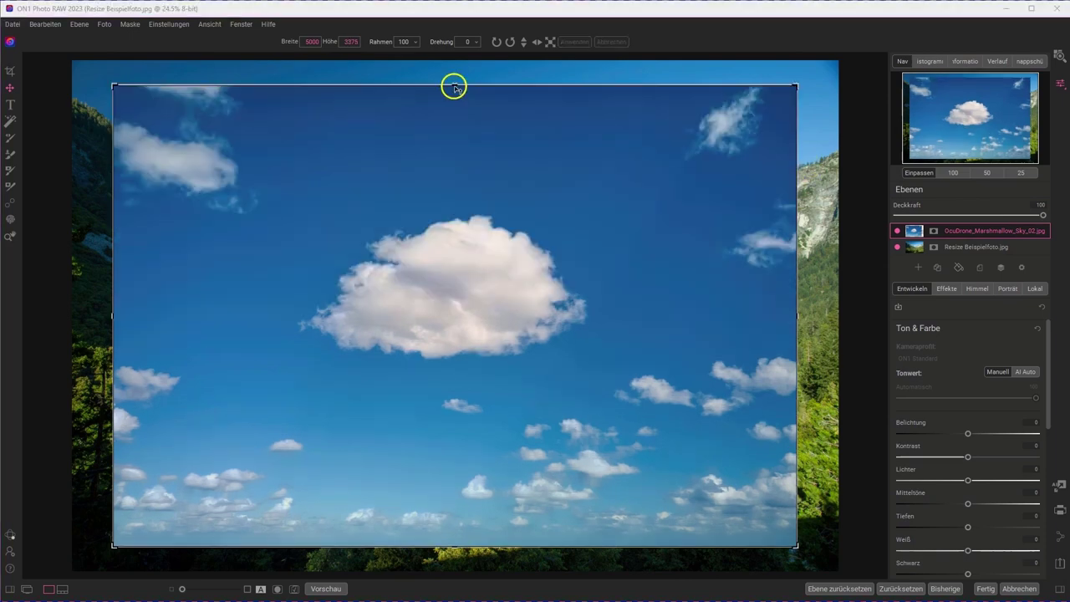
pyautogui.moveTo(455, 87)
pyautogui.mouseDown()
pyautogui.moveTo(449, 260)
pyautogui.moveTo(476, 126)
pyautogui.moveTo(470, 79)
pyautogui.moveTo(468, 215)
pyautogui.moveTo(487, 341)
pyautogui.moveTo(505, 114)
pyautogui.mouseUp()
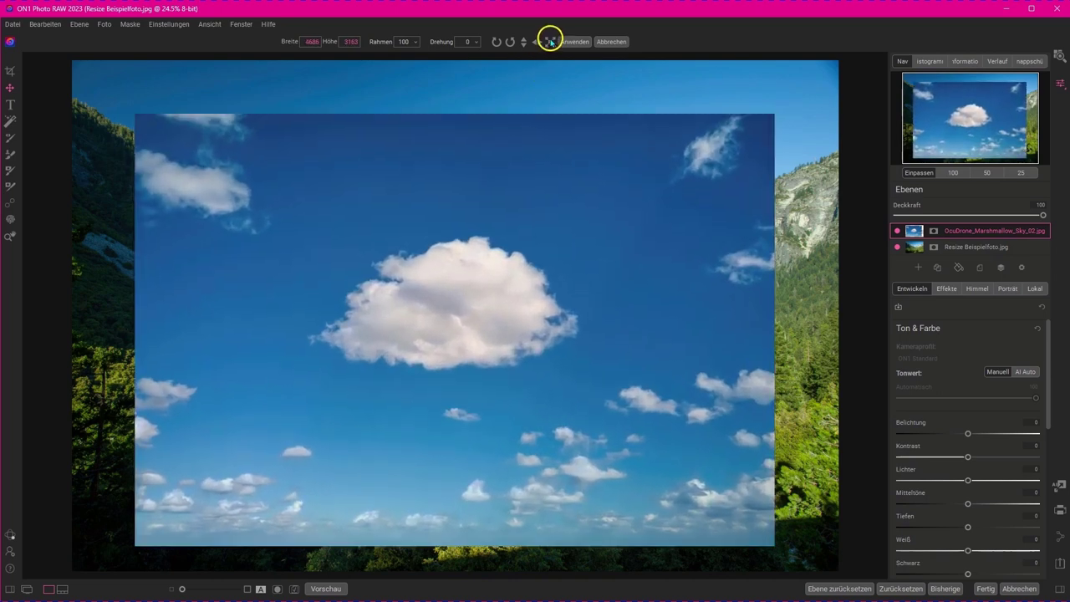
# - Scale the sky layer to fill the whole canvas at 5616 × 3790
pyautogui.click(549, 42)
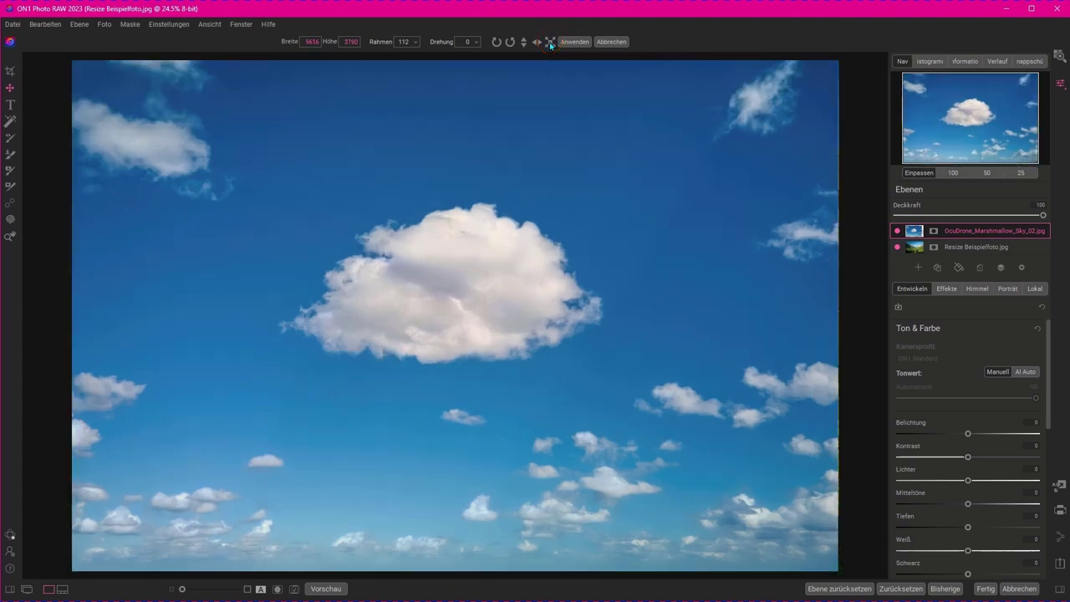
pyautogui.click(499, 158)
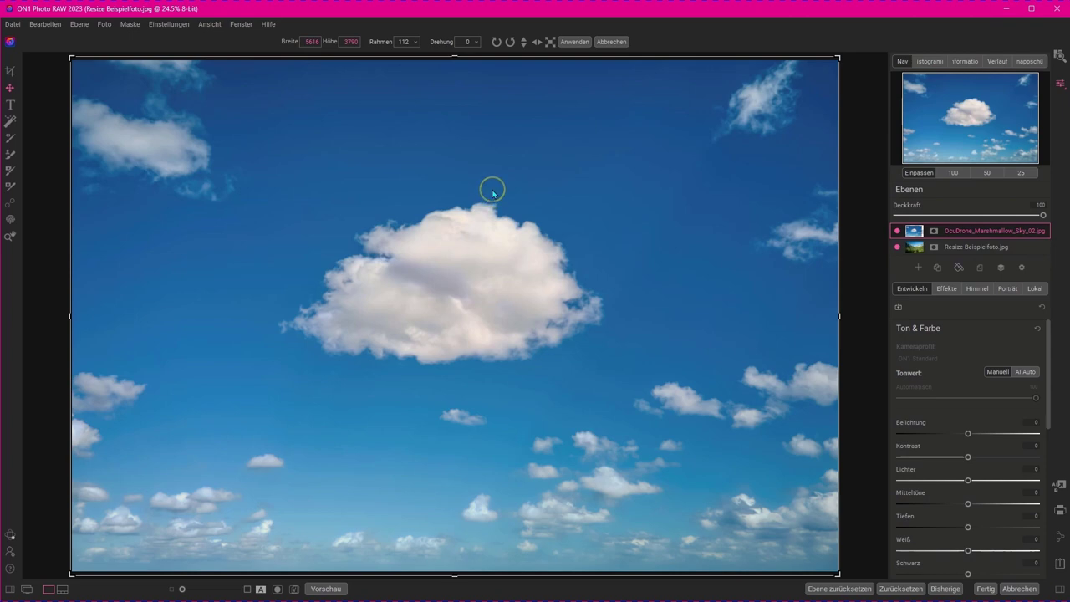
pyautogui.press('z')
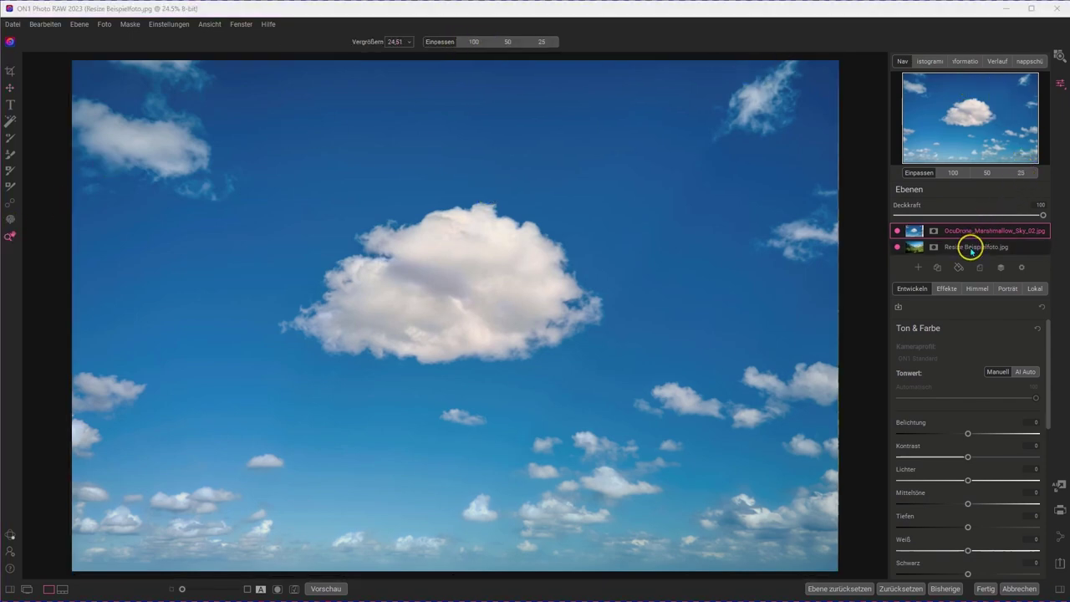
# - Toggle the sky and neighbouring layer visibility off and on to compare with the valley
pyautogui.click(897, 231)
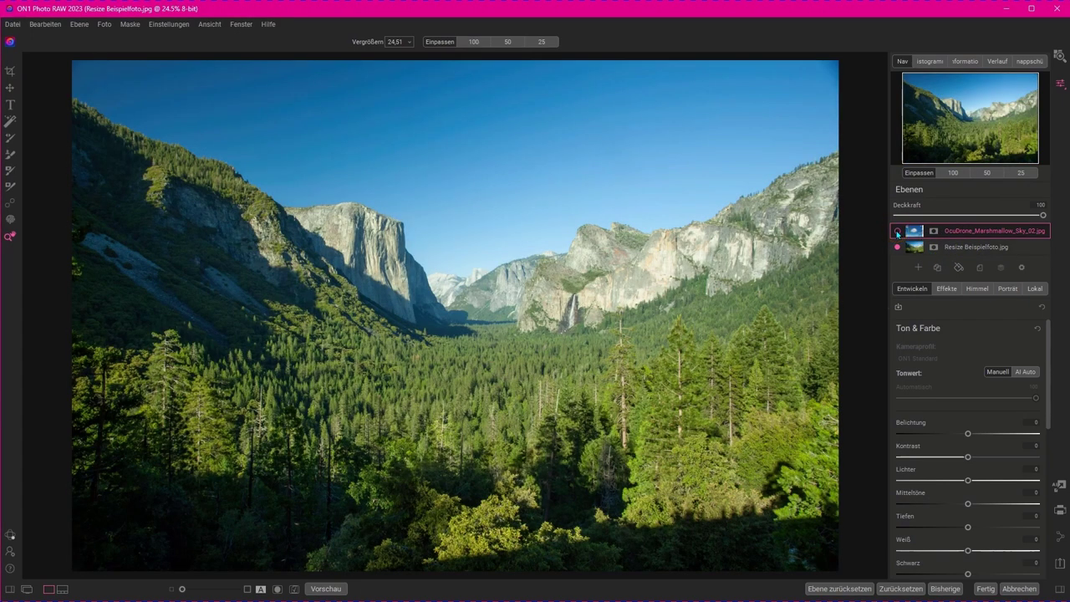
pyautogui.click(897, 230)
pyautogui.click(897, 247)
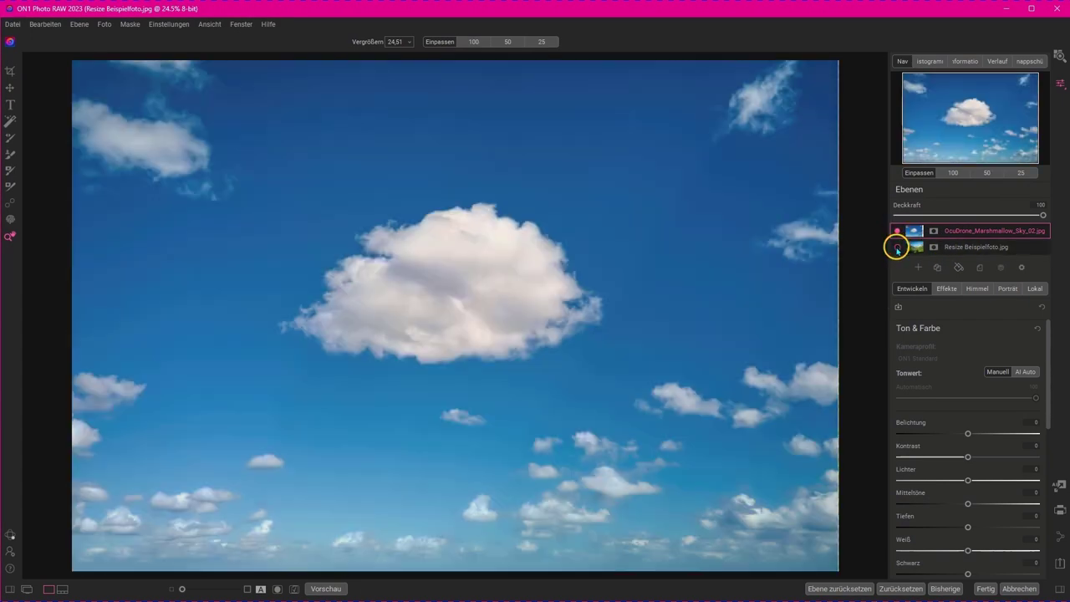
pyautogui.click(896, 247)
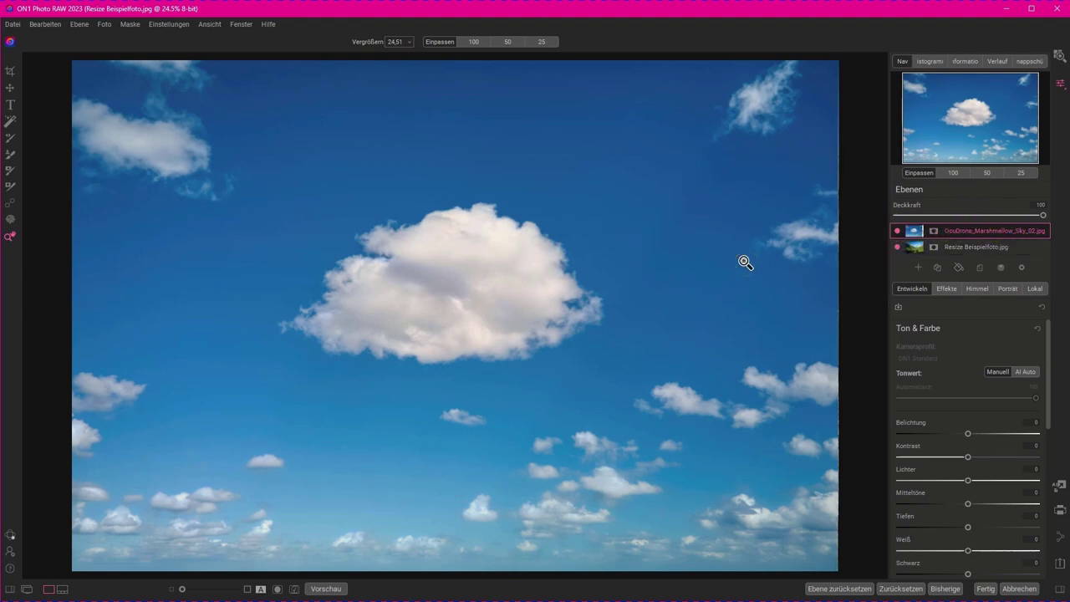
pyautogui.click(1000, 231)
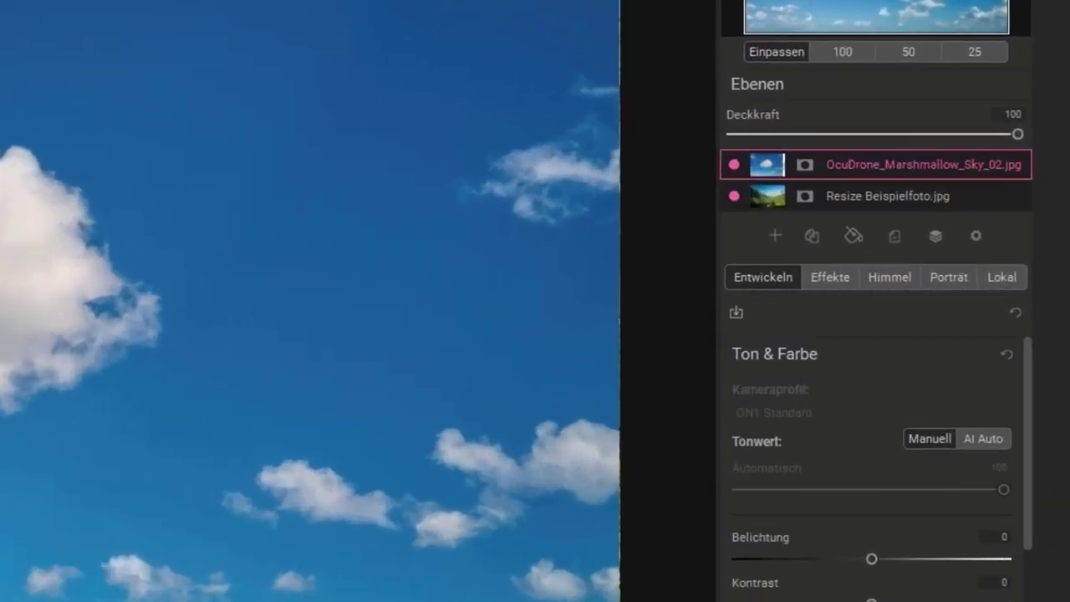
# - Duplicate the Marshmallow sky layer as 'copy 1' at the top of the stack
pyautogui.click(805, 238)
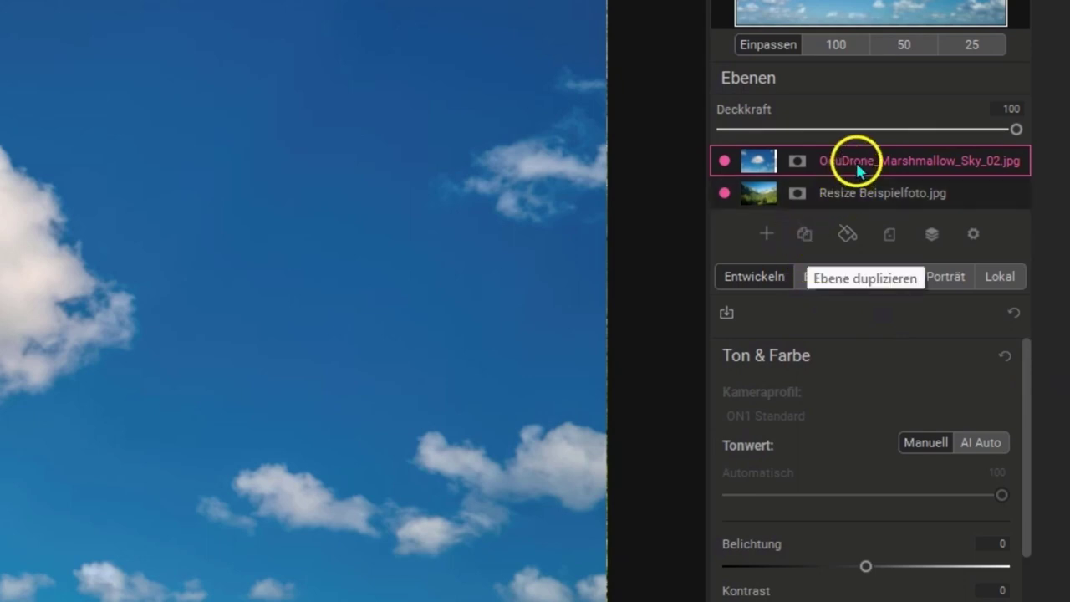
pyautogui.rightClick(805, 239)
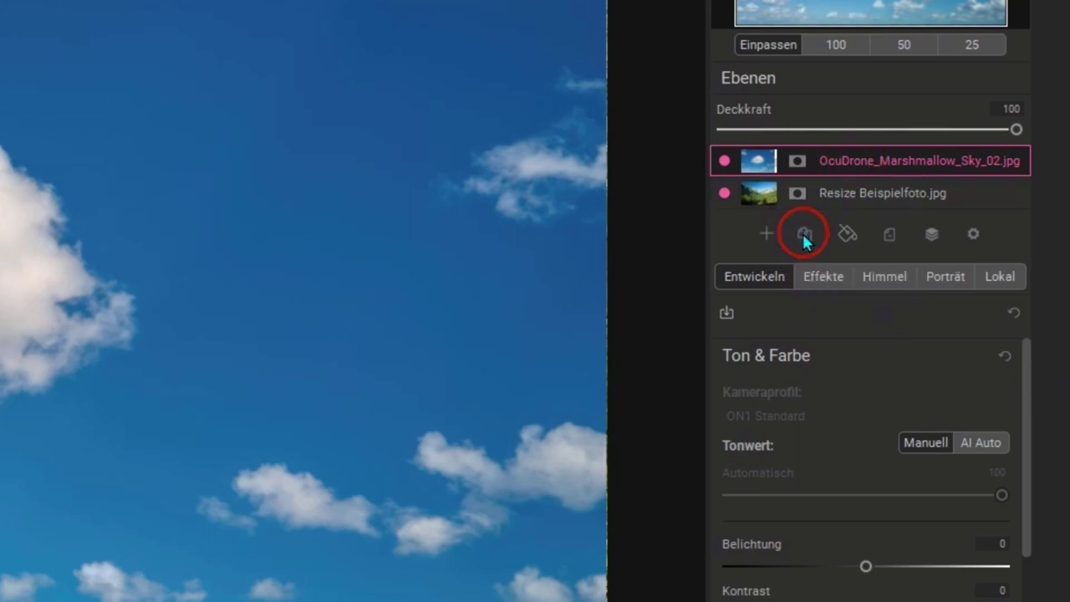
pyautogui.click(802, 233)
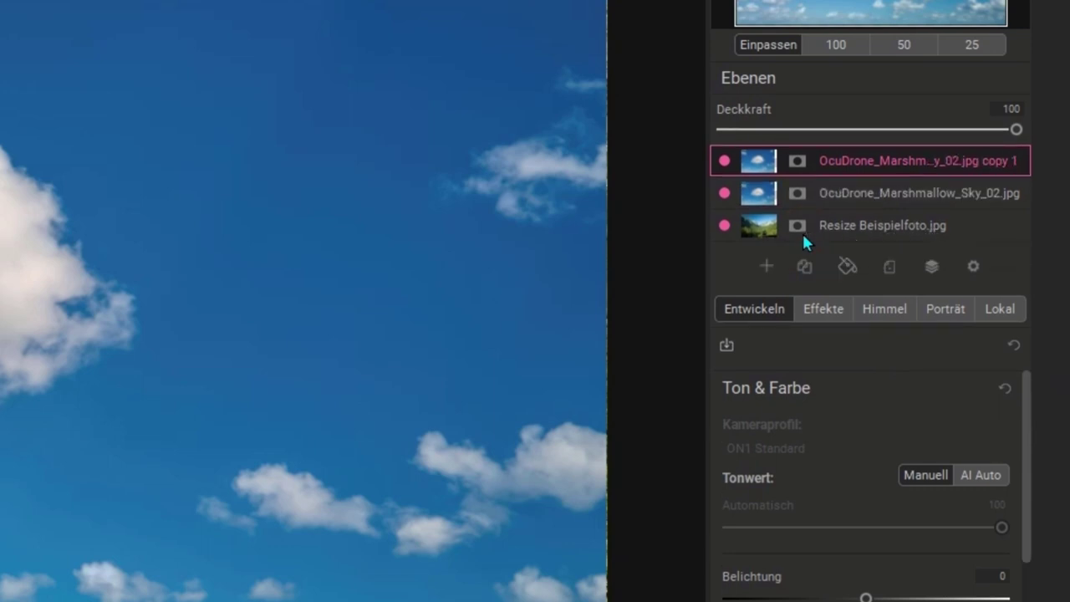
pyautogui.click(877, 207)
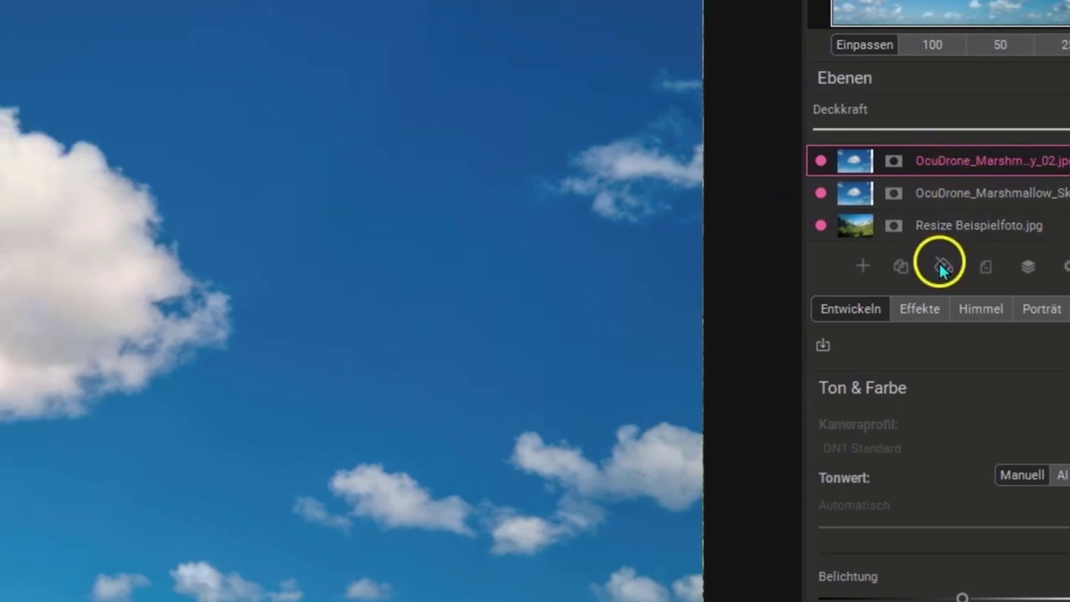
# - Add a Farbfüllung colour fill layer in blue-grey #7f9dbd sampled from the sky
pyautogui.click(940, 265)
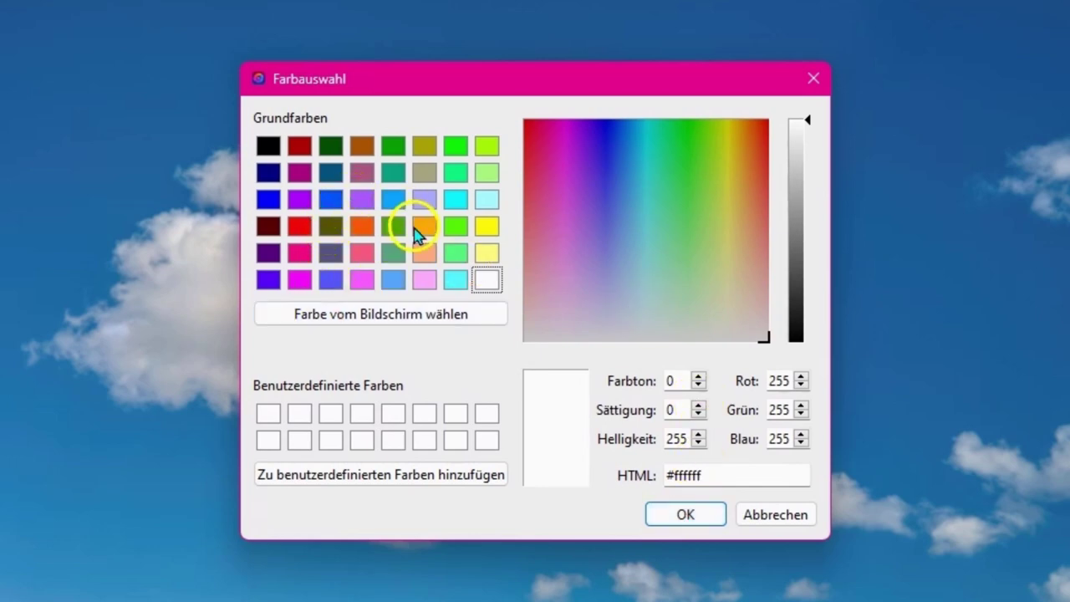
pyautogui.click(375, 317)
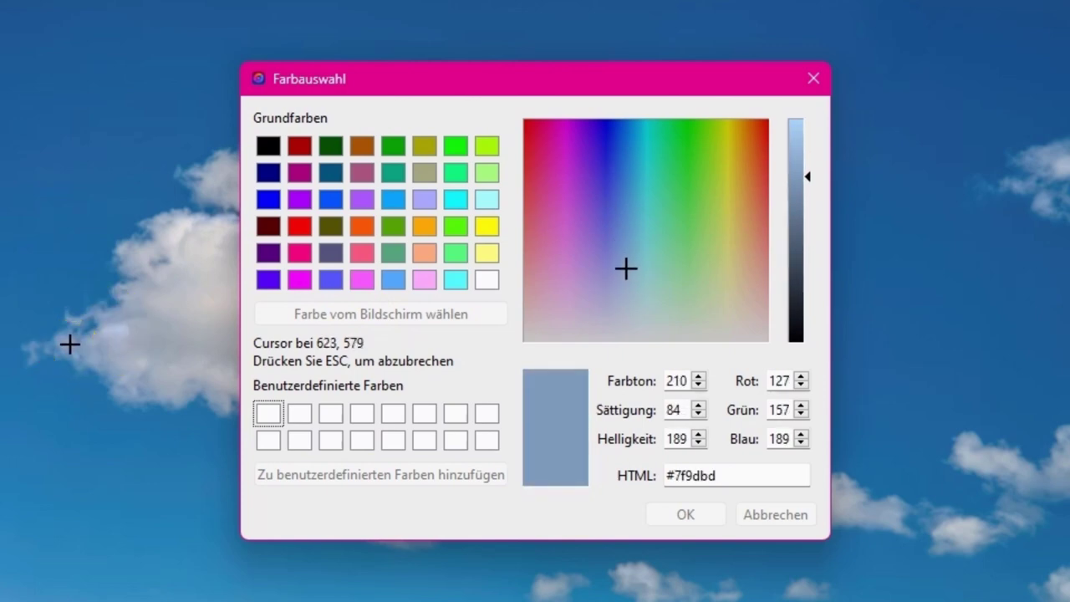
pyautogui.click(69, 343)
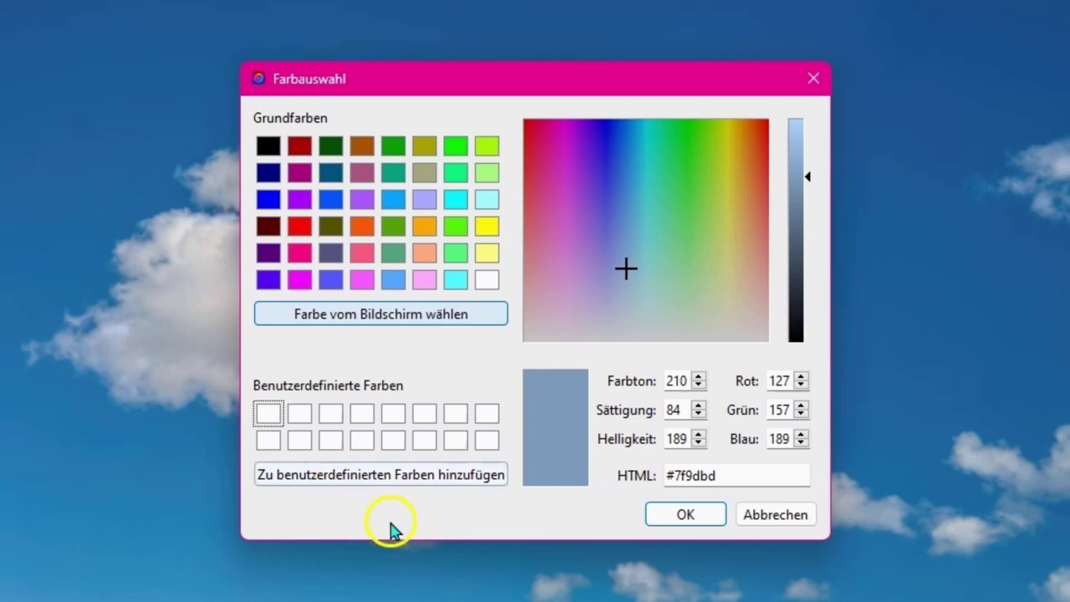
pyautogui.click(684, 514)
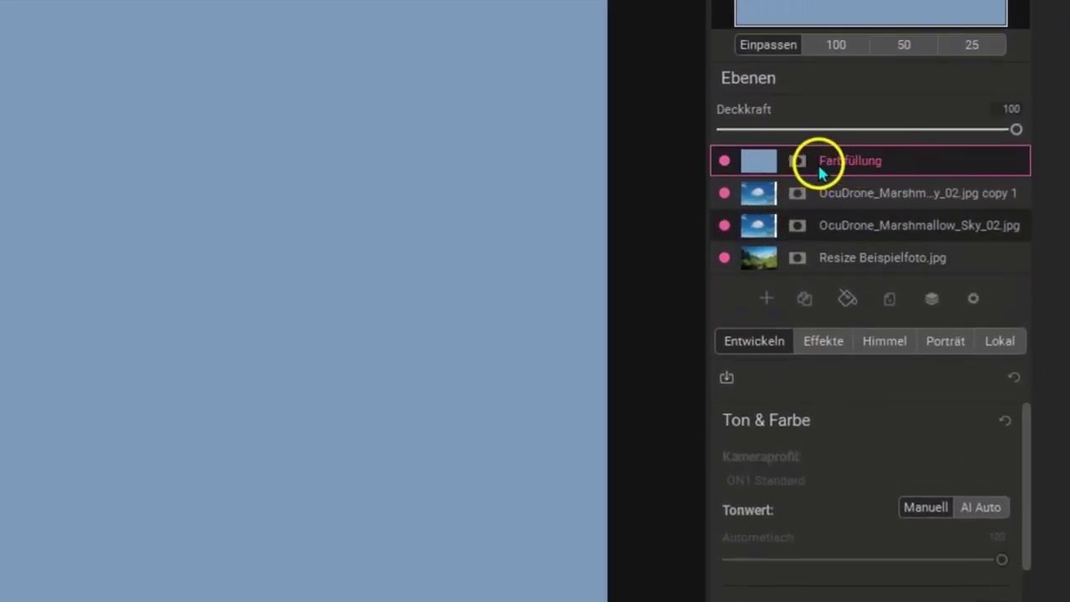
# - Move the Farbfüllung layer below the sky copy and compare by toggling the copy
pyautogui.moveTo(831, 164); pyautogui.dragTo(829, 198)
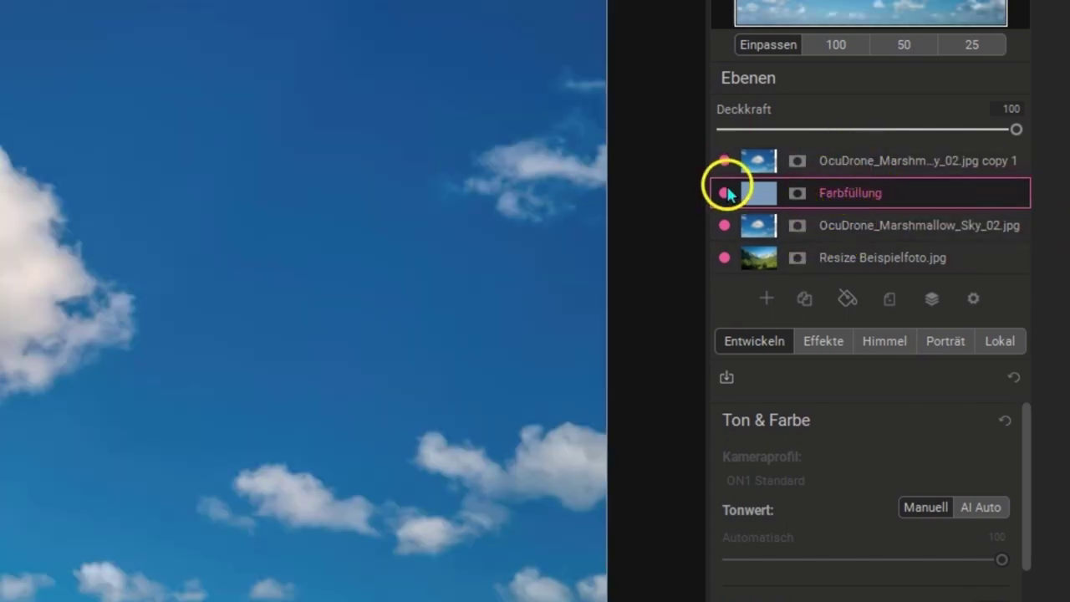
pyautogui.click(724, 160)
pyautogui.click(724, 160)
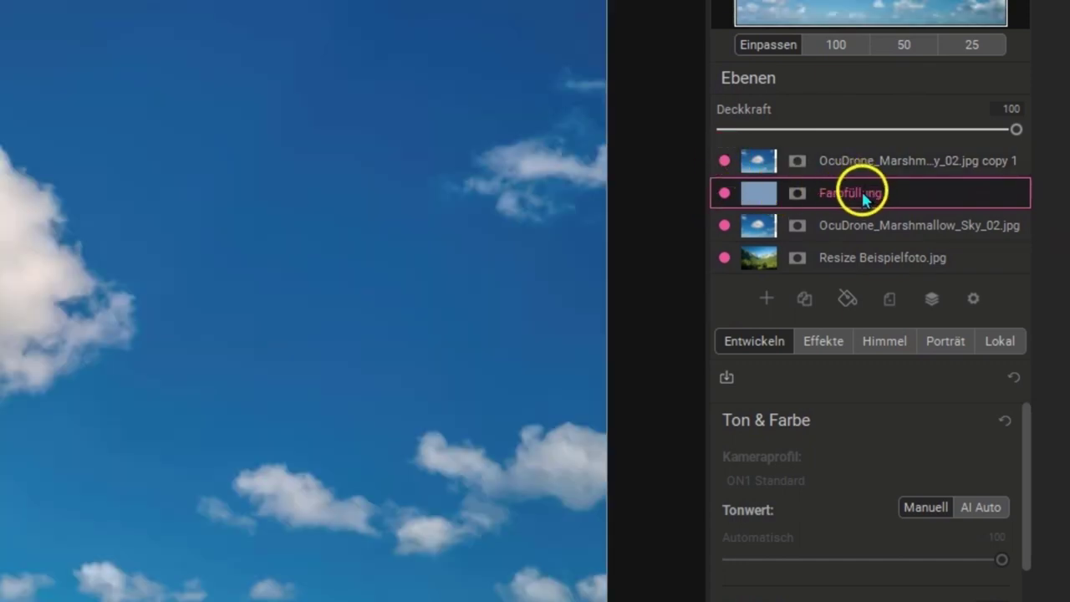
# - Rearrange layers in the Ebenen panel, select the original sky layer, and hide Farbfüllung
pyautogui.click(889, 299)
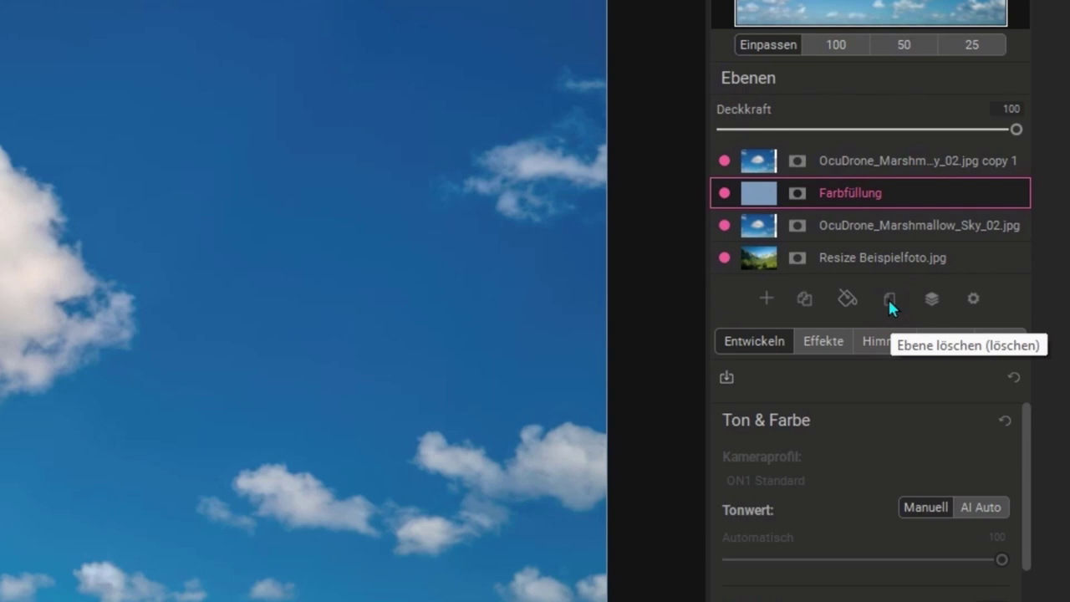
pyautogui.moveTo(842, 252); pyautogui.dragTo(871, 261)
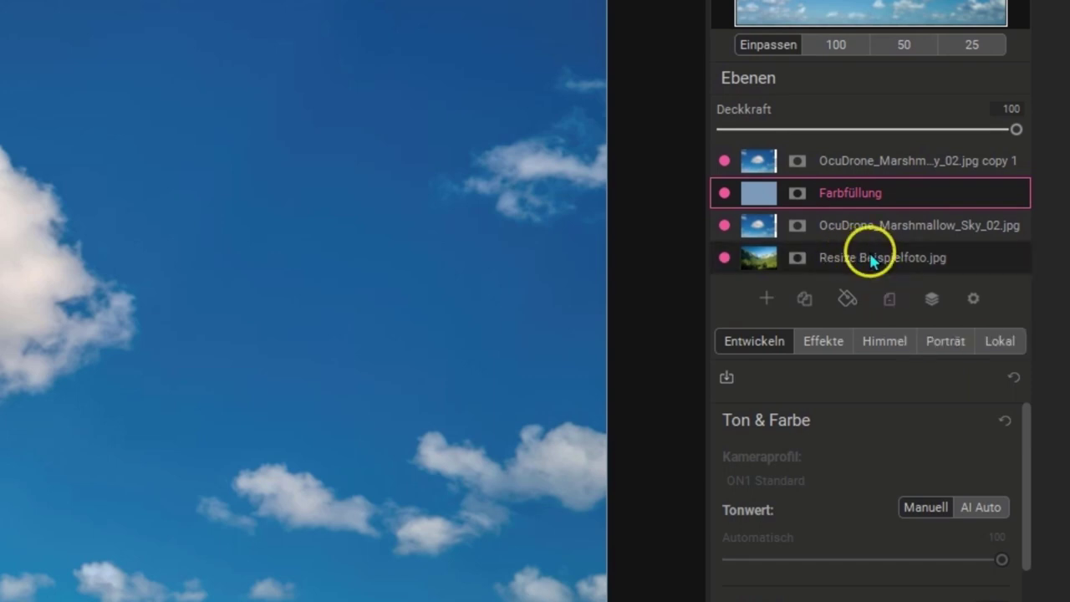
pyautogui.moveTo(870, 260); pyautogui.dragTo(932, 307)
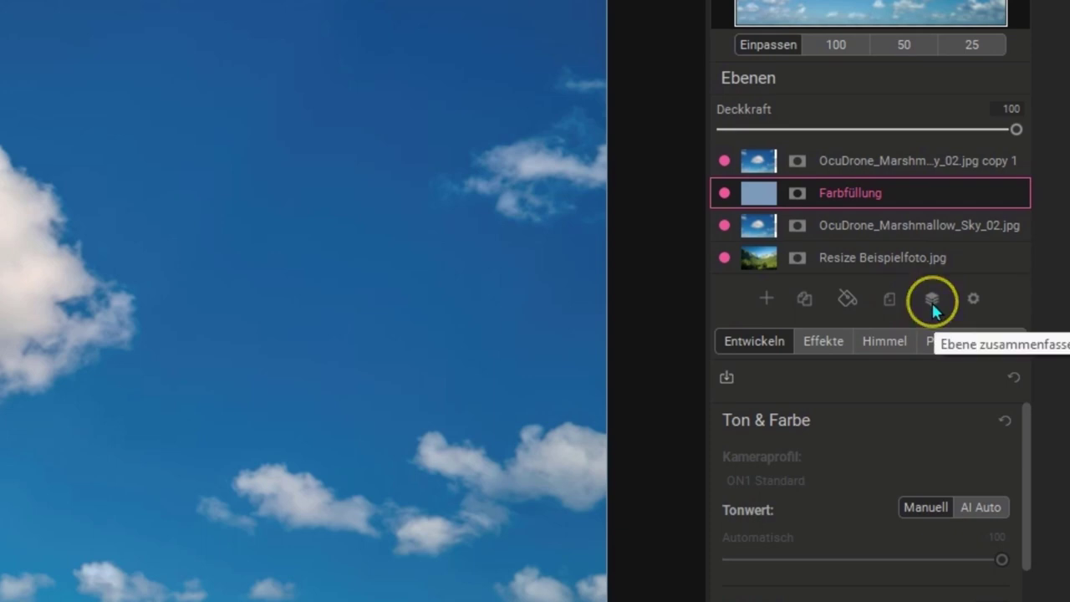
pyautogui.moveTo(934, 309); pyautogui.dragTo(838, 232)
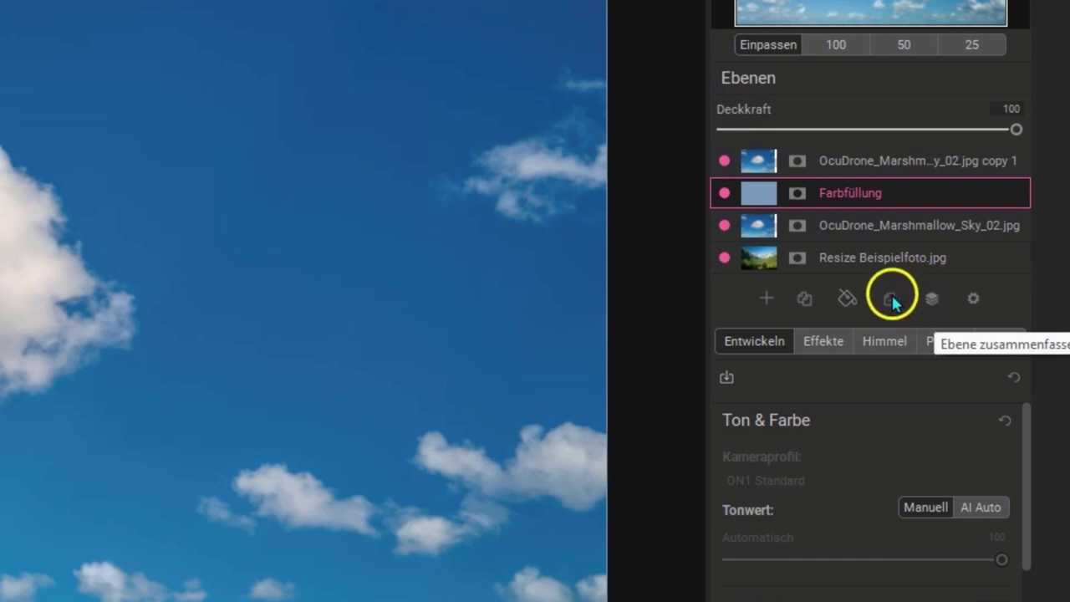
pyautogui.click(840, 233)
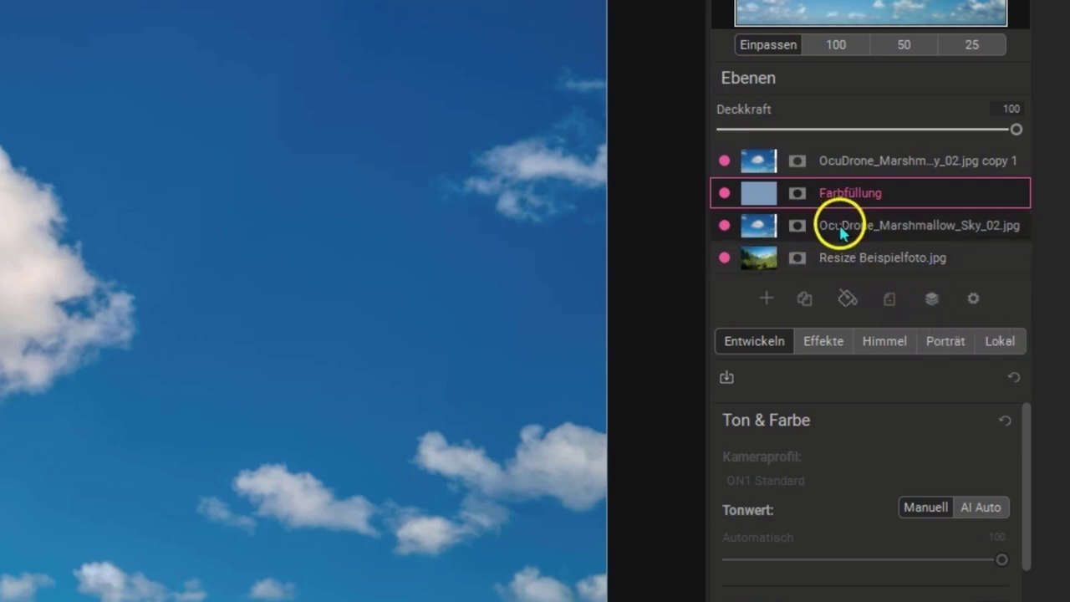
pyautogui.click(723, 193)
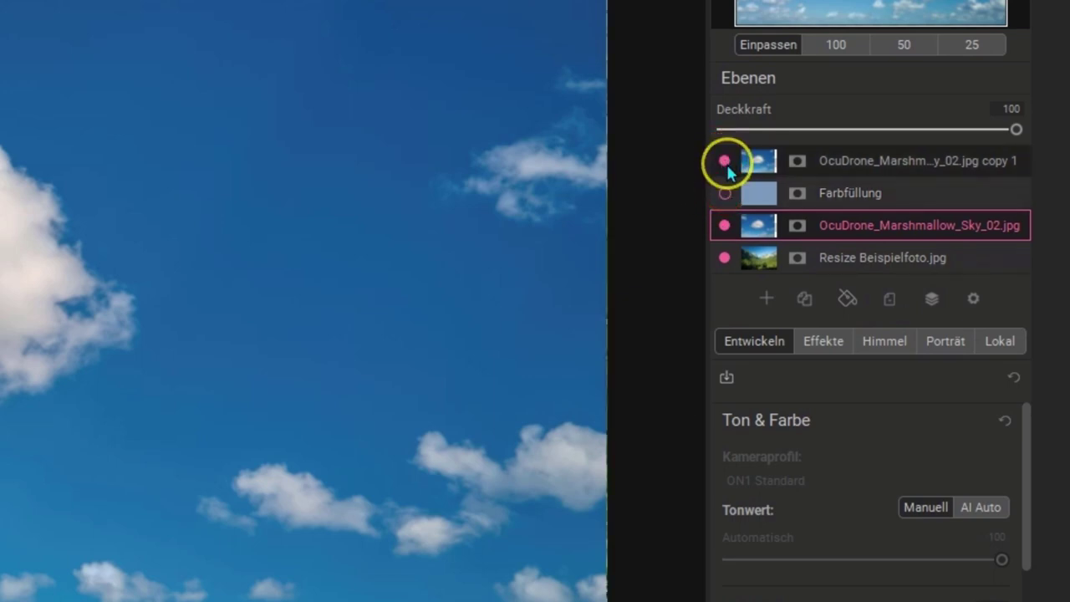
# - Hide the top sky copy, toggle the original sky to compare, and select it
pyautogui.click(724, 161)
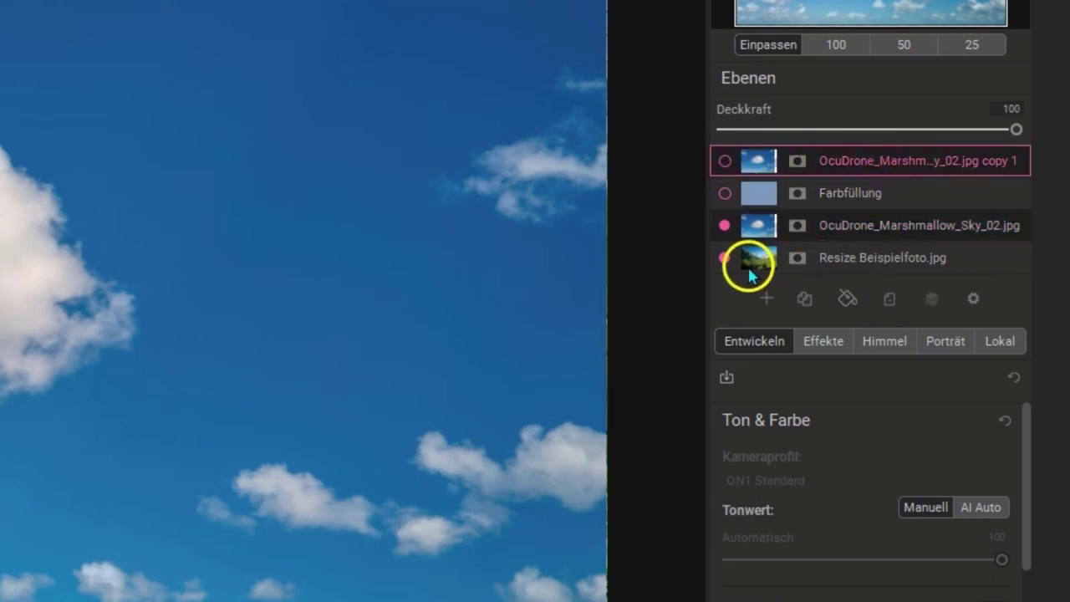
pyautogui.click(724, 226)
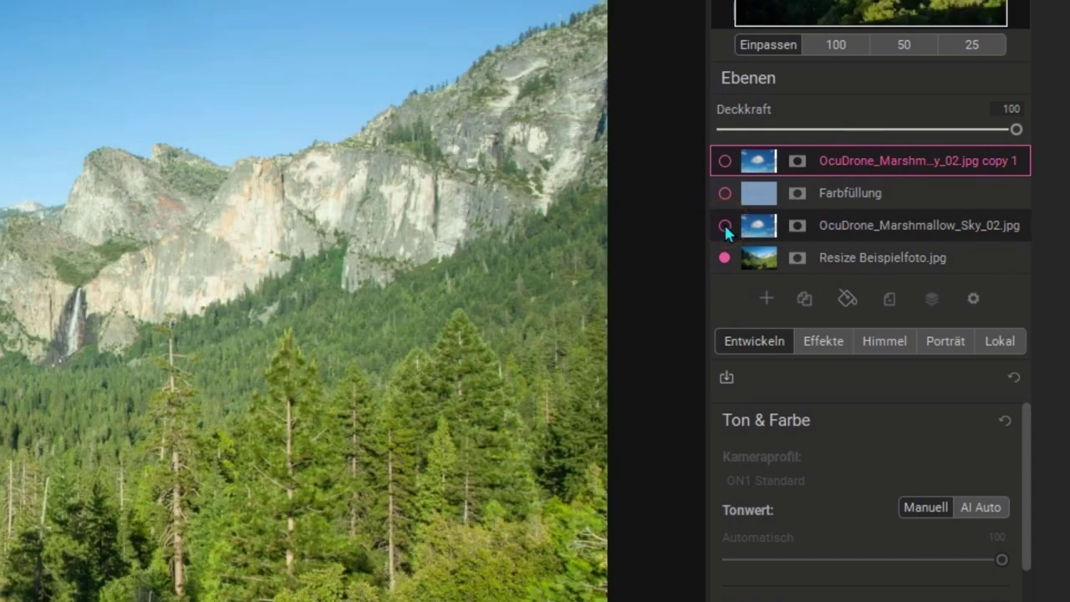
pyautogui.click(724, 225)
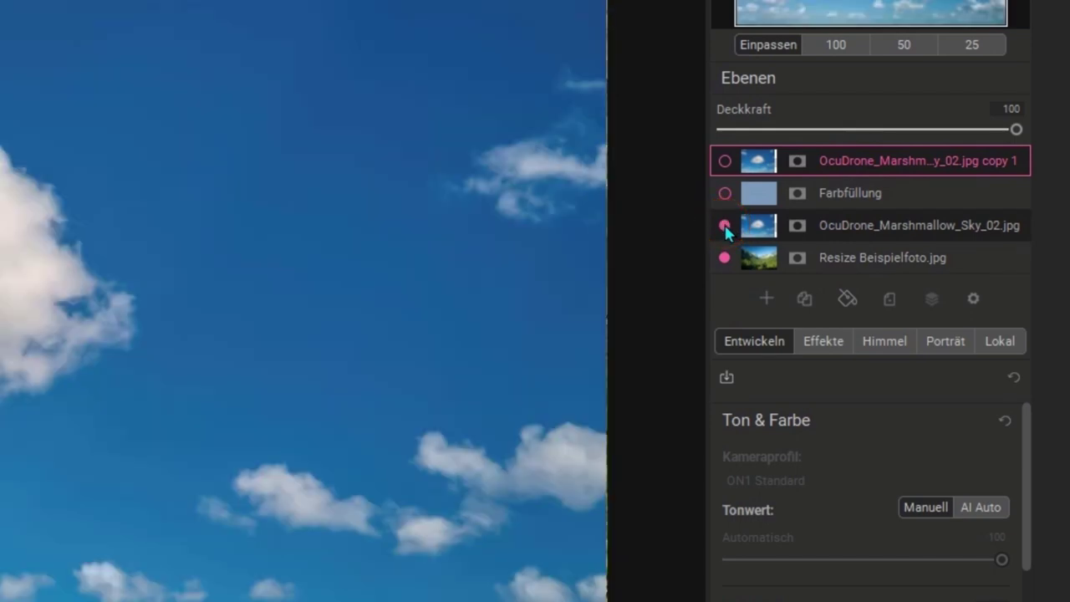
pyautogui.click(854, 233)
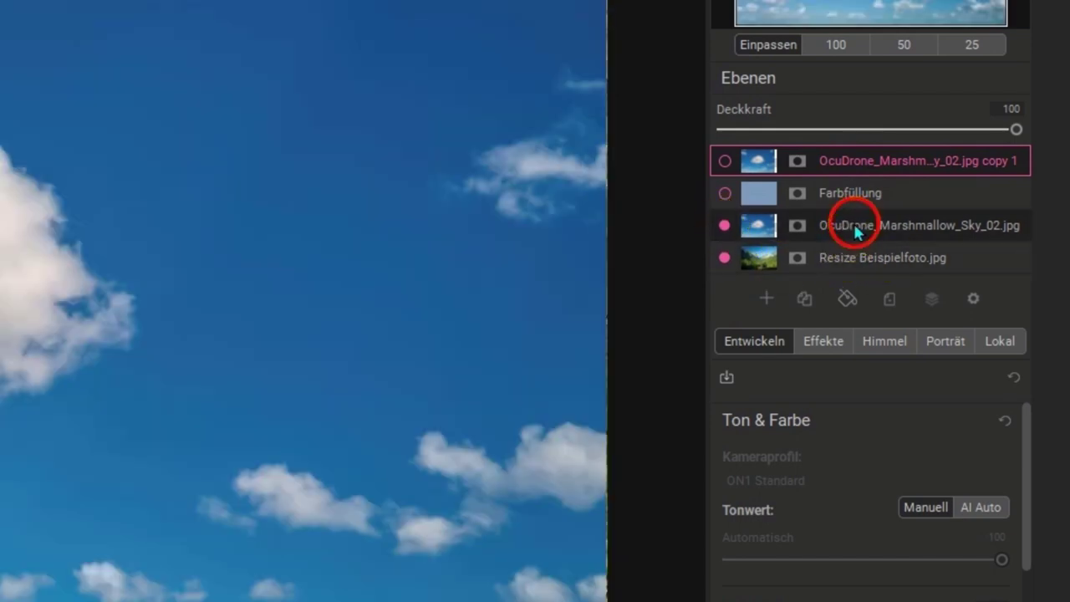
pyautogui.click(855, 226)
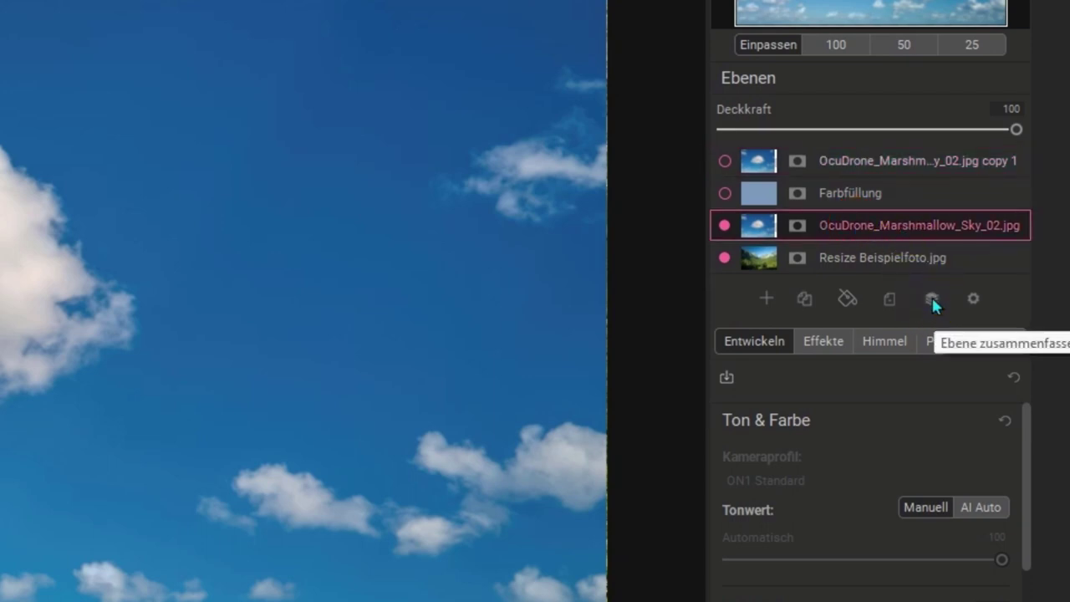
# - Attempt to merge the sky layer downward and toggle it to check the Yosemite valley
pyautogui.click(932, 301)
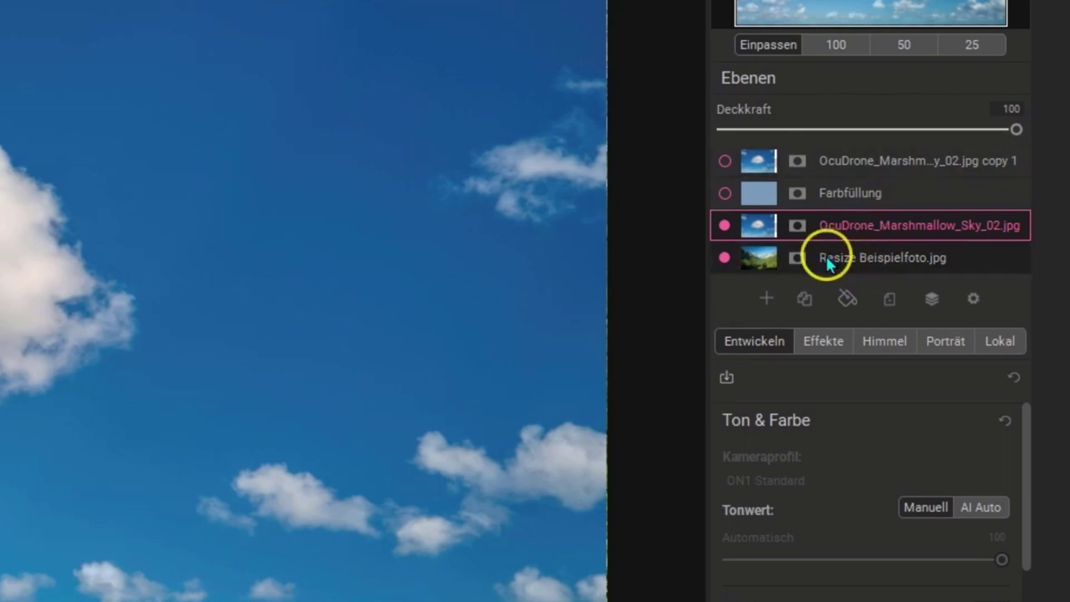
pyautogui.click(723, 225)
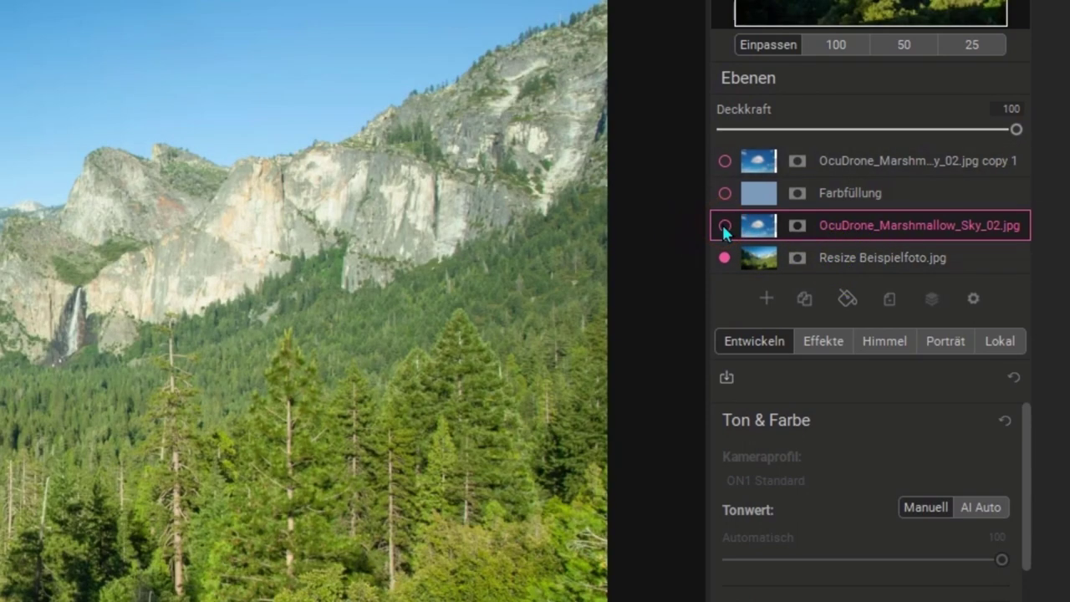
pyautogui.click(723, 226)
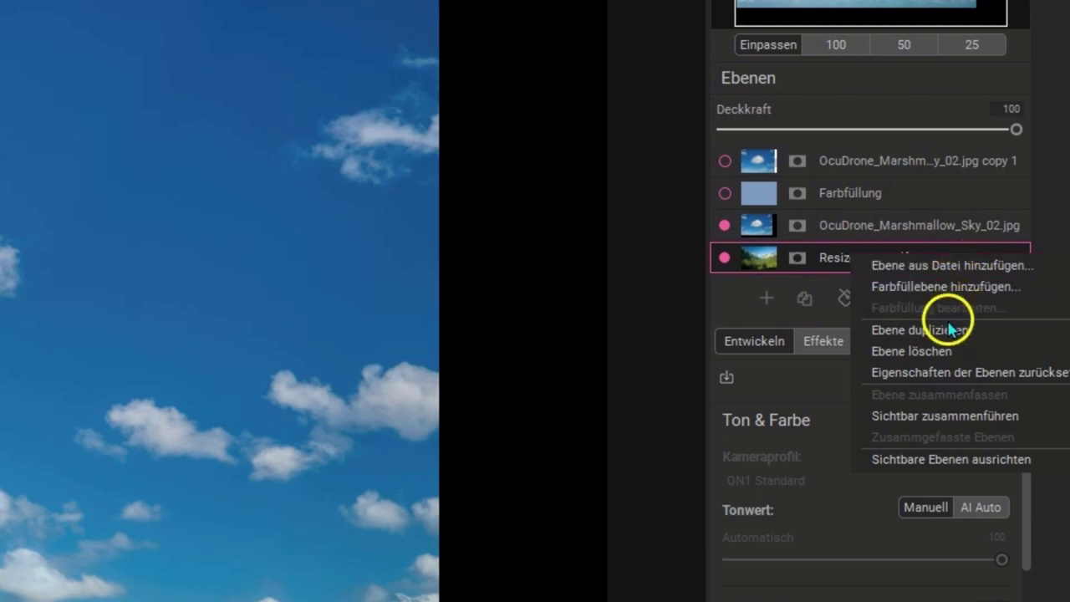
pyautogui.click(928, 355)
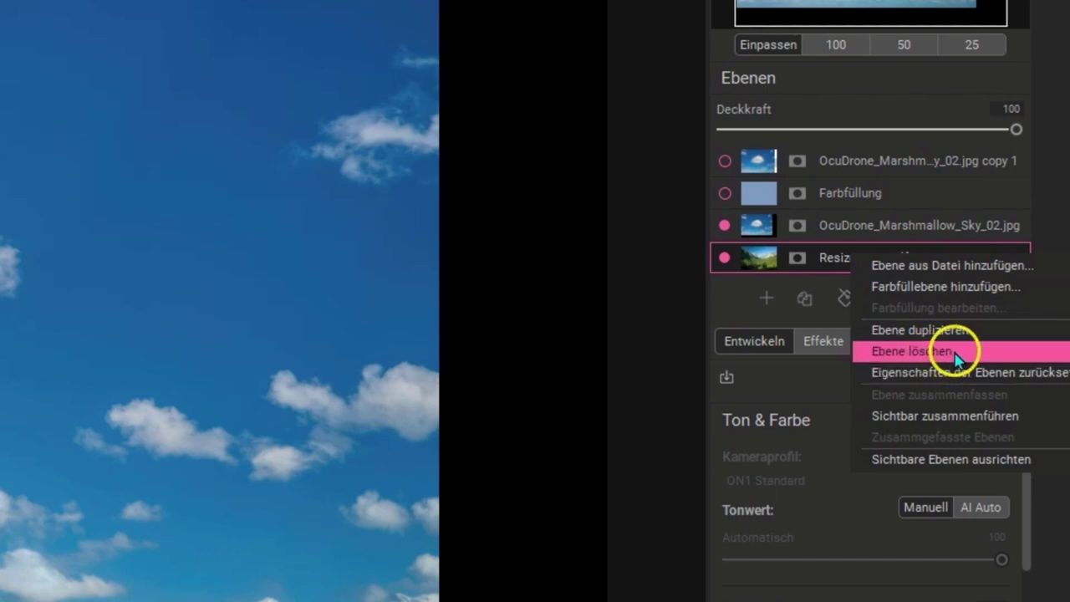
pyautogui.click(830, 228)
pyautogui.rightClick(829, 227)
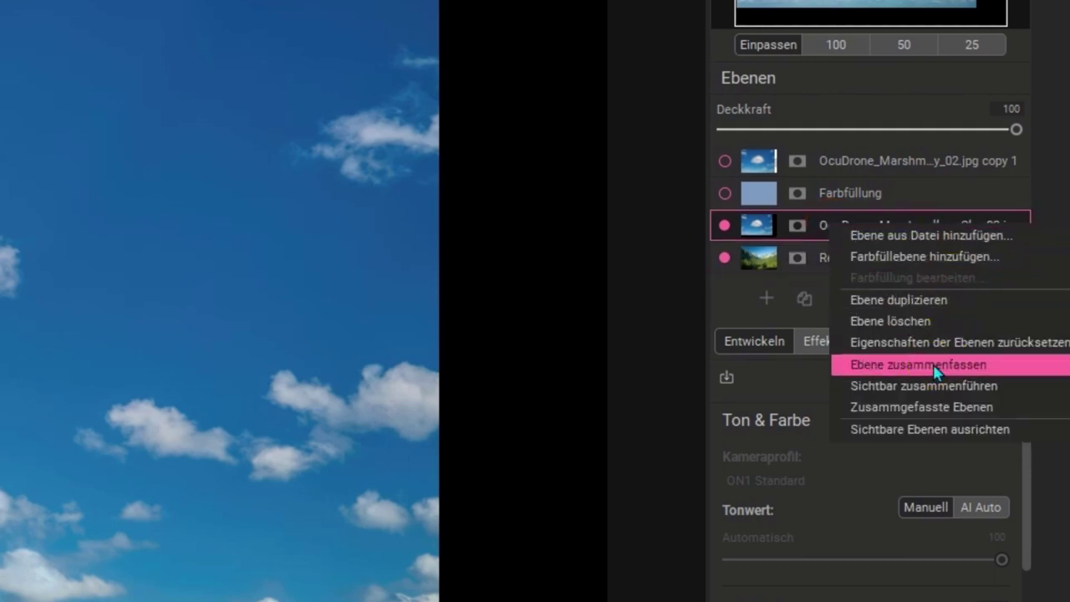
pyautogui.moveTo(934, 371)
pyautogui.mouseDown()
pyautogui.moveTo(804, 255)
pyautogui.moveTo(819, 262)
pyautogui.mouseUp()
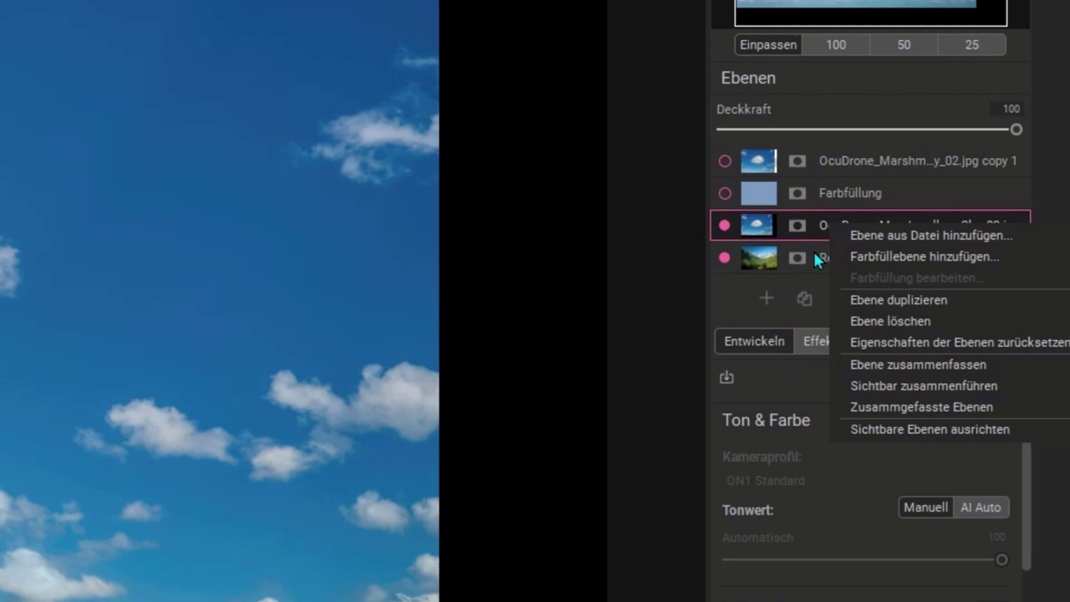
# - Recolour the Farbfüllung layer to pink #ffaaff, then briefly show and re-hide it
pyautogui.moveTo(804, 227); pyautogui.dragTo(828, 193)
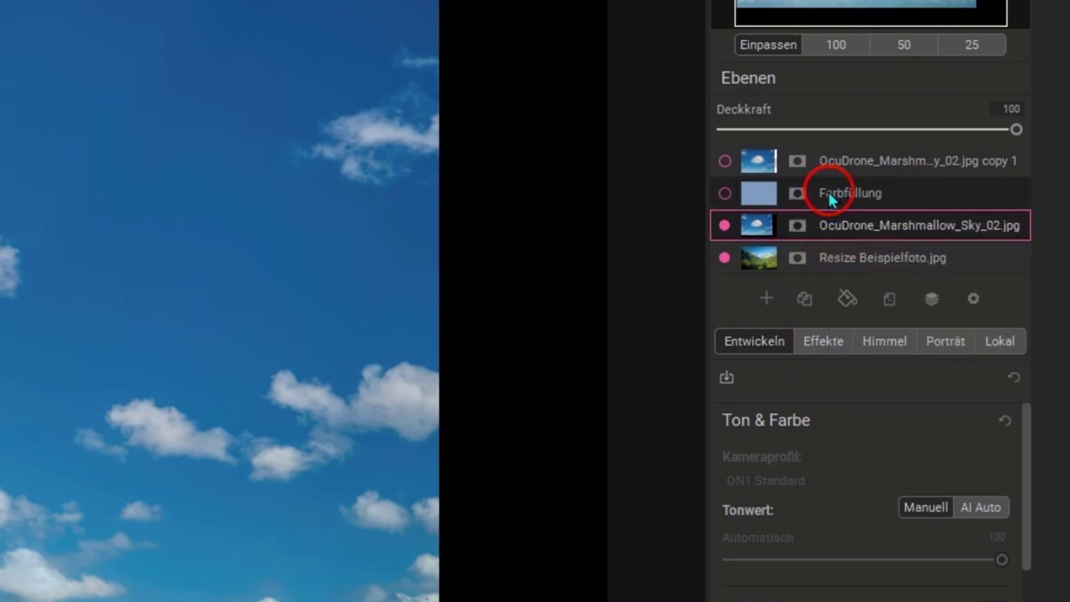
pyautogui.rightClick(828, 191)
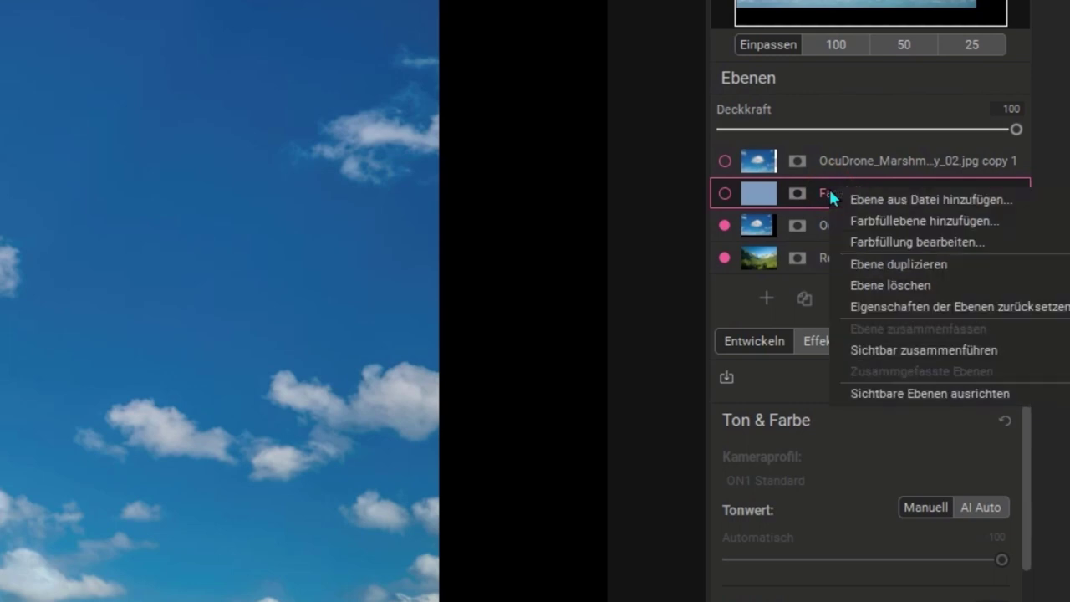
pyautogui.click(915, 242)
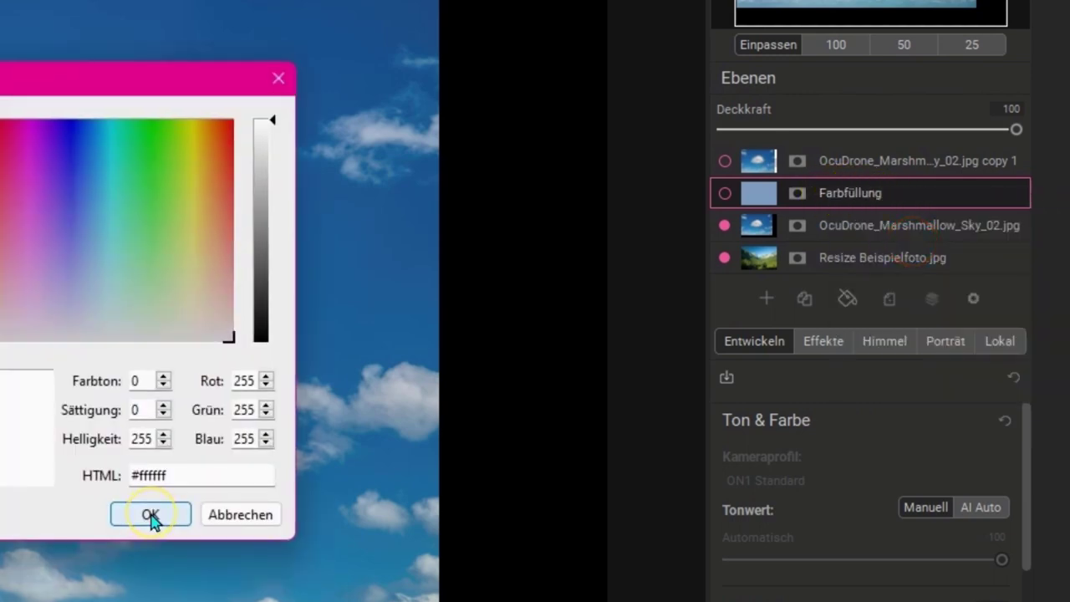
pyautogui.click(2, 305)
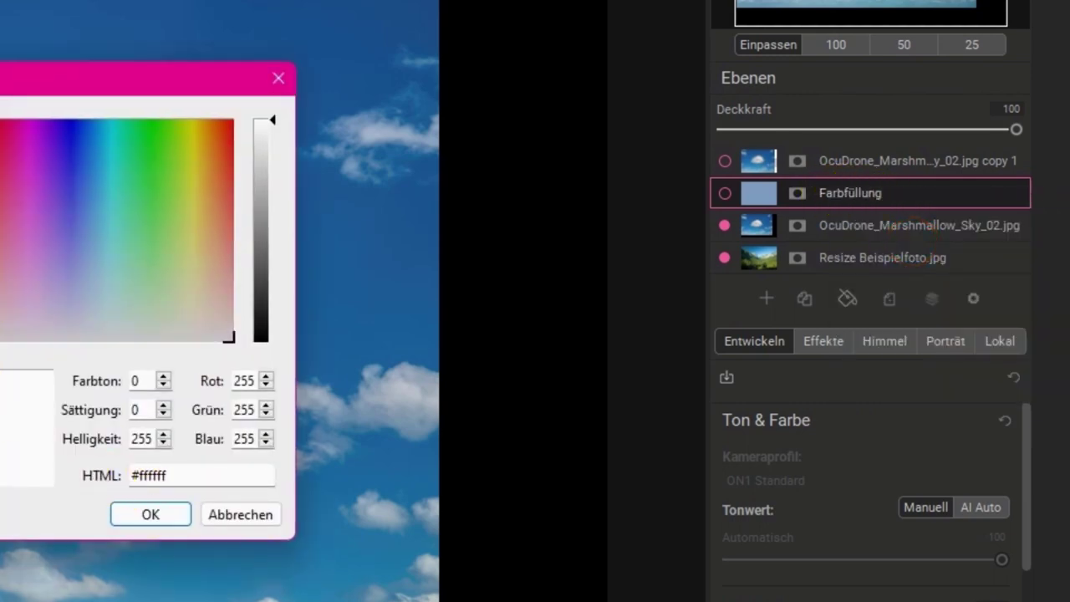
pyautogui.click(28, 267)
pyautogui.click(163, 514)
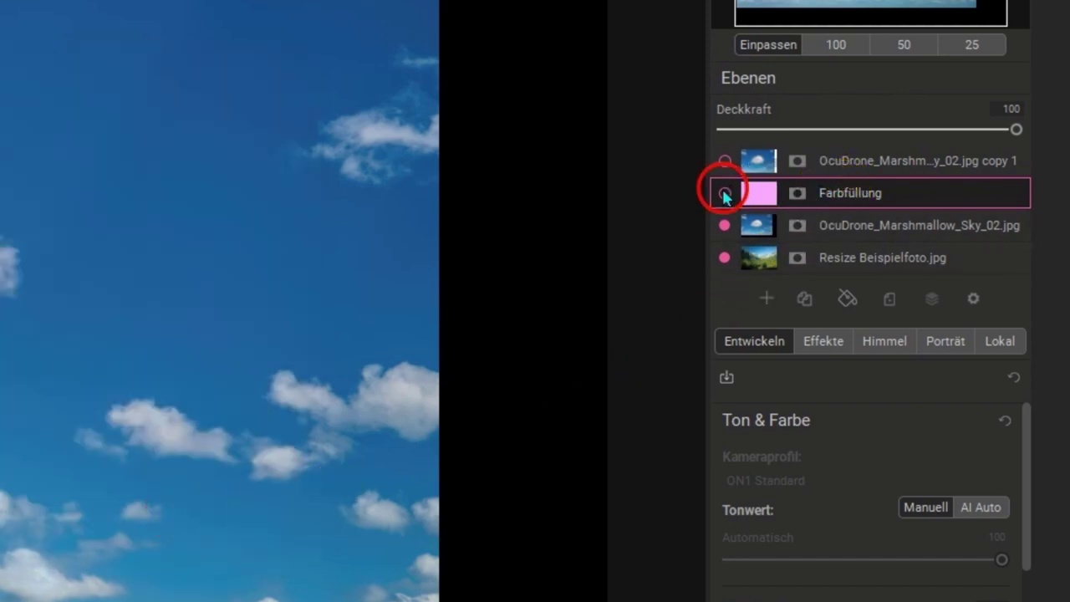
pyautogui.click(724, 193)
pyautogui.click(724, 193)
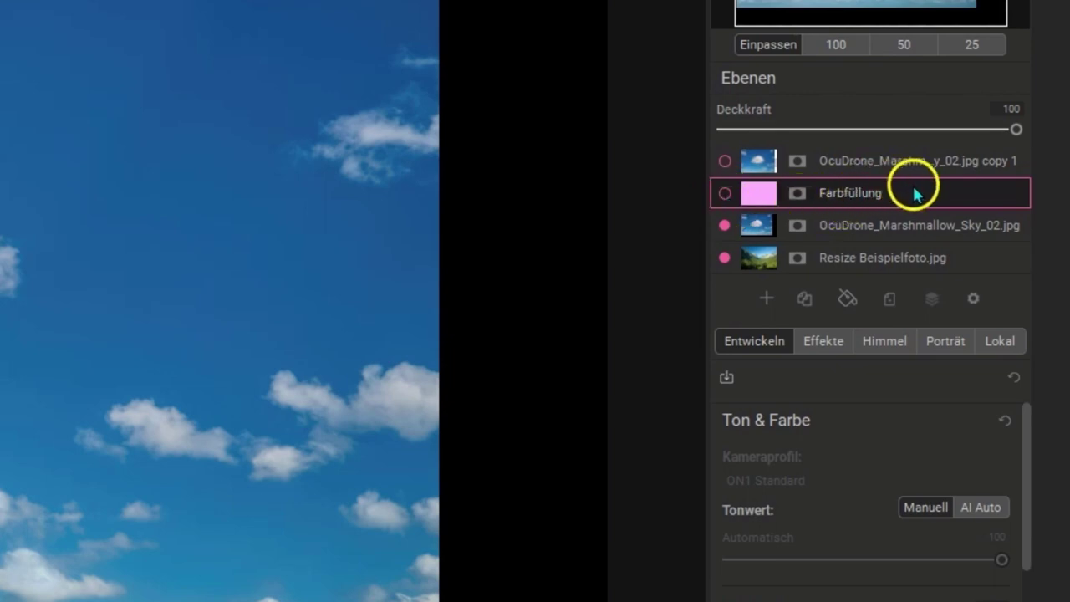
# - Reset the Farbfüllung layer's properties and select the Marshmallow sky layer
pyautogui.rightClick(873, 195)
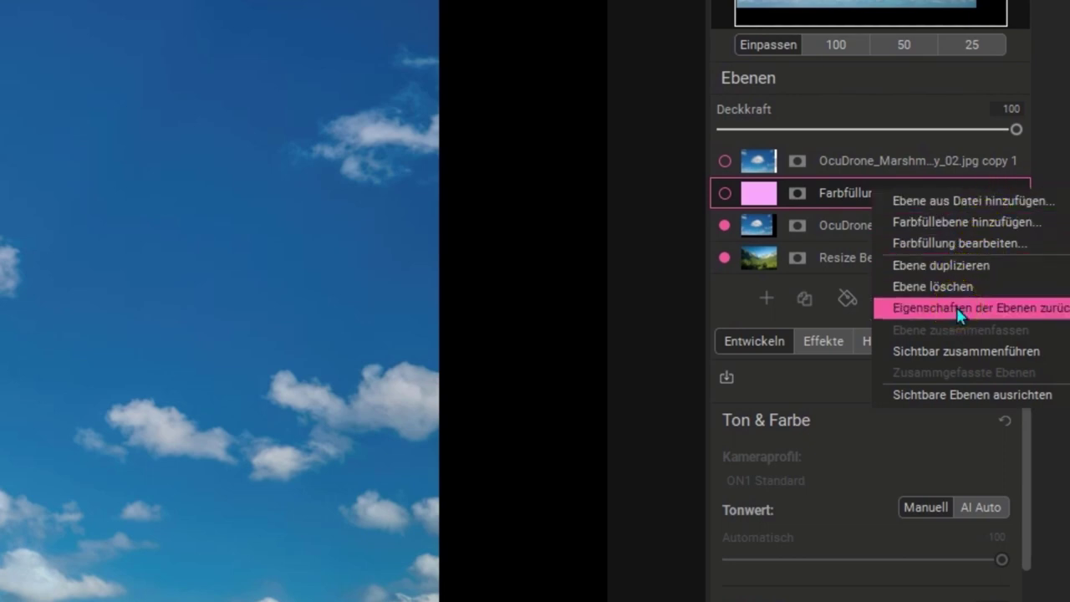
pyautogui.click(959, 314)
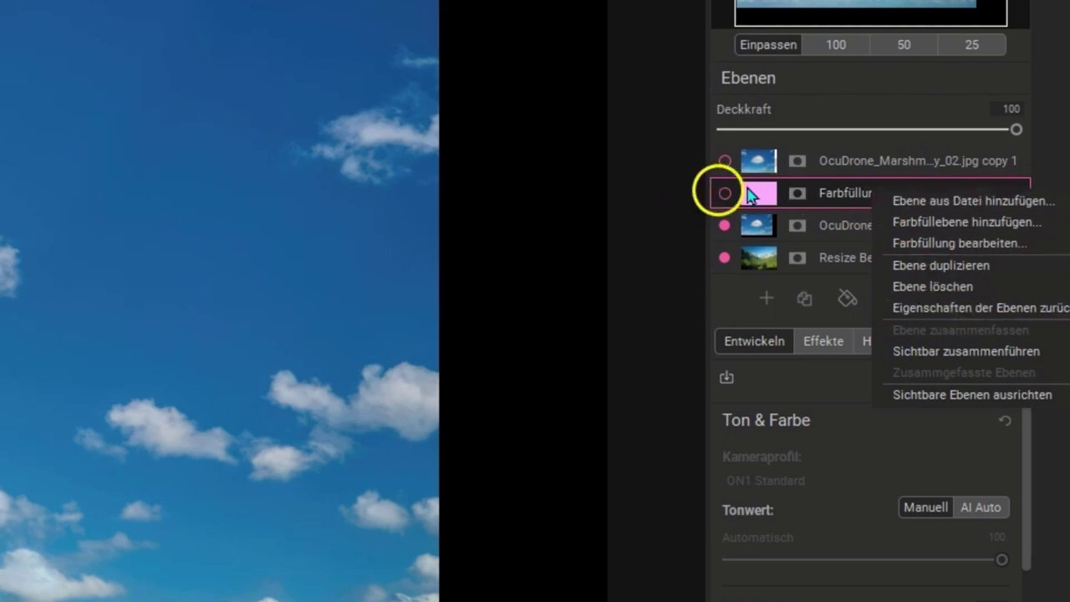
pyautogui.click(831, 224)
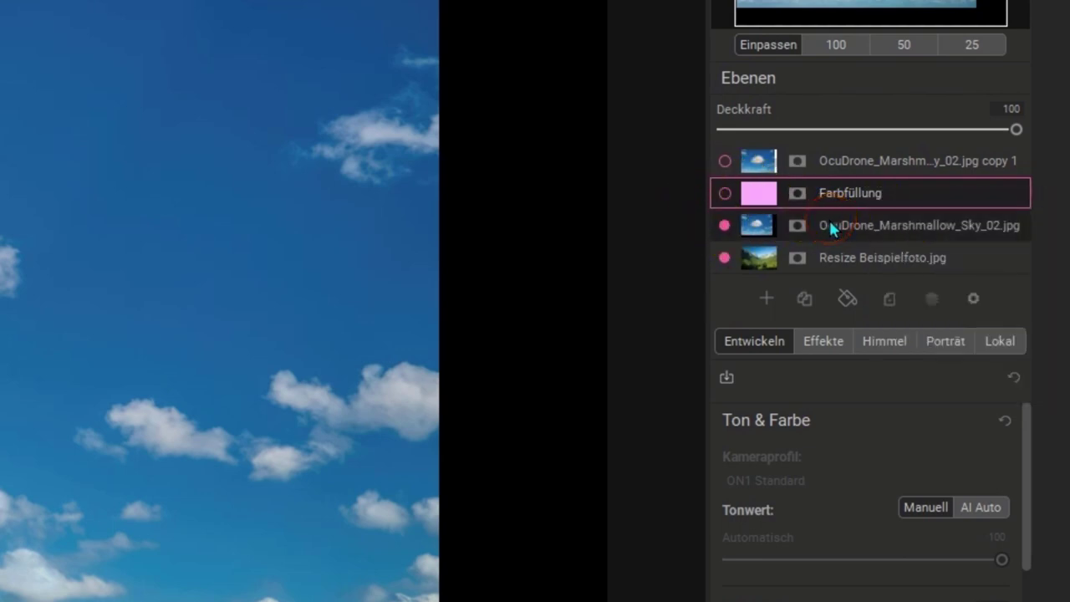
pyautogui.click(829, 221)
pyautogui.click(830, 224)
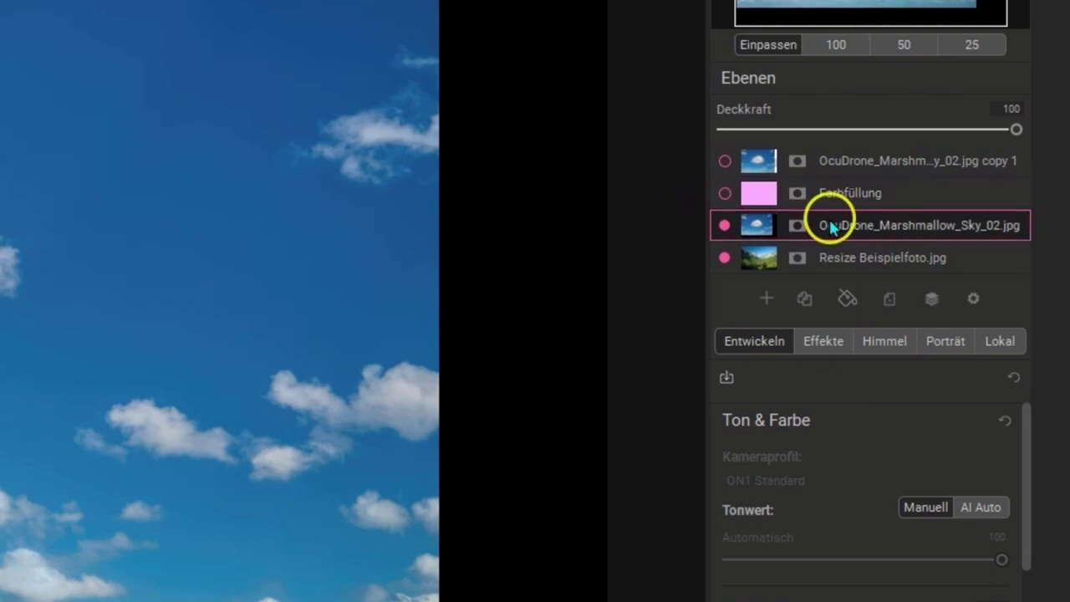
# - Reset the sky layer's properties to its original 5000 × 3375 size
pyautogui.rightClick(830, 224)
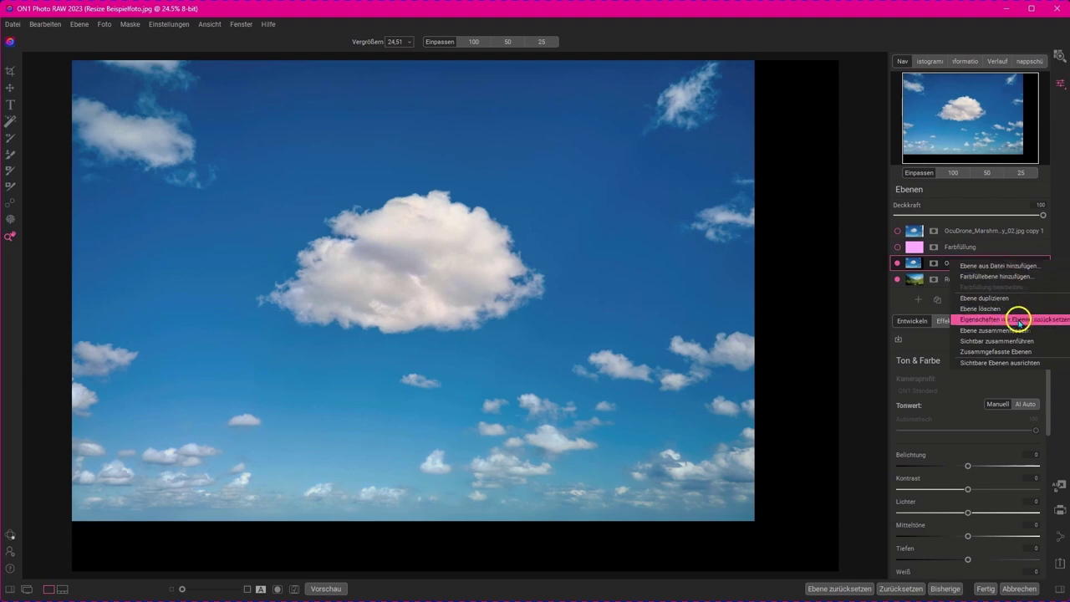
pyautogui.click(1016, 320)
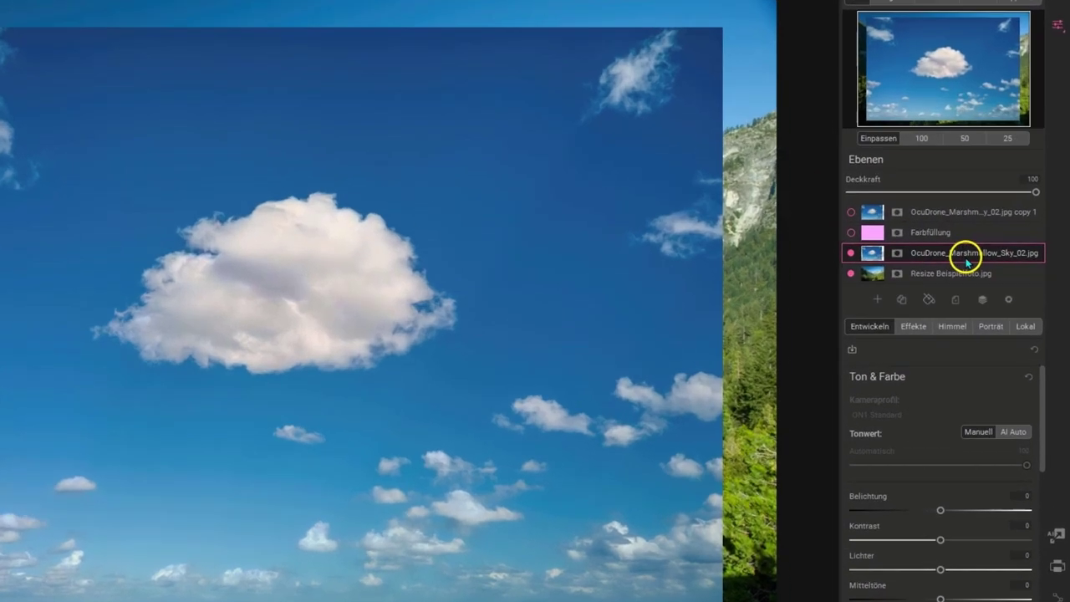
pyautogui.rightClick(986, 262)
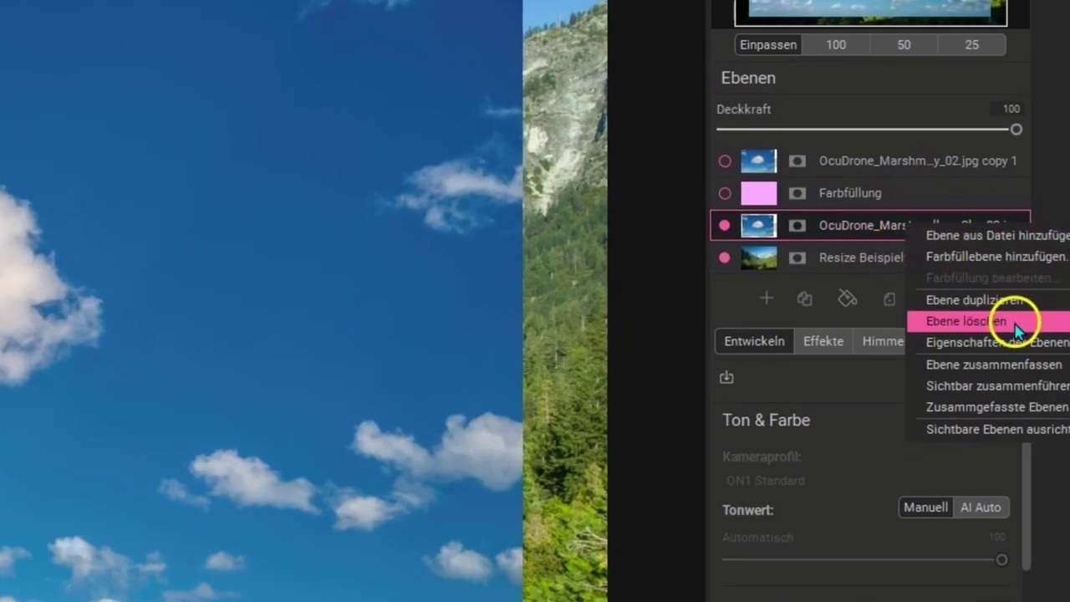
pyautogui.click(1017, 371)
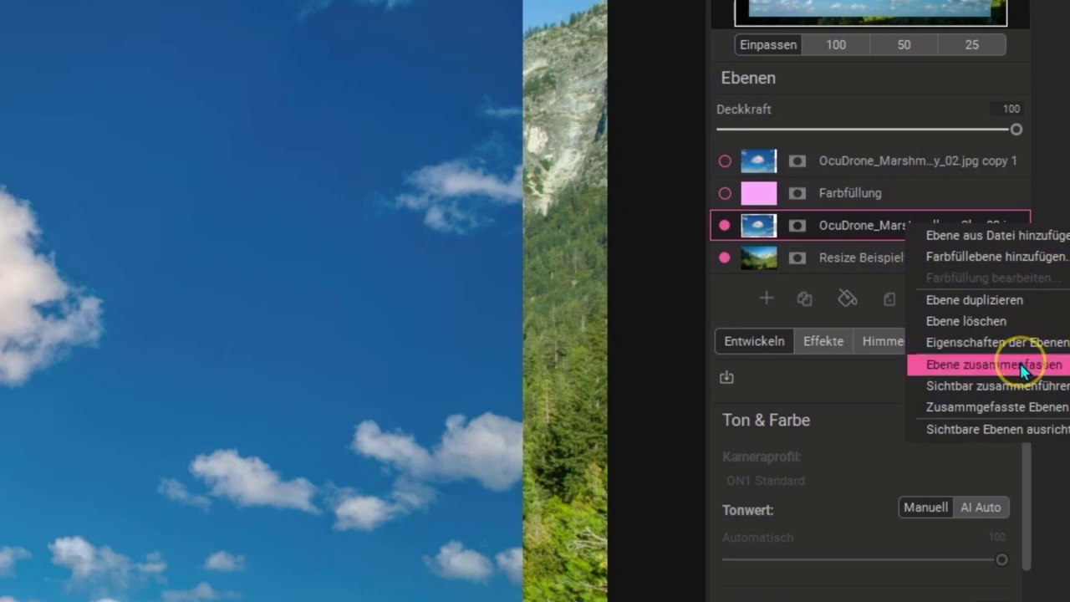
pyautogui.click(1025, 370)
pyautogui.click(1028, 372)
# - Work through the sky layer's context menu options and activate the Transform tool
pyautogui.click(996, 426)
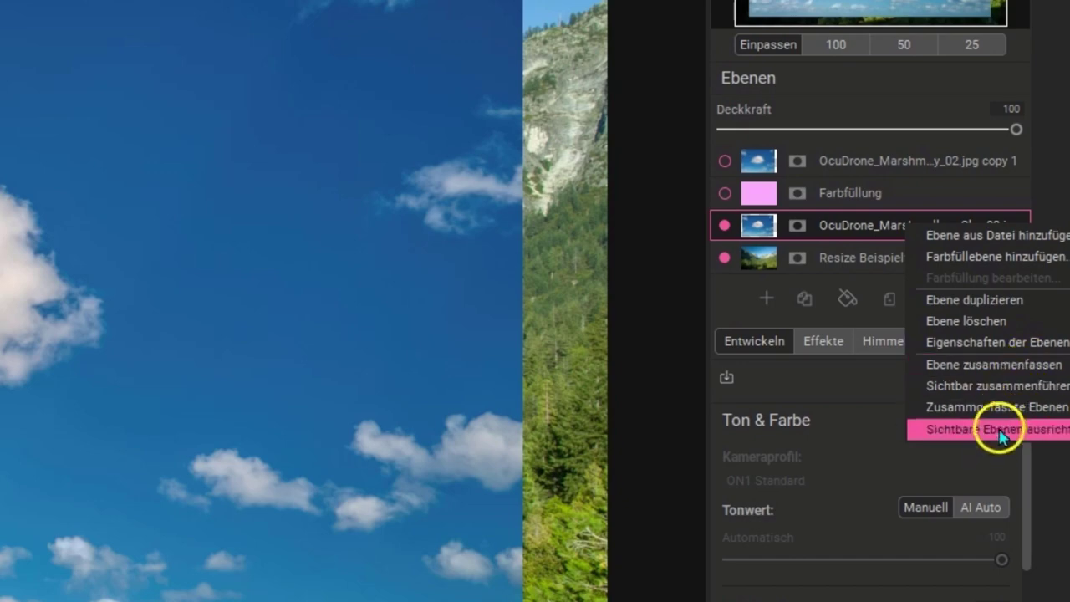
pyautogui.click(1000, 429)
pyautogui.click(999, 427)
pyautogui.click(1000, 407)
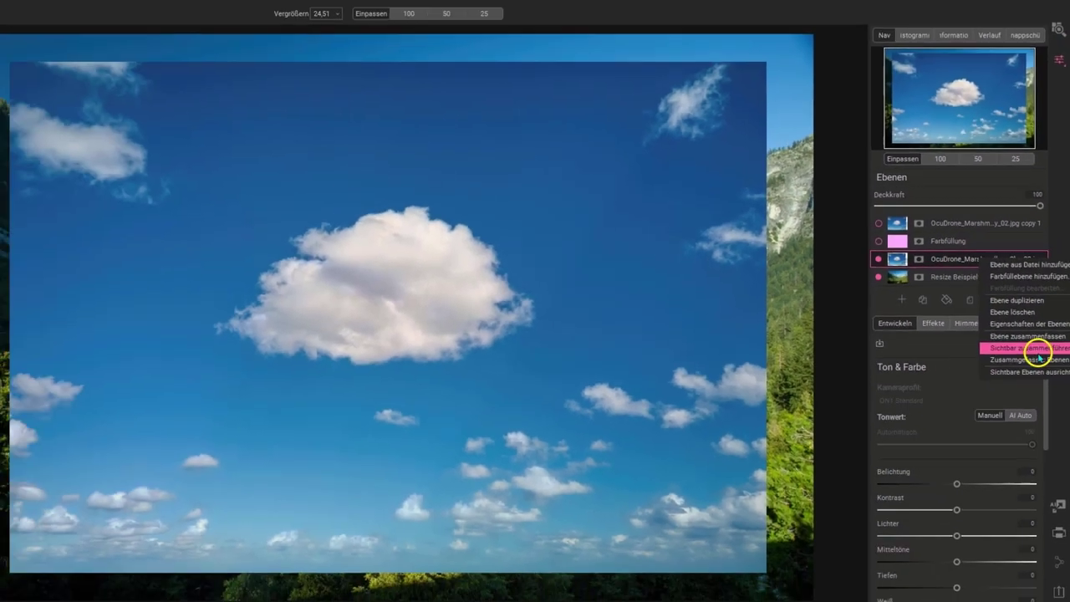
pyautogui.click(474, 173)
pyautogui.click(10, 87)
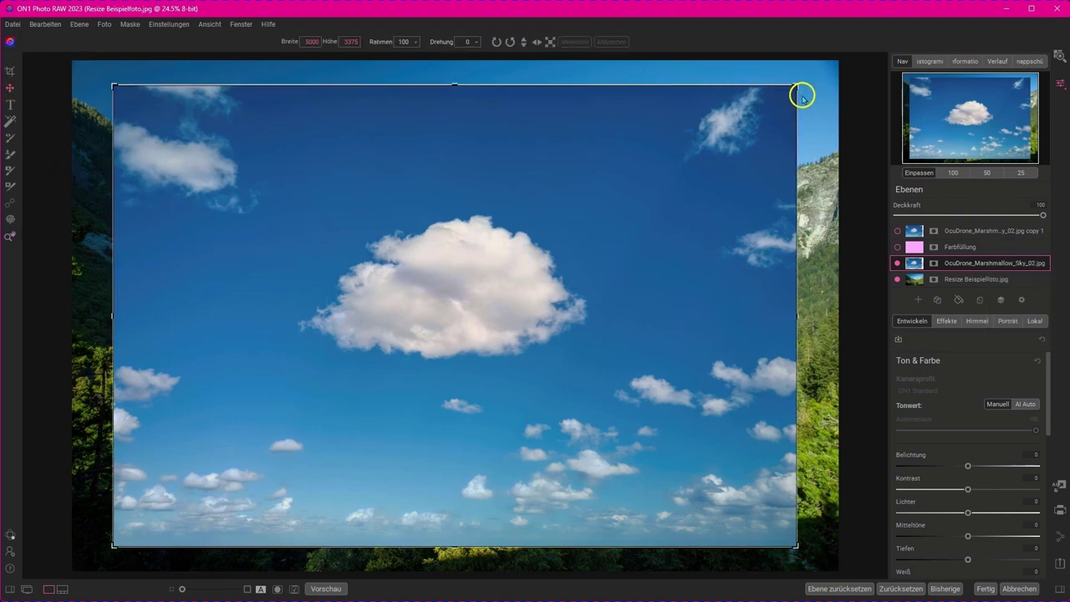
# - Rotate the sky layer about 3° clockwise, nudge it left, and apply the transform
pyautogui.moveTo(809, 105); pyautogui.dragTo(816, 137)
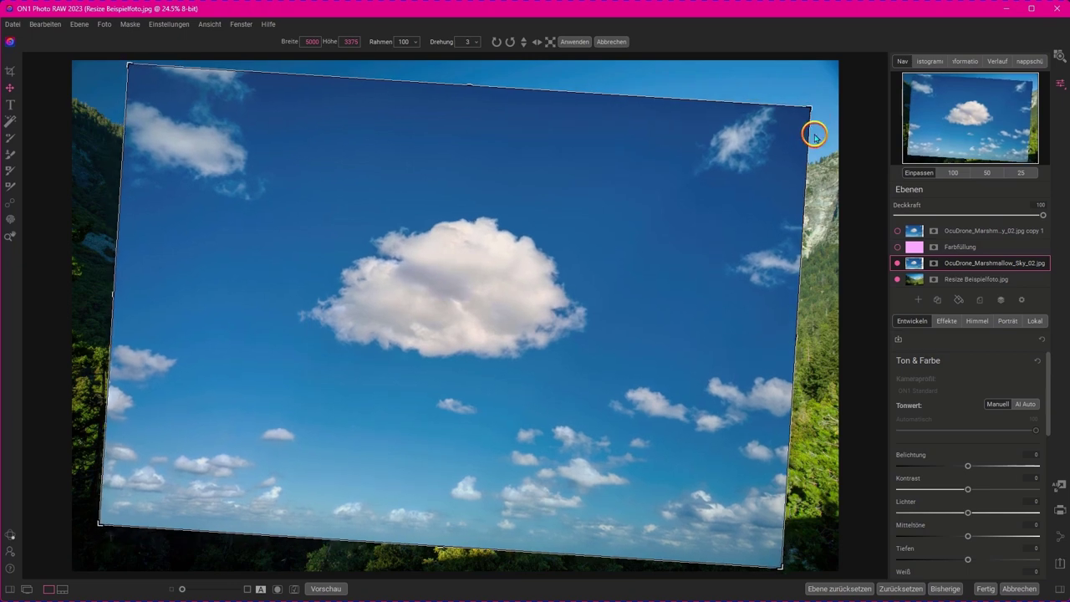
pyautogui.moveTo(401, 284); pyautogui.dragTo(363, 290)
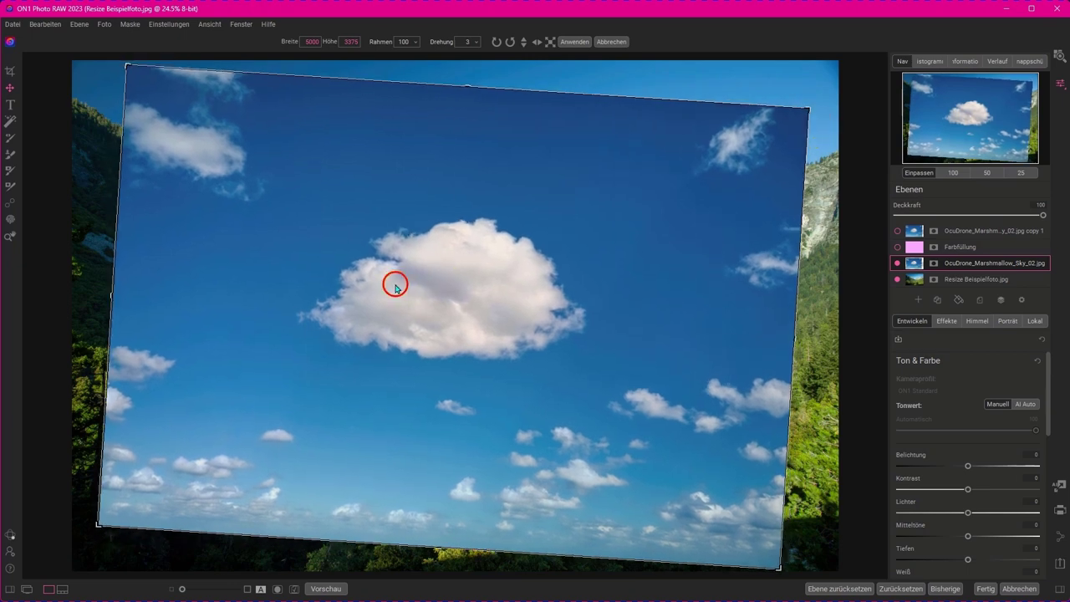
pyautogui.click(574, 41)
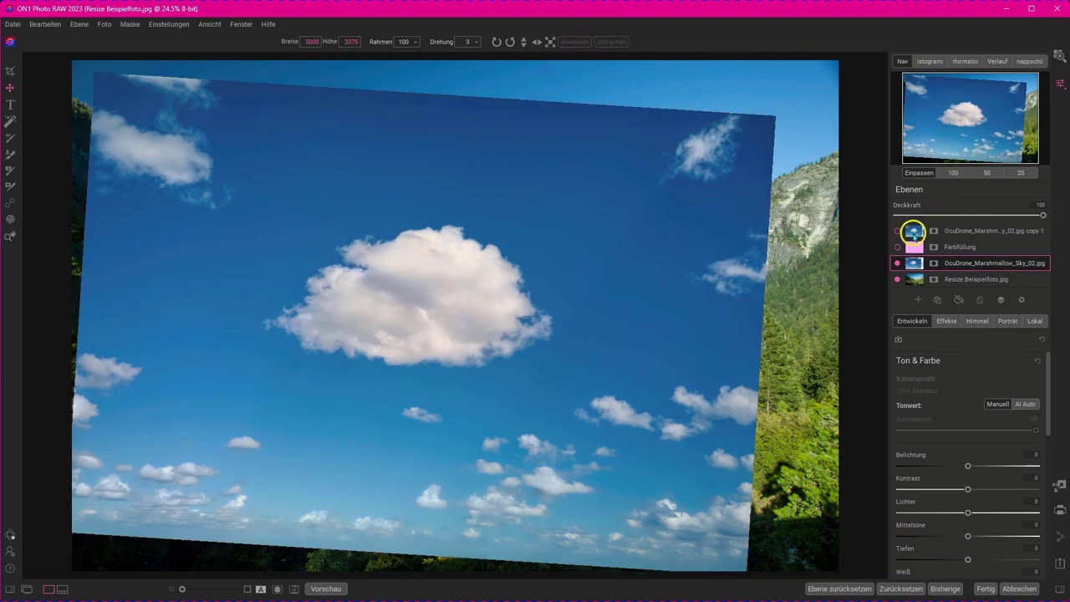
# - Hide the Yosemite photo, compare the top sky copy, then align visible layers to 5000 × 3375
pyautogui.click(897, 280)
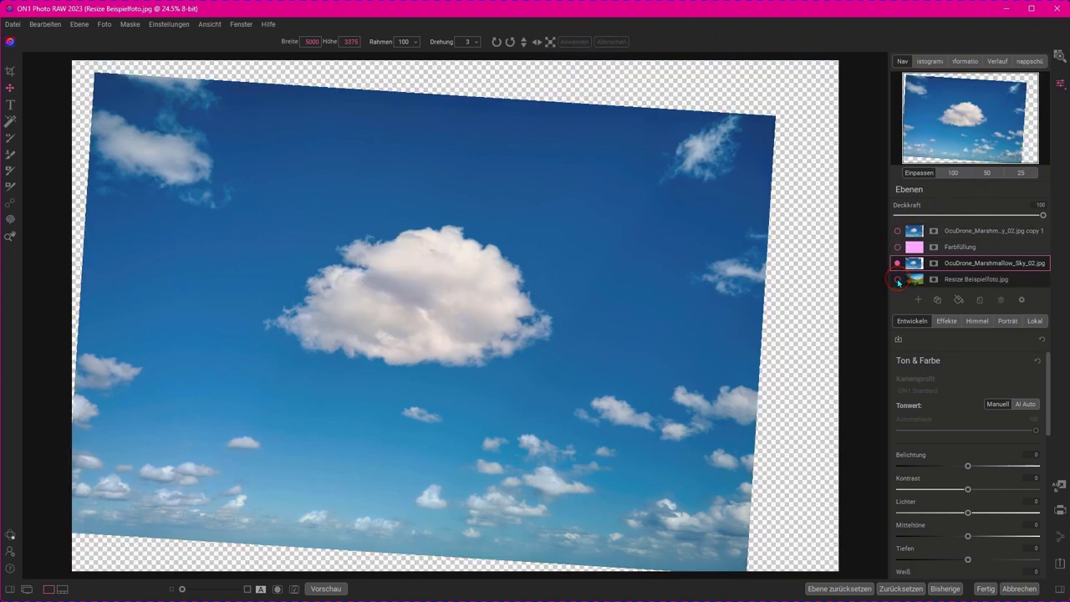
pyautogui.click(896, 231)
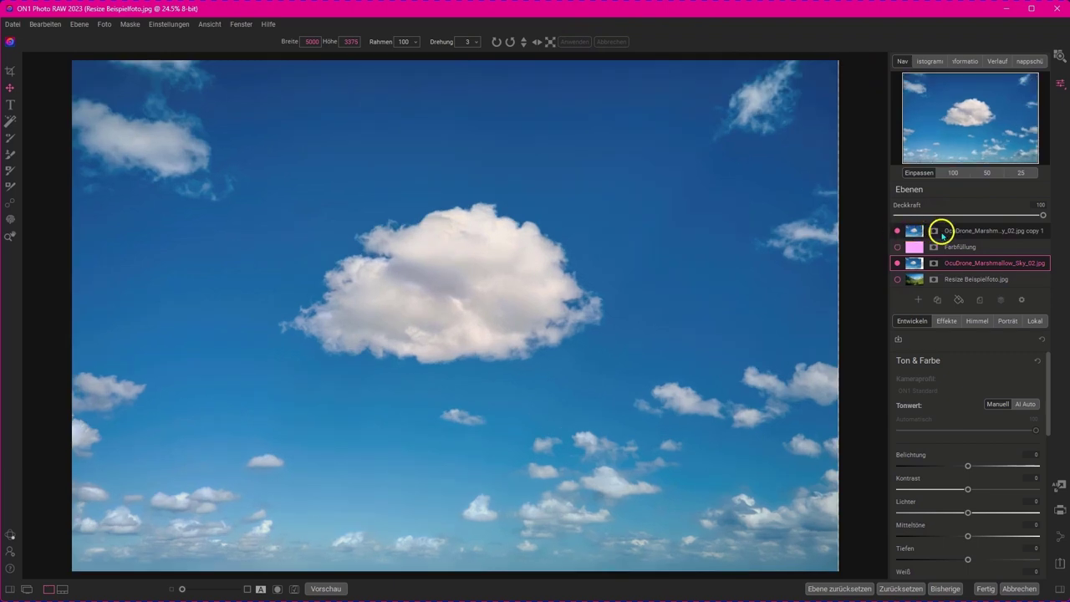
pyautogui.click(943, 231)
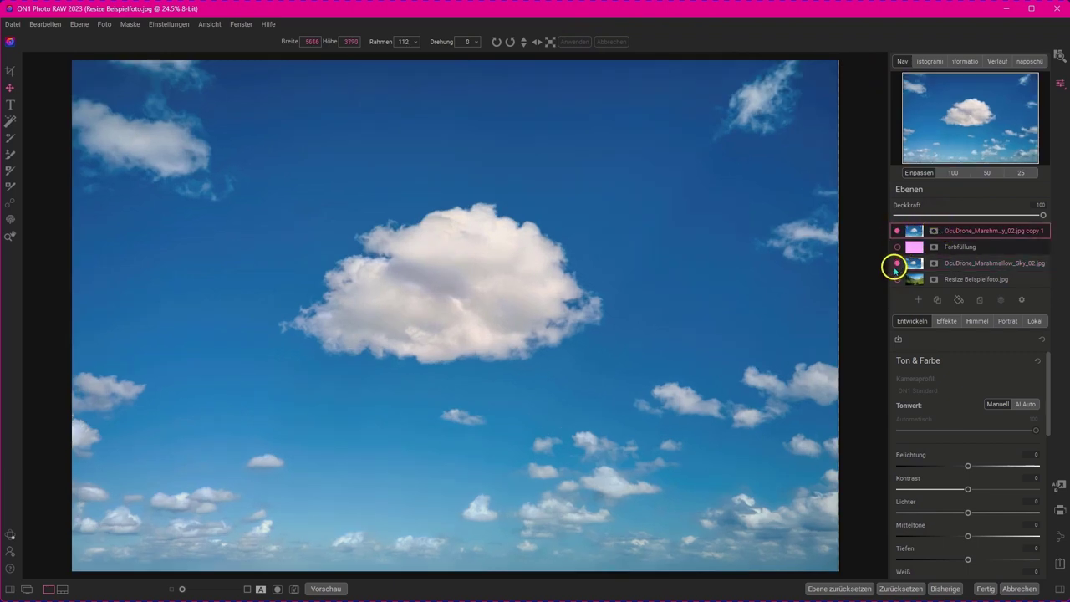
pyautogui.click(896, 231)
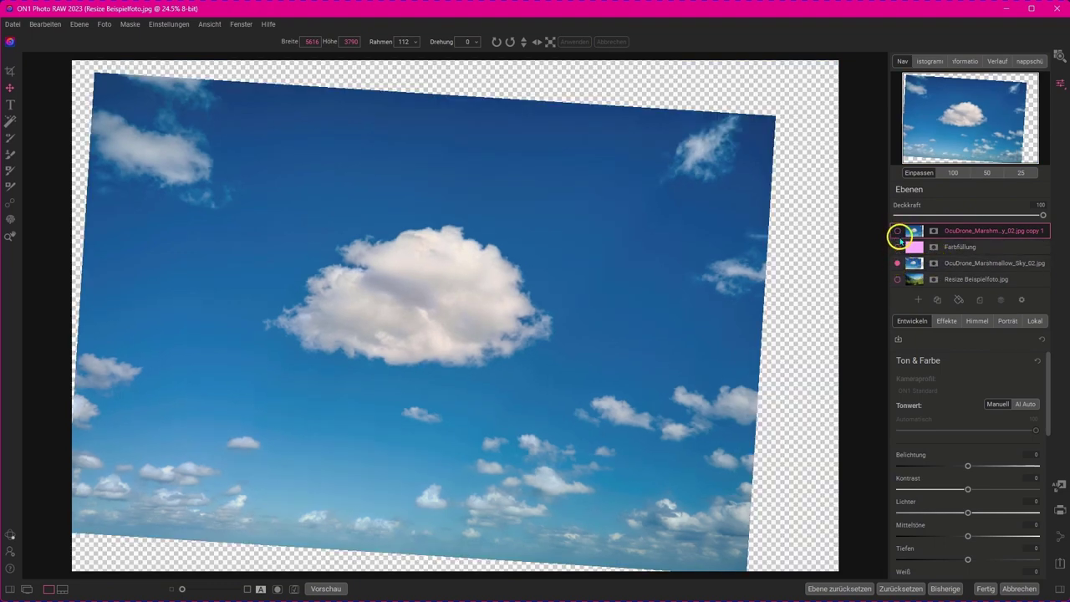
pyautogui.click(898, 230)
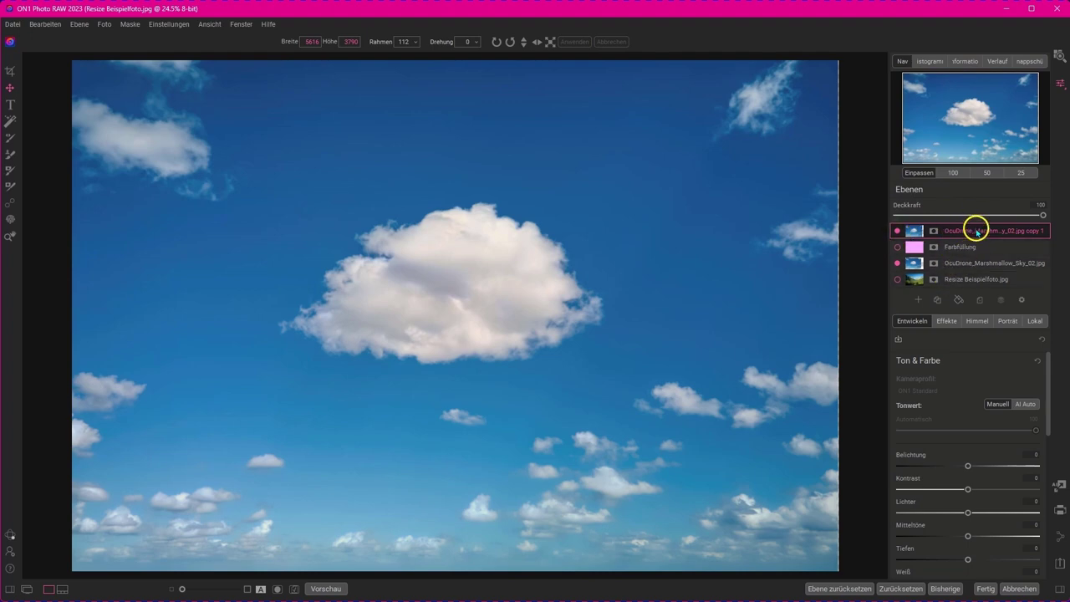
pyautogui.rightClick(966, 234)
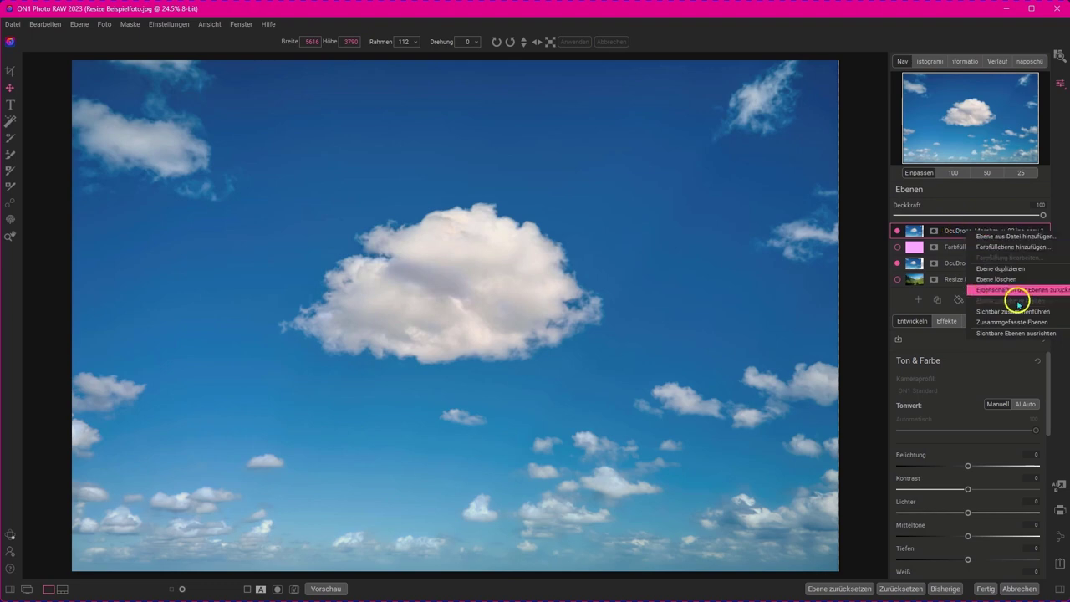
pyautogui.click(1014, 334)
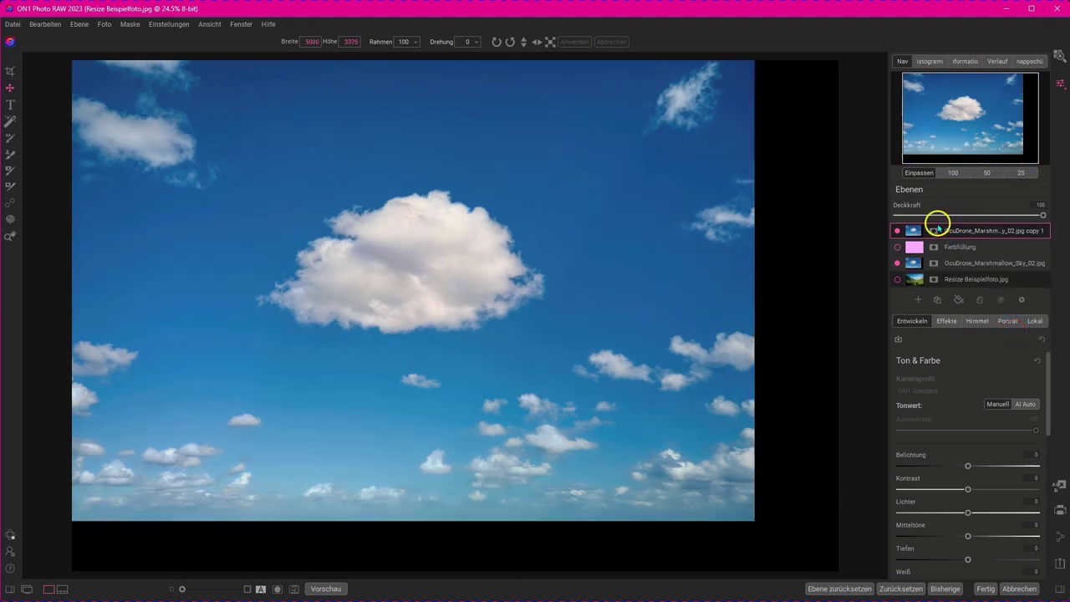
pyautogui.click(897, 230)
pyautogui.click(897, 231)
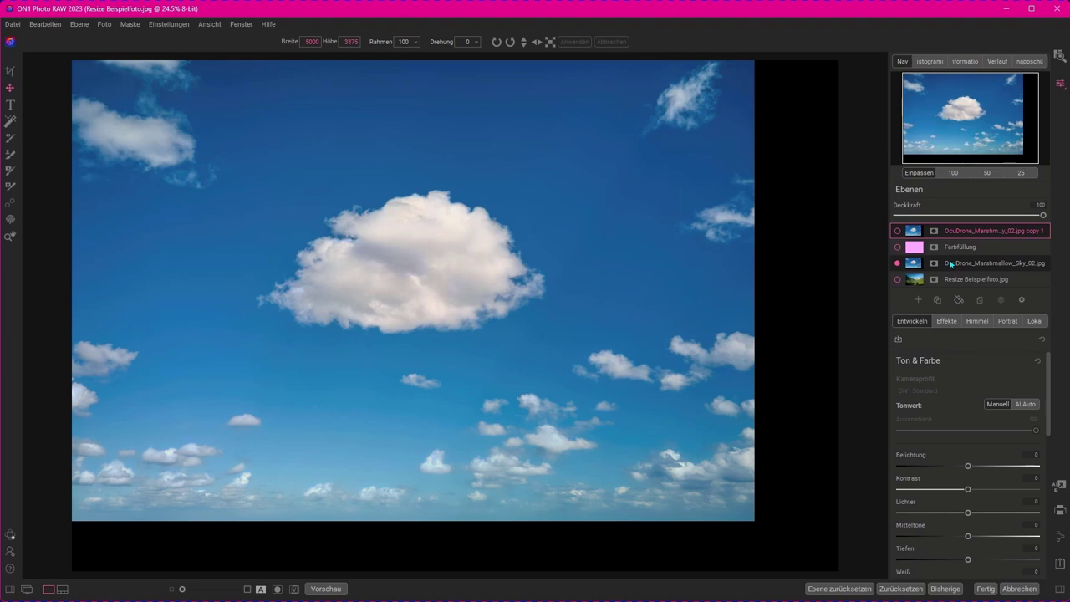
pyautogui.click(950, 263)
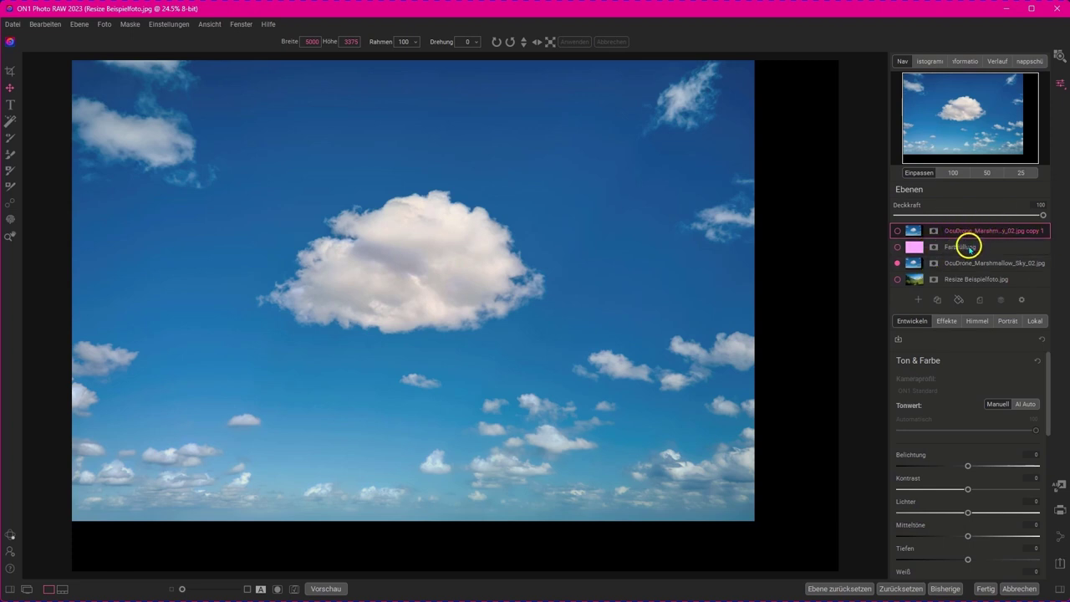
pyautogui.click(897, 232)
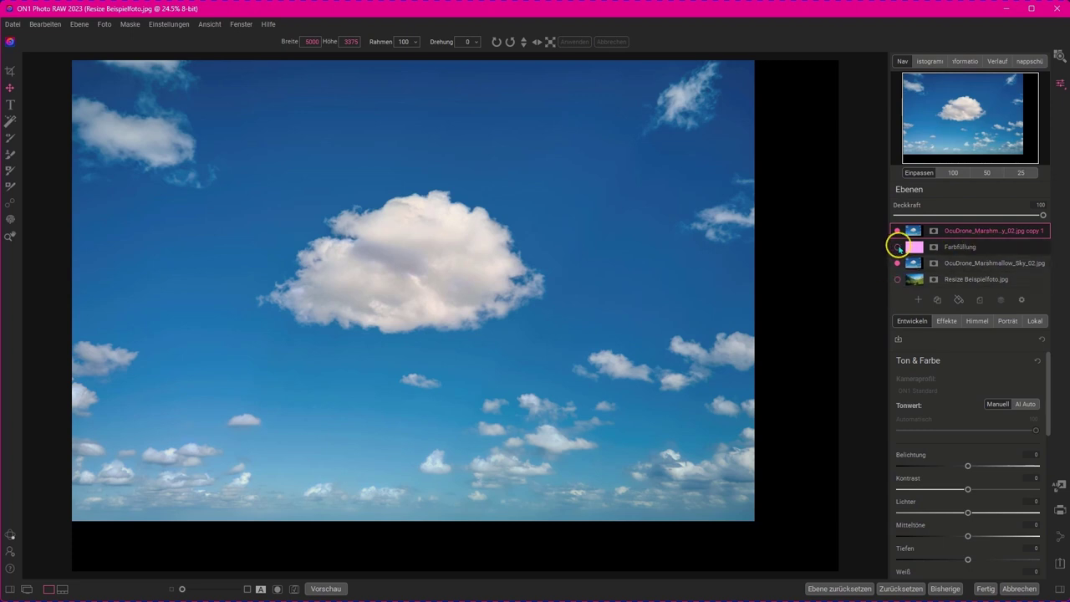
pyautogui.click(897, 247)
pyautogui.click(897, 230)
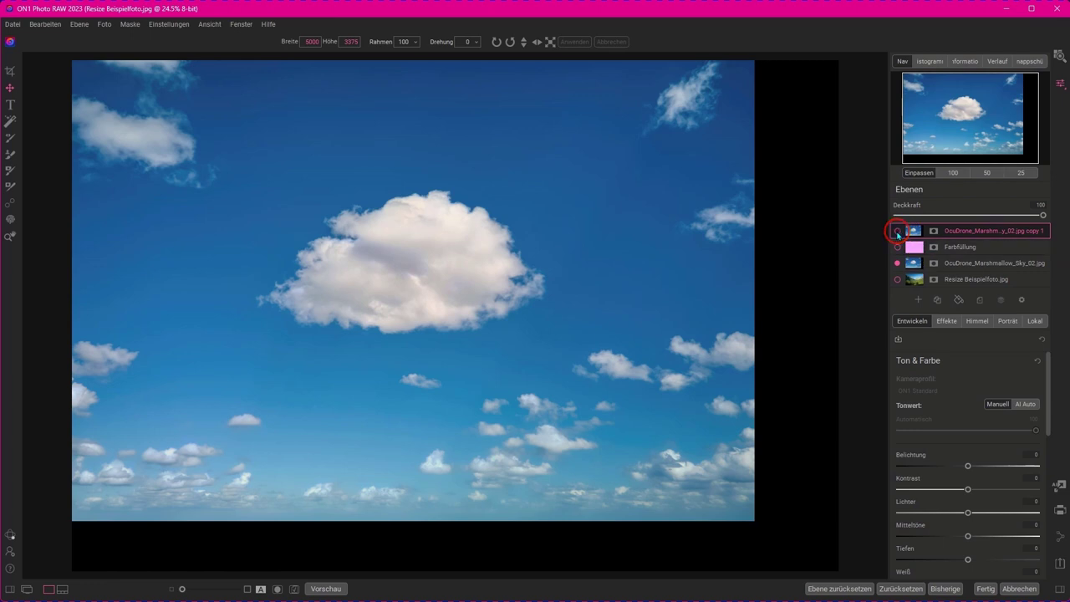
pyautogui.click(896, 231)
pyautogui.click(896, 231)
pyautogui.click(897, 231)
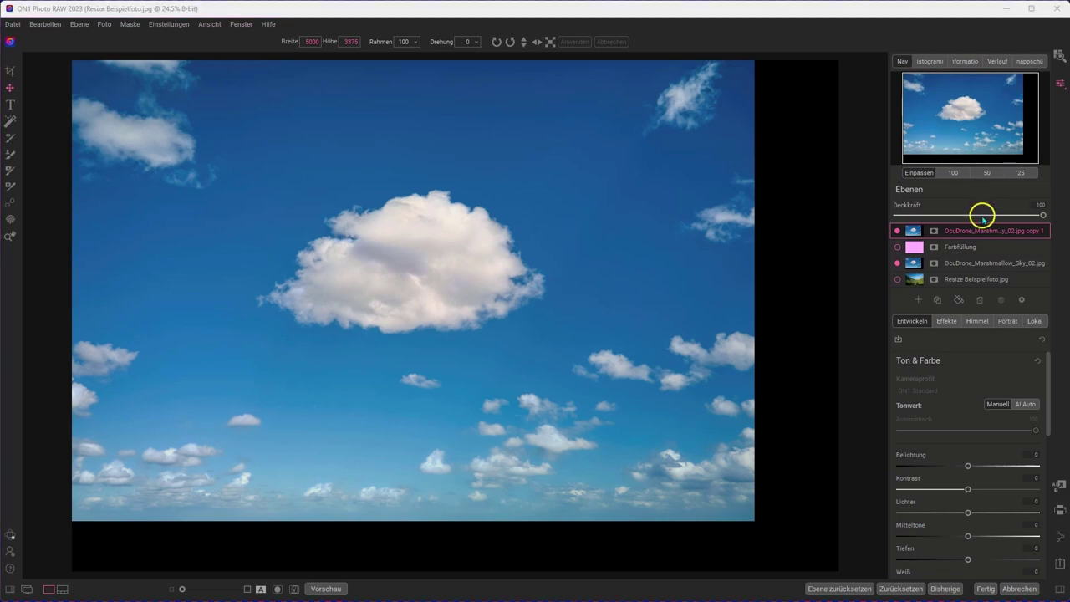
# - Merge the two visible sky layers into the single 'copy 1' layer
pyautogui.rightClick(967, 233)
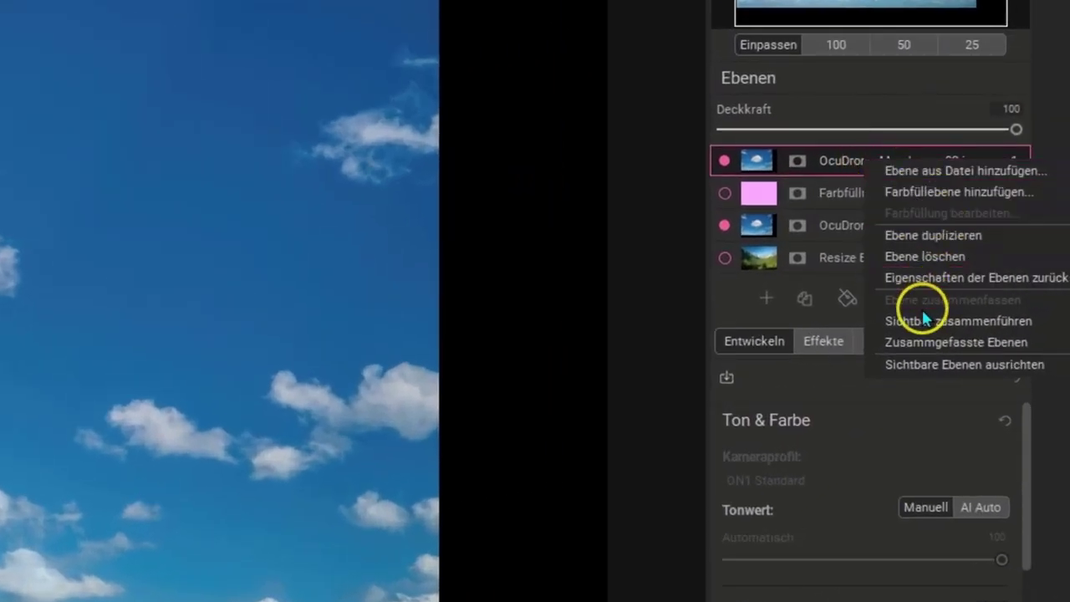
pyautogui.click(923, 326)
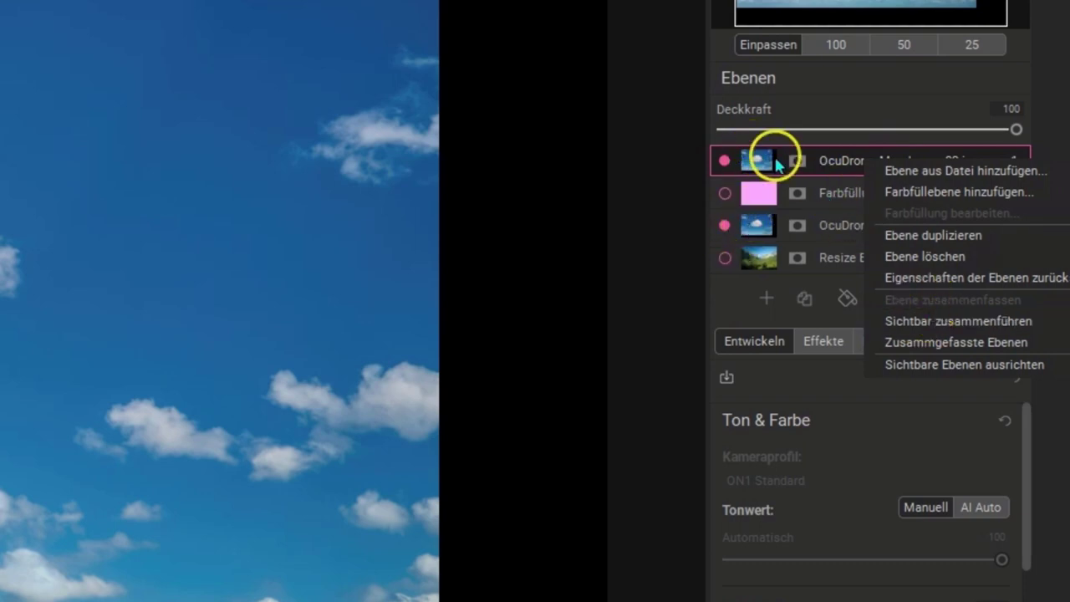
pyautogui.click(930, 331)
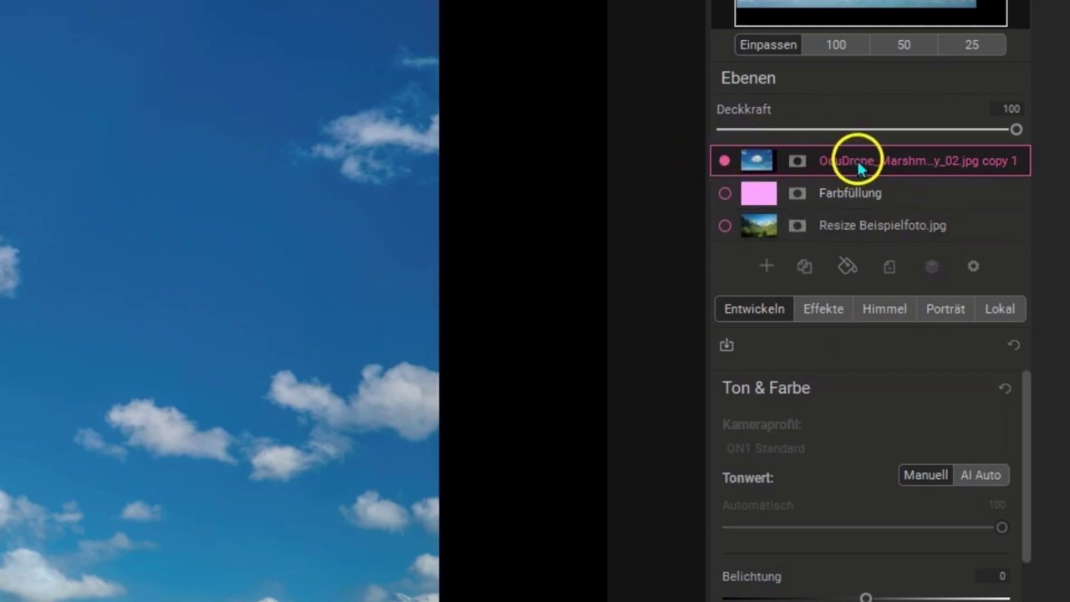
# - Make the Resize Beispielfoto.jpg and Farbfüllung layers visible again
pyautogui.rightClick(845, 159)
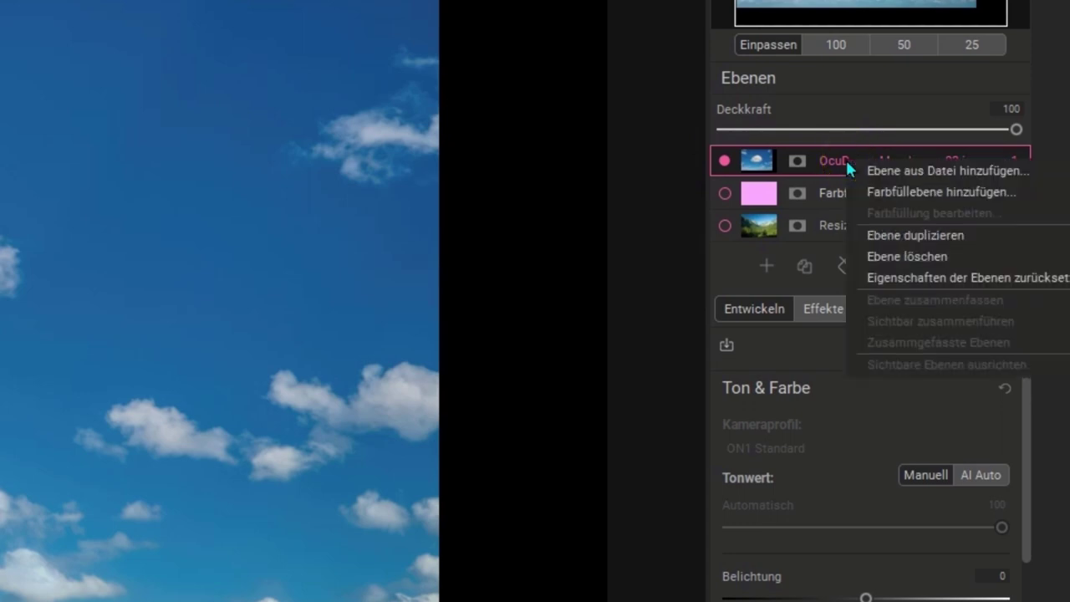
pyautogui.click(823, 197)
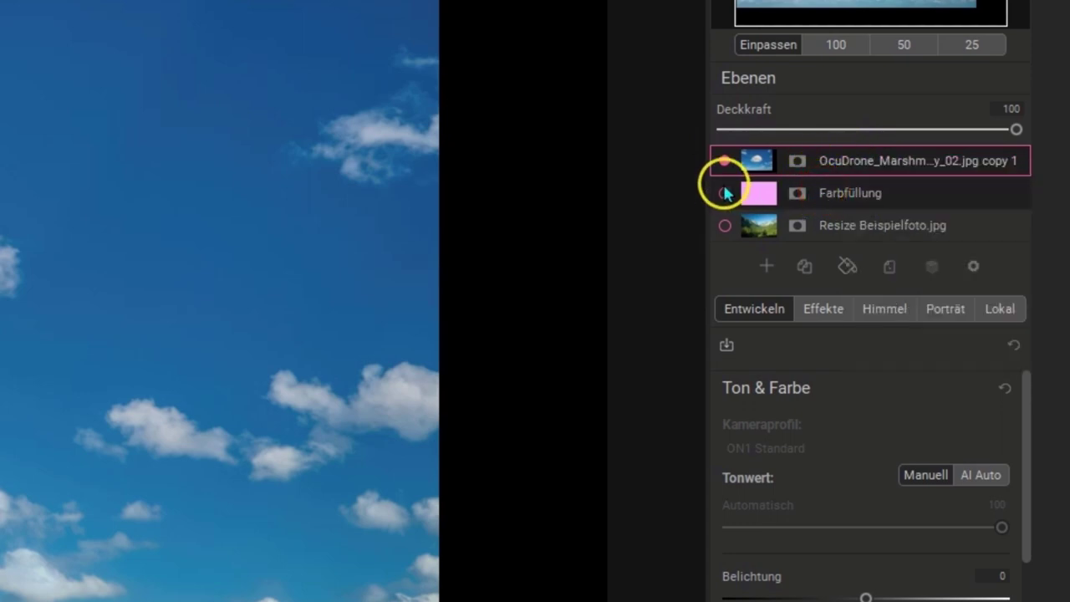
pyautogui.click(725, 225)
pyautogui.click(725, 193)
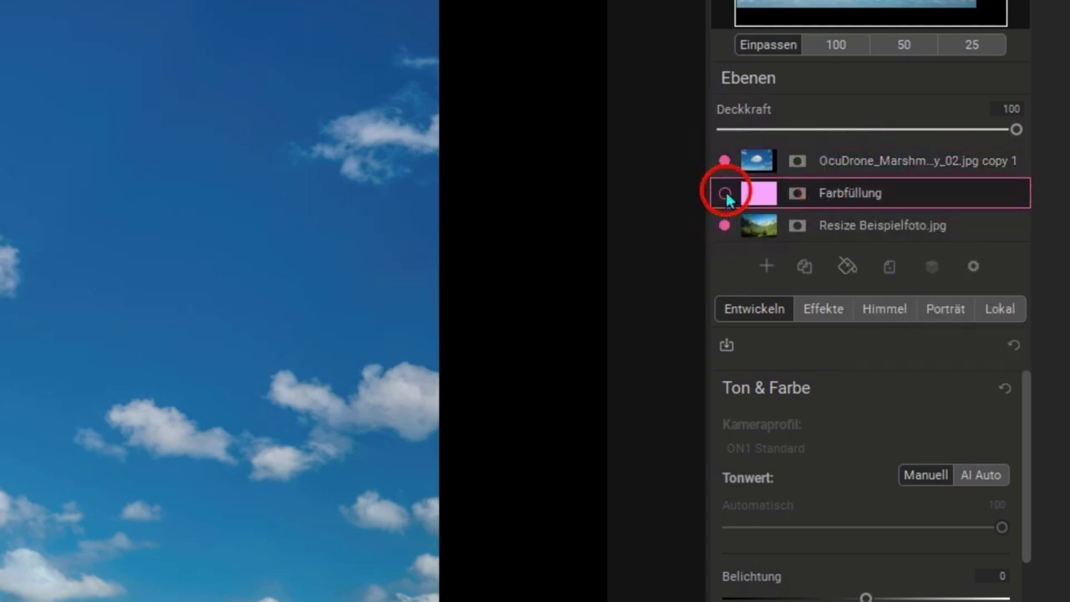
# - Create a merged layer of all visible layers on top of the stack
pyautogui.rightClick(845, 164)
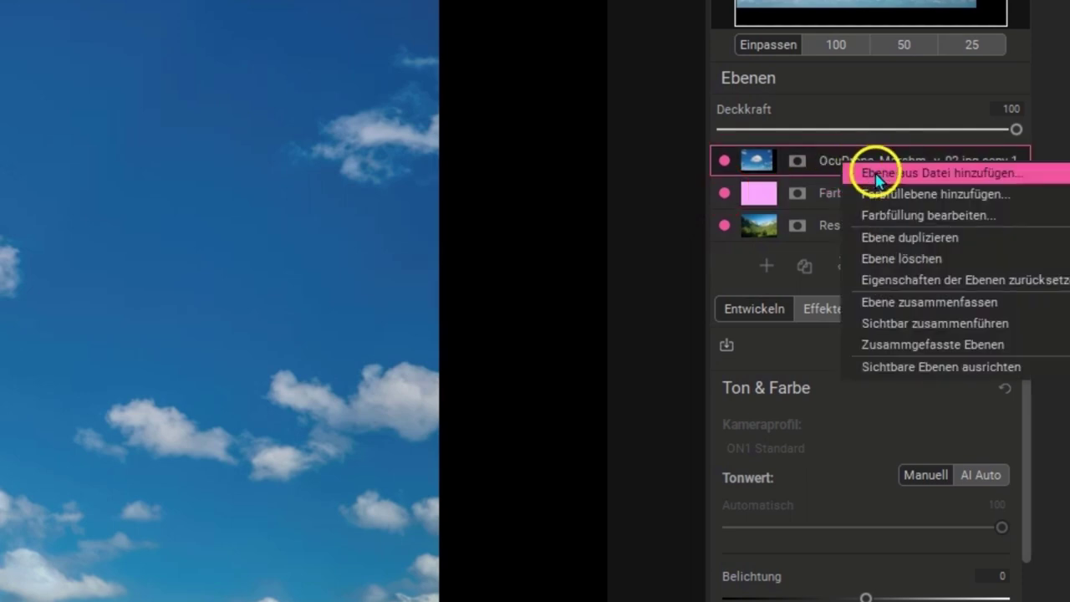
pyautogui.click(938, 347)
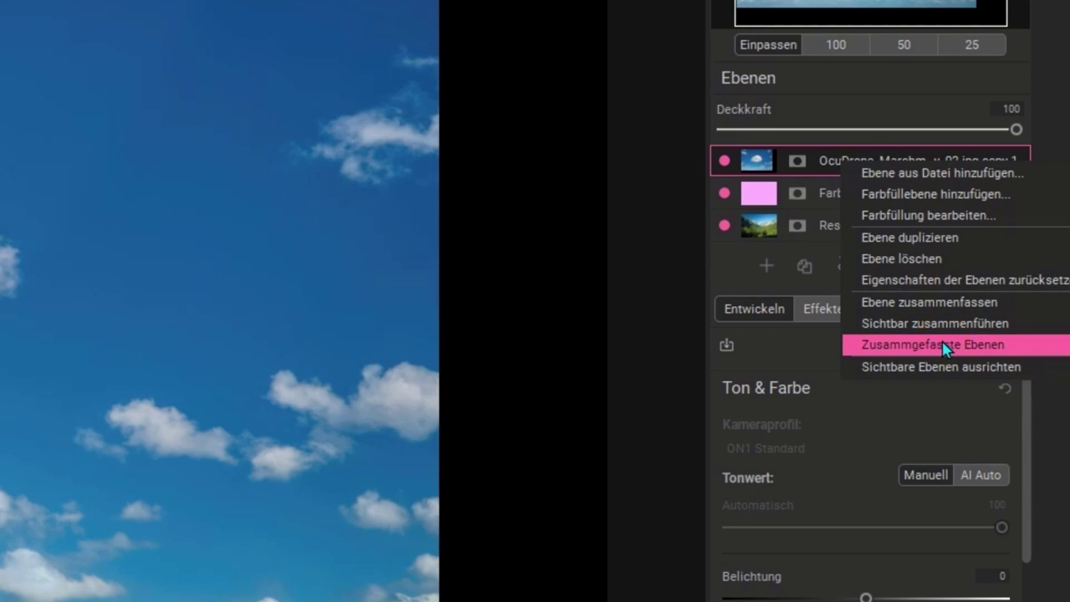
pyautogui.click(948, 348)
pyautogui.click(914, 345)
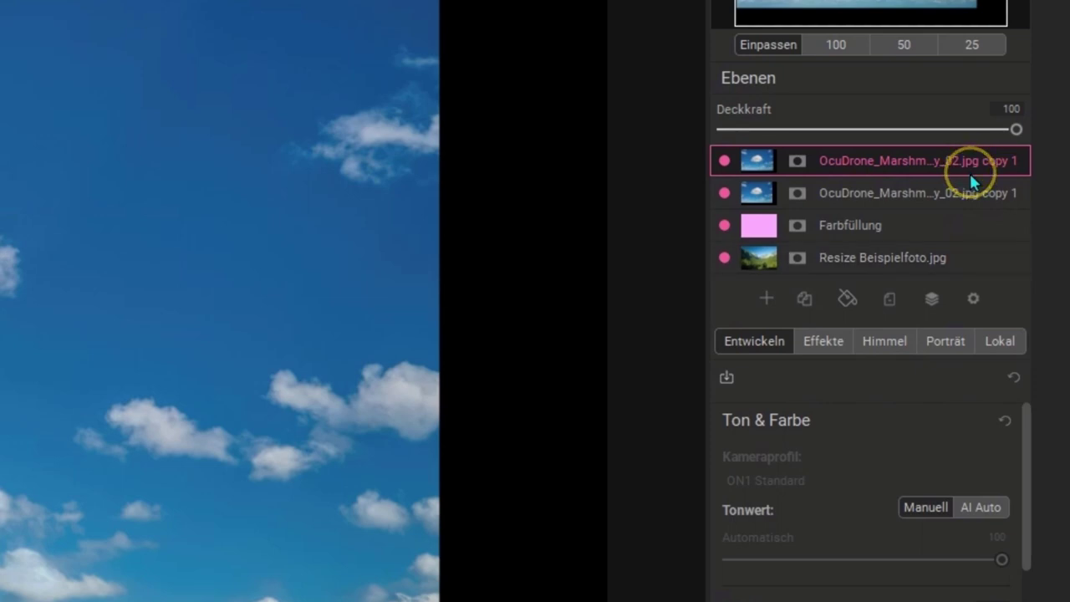
# - Hide the second sky copy, Farbfüllung and Resize Beispielfoto layers below it
pyautogui.click(724, 193)
pyautogui.click(724, 225)
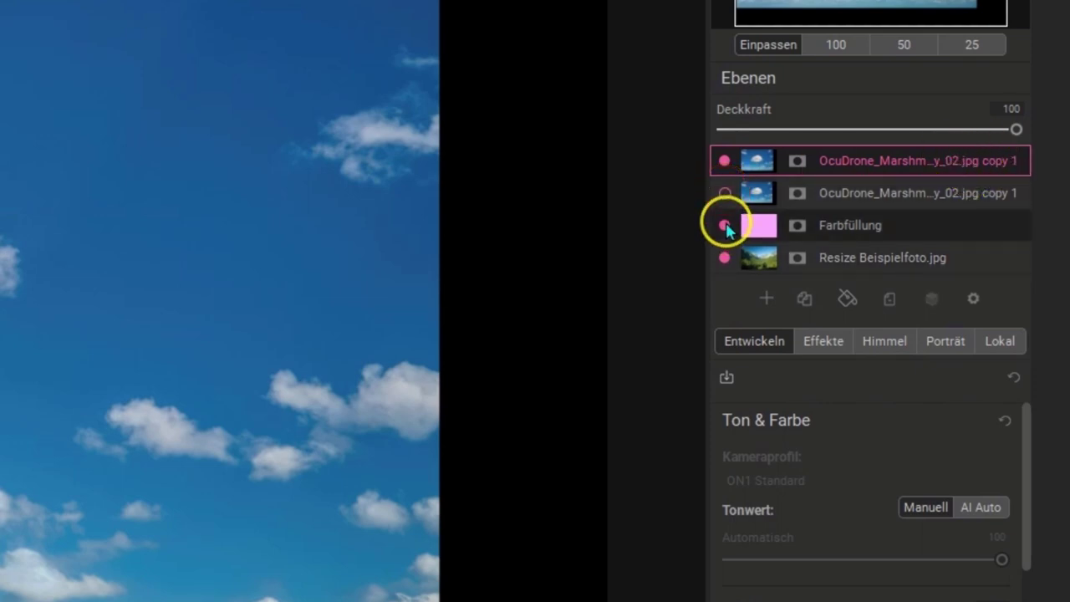
pyautogui.click(724, 257)
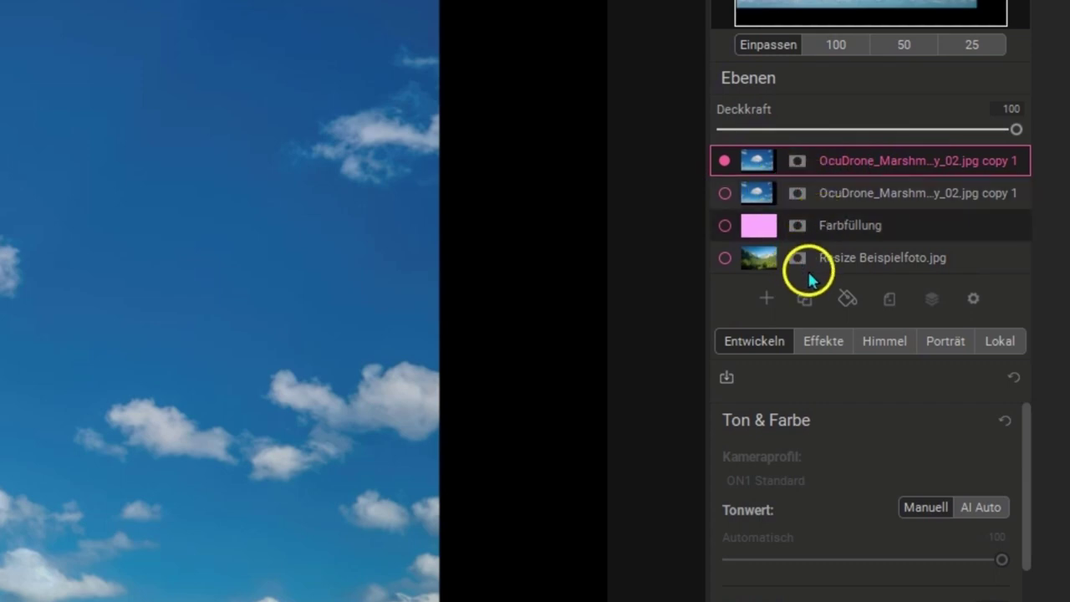
# - Show Resize Beispielfoto again and delete the merged top layer
pyautogui.click(724, 258)
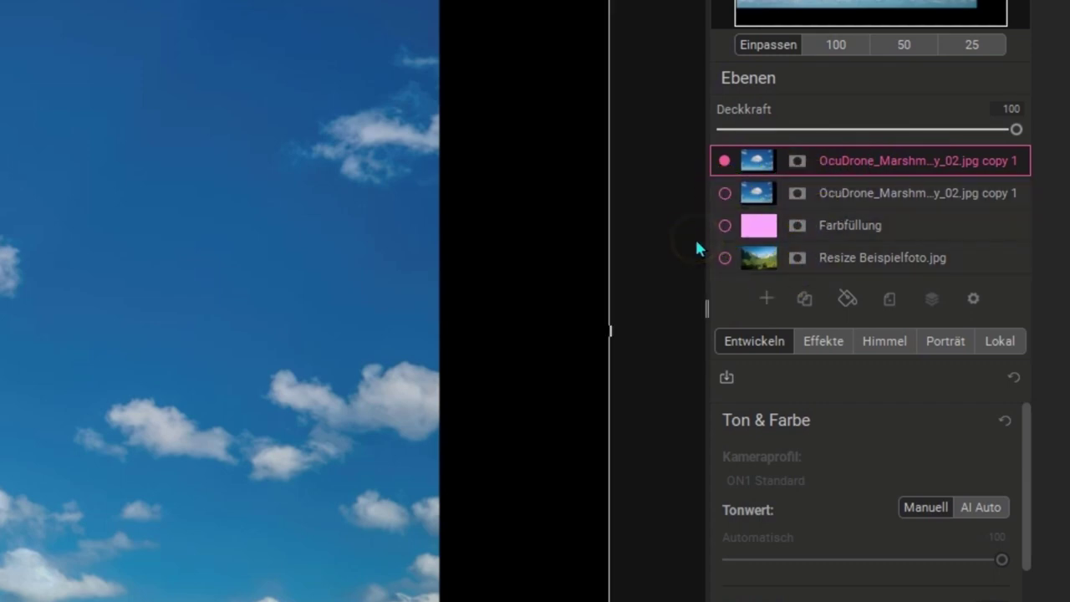
pyautogui.rightClick(859, 161)
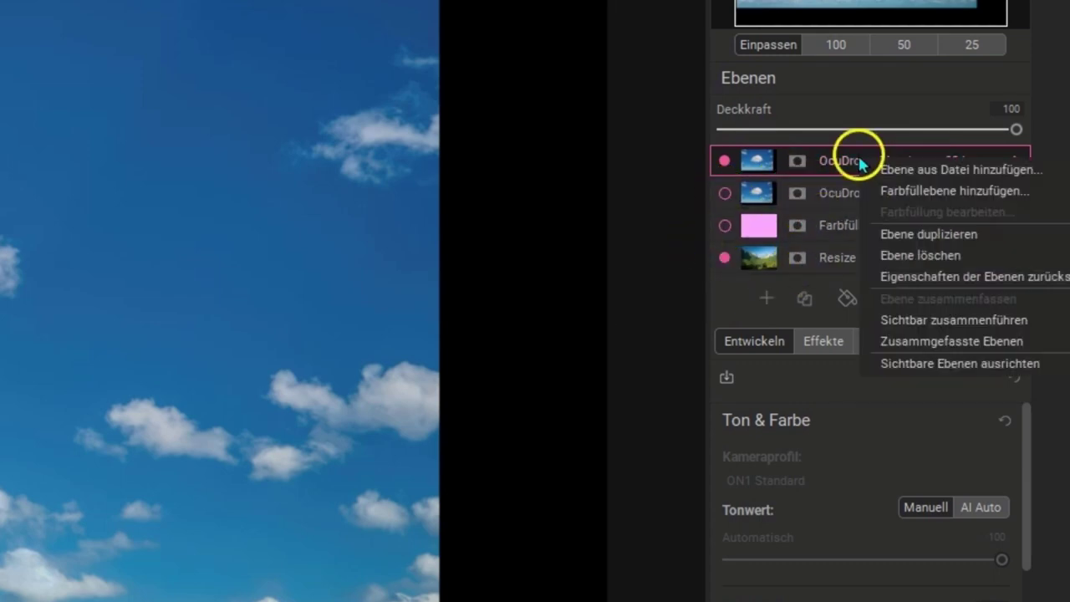
pyautogui.click(920, 257)
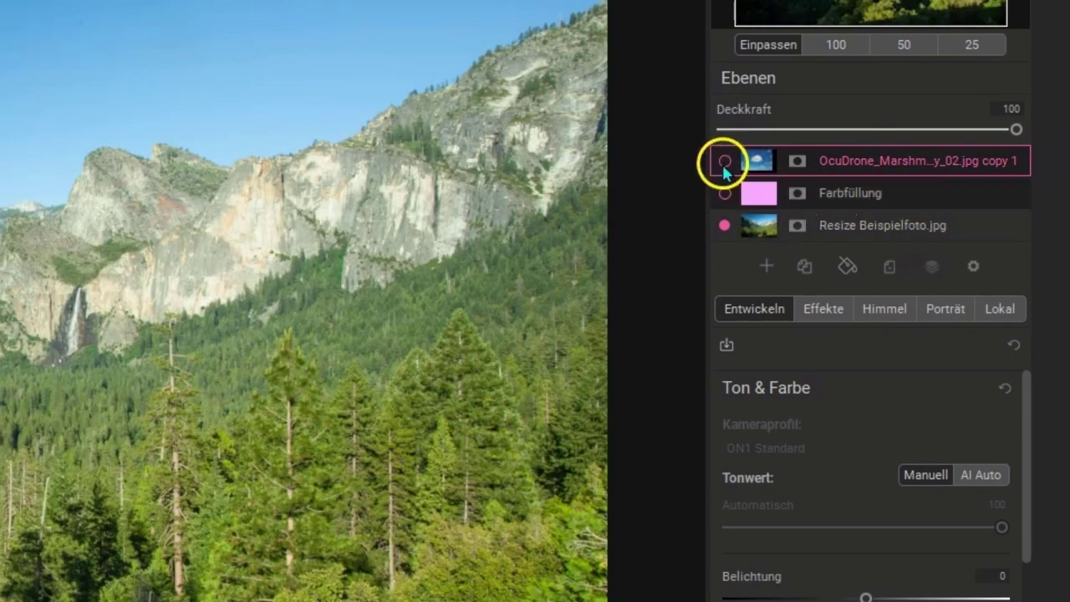
# - Show the sky copy, hide Farbfüllung, and move the sky layer below the colour fill
pyautogui.click(724, 161)
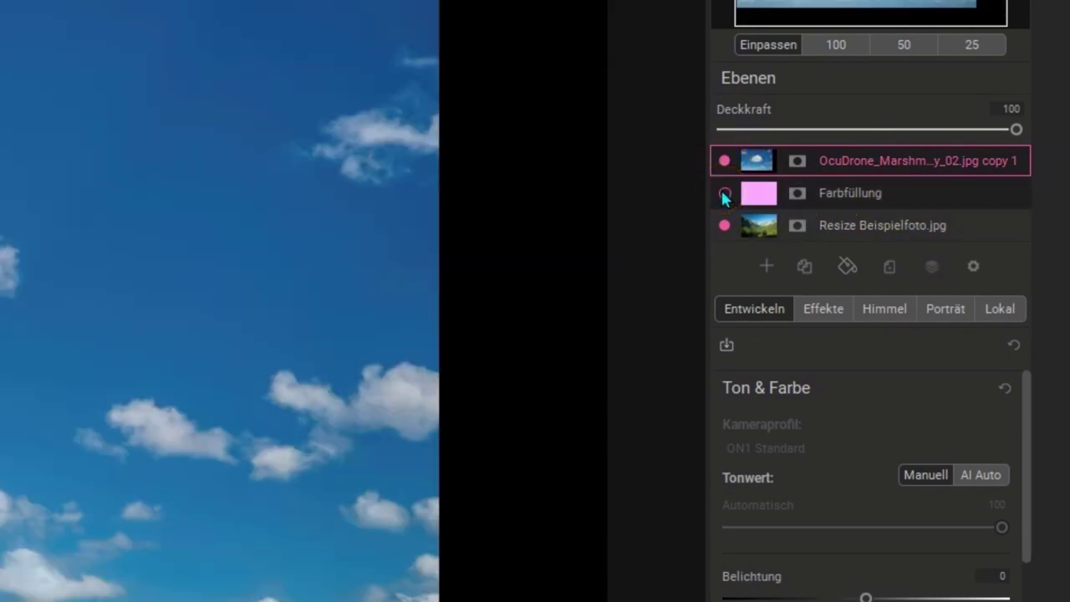
pyautogui.click(724, 193)
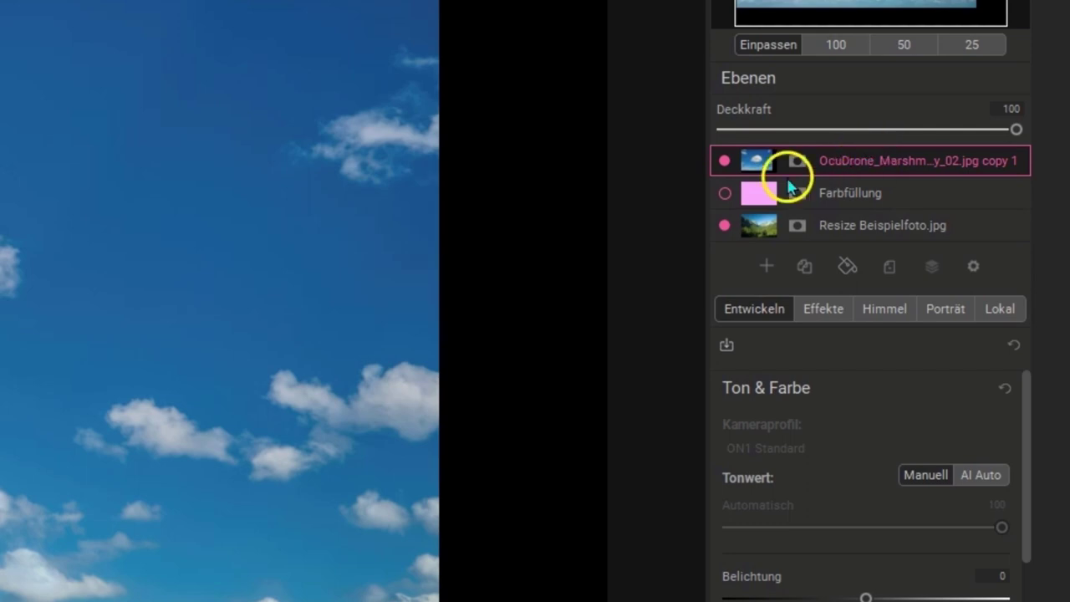
pyautogui.moveTo(811, 162); pyautogui.dragTo(820, 204)
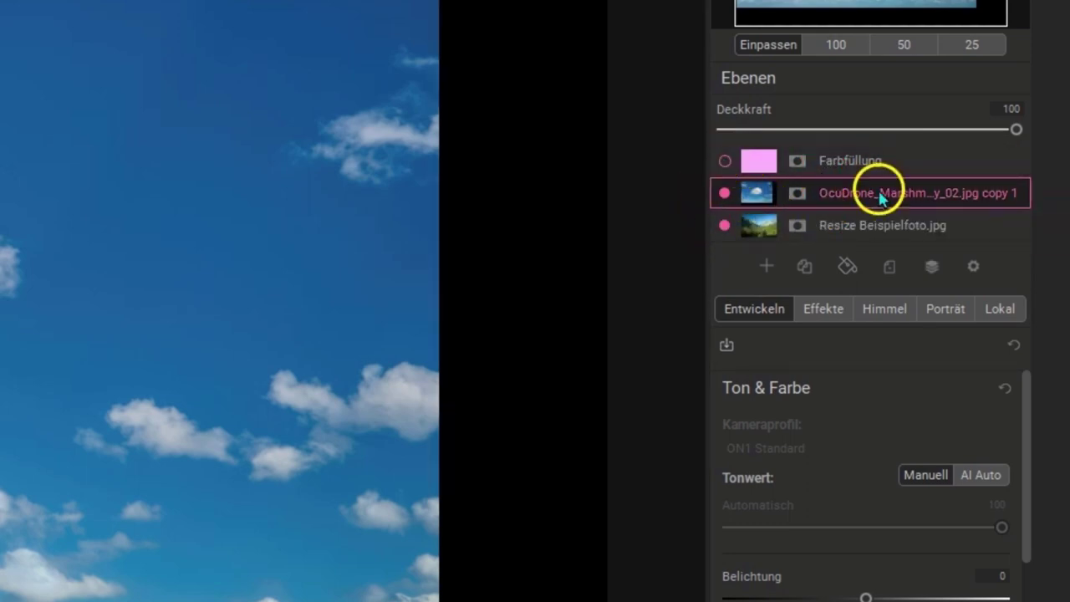
pyautogui.click(973, 266)
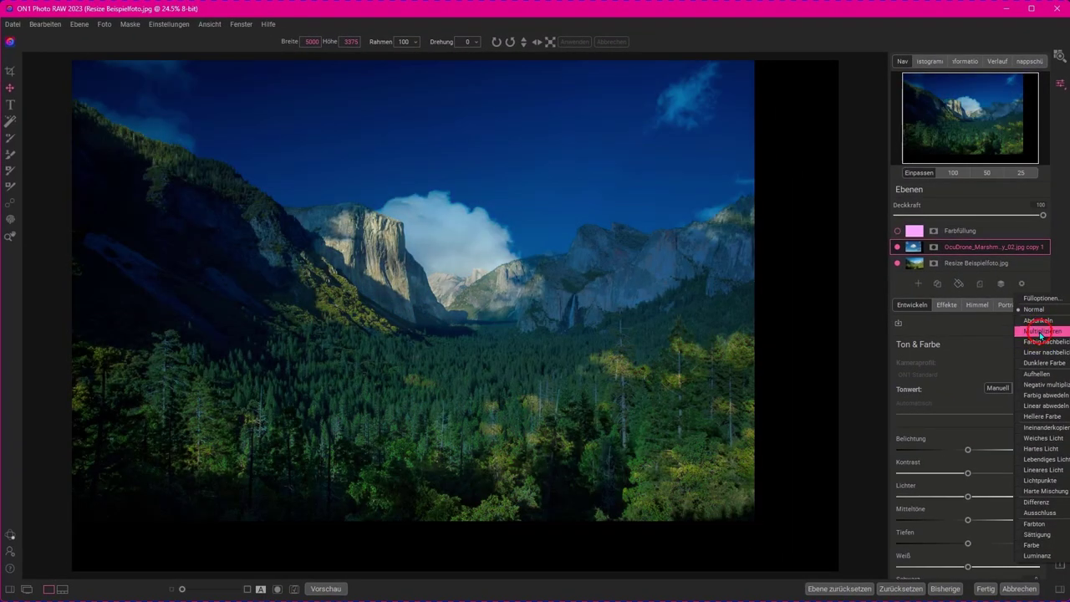
# - Blend the sky layer with Multiplizieren and move Farbfüllung below the sky layer
pyautogui.click(1040, 332)
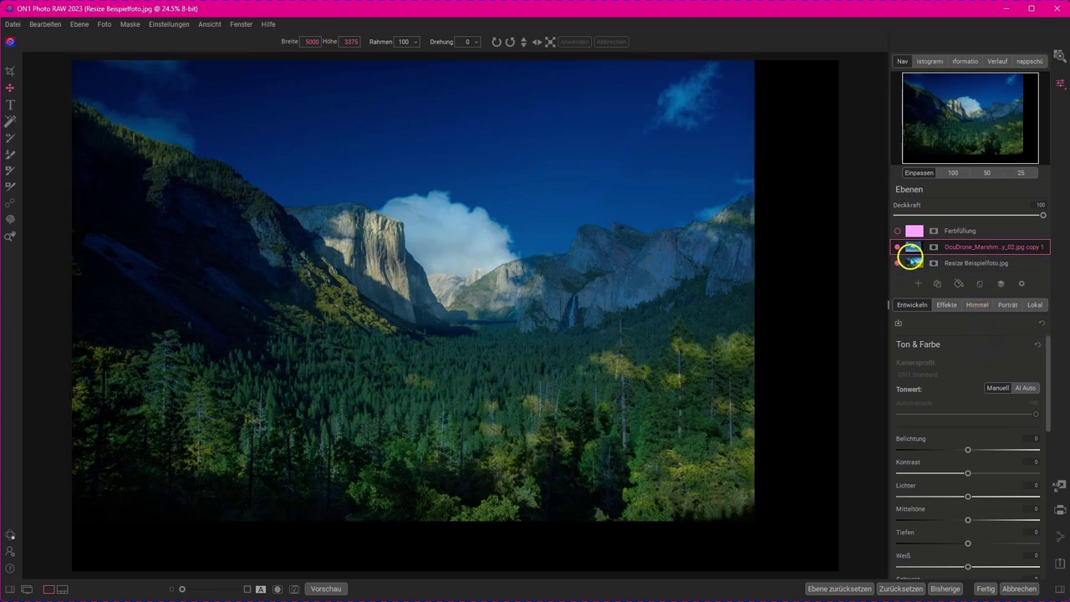
pyautogui.moveTo(952, 234); pyautogui.dragTo(990, 248)
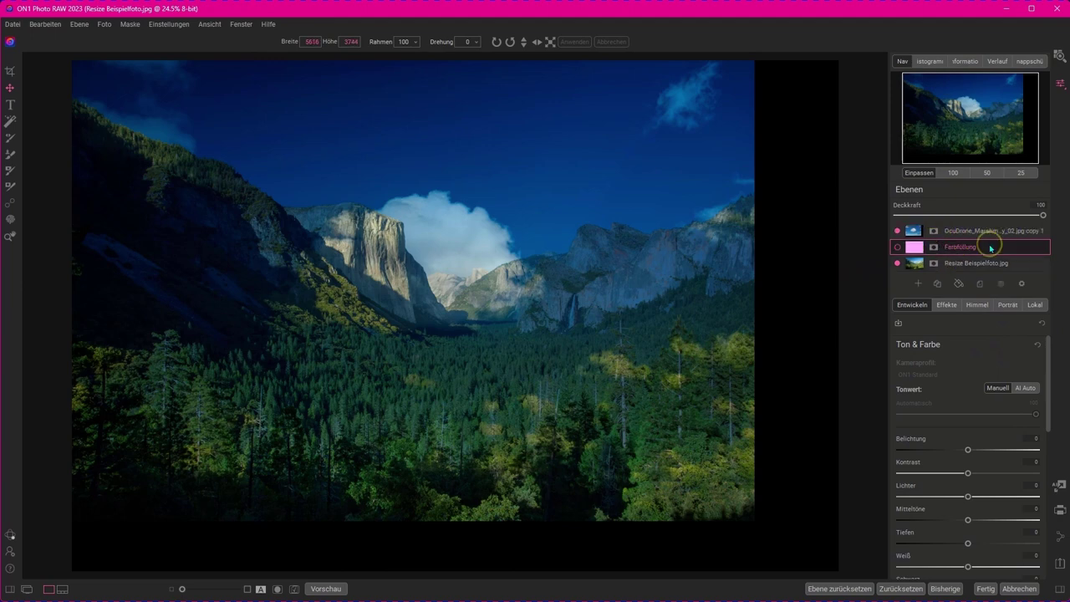
pyautogui.rightClick(990, 247)
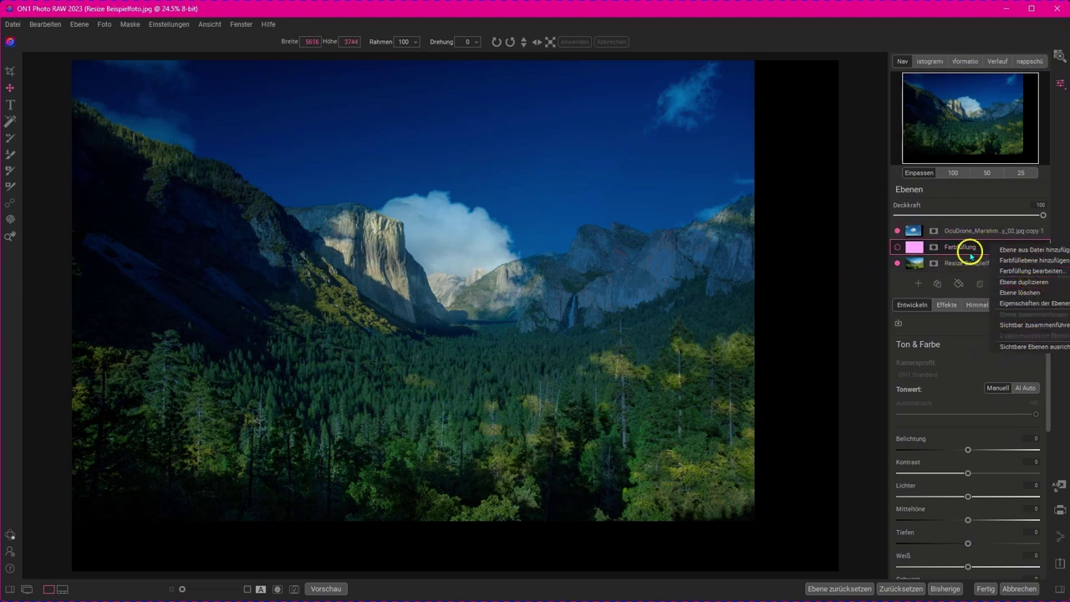
pyautogui.click(971, 234)
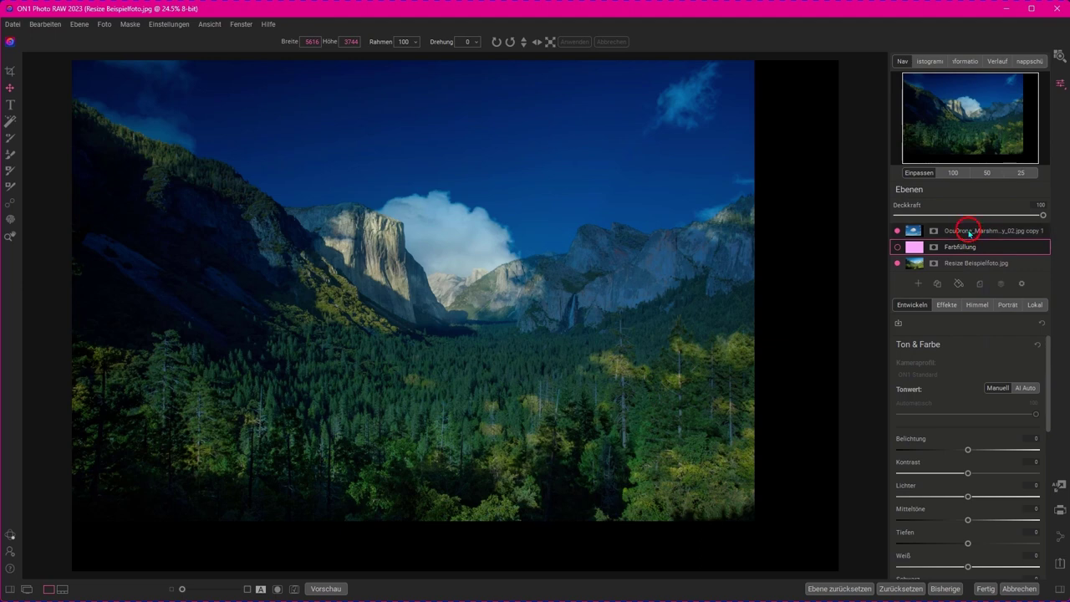
# - Stamp all visible layers into a new merged layer from the top sky copy
pyautogui.click(968, 234)
pyautogui.rightClick(969, 234)
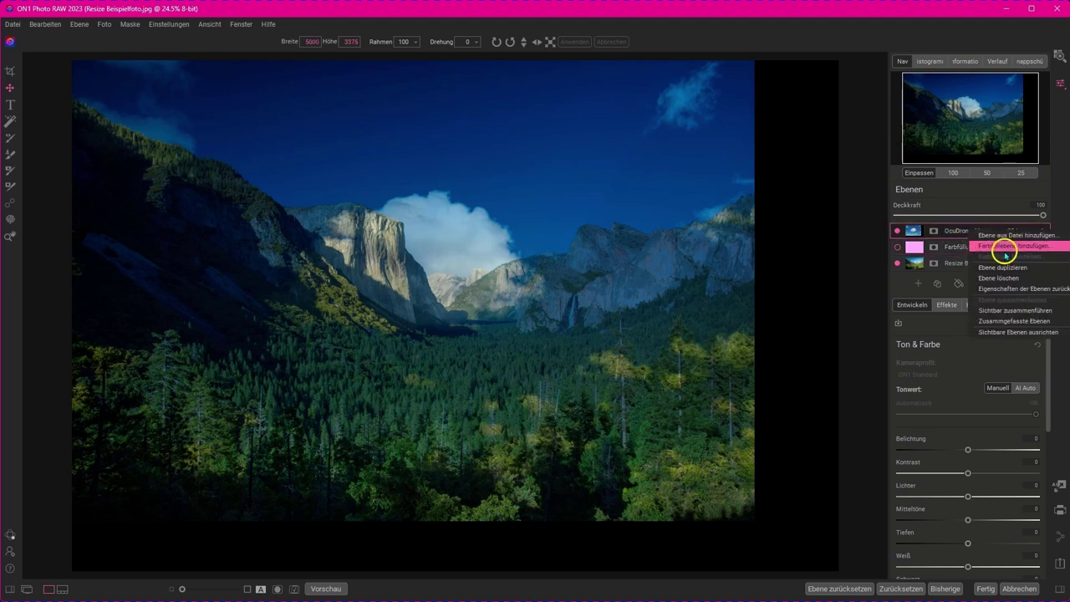
pyautogui.click(1009, 322)
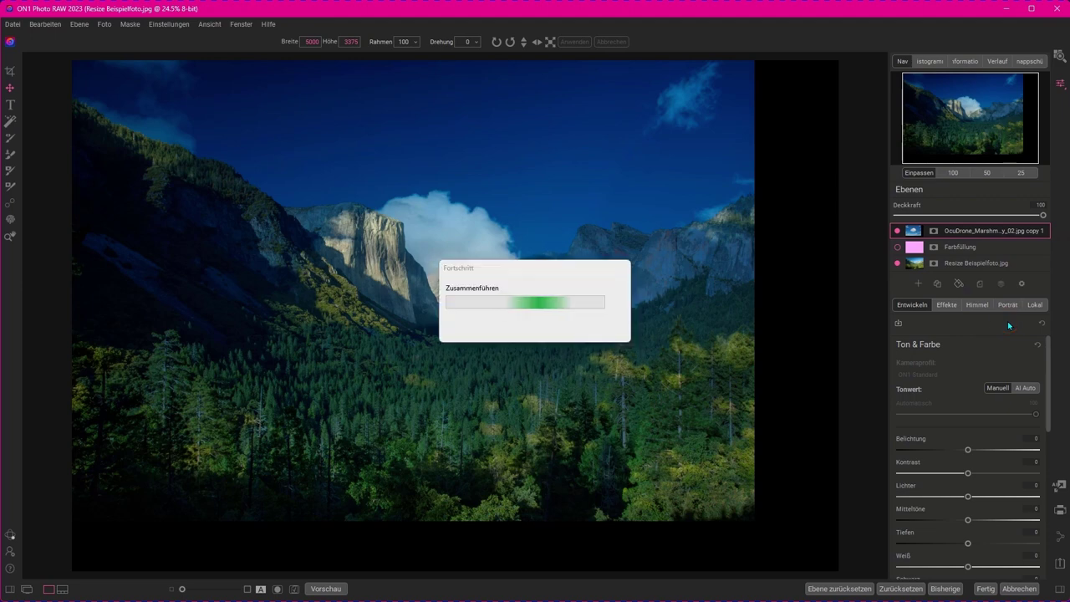
# - Move the merged layer below Resize Beispielfoto.jpg and leave Resize Beispielfoto hidden
pyautogui.click(896, 279)
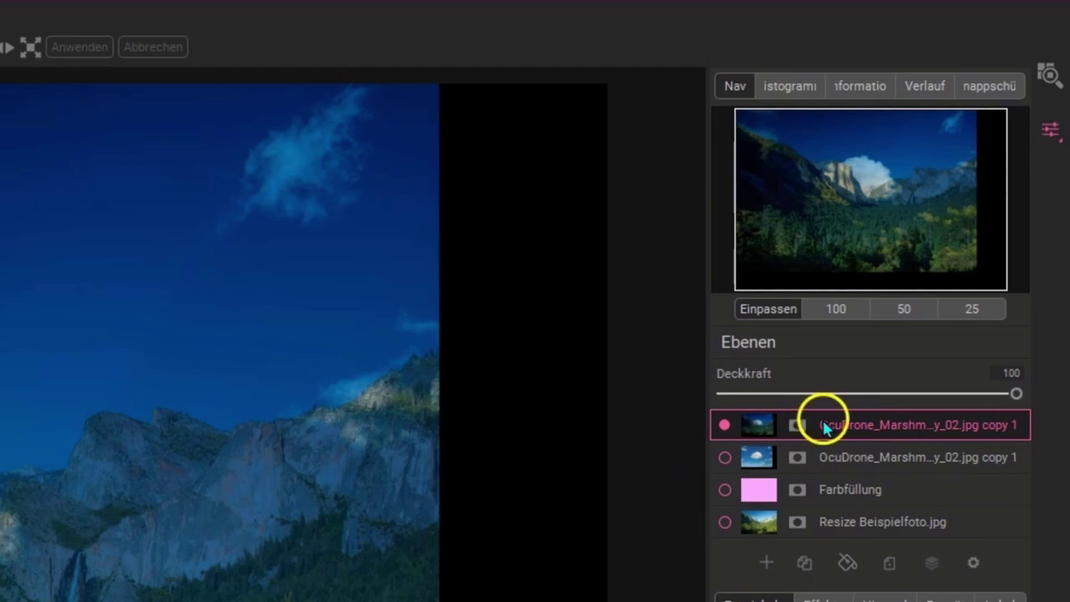
pyautogui.moveTo(838, 428); pyautogui.dragTo(837, 524)
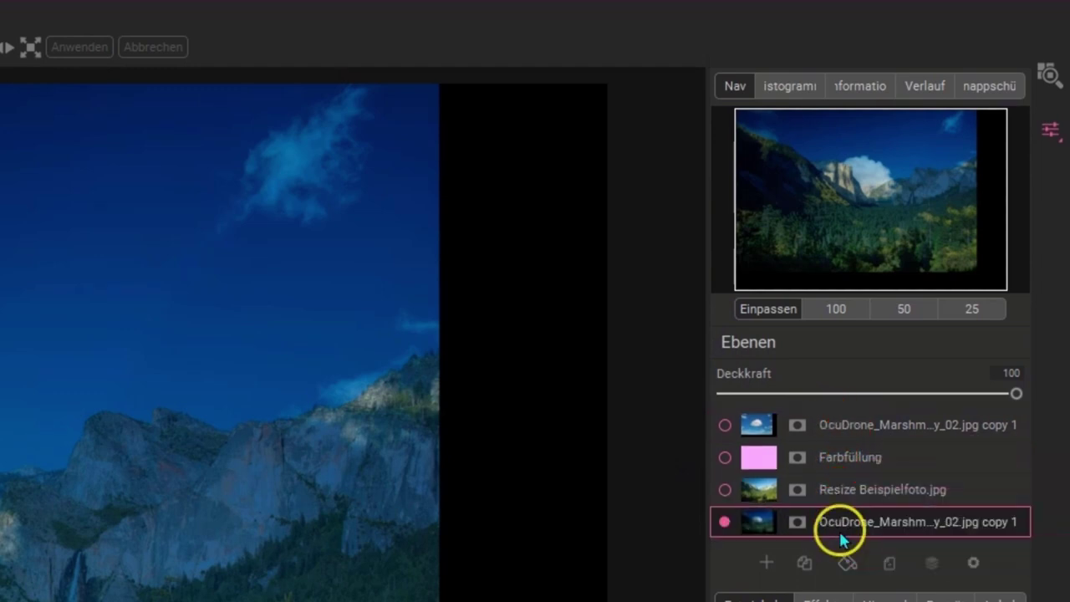
pyautogui.click(836, 514)
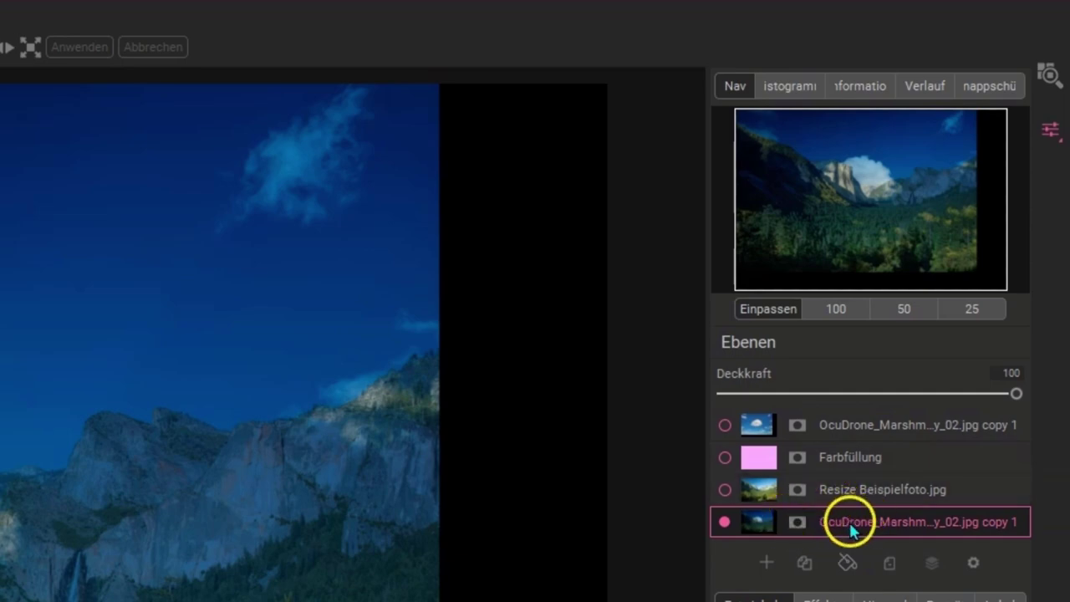
pyautogui.click(723, 490)
pyautogui.click(723, 490)
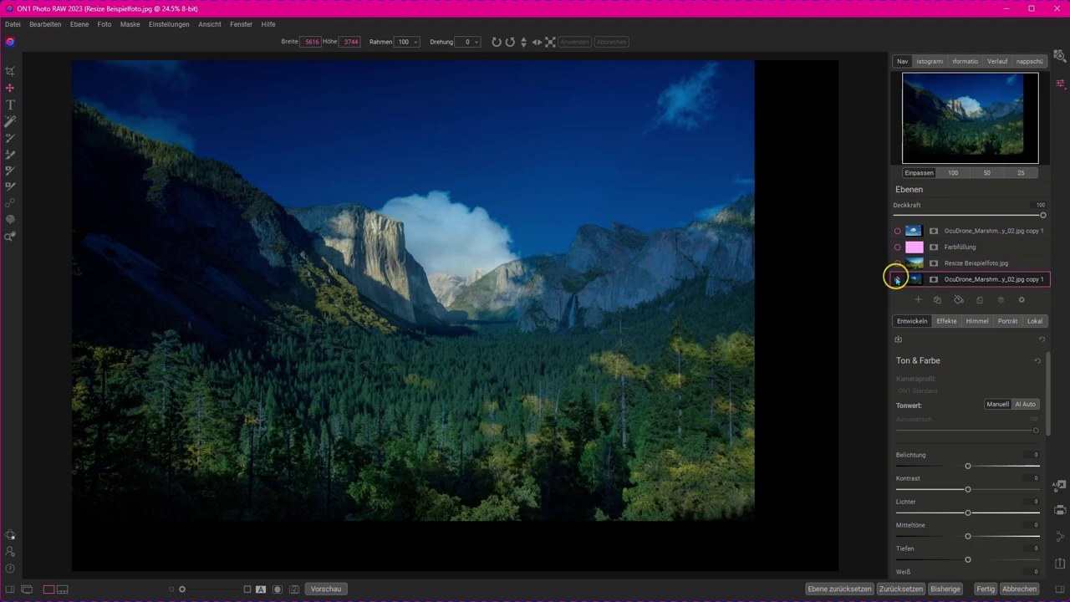
# - Raise the merged valley layer's Belichtung to 0.05 under Ton & Farbe
pyautogui.click(896, 279)
pyautogui.click(897, 280)
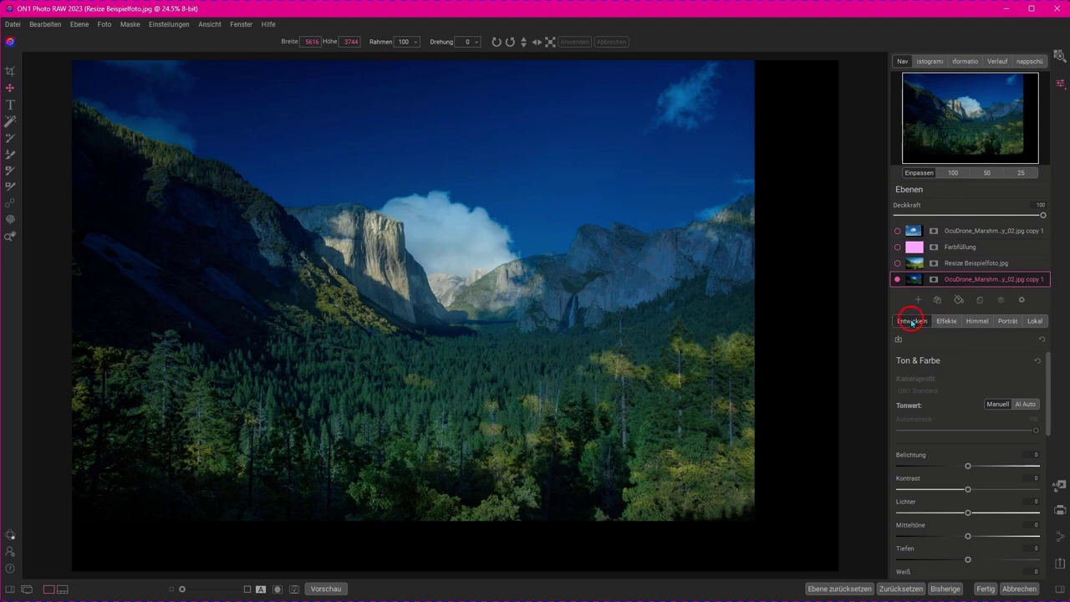
pyautogui.click(954, 321)
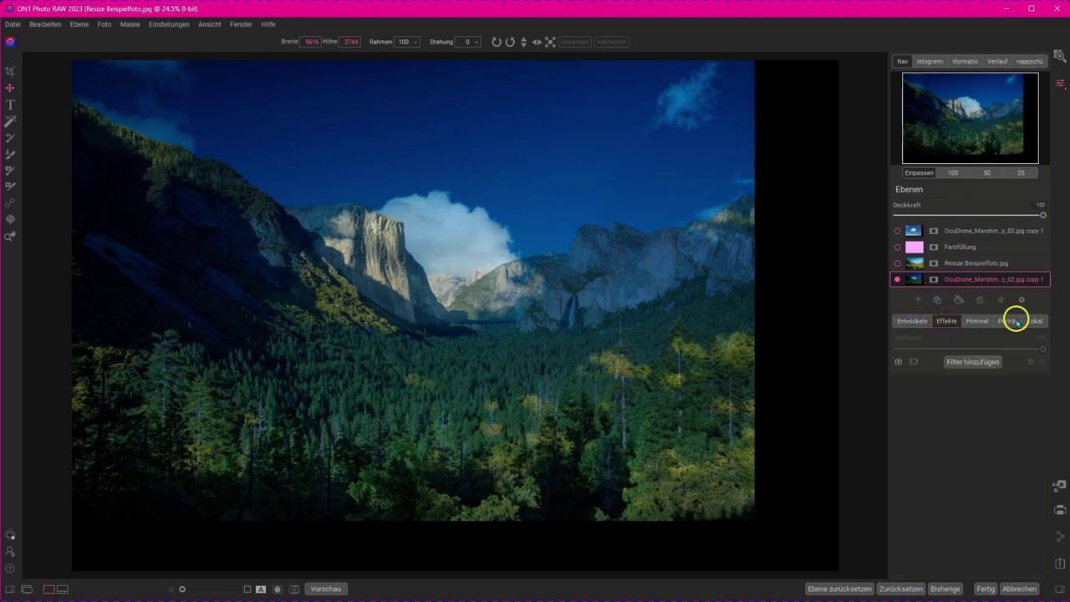
pyautogui.click(914, 322)
pyautogui.scroll(-1, 952, 412)
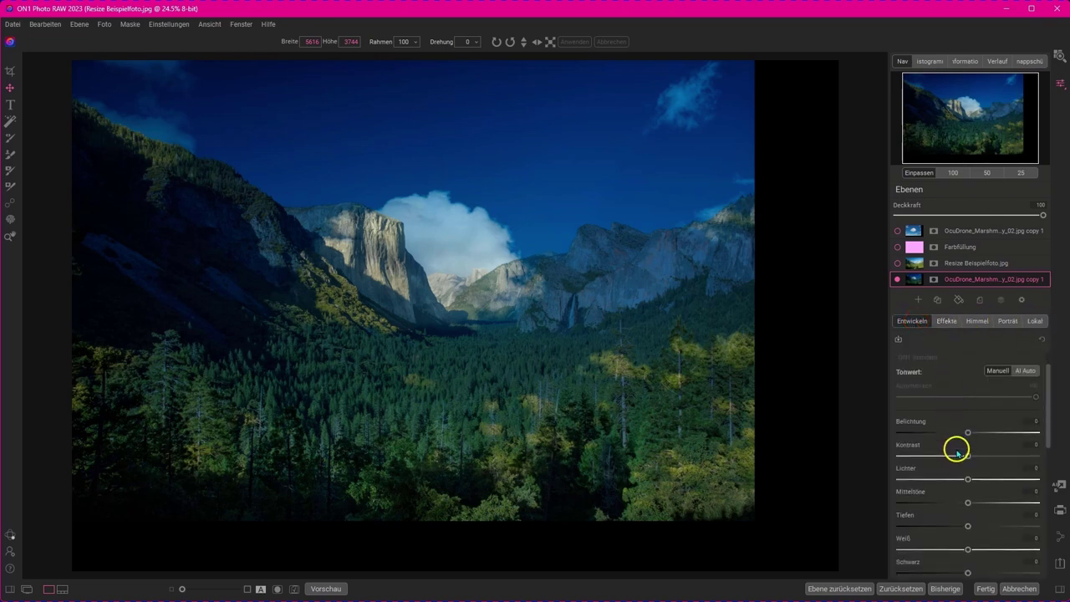
pyautogui.moveTo(966, 432)
pyautogui.mouseDown()
pyautogui.moveTo(993, 430)
pyautogui.moveTo(926, 430)
pyautogui.moveTo(1002, 431)
pyautogui.moveTo(969, 431)
pyautogui.mouseUp()
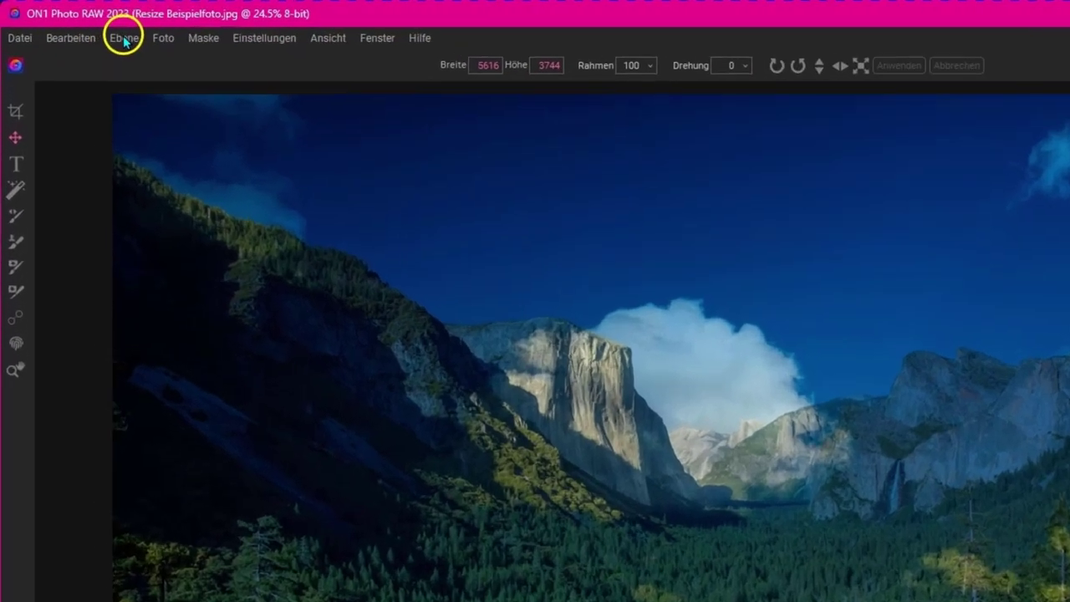
# - Add OcuDrone_Marshmallow_Sky_02.jpg as a layer via Ebene aus Datei hinzufügen
pyautogui.click(124, 39)
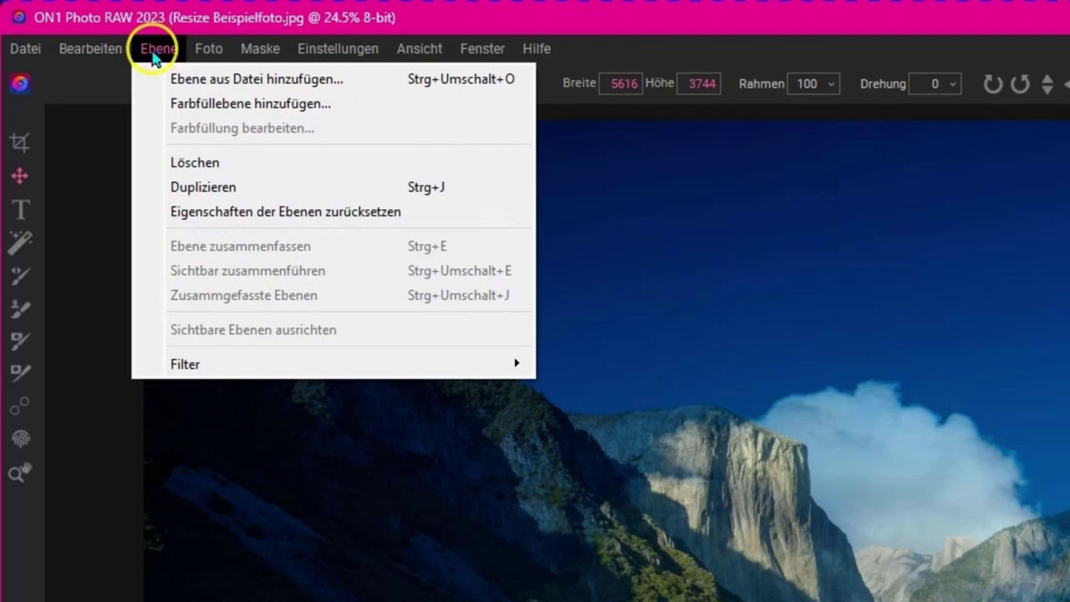
pyautogui.click(213, 82)
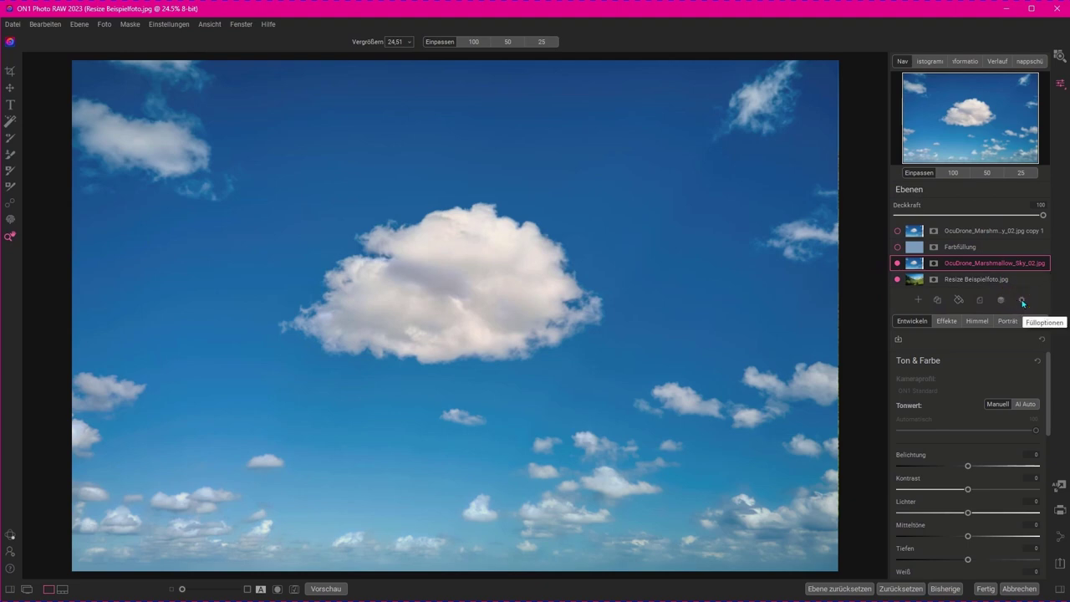
pyautogui.click(1021, 299)
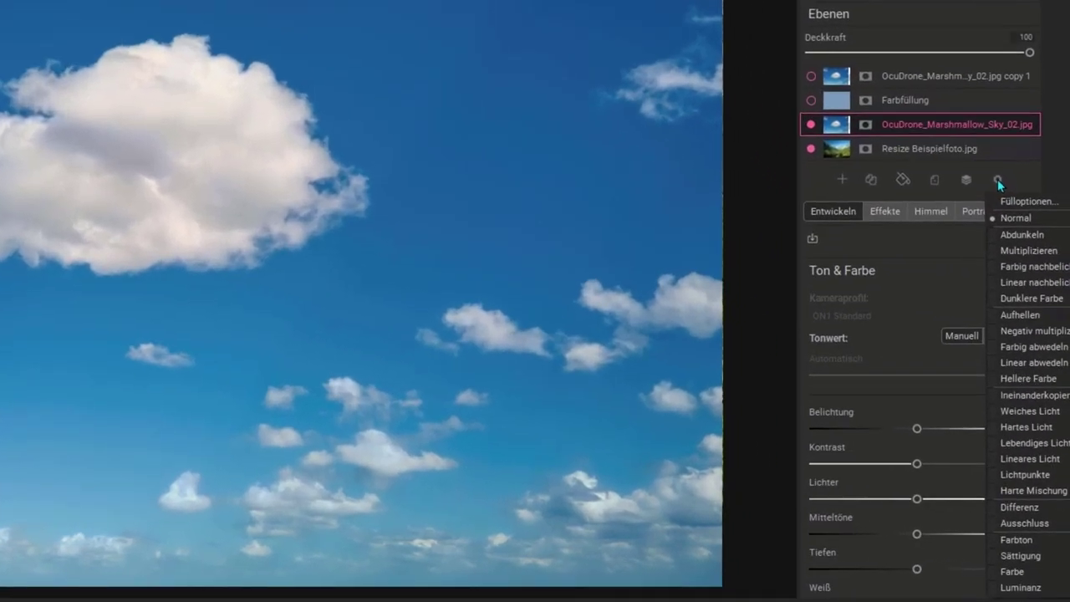
pyautogui.click(997, 179)
pyautogui.click(1000, 186)
pyautogui.click(1013, 217)
pyautogui.click(1012, 164)
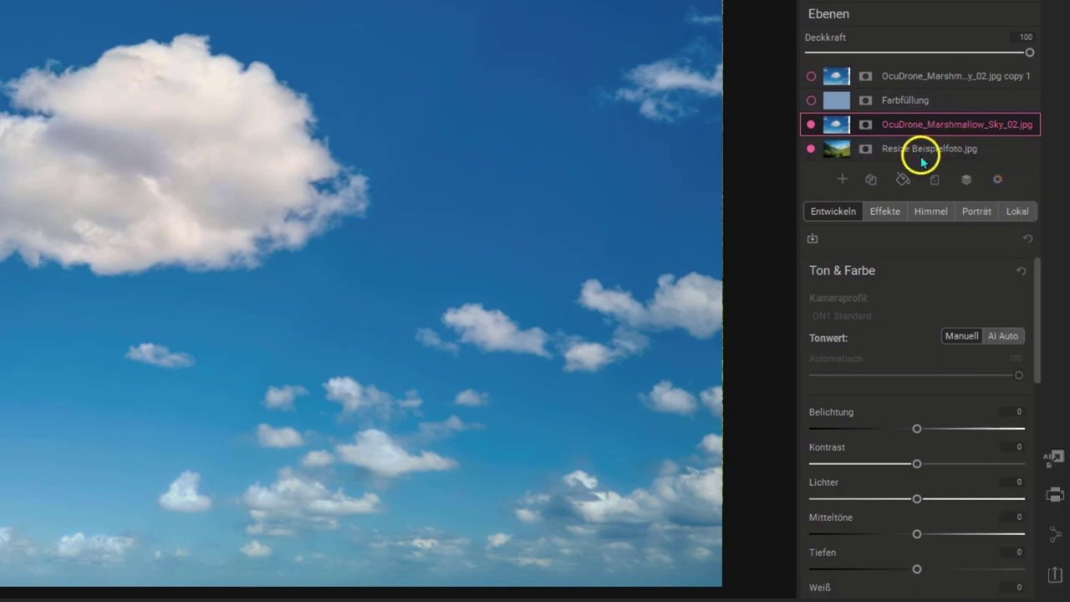
pyautogui.click(997, 179)
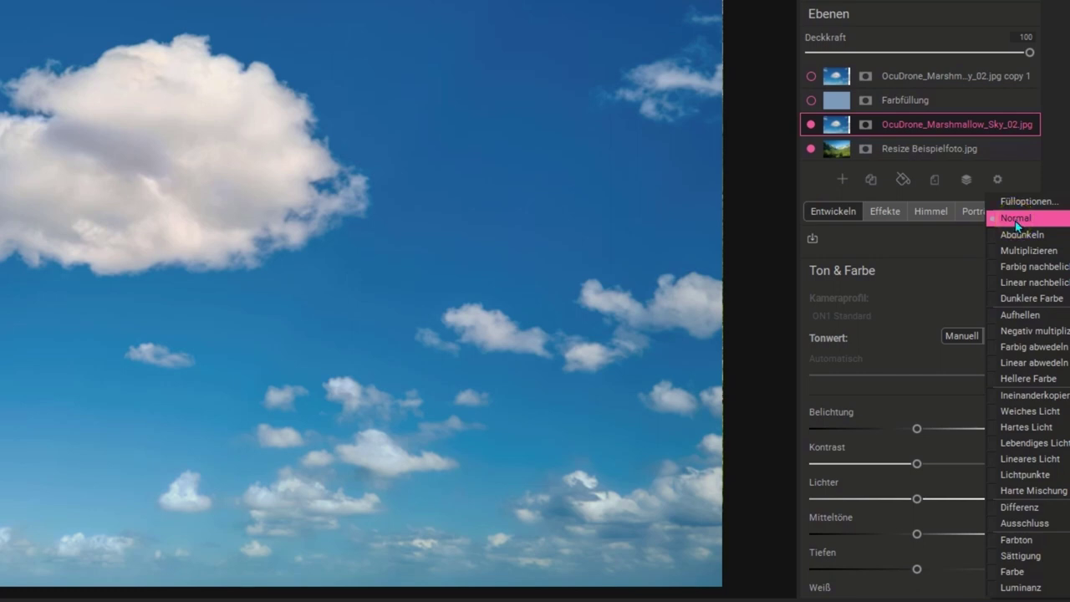
pyautogui.click(1017, 238)
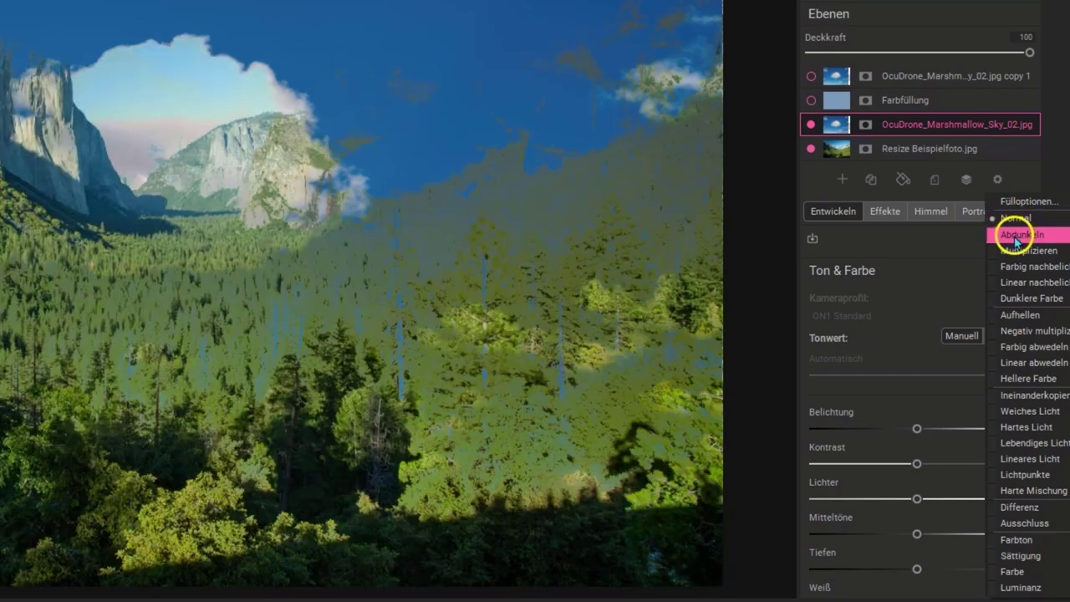
pyautogui.click(1023, 252)
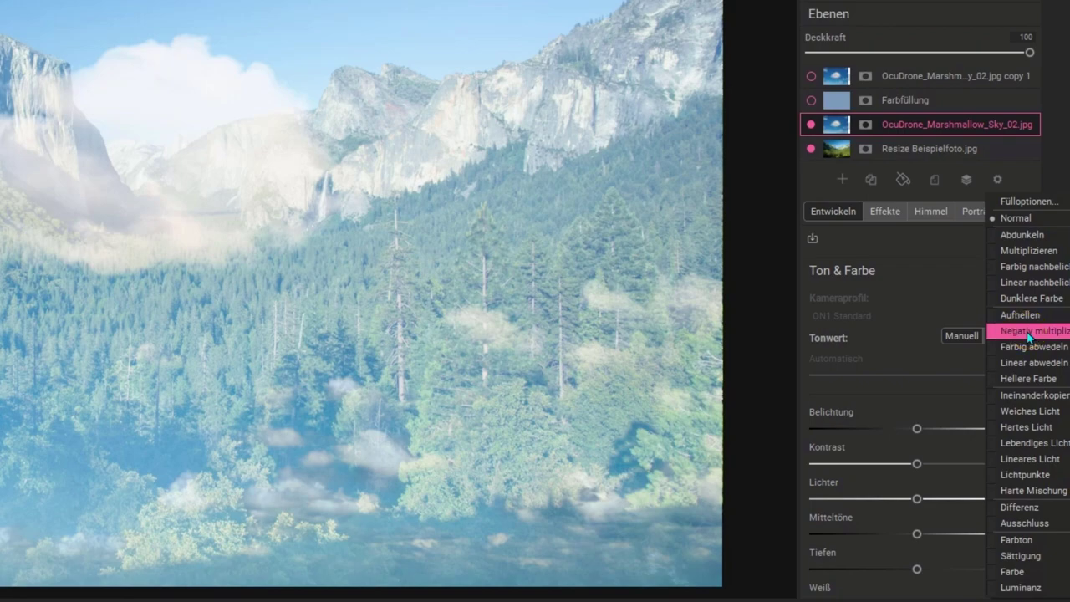
pyautogui.click(1028, 331)
pyautogui.click(1026, 316)
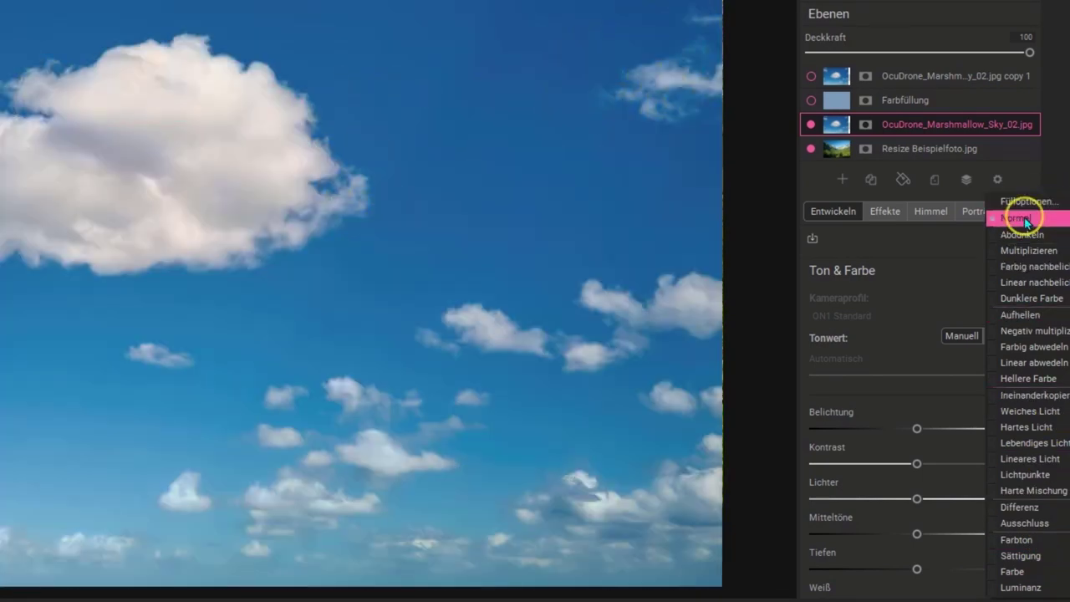
pyautogui.click(1018, 219)
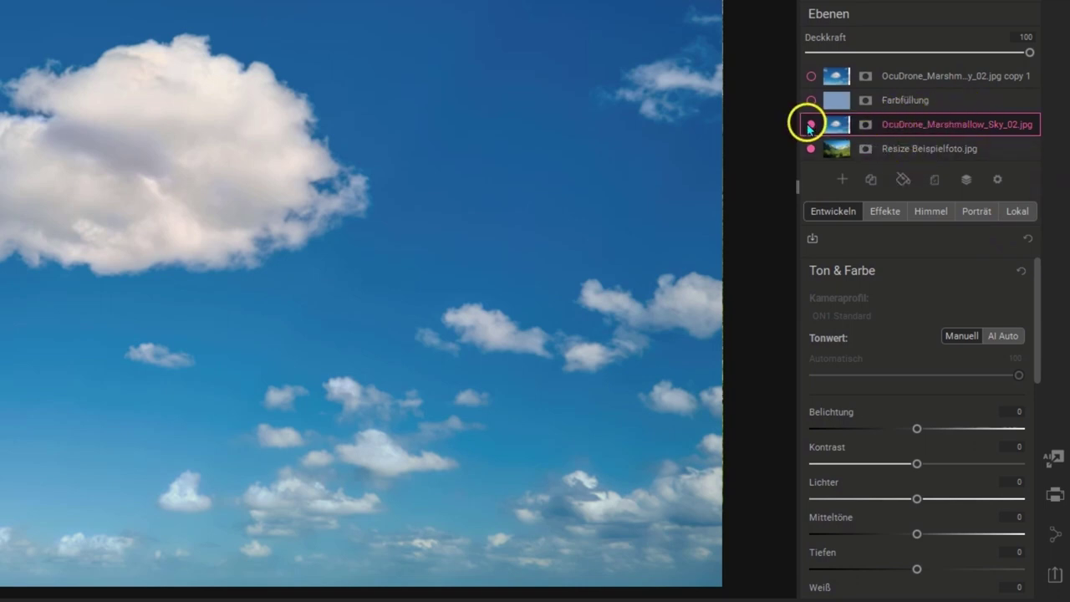
pyautogui.moveTo(844, 124); pyautogui.dragTo(909, 153)
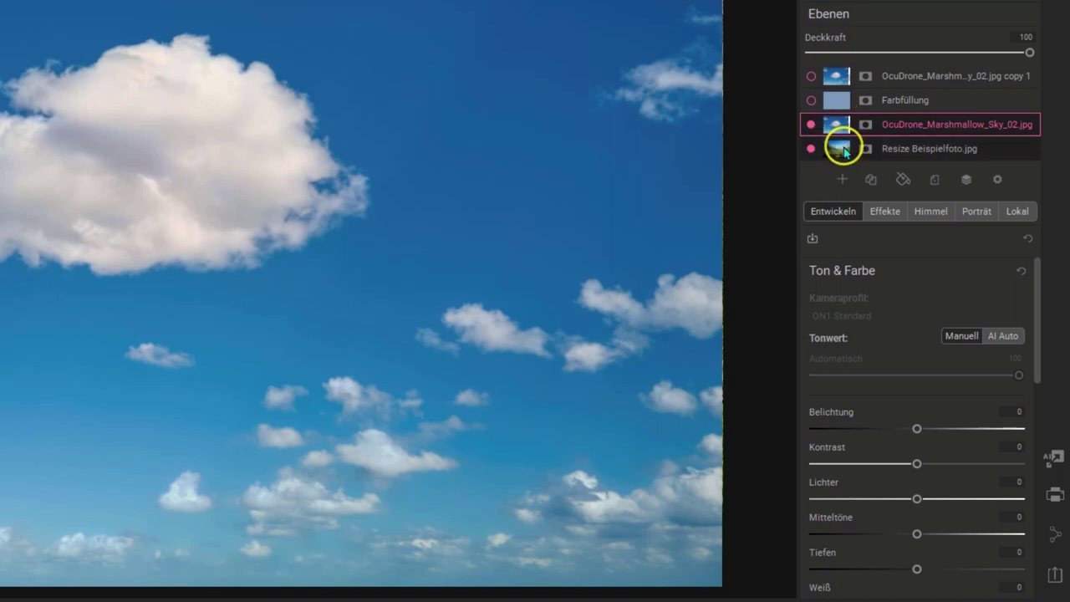
pyautogui.click(908, 151)
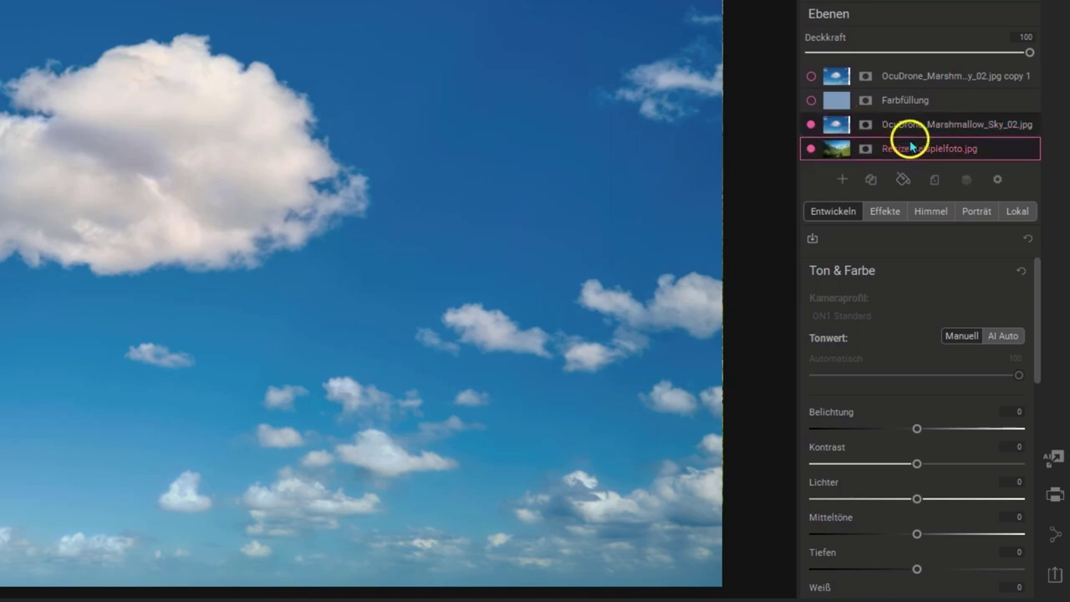
pyautogui.click(997, 179)
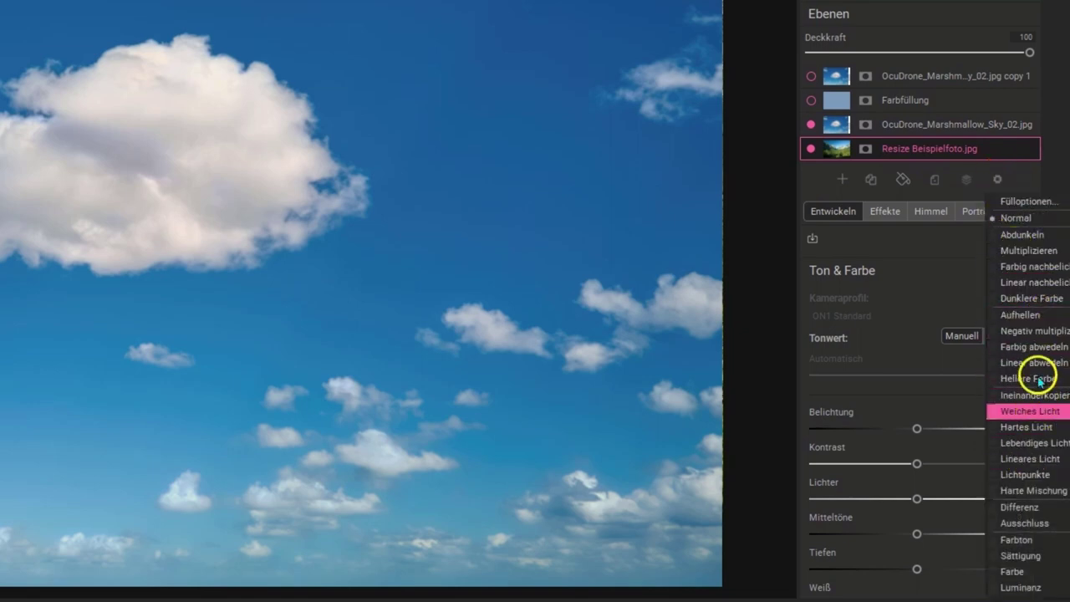
pyautogui.click(1028, 218)
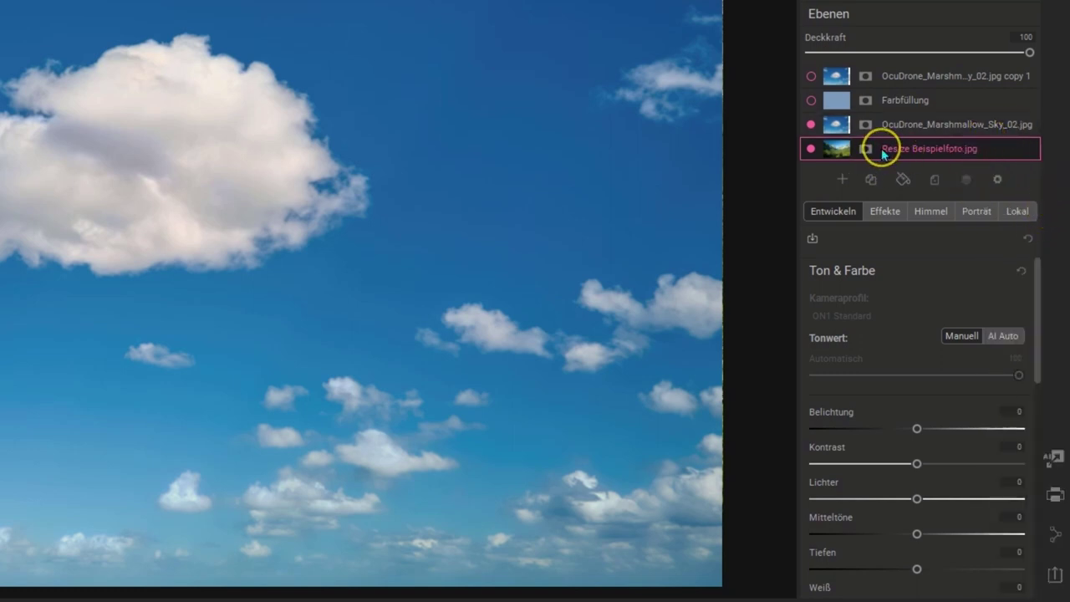
pyautogui.click(948, 127)
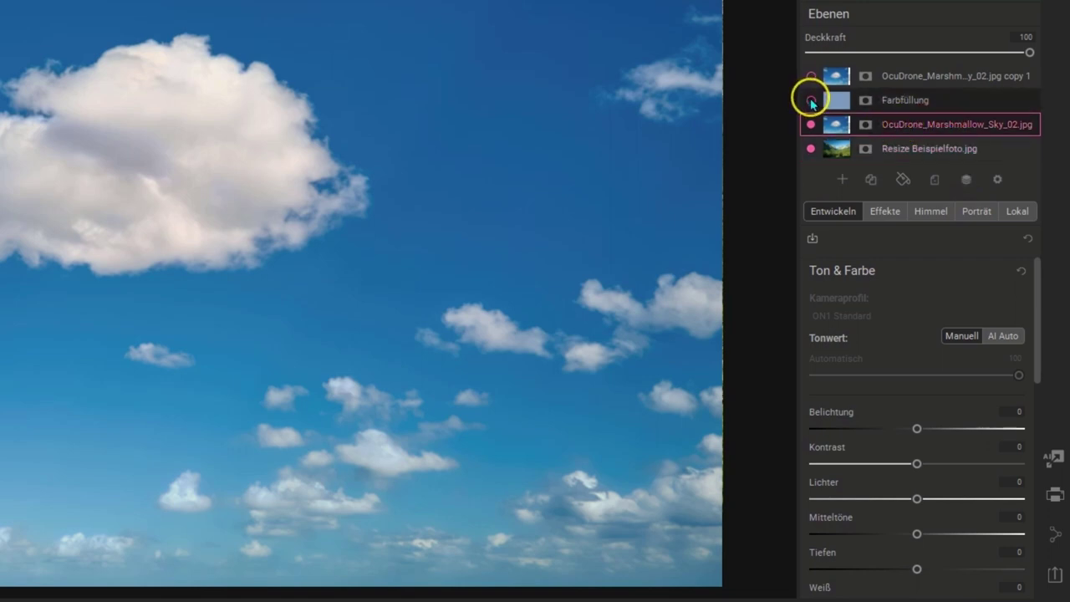
# - Show and select the Farbfüllung layer, previewing Abdunkeln and Aufhellen blends
pyautogui.click(811, 100)
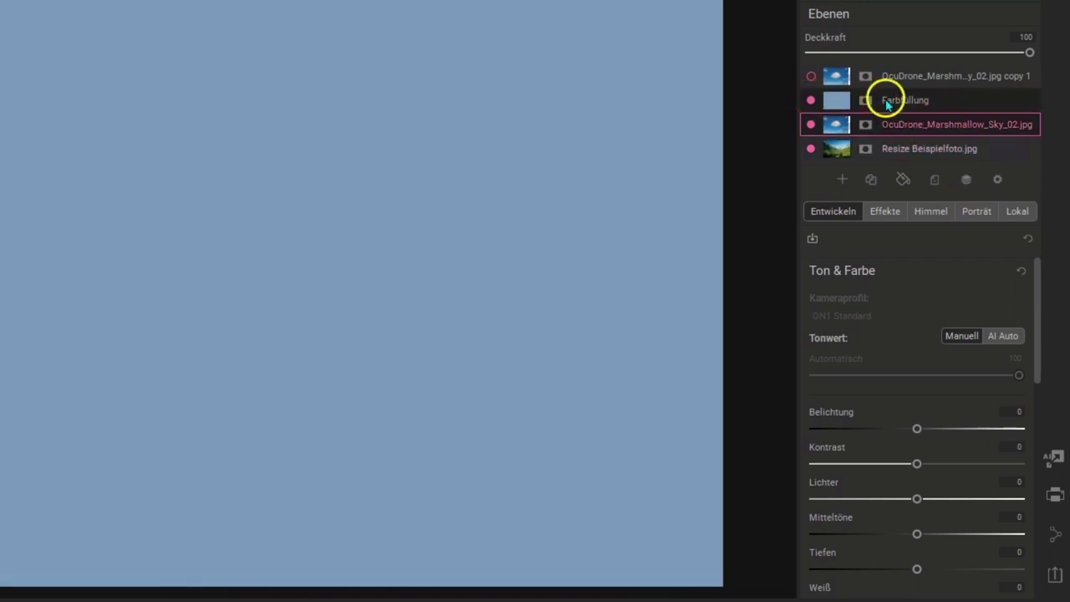
pyautogui.click(892, 100)
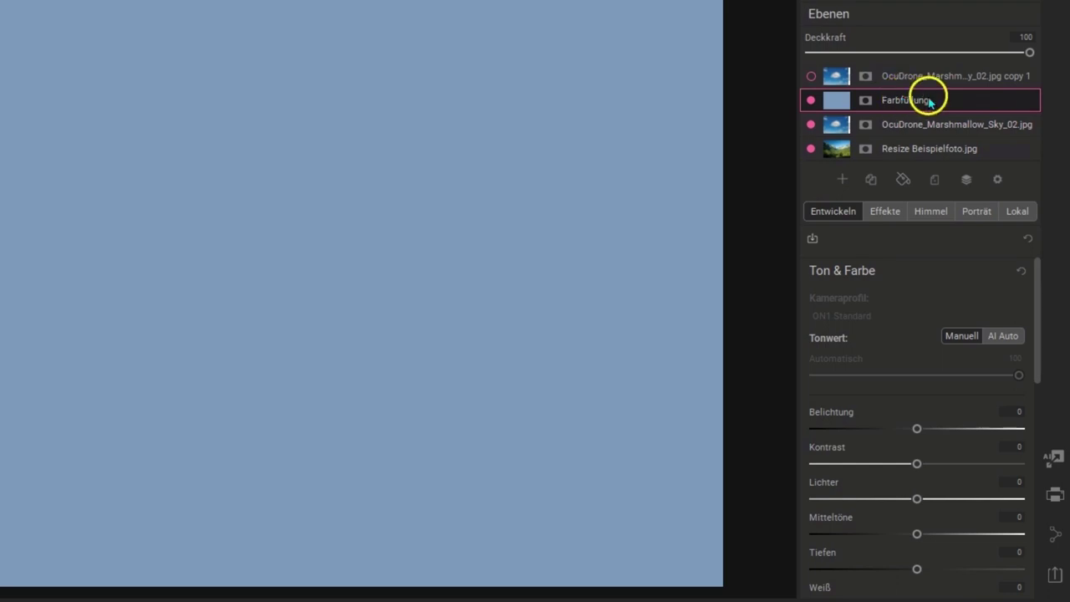
pyautogui.click(996, 178)
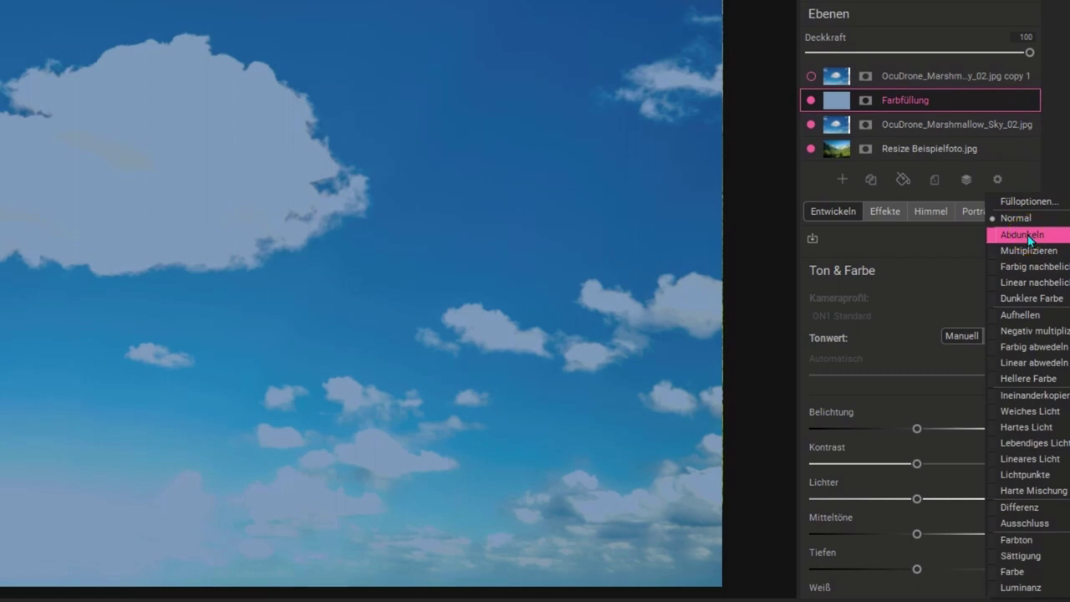
pyautogui.click(1028, 238)
pyautogui.click(1022, 315)
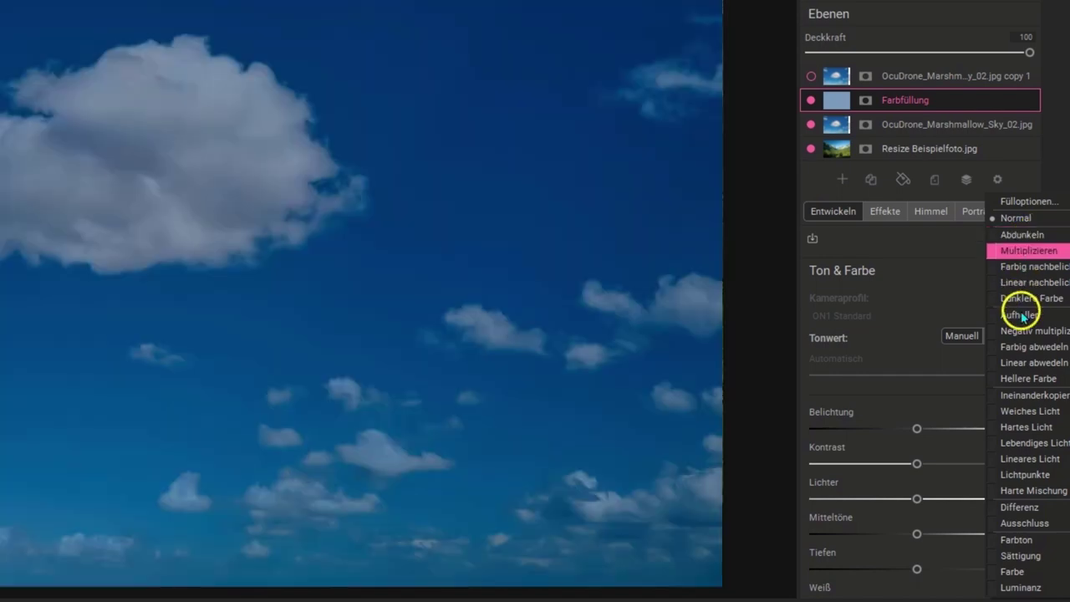
pyautogui.click(1023, 315)
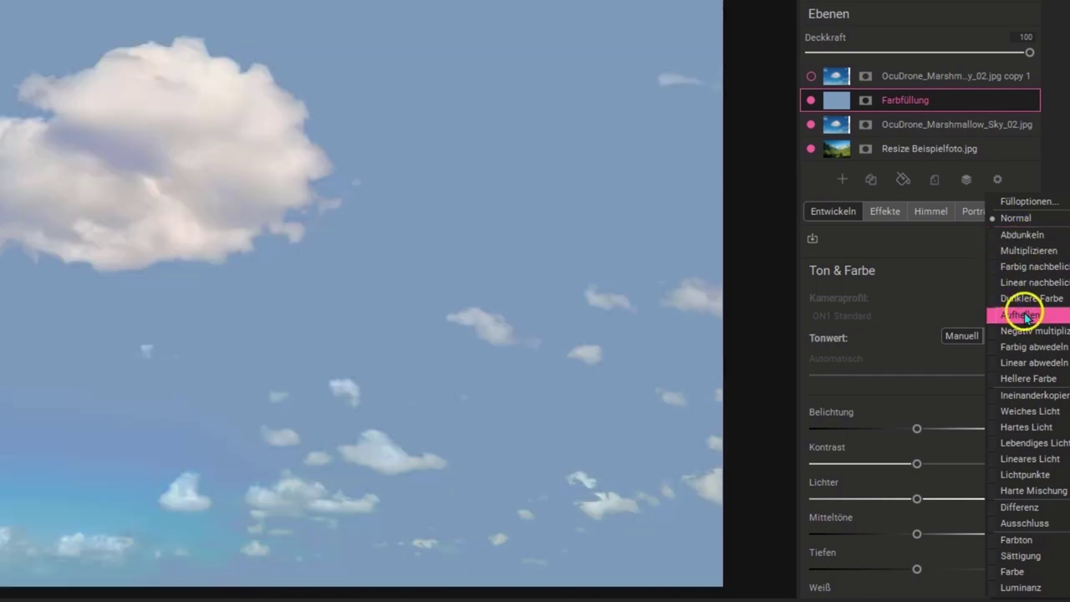
# - Compare Multiplizieren, Linear nachbelichten, Negativ multiplizieren and Farbig abwedeln, then set Normal
pyautogui.click(1027, 318)
pyautogui.click(1030, 251)
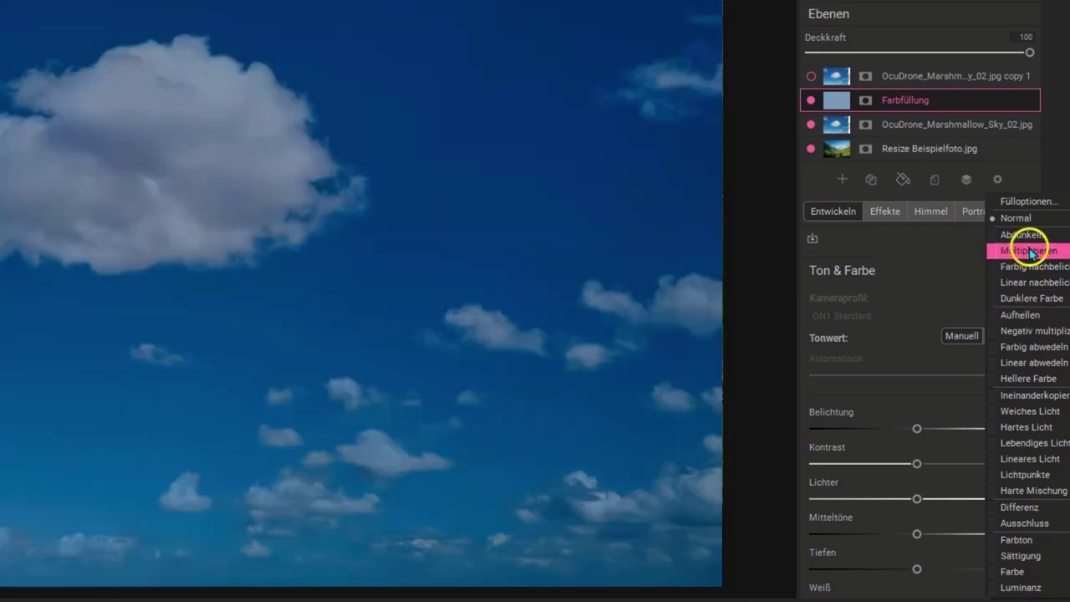
pyautogui.click(1031, 282)
pyautogui.click(1034, 330)
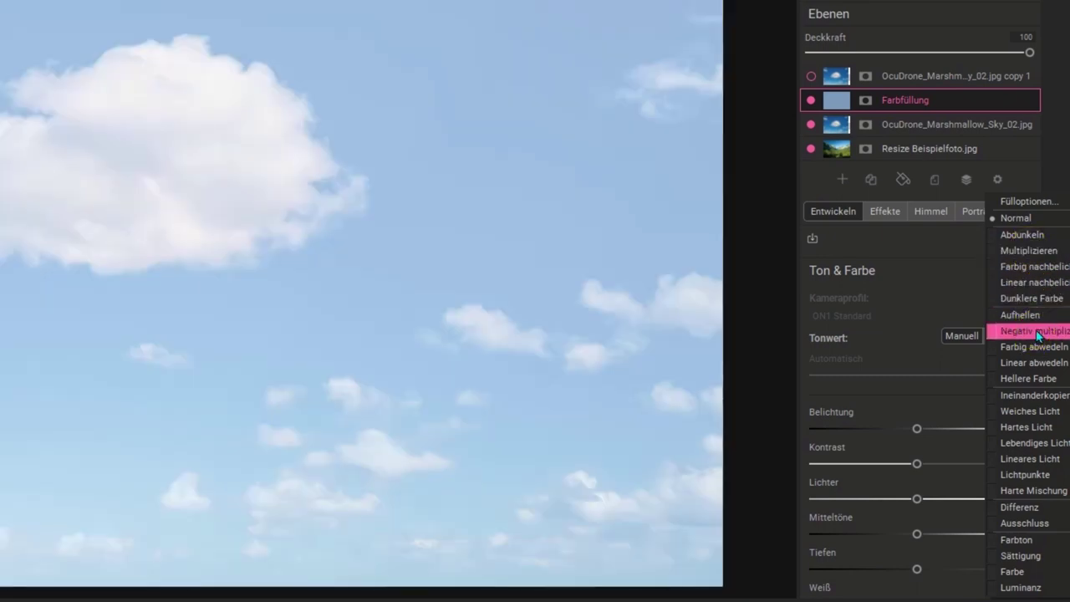
pyautogui.click(1035, 344)
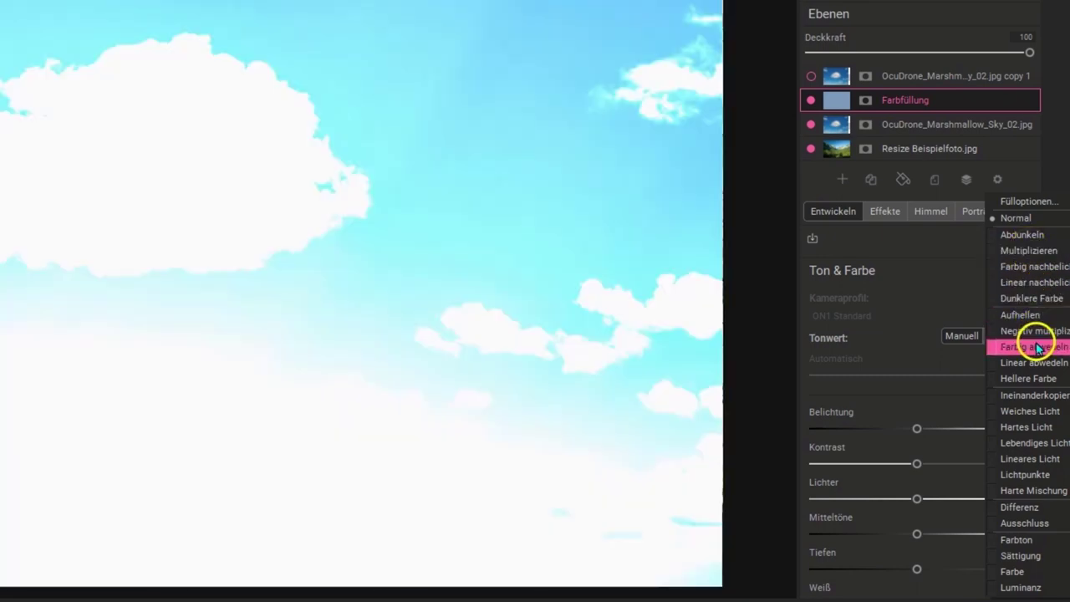
pyautogui.click(1033, 394)
pyautogui.click(1035, 330)
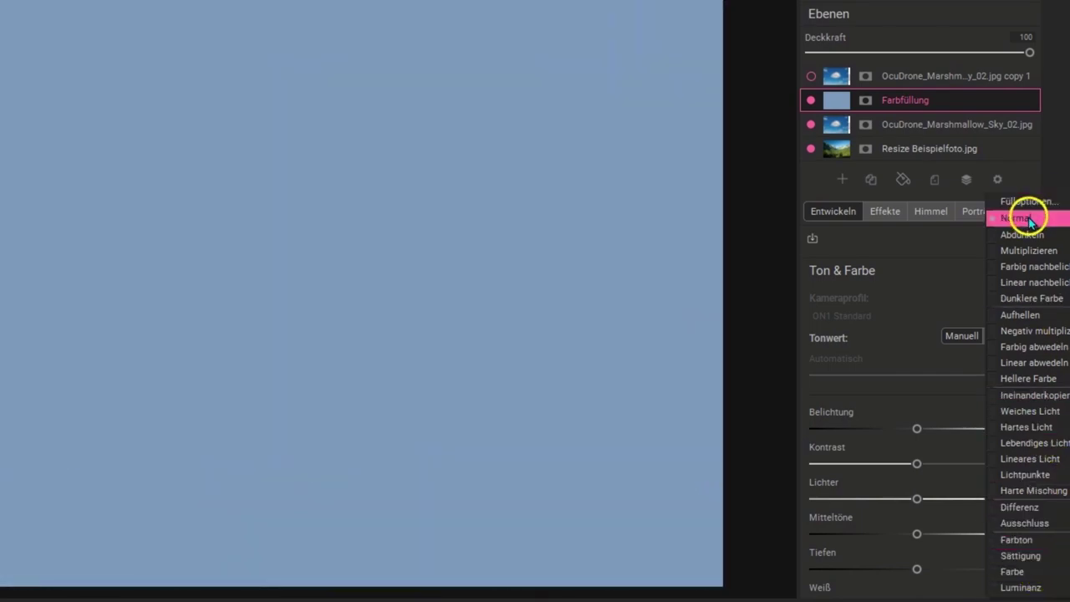
pyautogui.click(1030, 220)
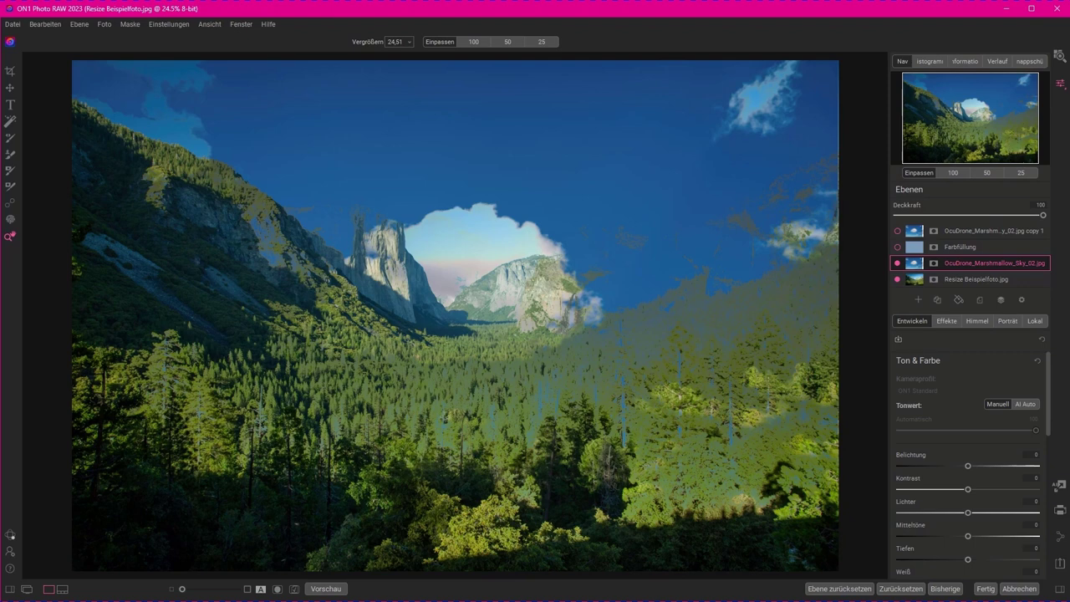
# - In the sky layer's Fülloptionen, keep Abdunkeln and apply it to Neutral, range 40
pyautogui.click(1033, 297)
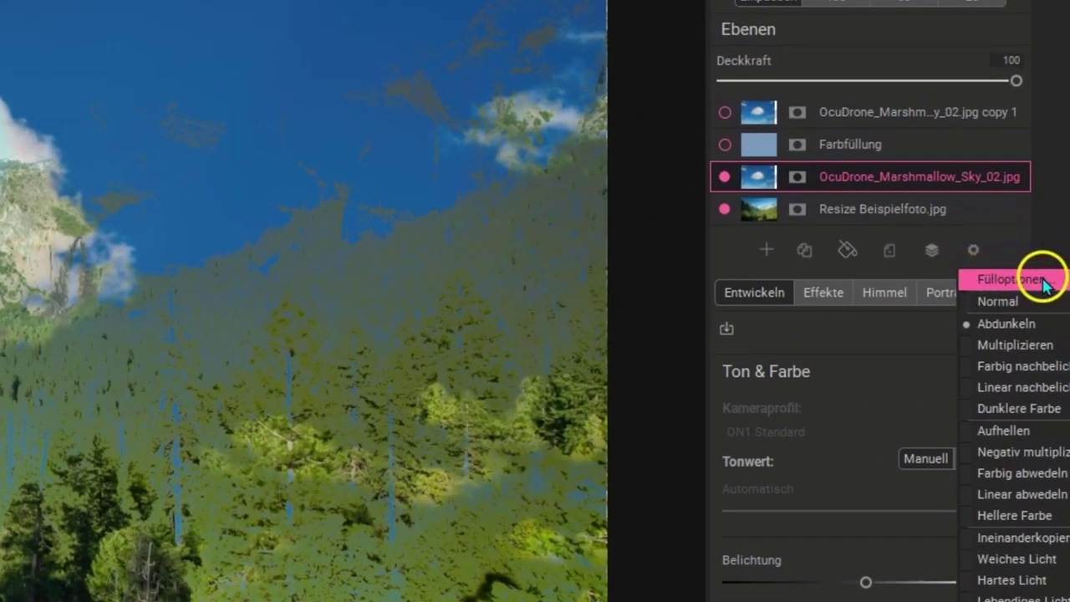
pyautogui.click(1045, 279)
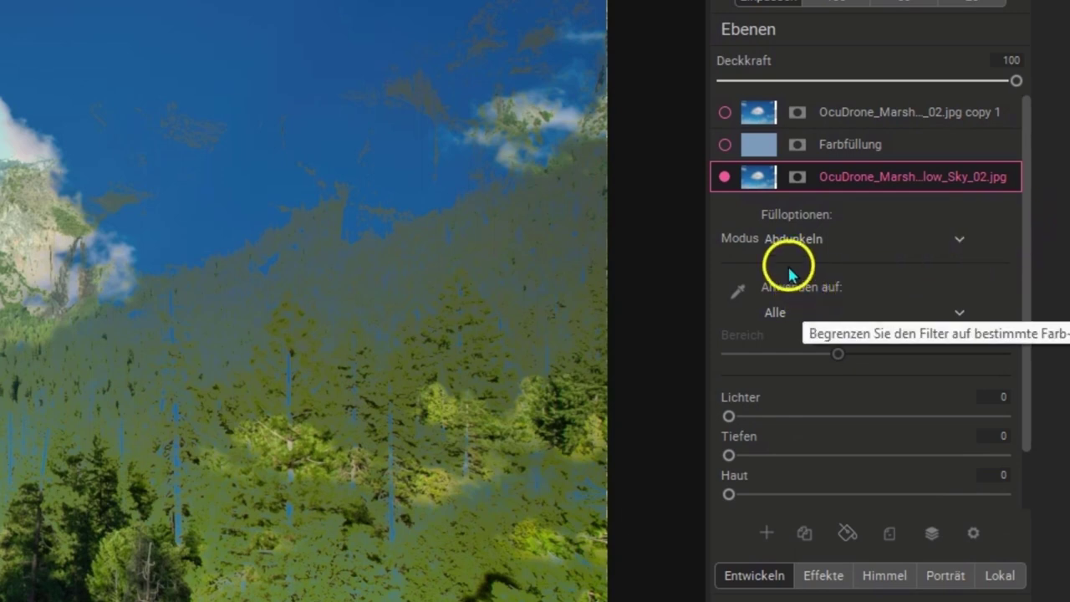
pyautogui.click(959, 239)
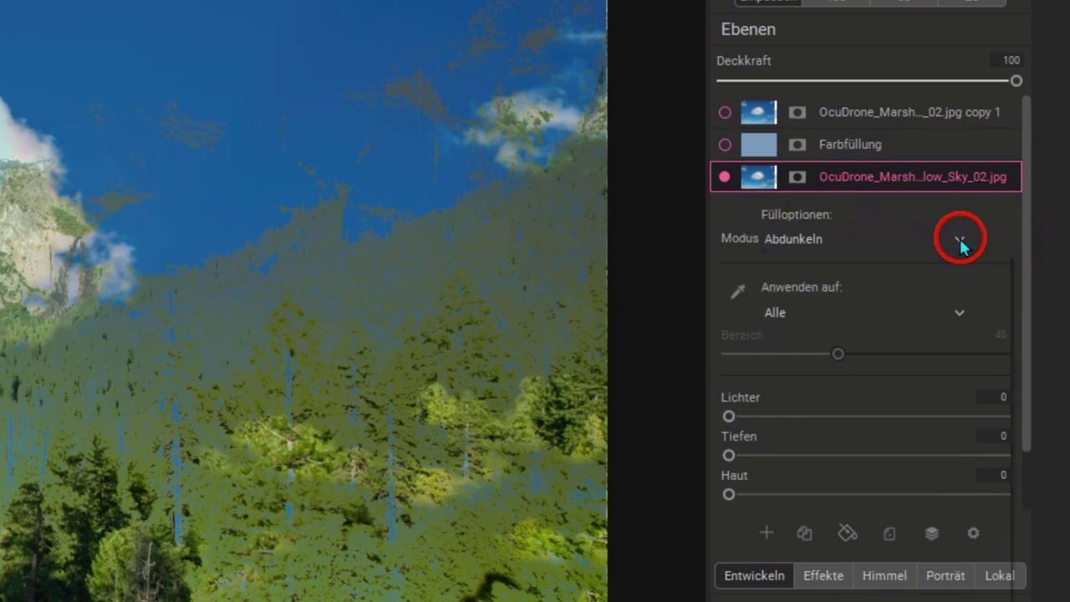
pyautogui.click(960, 240)
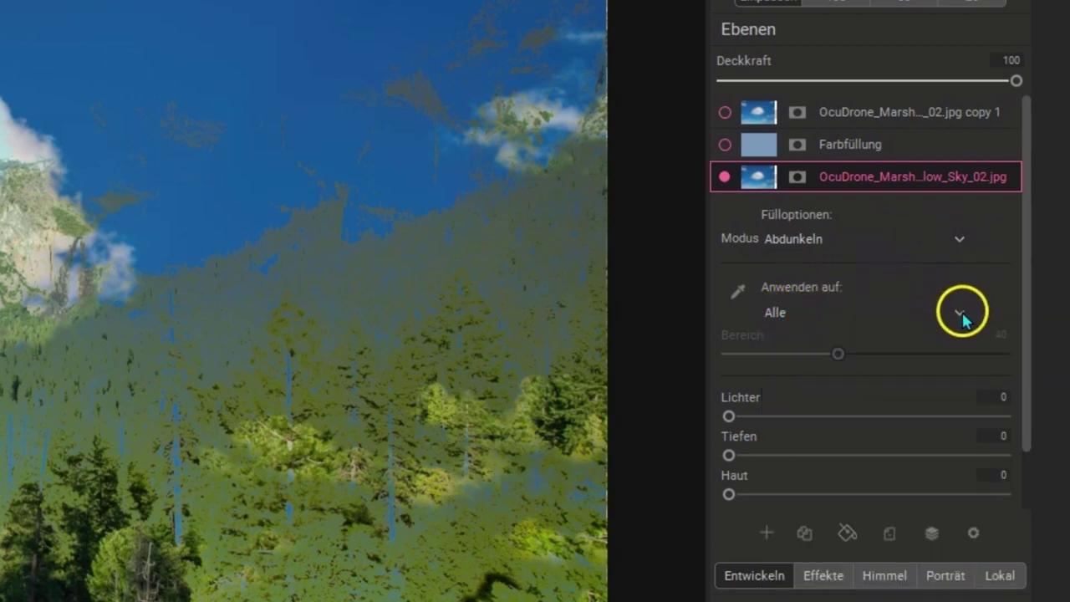
pyautogui.click(957, 315)
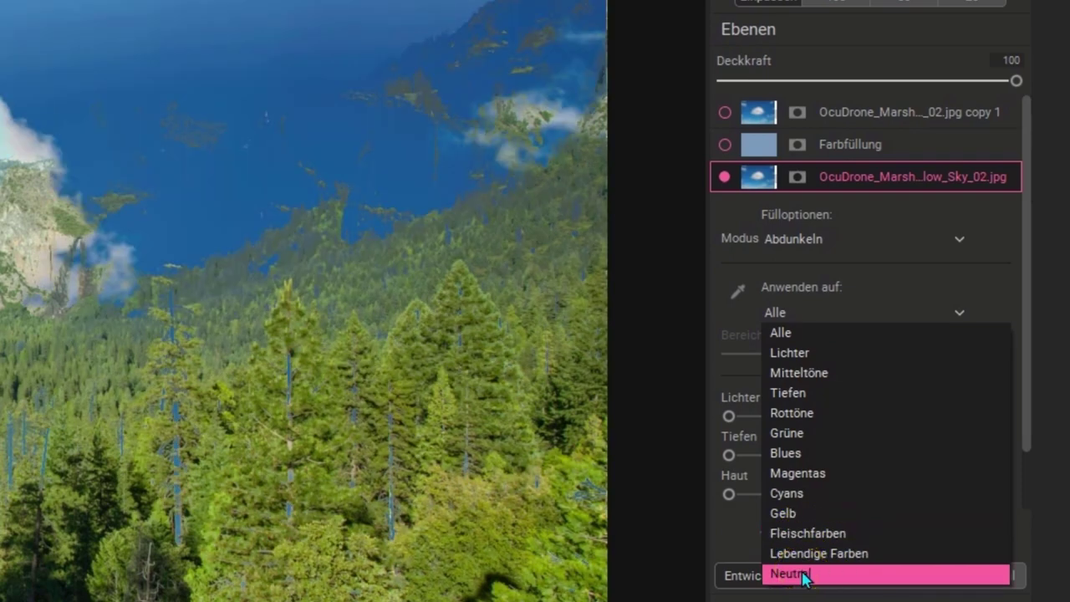
pyautogui.click(927, 574)
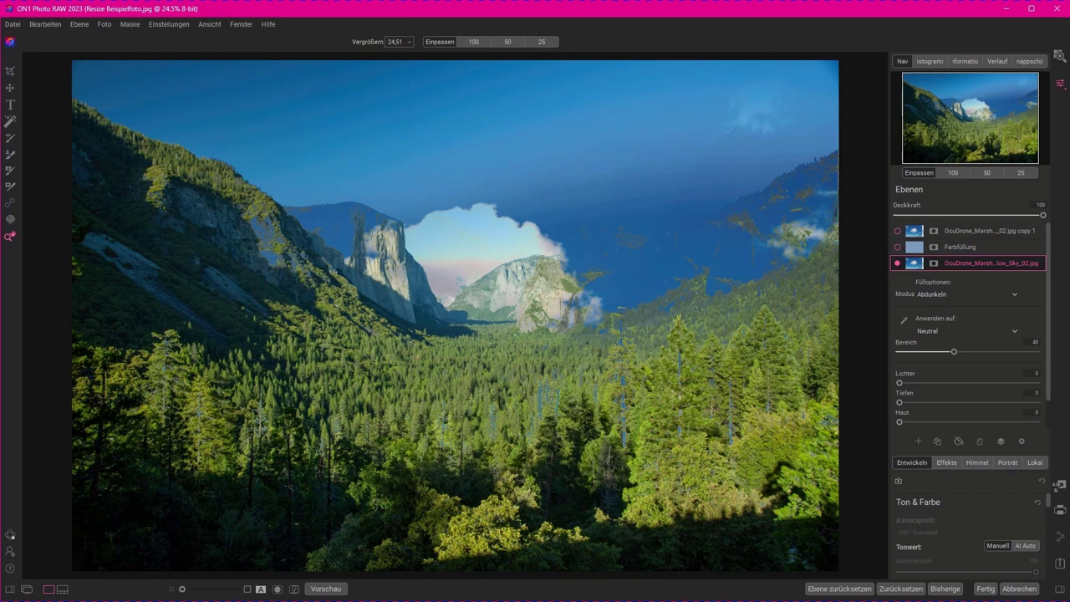
# - Cancel the layered edit with Abbrechen and confirm discarding the changes
pyautogui.moveTo(1045, 304); pyautogui.dragTo(1051, 288)
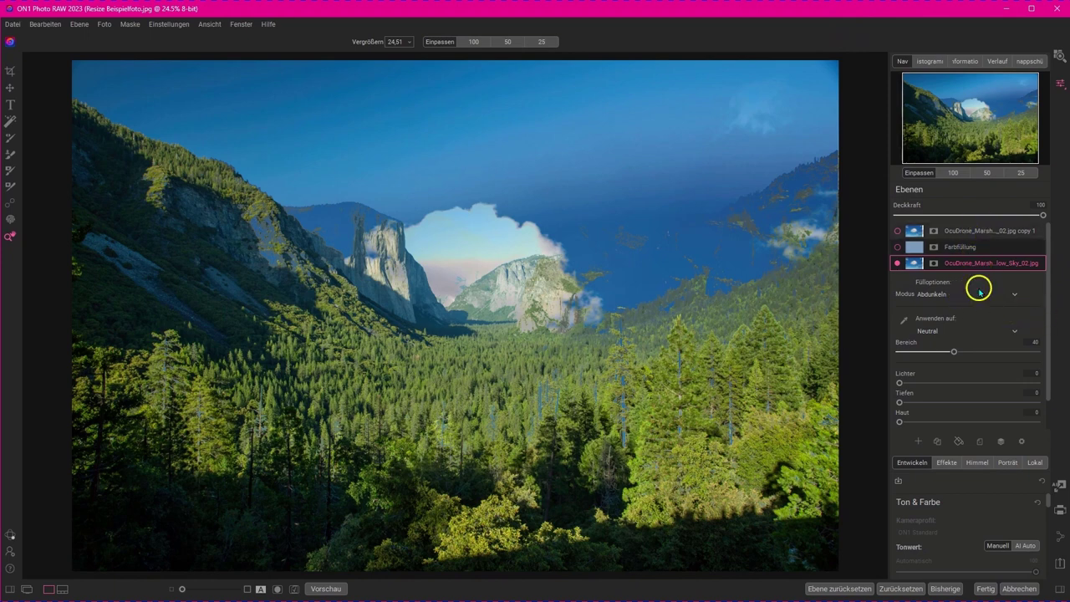
pyautogui.click(1019, 589)
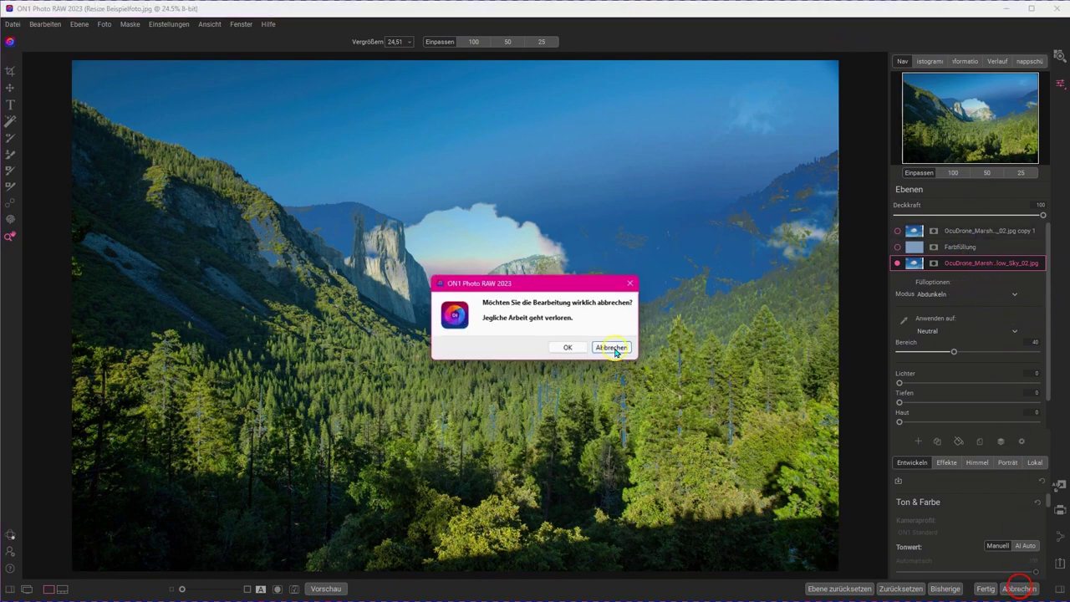
pyautogui.click(563, 349)
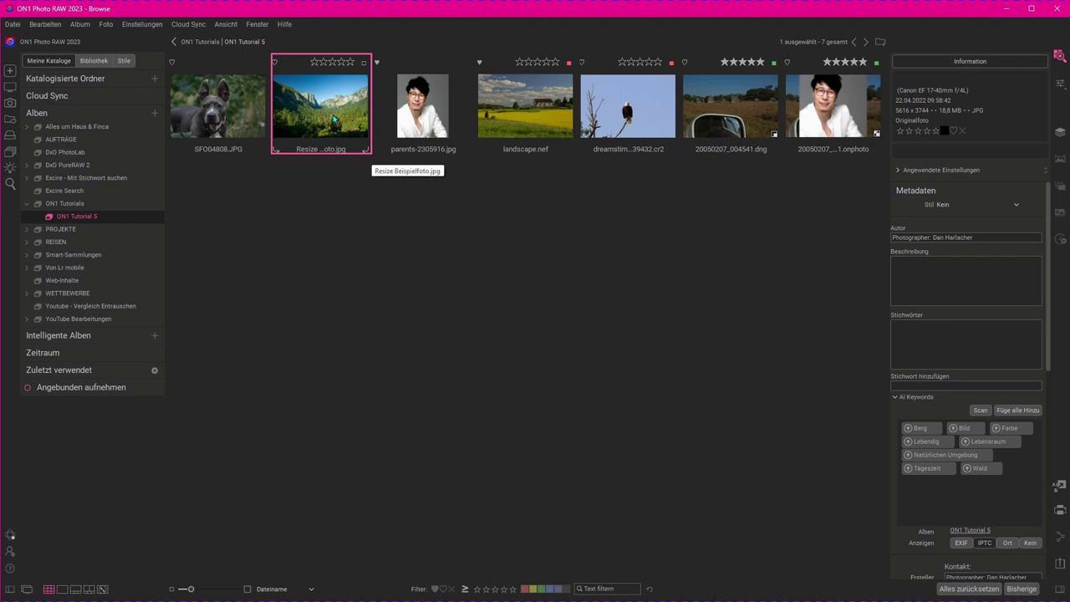
# - Open the Yosemite and eagle photos as layers, disabling the repeat confirmation message
pyautogui.keyDown('ctrl'); pyautogui.click(600, 97); pyautogui.keyUp('ctrl')
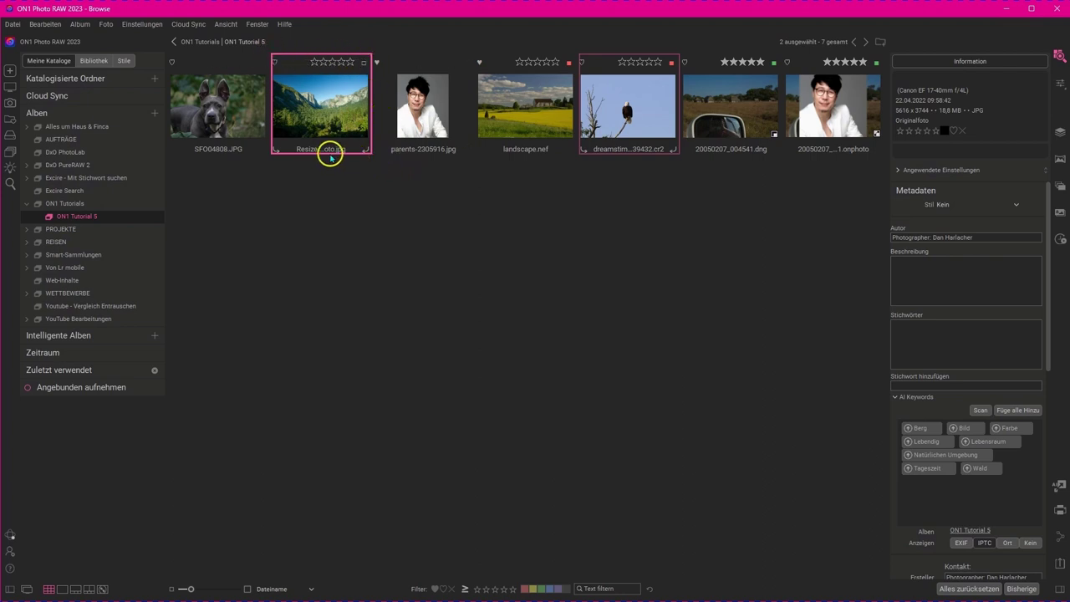
pyautogui.click(619, 106)
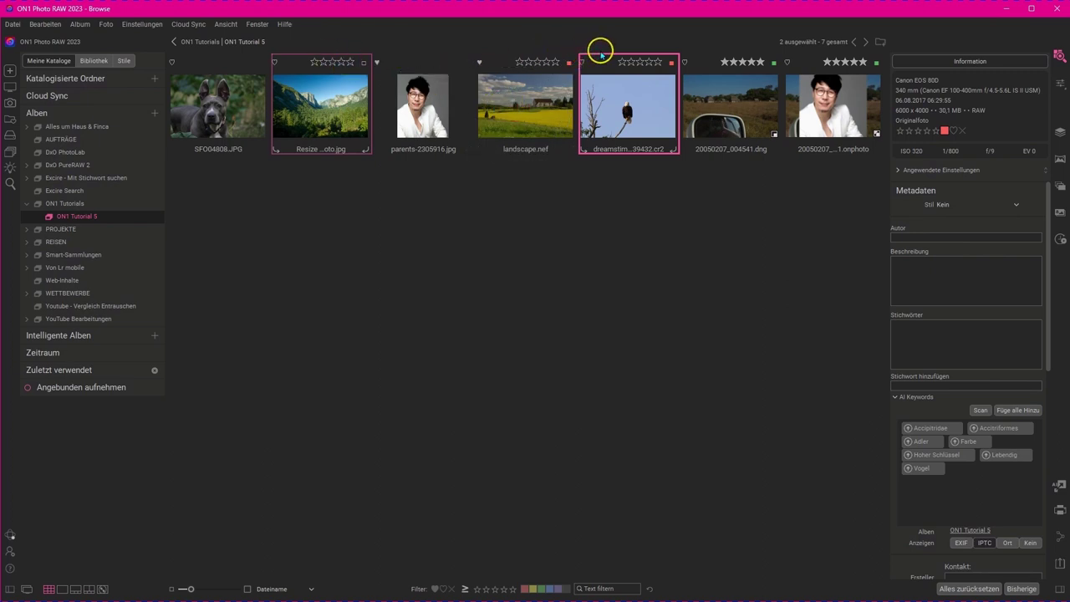
pyautogui.click(346, 118)
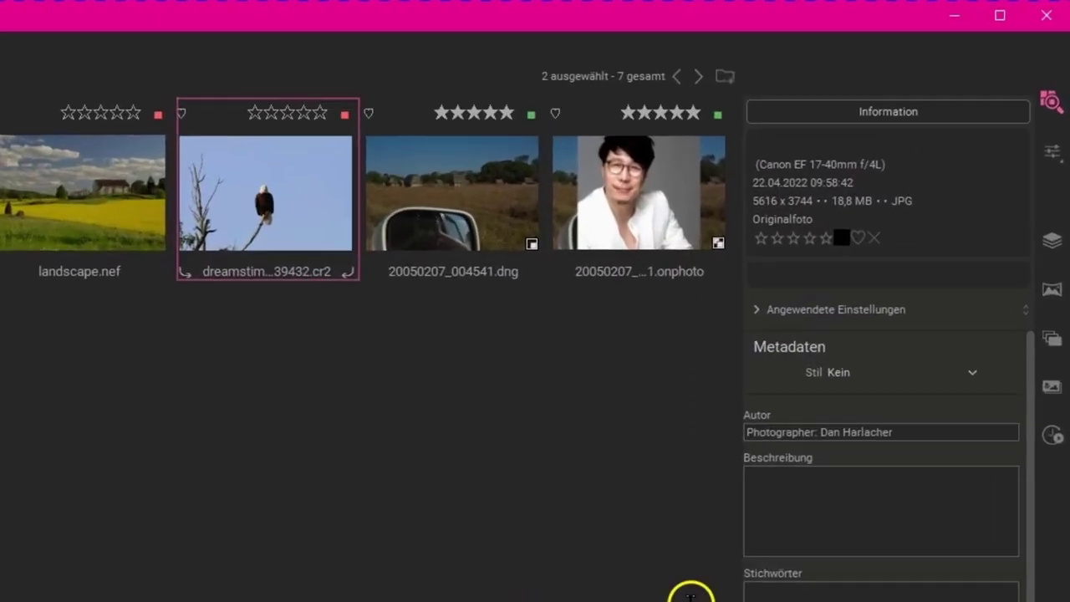
pyautogui.click(1051, 266)
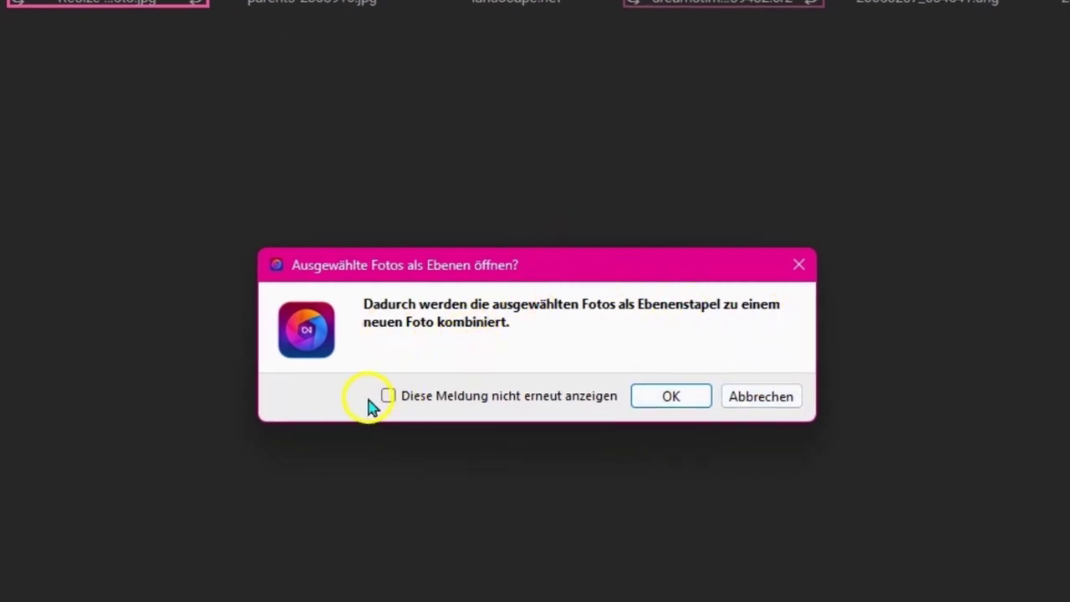
pyautogui.click(388, 396)
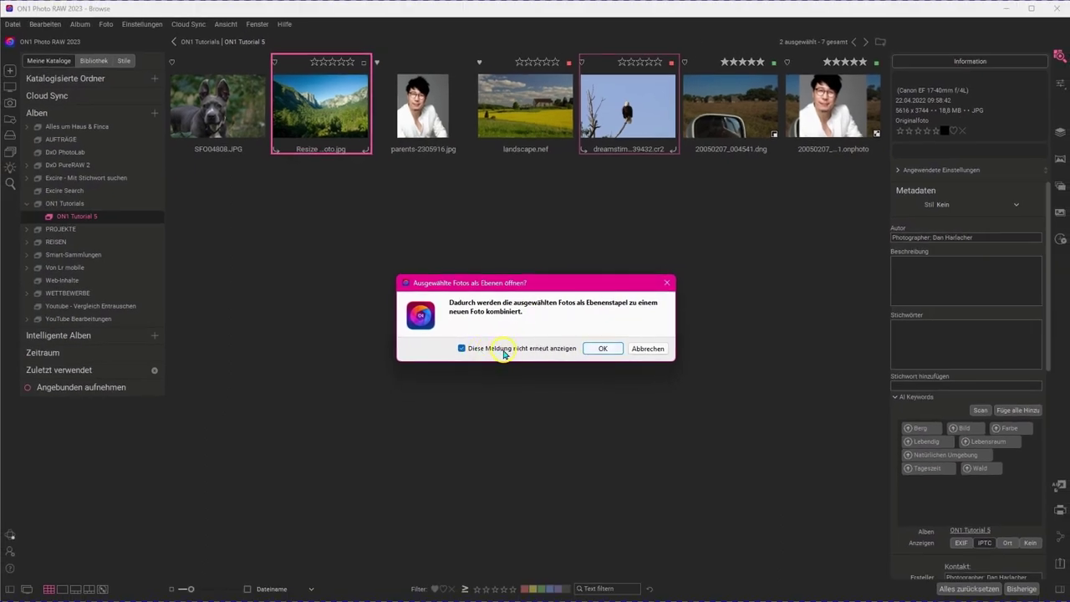
pyautogui.click(598, 348)
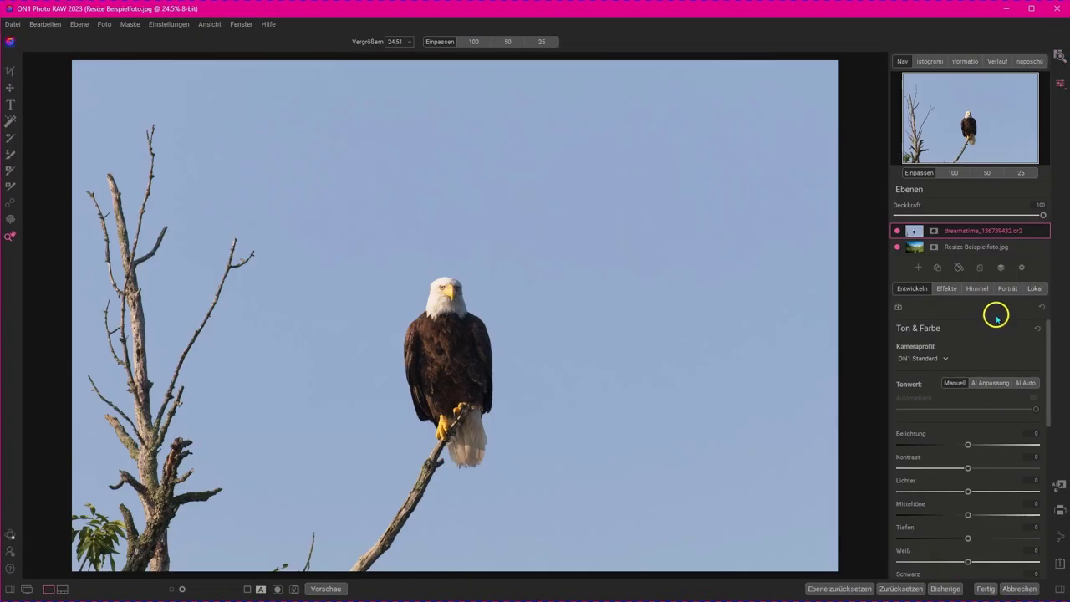
# - Briefly hide the eagle layer to view the valley, then rename it 'Bussard'
pyautogui.click(895, 230)
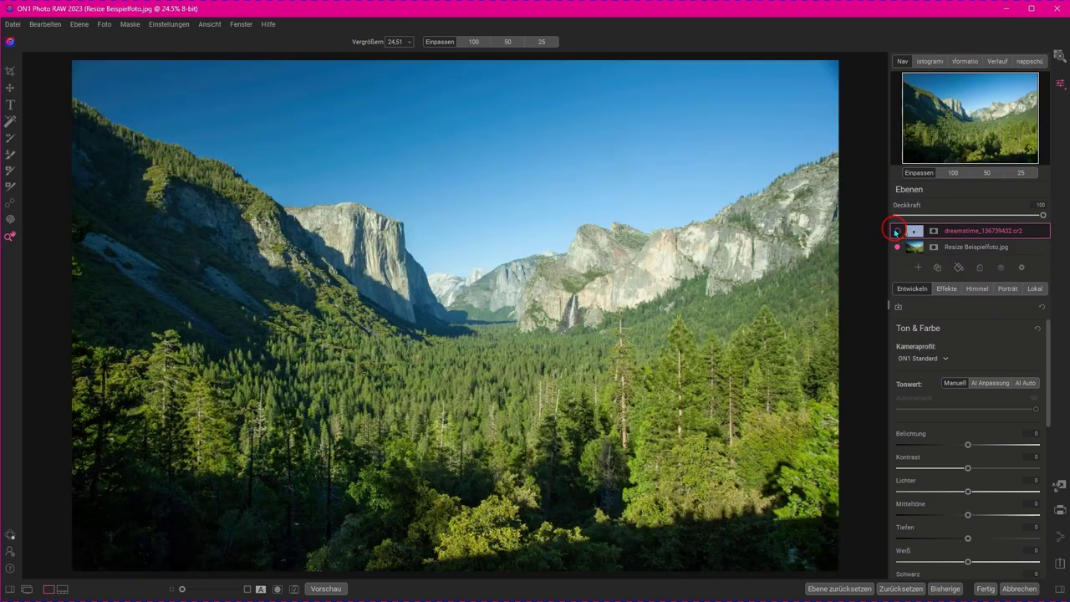
pyautogui.click(896, 231)
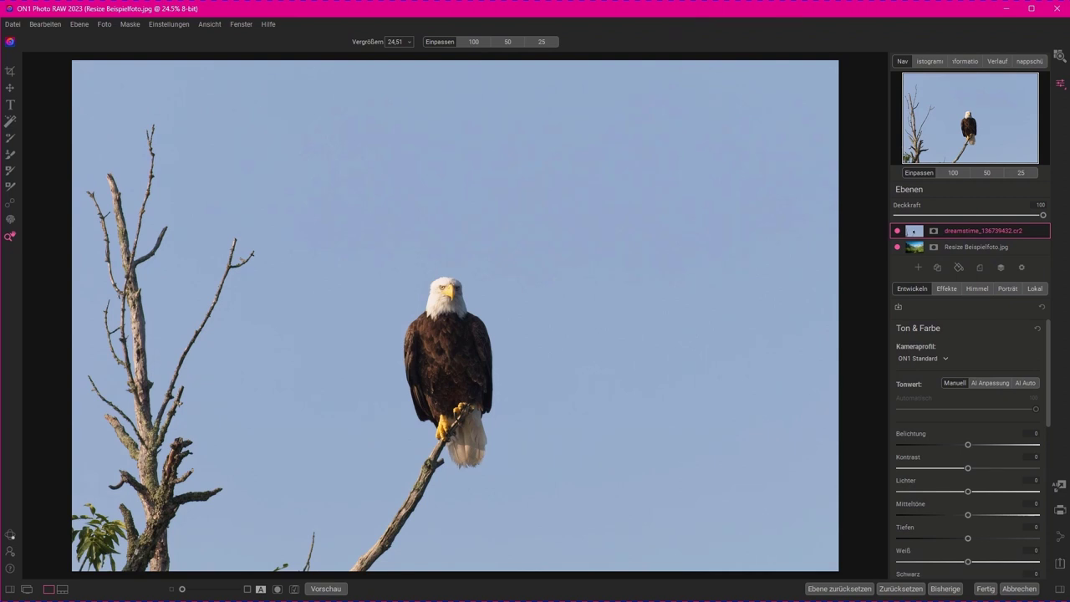
pyautogui.doubleClick(968, 232)
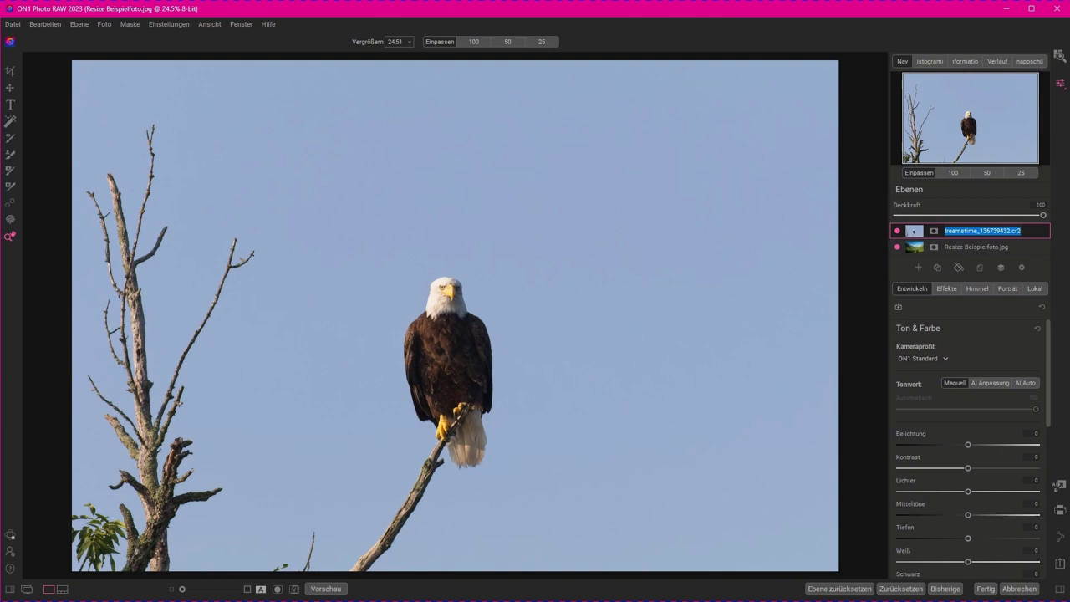
pyautogui.write('Bussard')
pyautogui.click(970, 247)
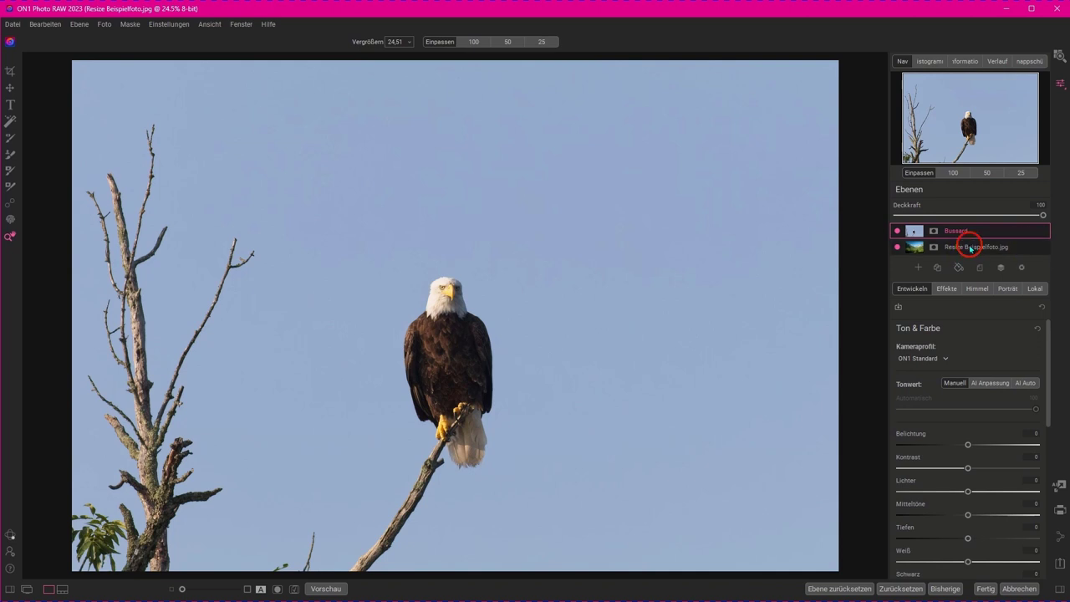
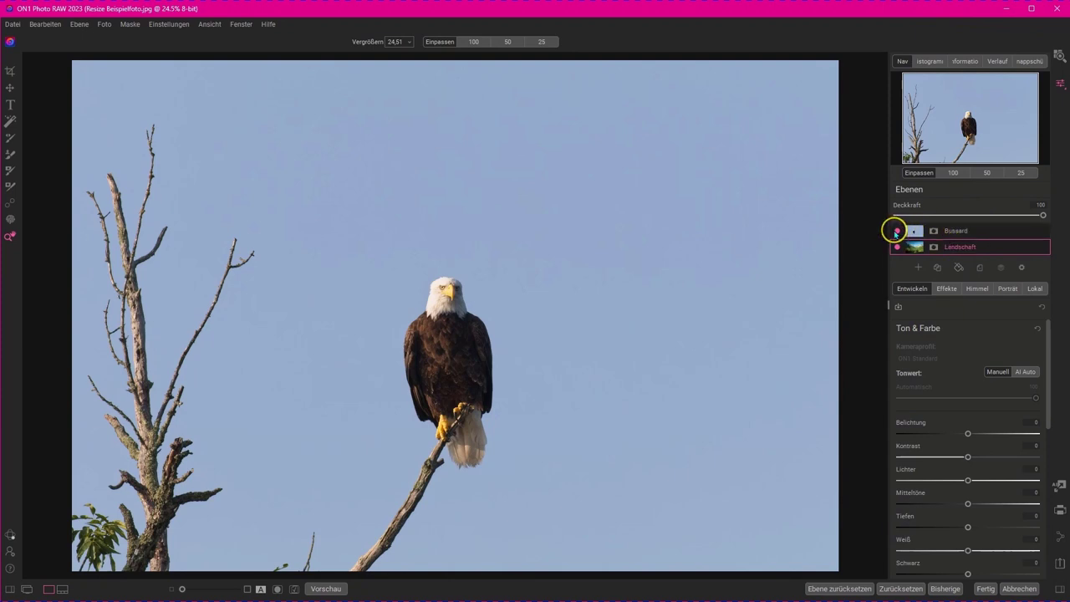
# - Hide and reshow the Bussard eagle layer to check the Landschaft beneath, then select Bussard
pyautogui.click(897, 230)
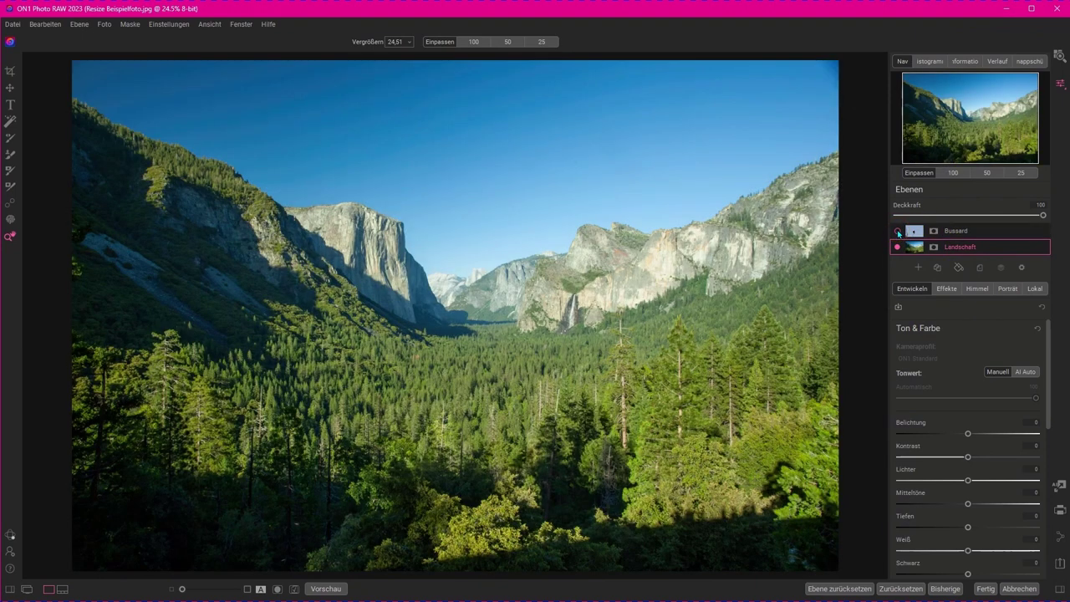
pyautogui.click(897, 231)
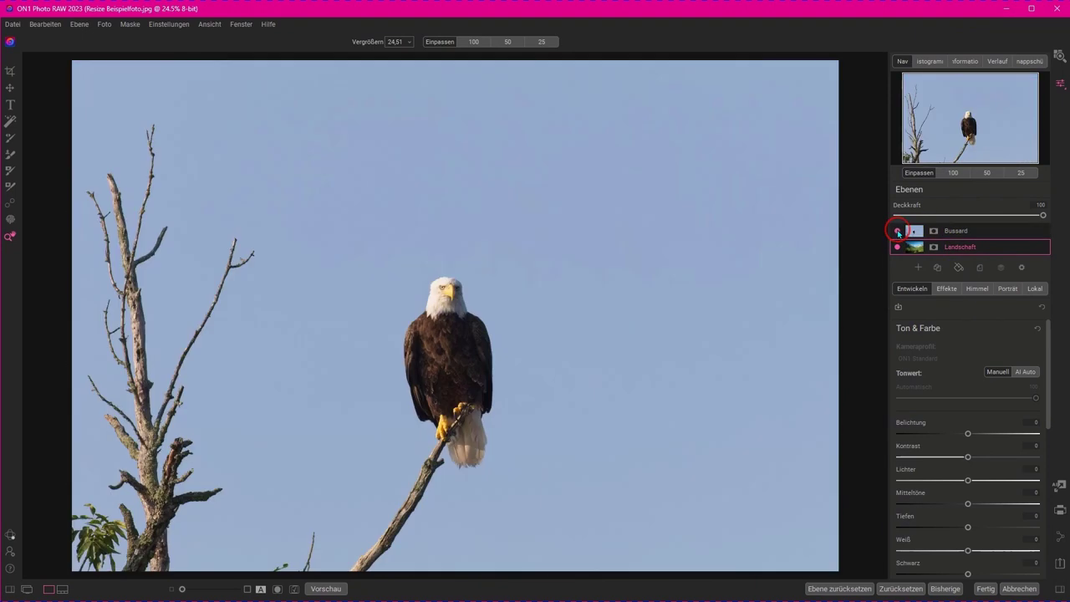
pyautogui.click(965, 233)
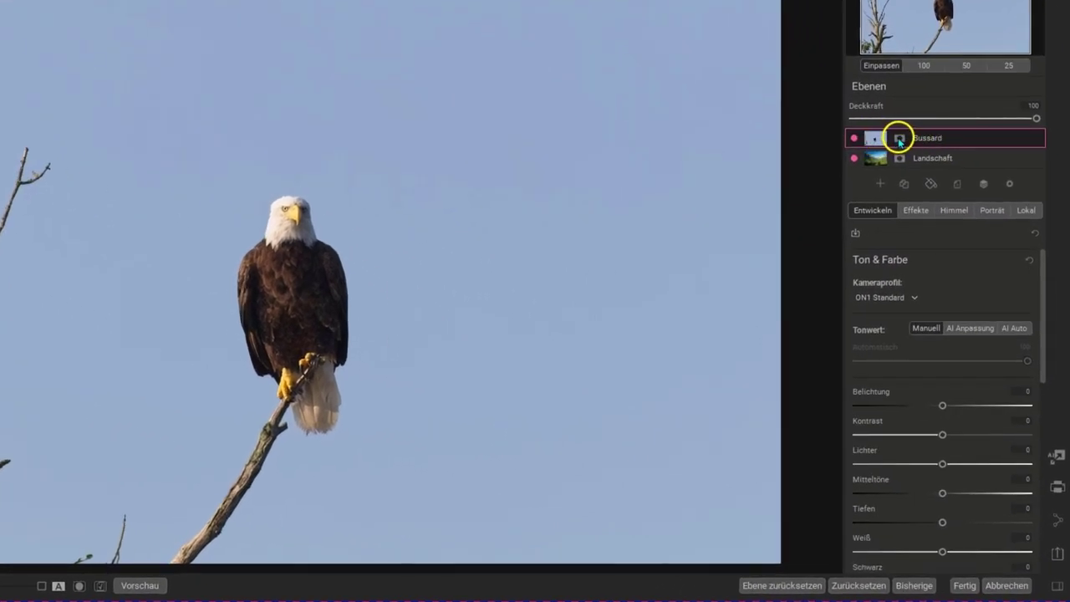
# - Open the Bussard layer's Masken-KI and choose Tier as the AI mask subject
pyautogui.click(900, 140)
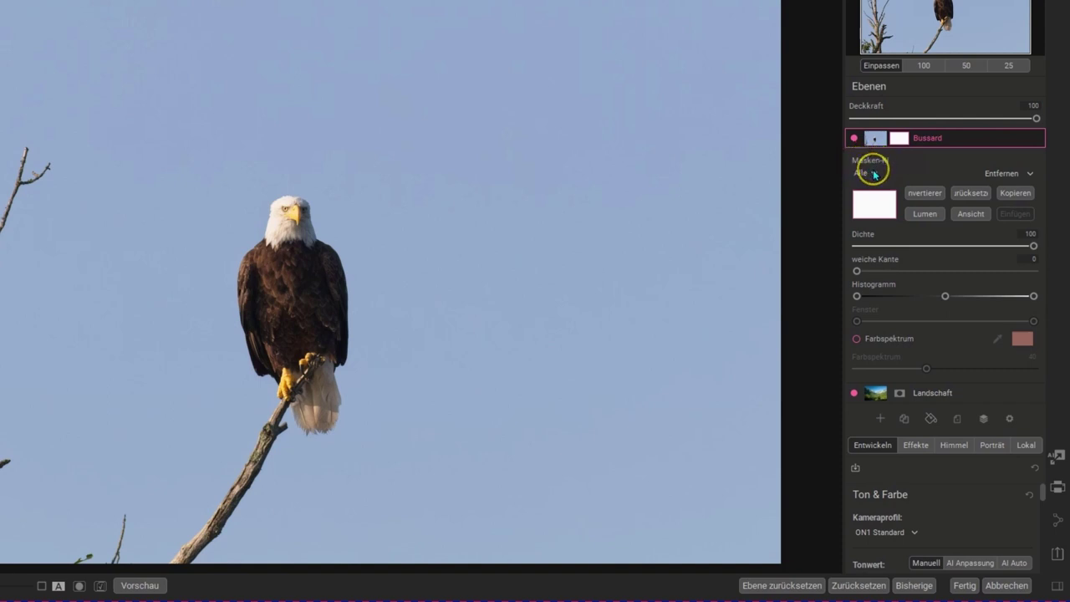
pyautogui.click(874, 174)
pyautogui.click(874, 174)
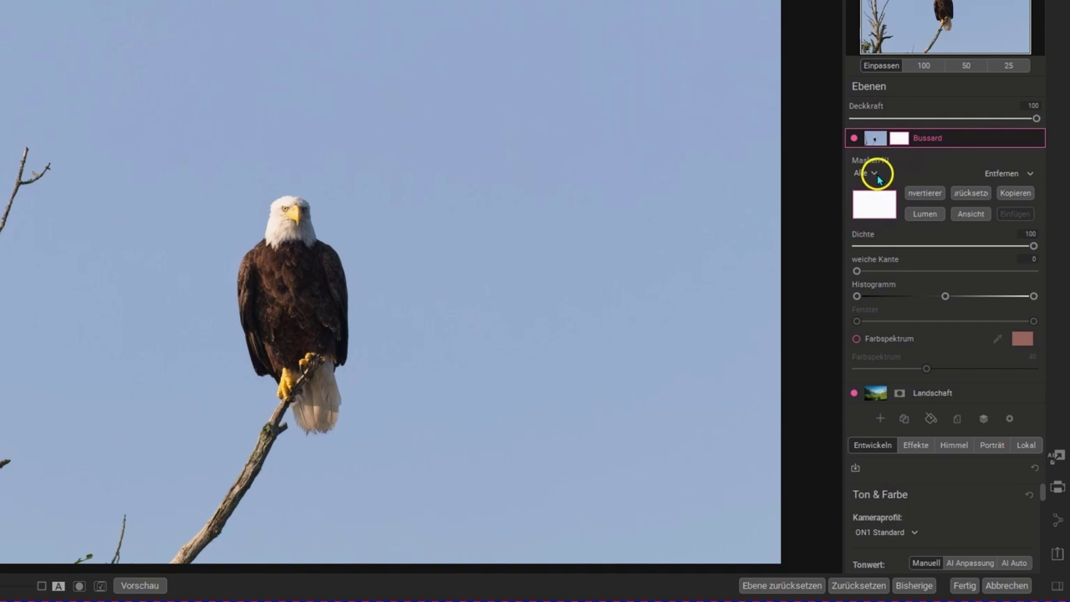
pyautogui.click(875, 175)
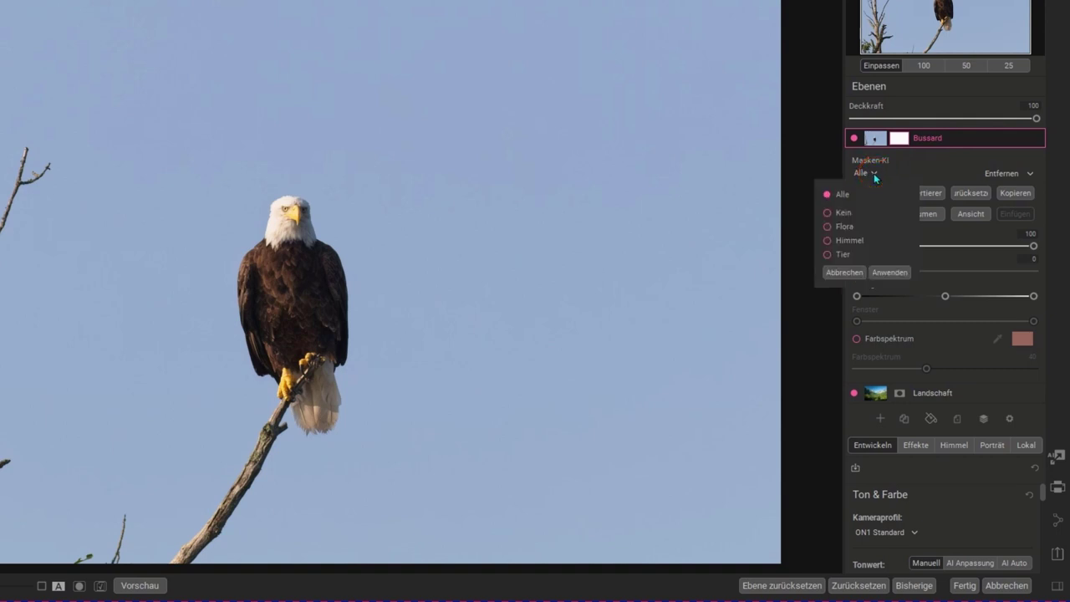
pyautogui.click(826, 254)
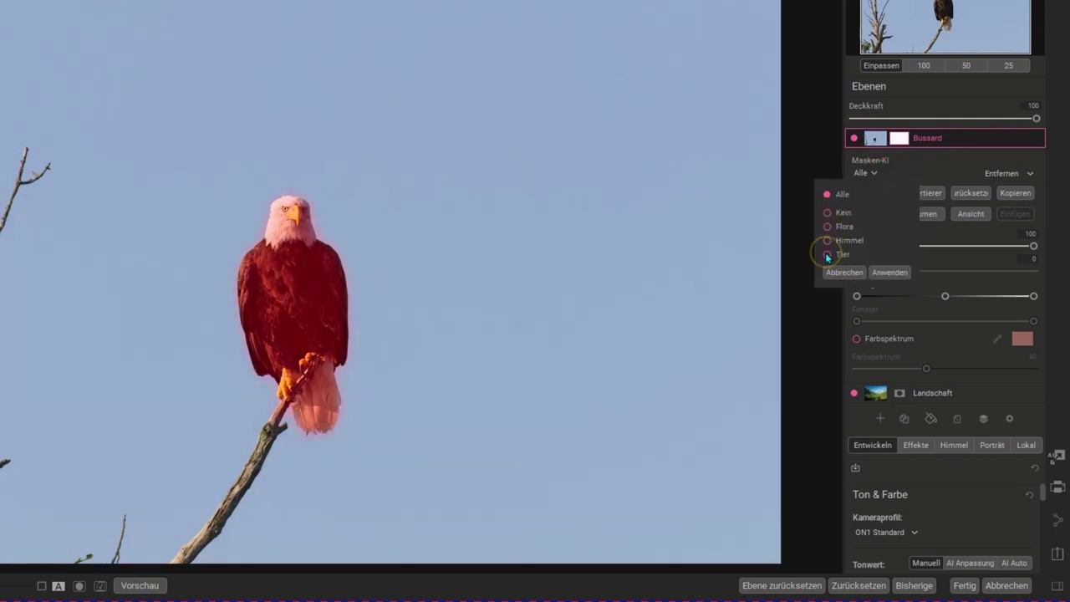
pyautogui.click(826, 254)
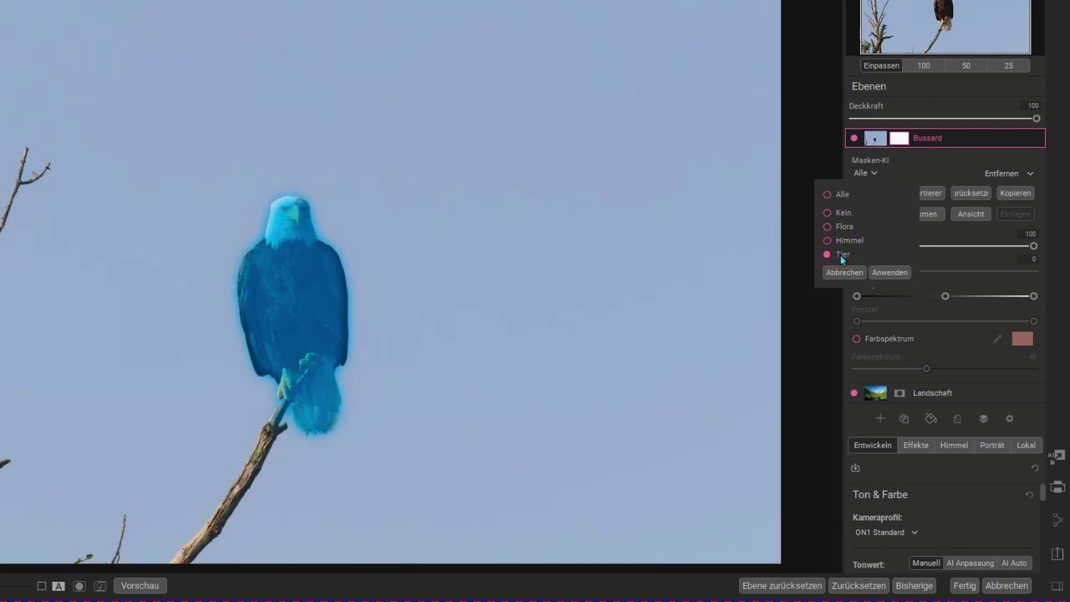
# - Add Flora, apply the AI mask, and set the mask mode to Hinzufügen
pyautogui.click(840, 255)
pyautogui.click(830, 226)
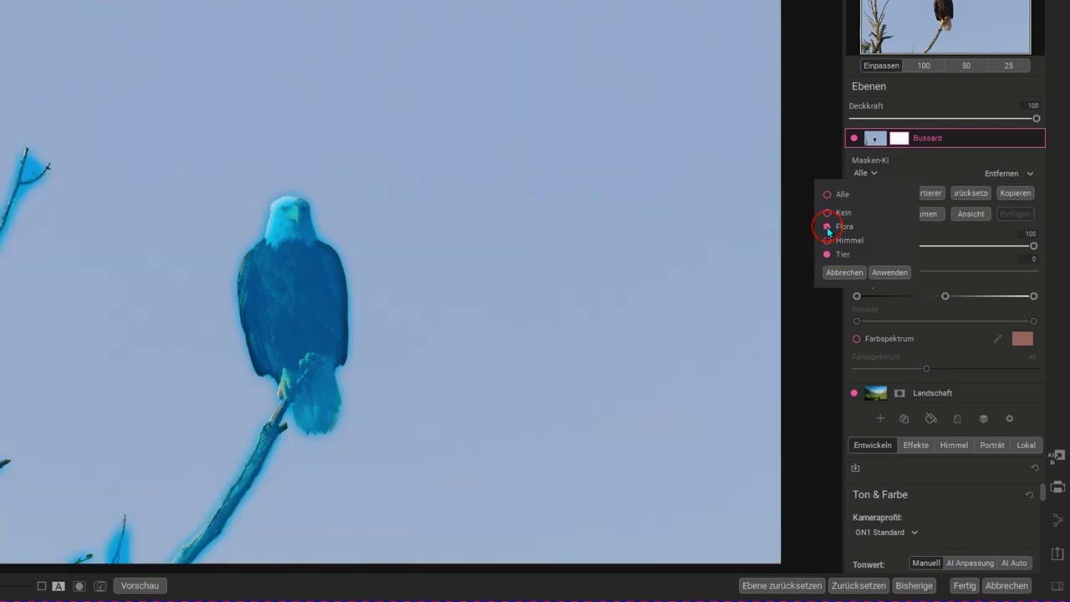
pyautogui.click(887, 274)
pyautogui.click(887, 274)
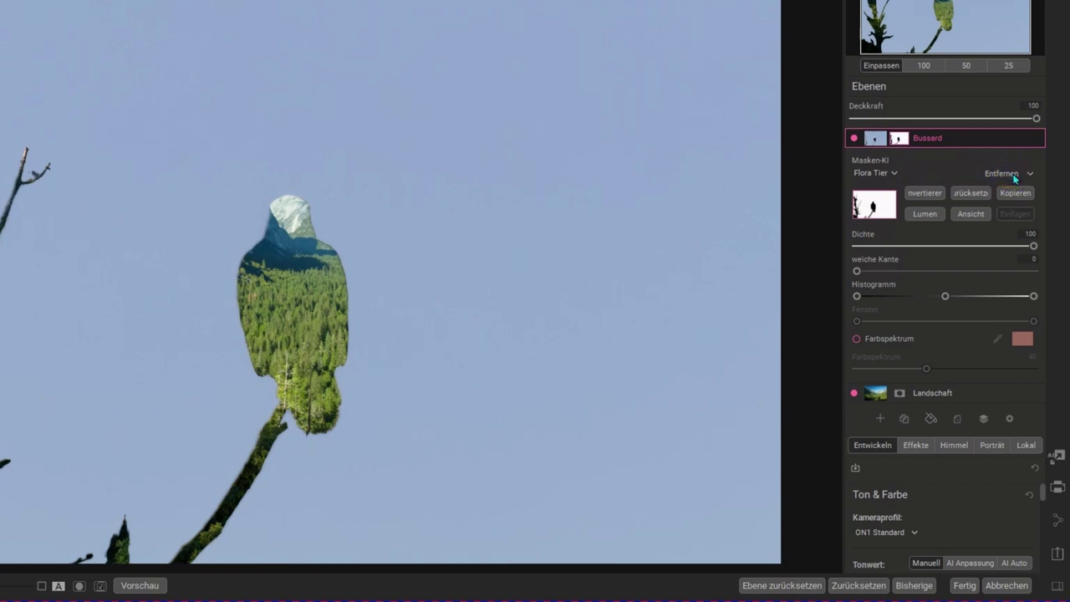
pyautogui.click(1013, 178)
pyautogui.click(1002, 198)
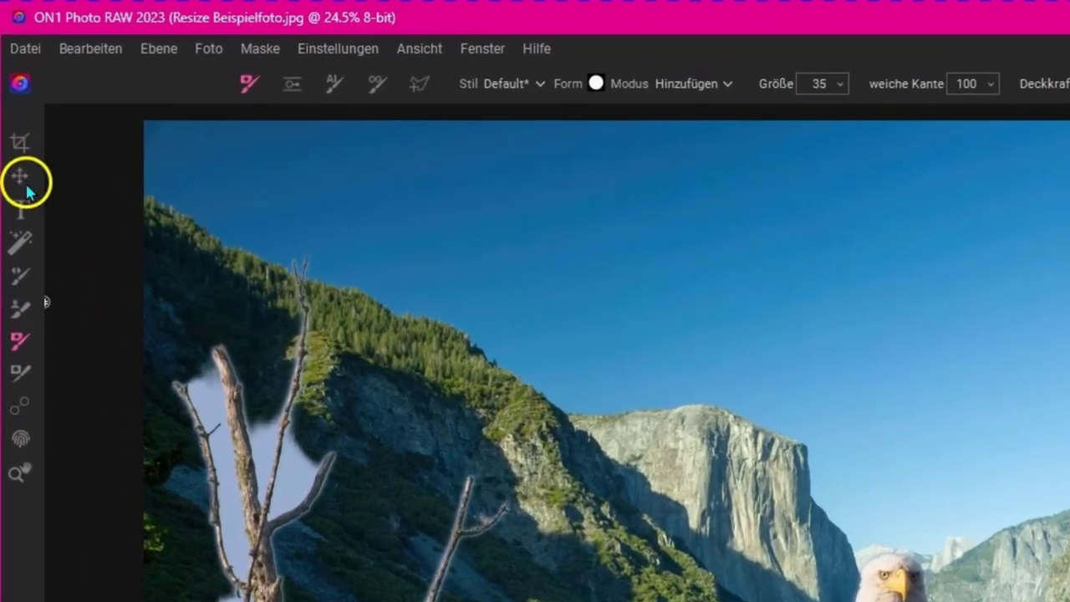
# - Fit the eagle layer to the canvas, shrink and shift it lower-left, and commit
pyautogui.click(9, 89)
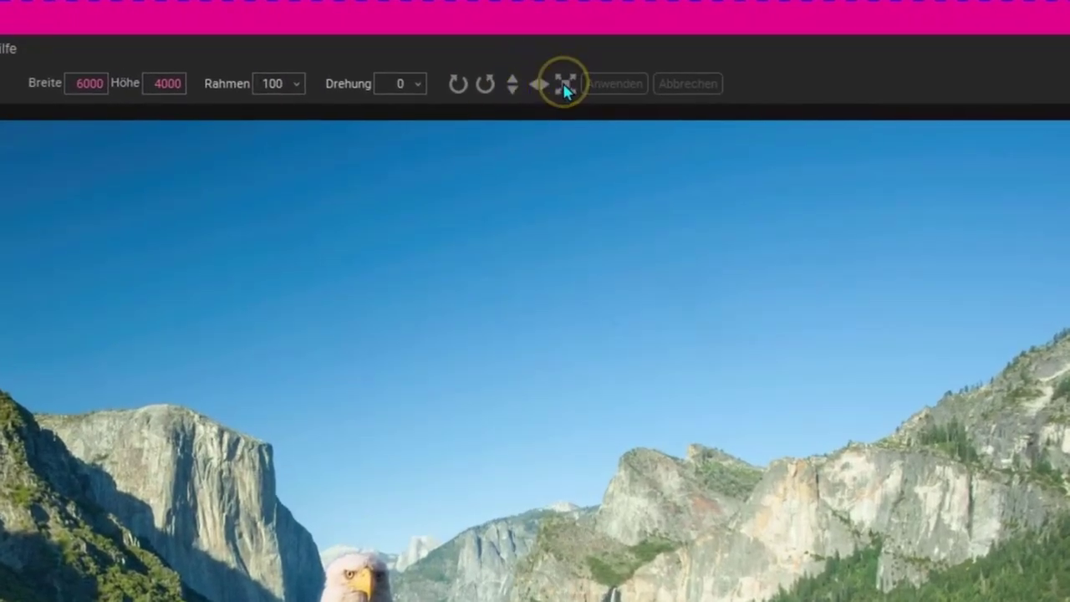
pyautogui.click(564, 86)
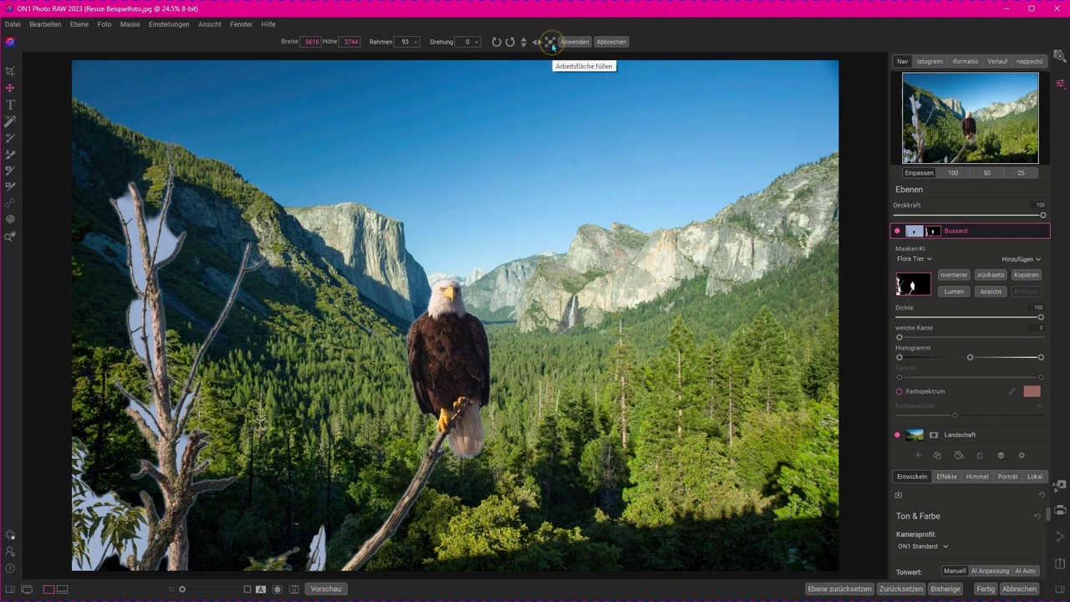
pyautogui.click(550, 43)
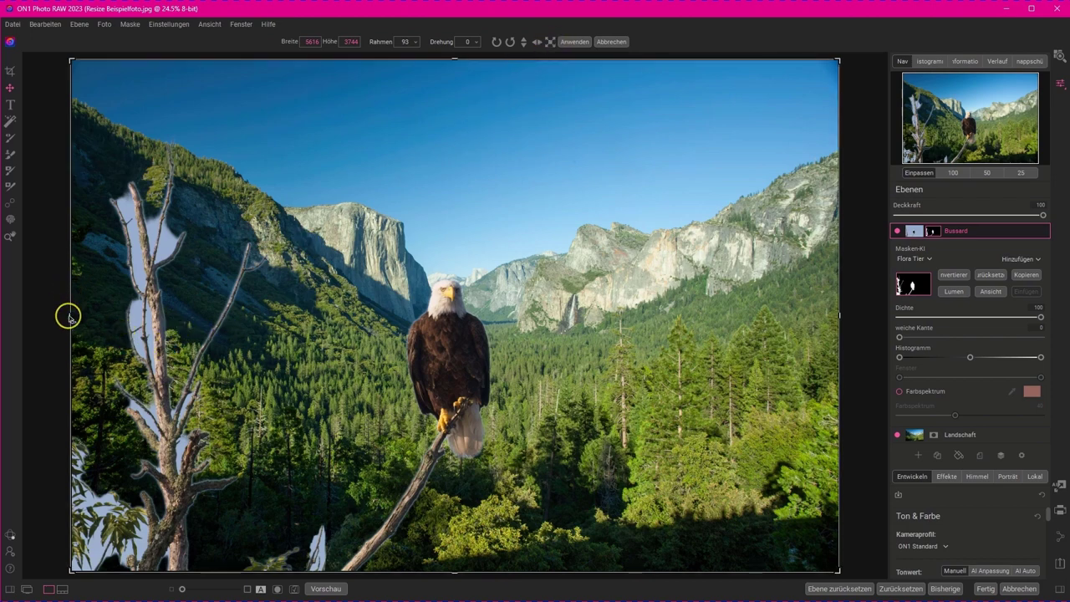
pyautogui.moveTo(70, 315); pyautogui.dragTo(154, 305)
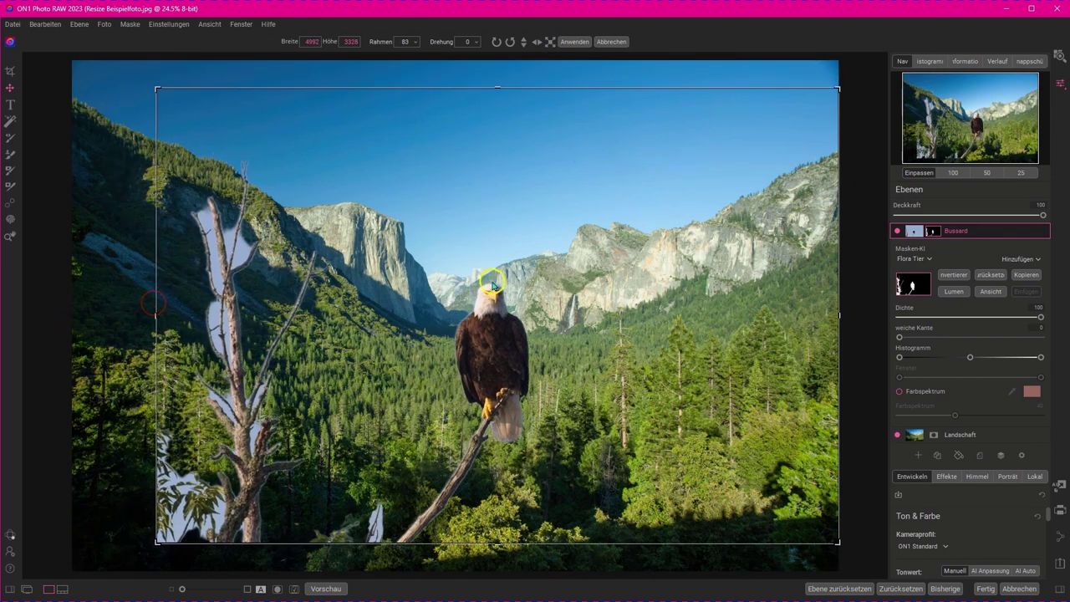
pyautogui.moveTo(556, 258); pyautogui.dragTo(418, 307)
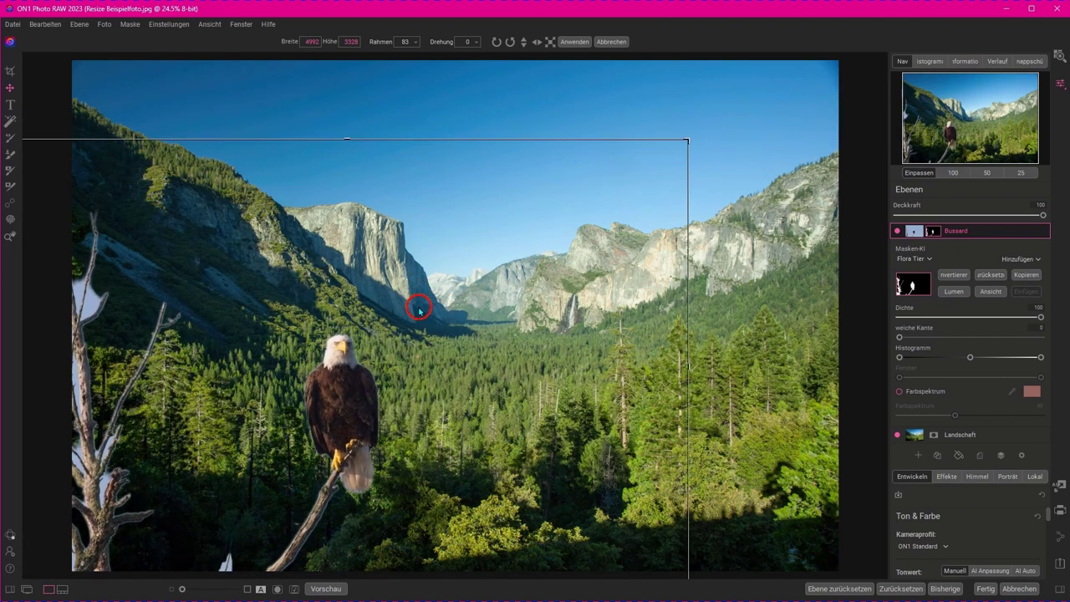
pyautogui.moveTo(418, 306); pyautogui.dragTo(429, 335)
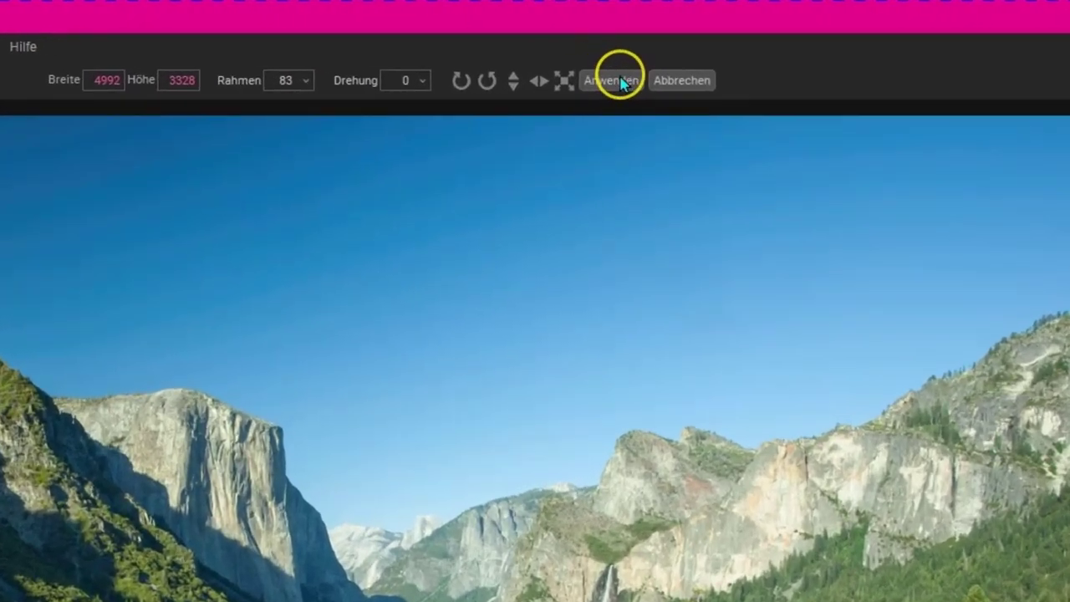
pyautogui.click(575, 41)
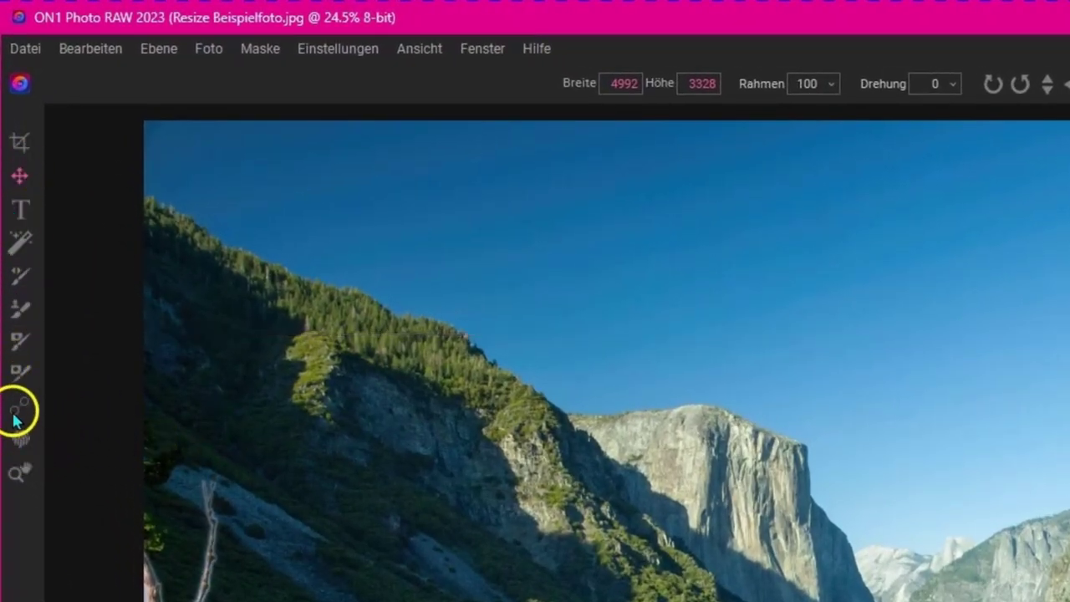
# - Pick the Maskierungs-Pinsel at size 40 (feather, opacity, flow 100) with Perfect Brush on
pyautogui.click(18, 345)
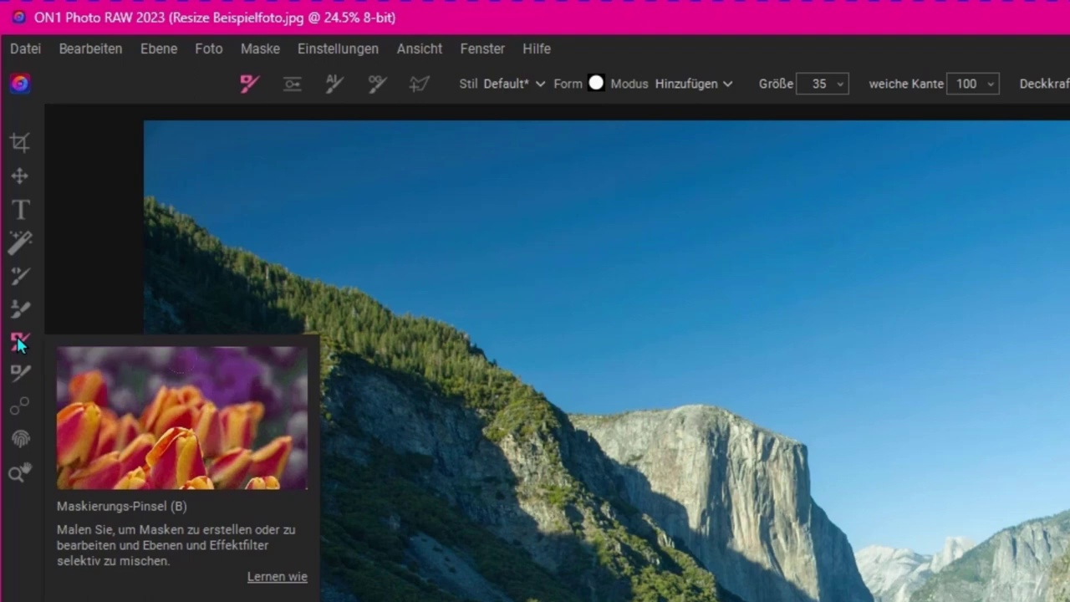
pyautogui.click(20, 373)
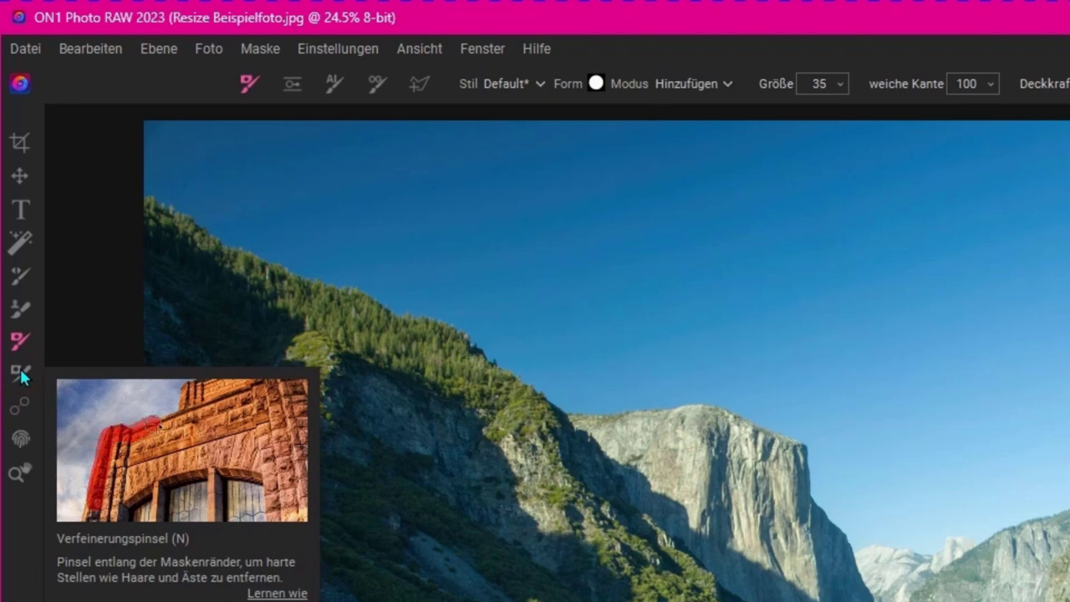
pyautogui.click(23, 372)
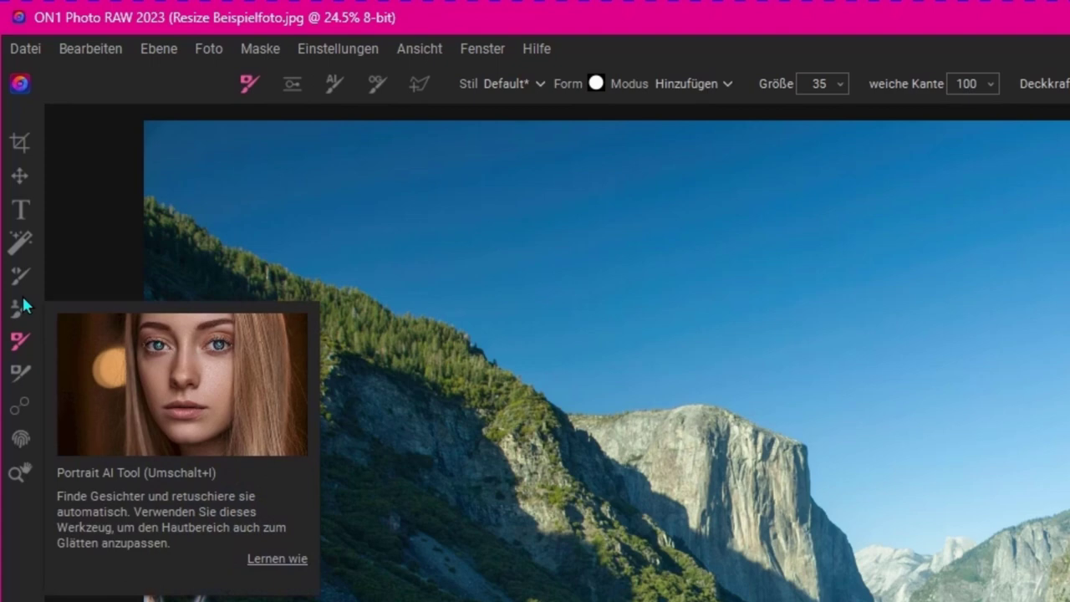
pyautogui.click(20, 306)
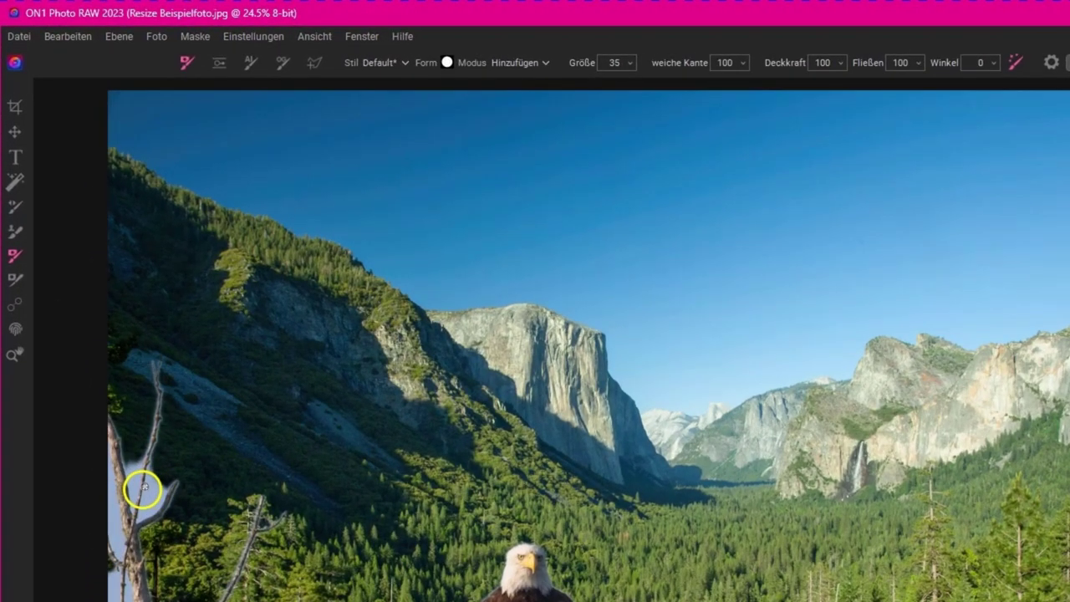
pyautogui.moveTo(143, 487); pyautogui.dragTo(148, 498)
pyautogui.click(13, 258)
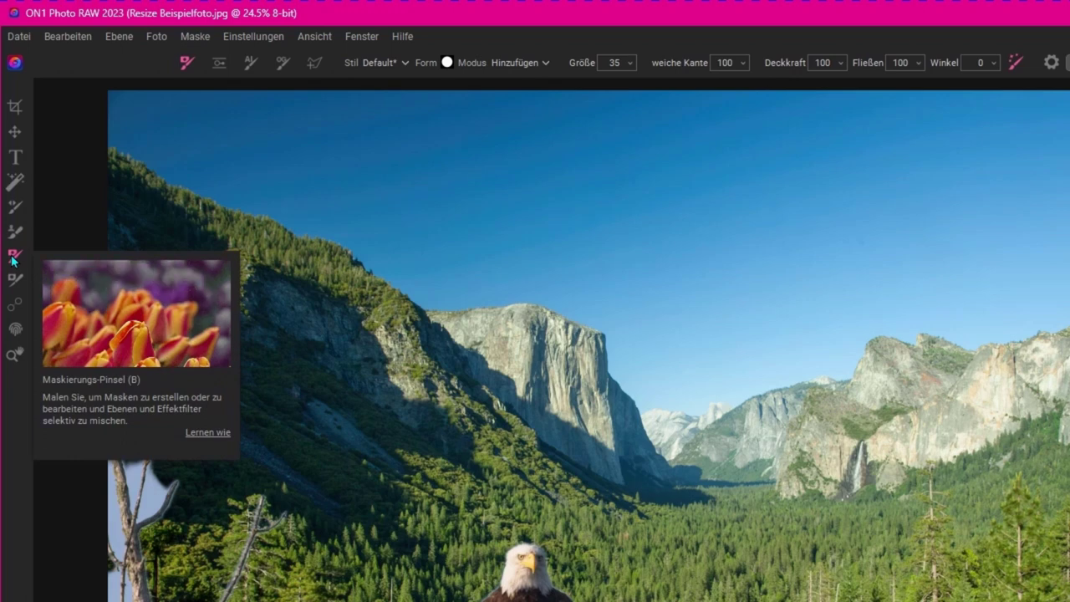
pyautogui.click(12, 260)
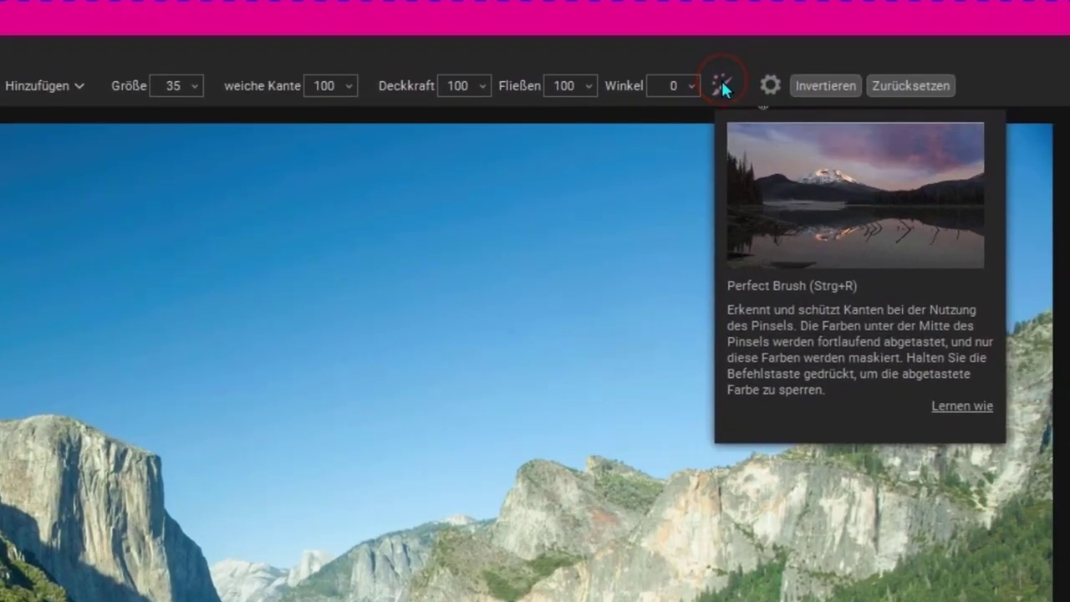
pyautogui.click(721, 81)
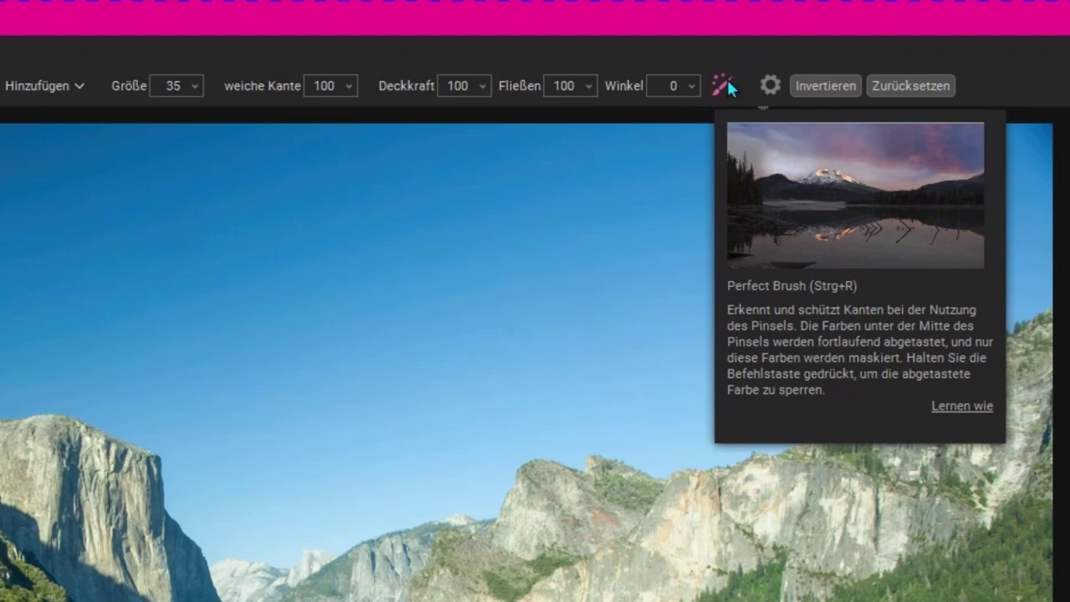
pyautogui.click(727, 83)
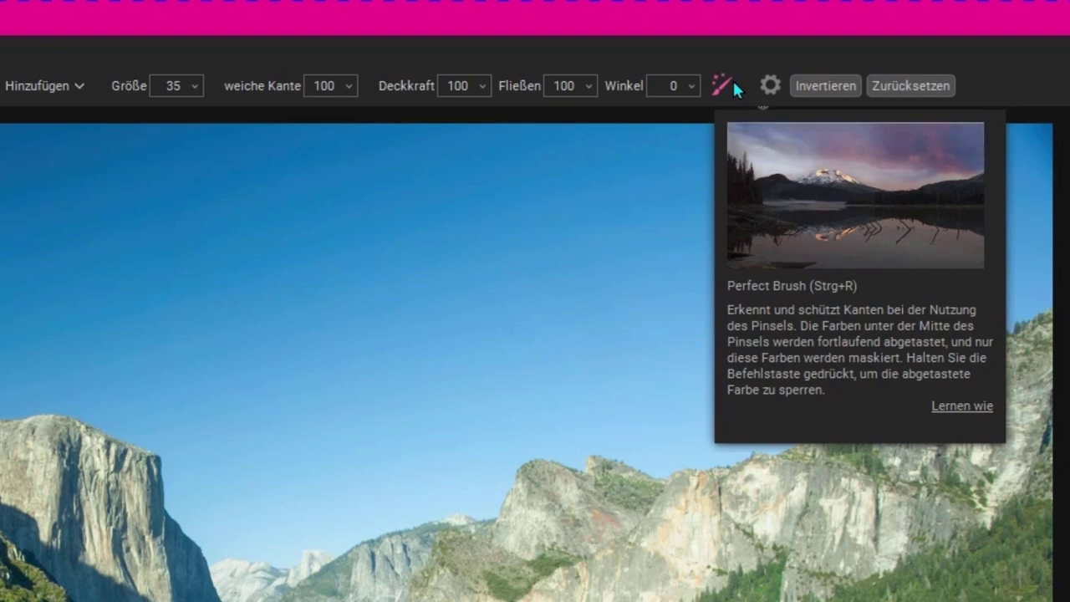
pyautogui.click(732, 80)
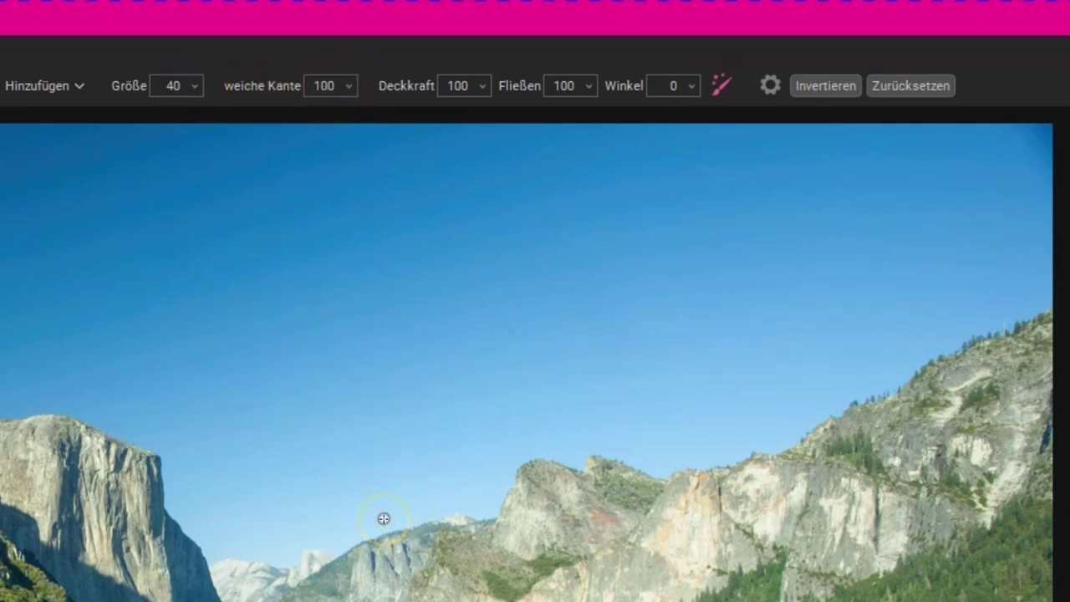
# - Switch the masking brush mode to Entfernen
pyautogui.scroll(3, 384, 514)
pyautogui.scroll(3, 386, 510)
pyautogui.scroll(2, 389, 506)
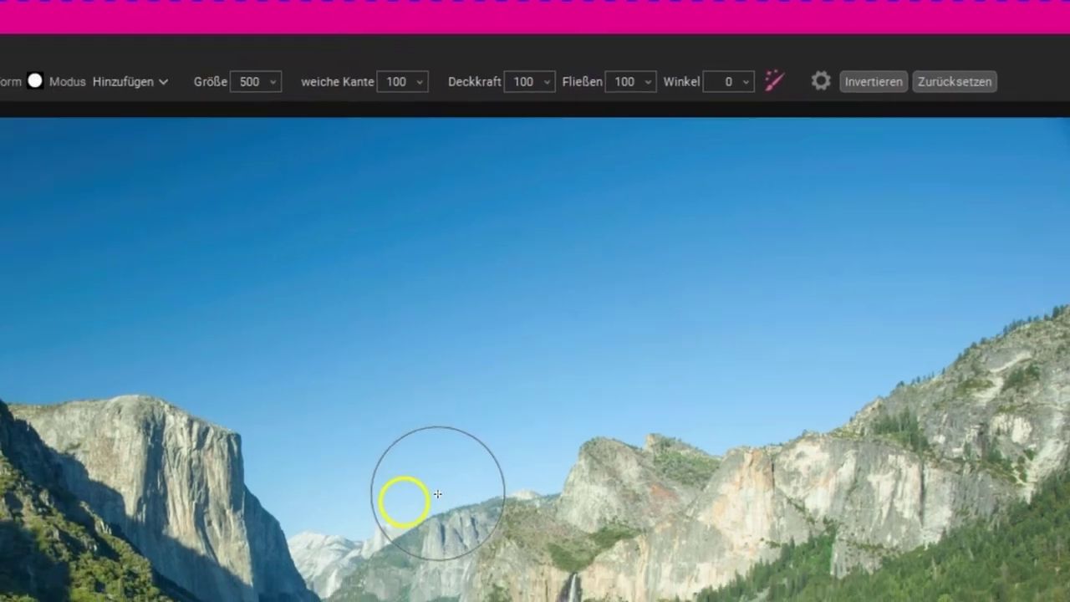
pyautogui.scroll(-3, 421, 489)
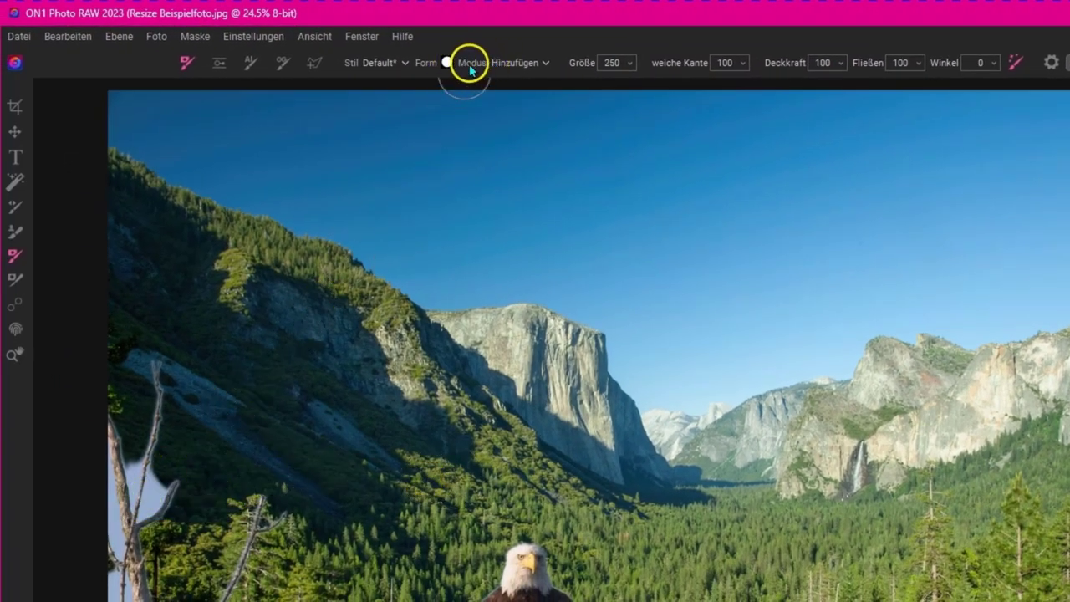
pyautogui.click(522, 66)
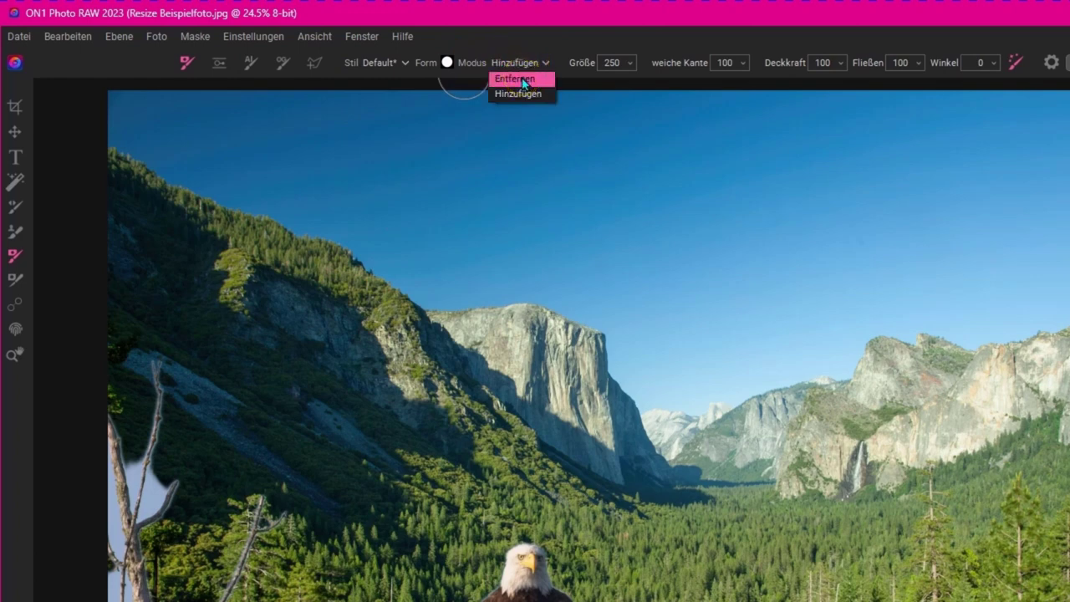
pyautogui.click(523, 80)
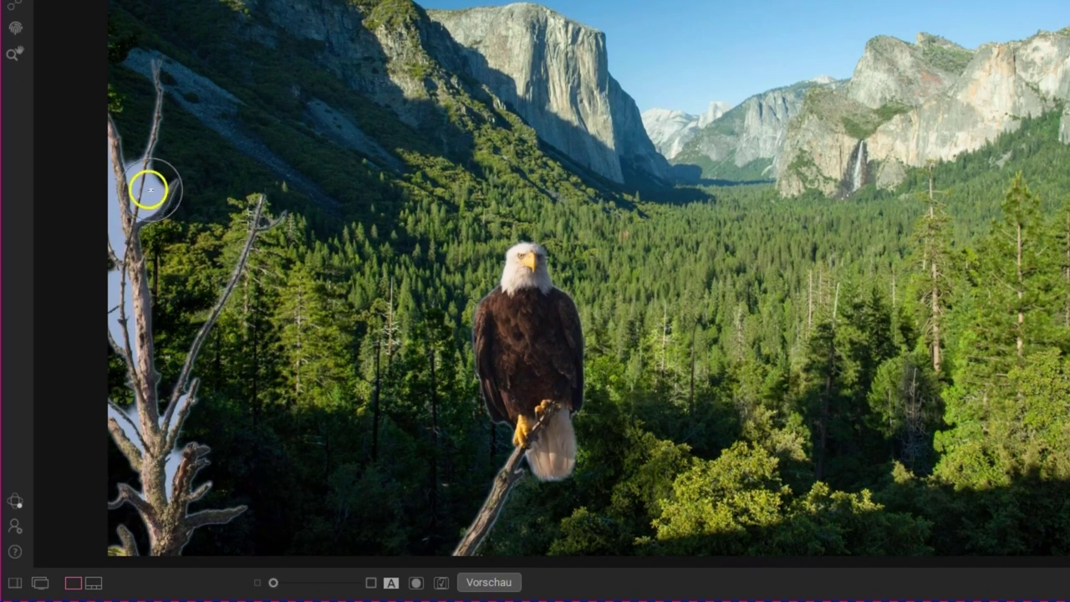
# - Erase the pale sky fringe beside the dead tree and down its left branch
pyautogui.click(152, 194)
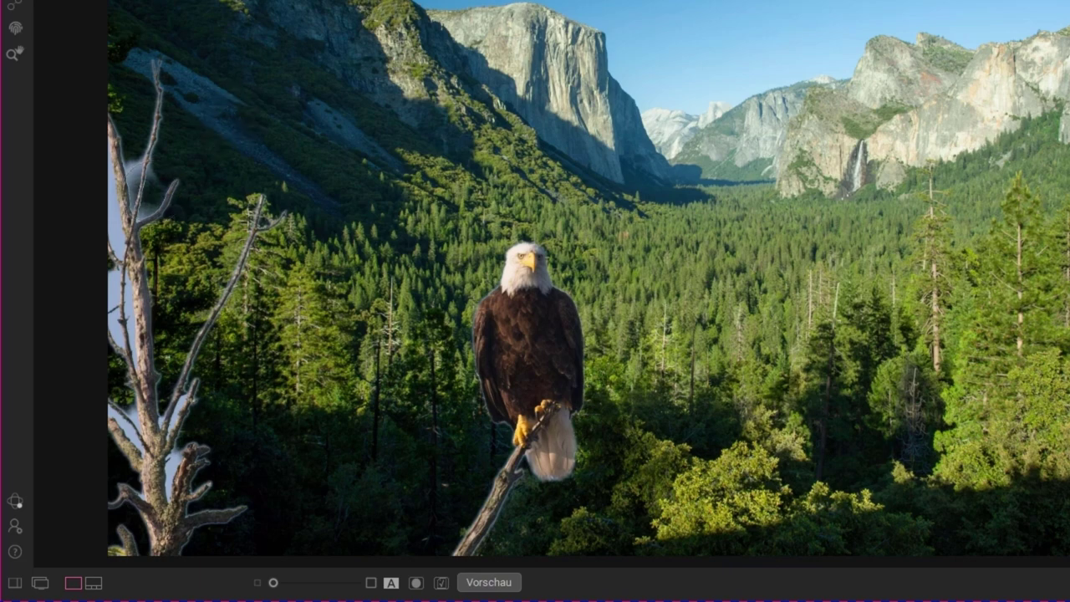
pyautogui.moveTo(141, 74); pyautogui.dragTo(132, 172)
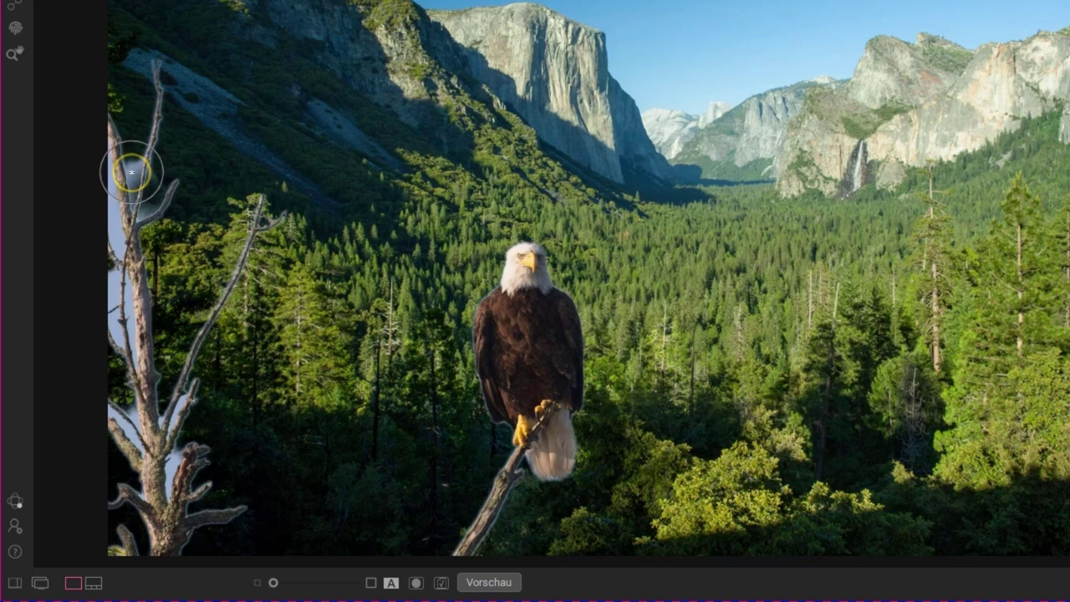
pyautogui.rightClick(131, 170)
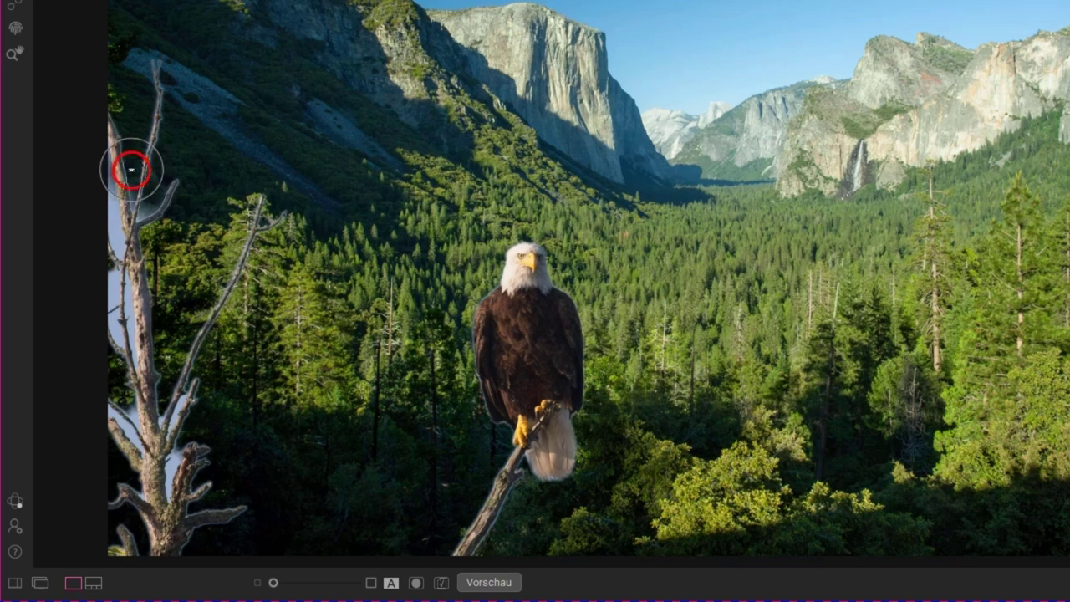
pyautogui.moveTo(131, 171); pyautogui.dragTo(737, 263)
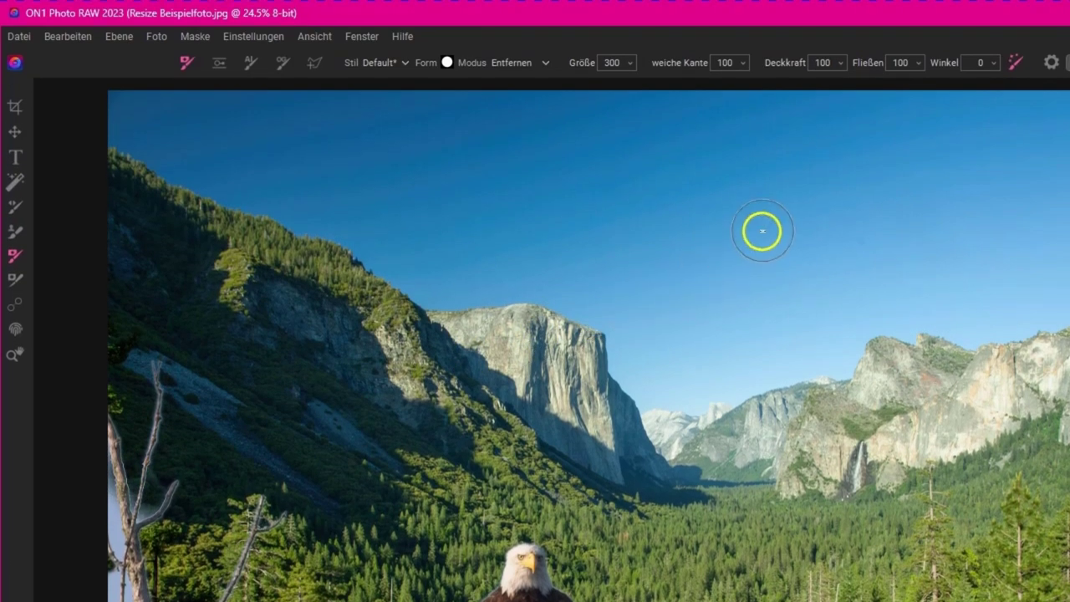
pyautogui.scroll(1, 736, 271)
pyautogui.scroll(4, 733, 275)
pyautogui.scroll(1, 732, 285)
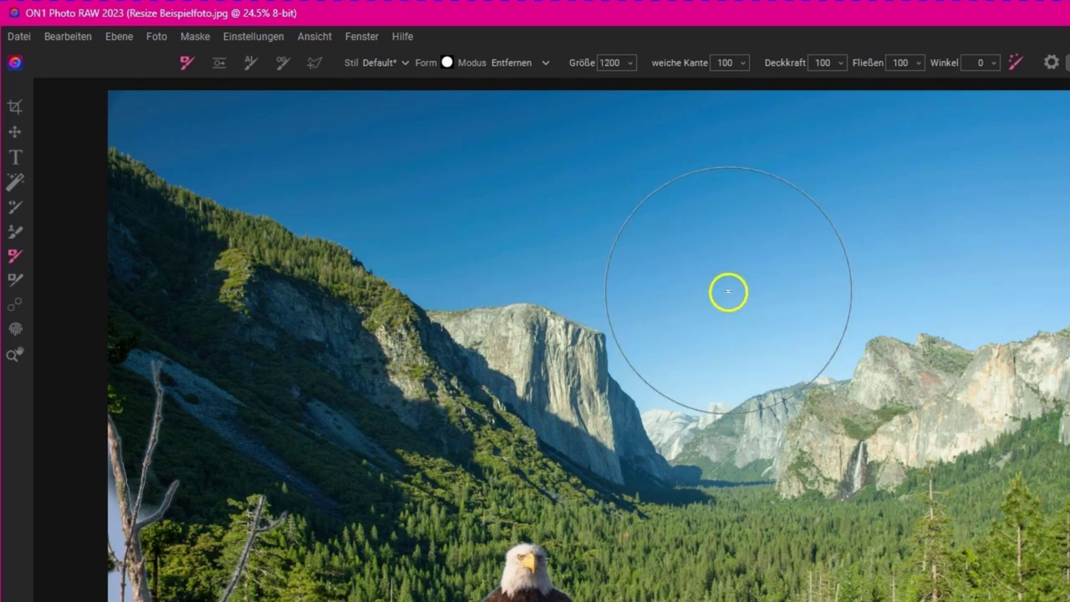
pyautogui.scroll(3, 728, 290)
pyautogui.moveTo(728, 290); pyautogui.dragTo(718, 278)
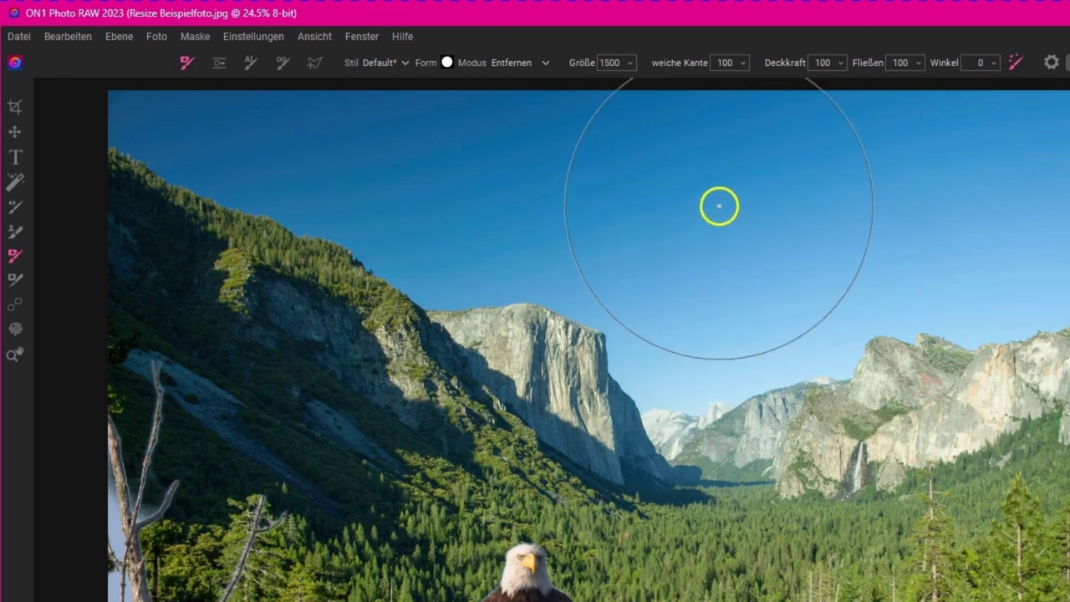
# - Enlarge the removal brush to size 250 and sweep away the remaining pale sky
pyautogui.scroll(-2, 736, 289)
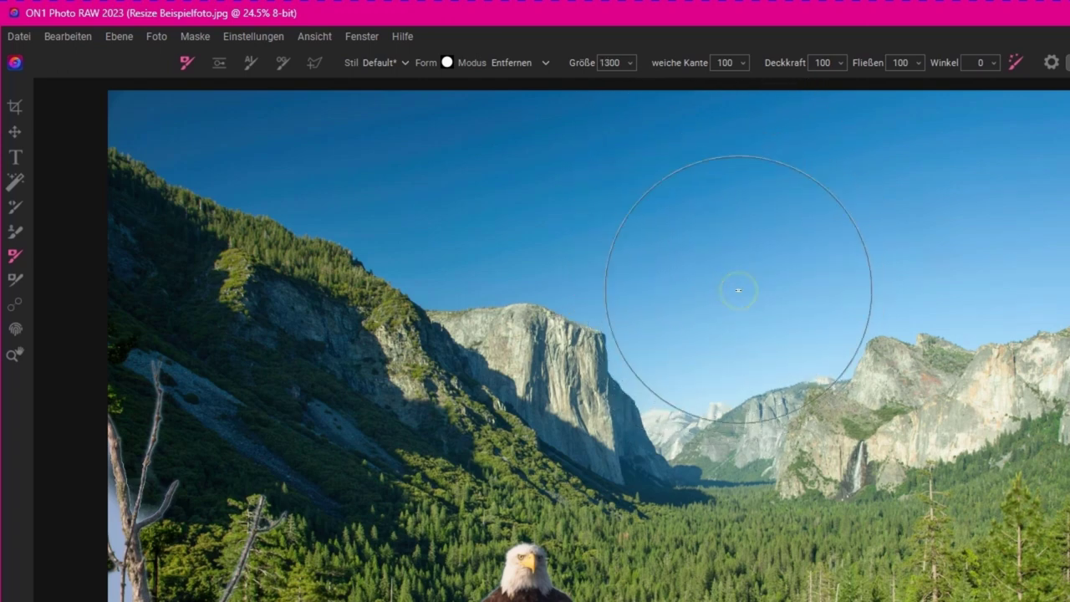
pyautogui.scroll(-2, 739, 294)
pyautogui.scroll(3, 741, 293)
pyautogui.scroll(4, 743, 297)
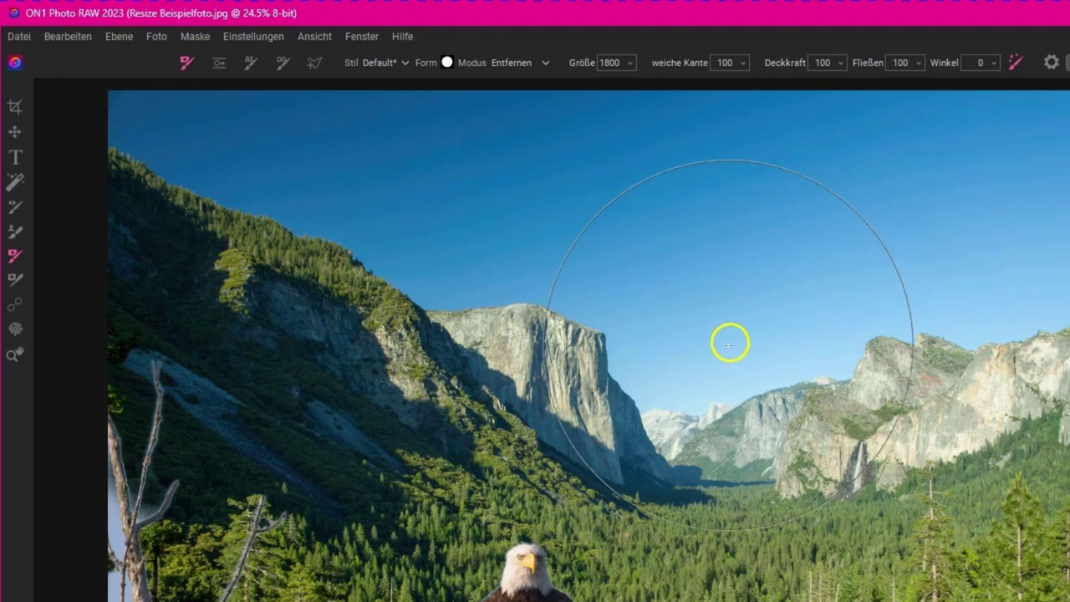
pyautogui.click(725, 332)
pyautogui.moveTo(726, 331)
pyautogui.mouseDown()
pyautogui.moveTo(730, 319)
pyautogui.moveTo(845, 410)
pyautogui.mouseUp()
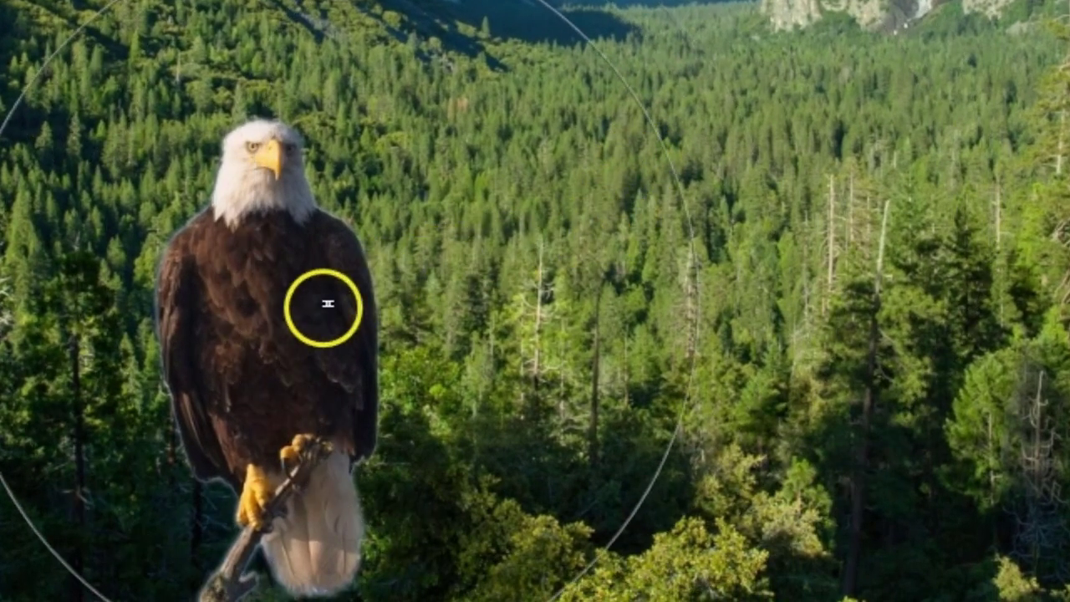
pyautogui.moveTo(707, 363)
pyautogui.mouseDown()
pyautogui.moveTo(288, 352)
pyautogui.moveTo(274, 330)
pyautogui.mouseUp()
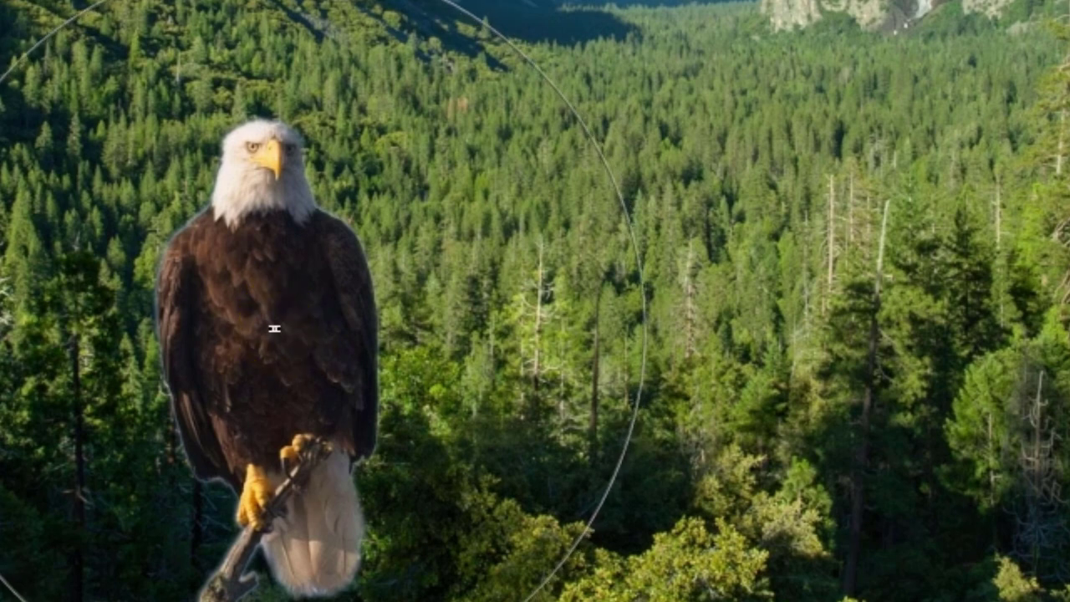
pyautogui.click(270, 316)
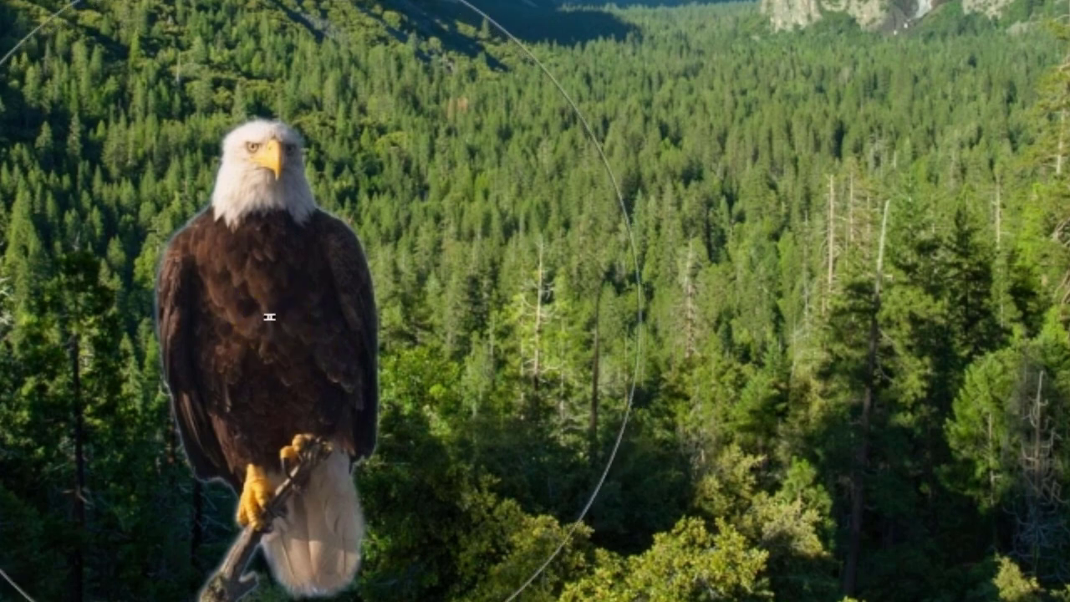
pyautogui.click(269, 308)
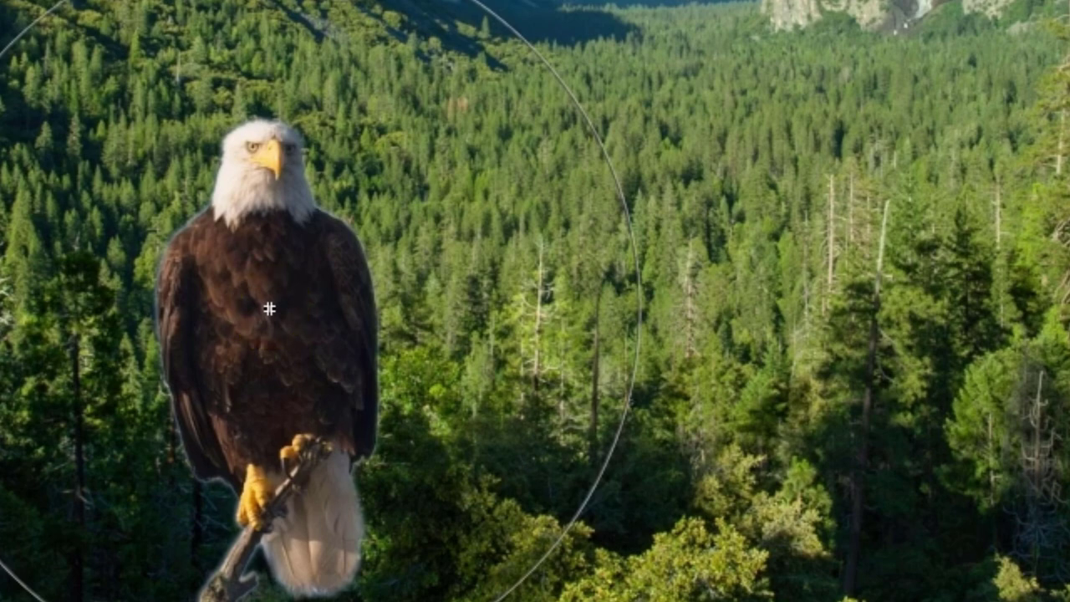
pyautogui.click(269, 309)
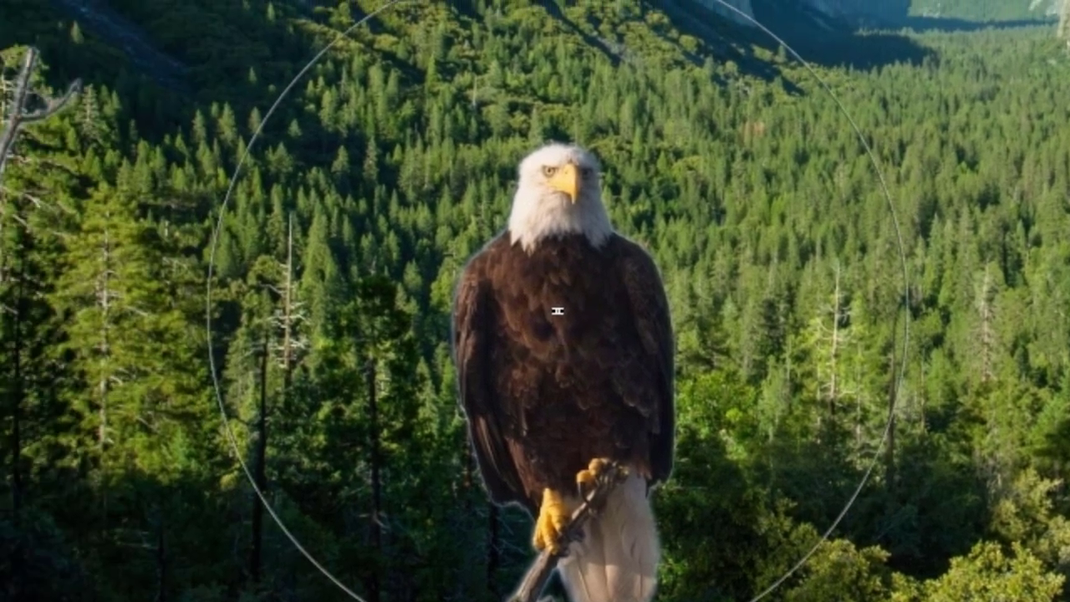
pyautogui.click(527, 283)
pyautogui.moveTo(526, 283); pyautogui.dragTo(301, 89)
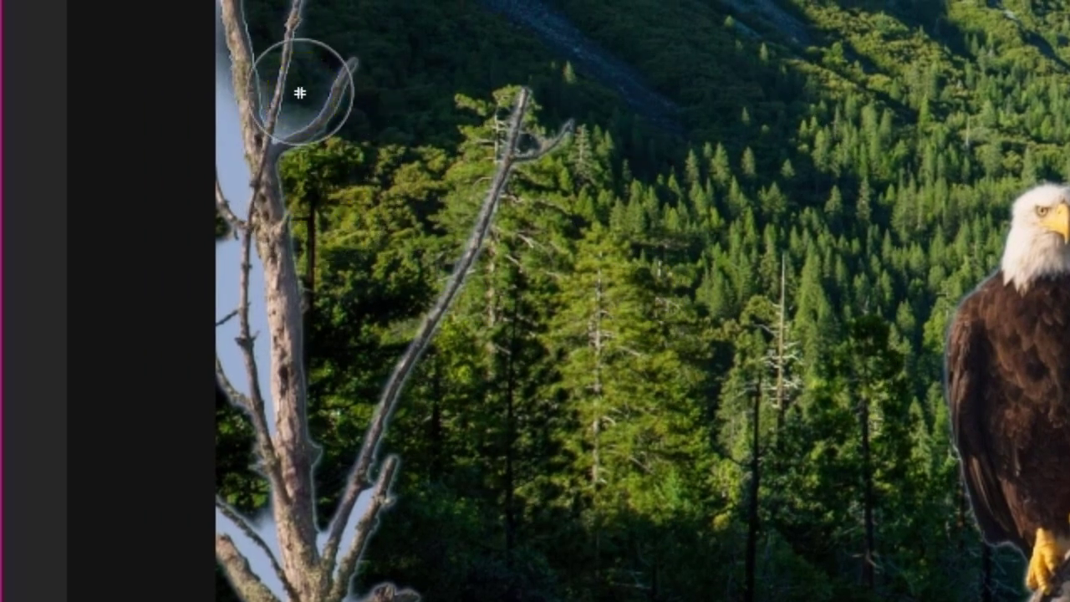
# - Erase the sky fringe along the upper branch, then fit the whole image in view
pyautogui.rightClick(300, 93)
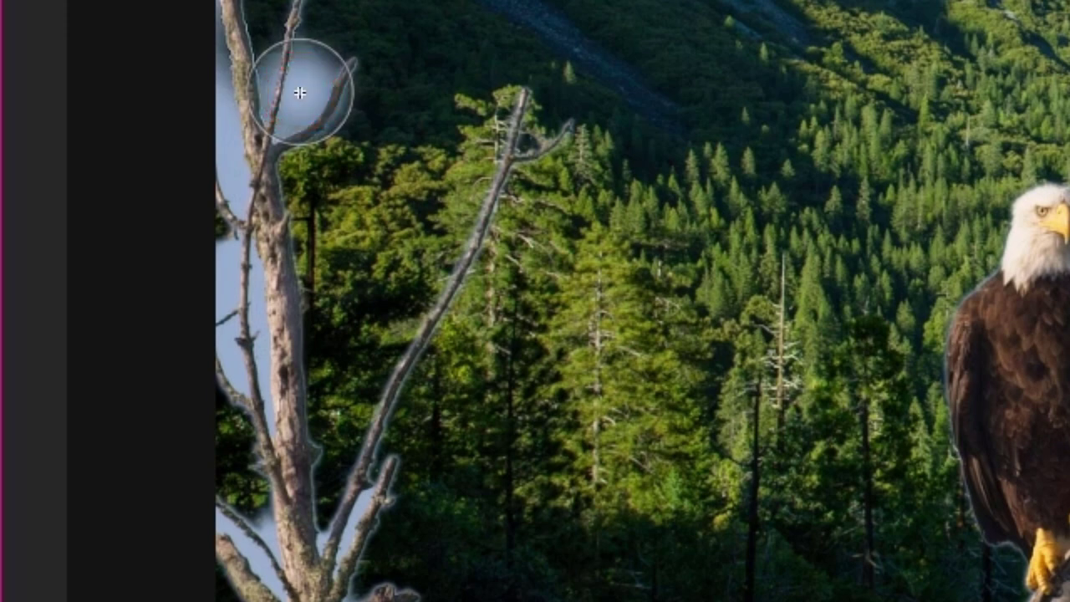
pyautogui.rightClick(300, 93)
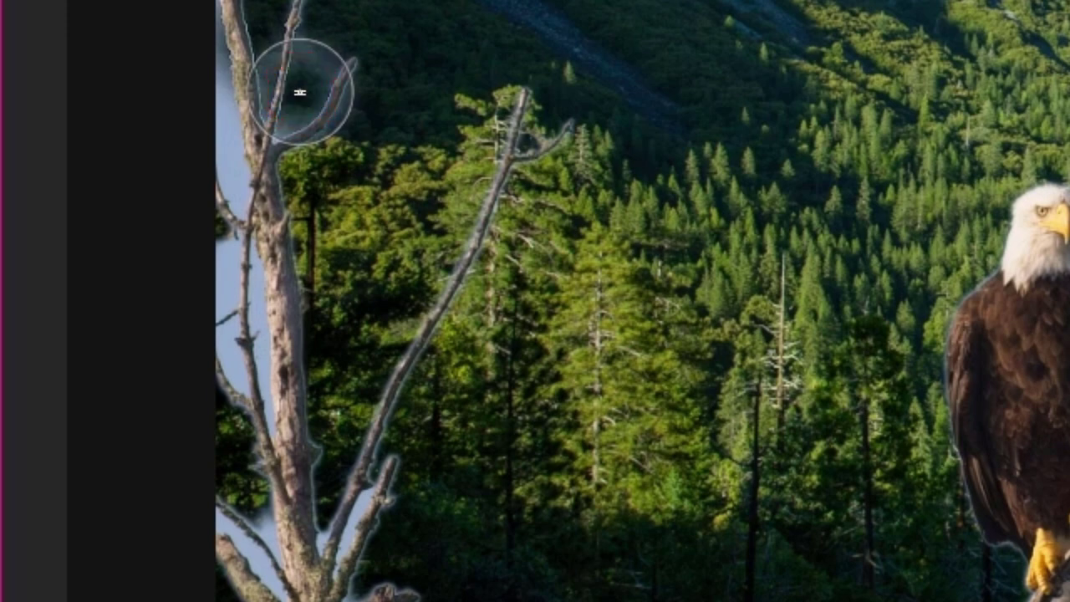
pyautogui.moveTo(300, 93); pyautogui.dragTo(291, 115)
pyautogui.rightClick(292, 115)
pyautogui.hotkey('ctrl', '0')
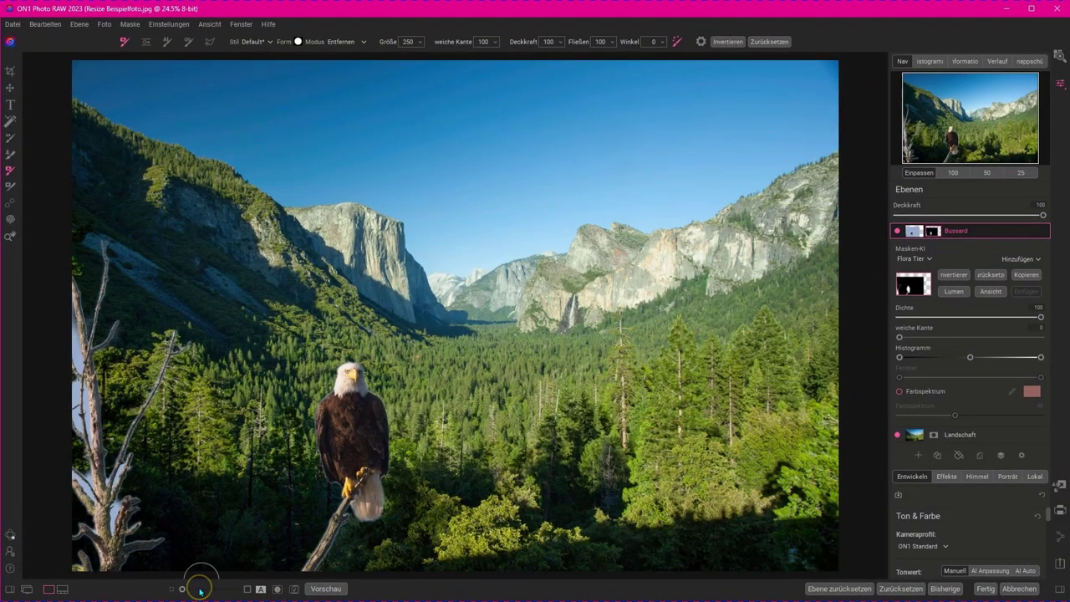
# - Zoom to 50% on the dead tree and erase the sky fringe along its left edge
pyautogui.click(988, 173)
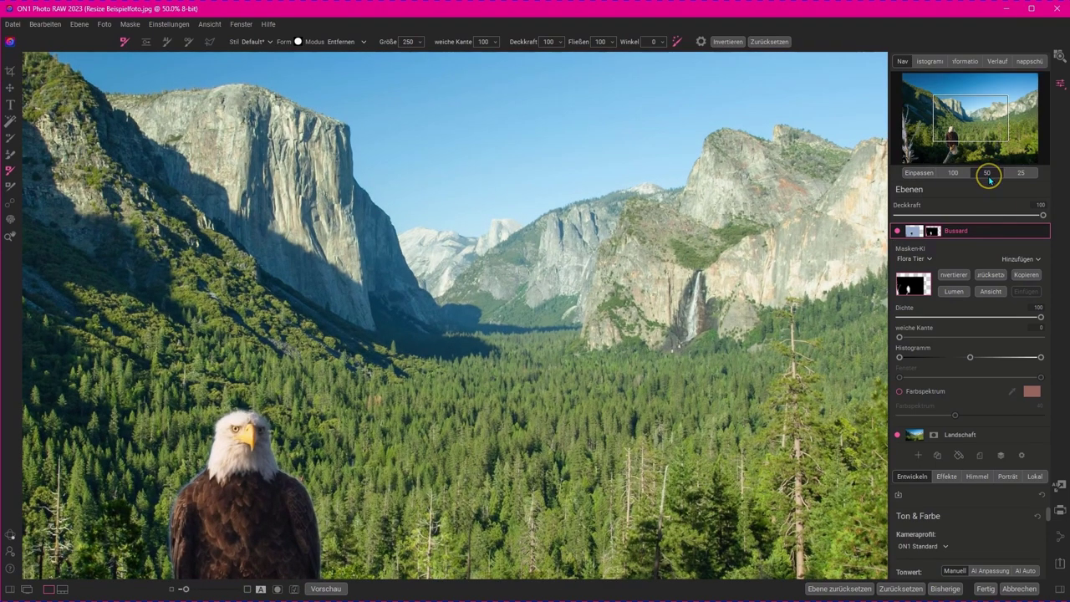
pyautogui.moveTo(972, 124); pyautogui.dragTo(909, 126)
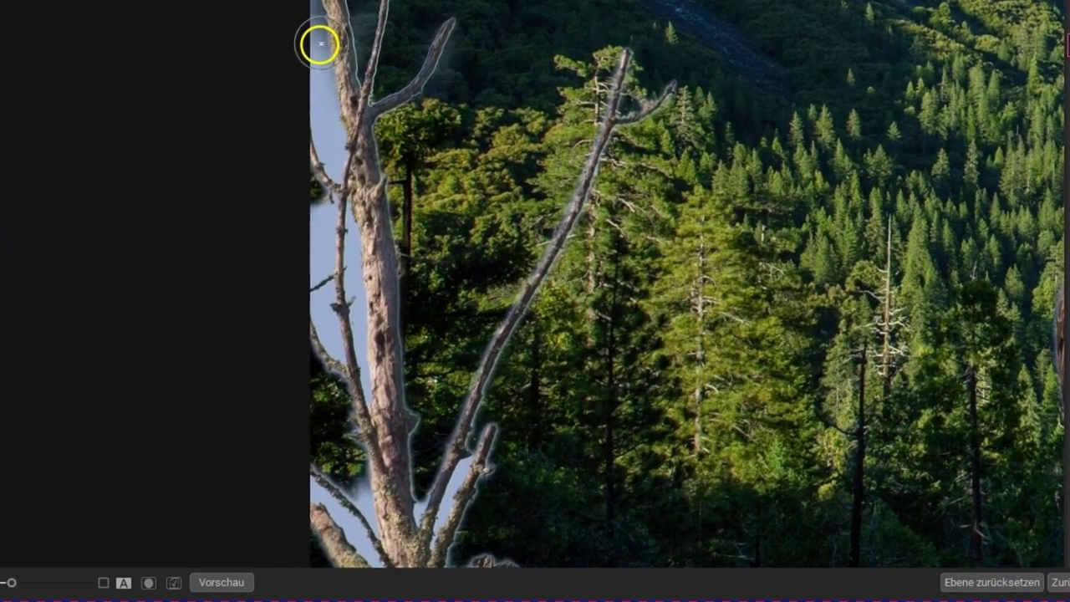
pyautogui.moveTo(322, 68); pyautogui.dragTo(325, 87)
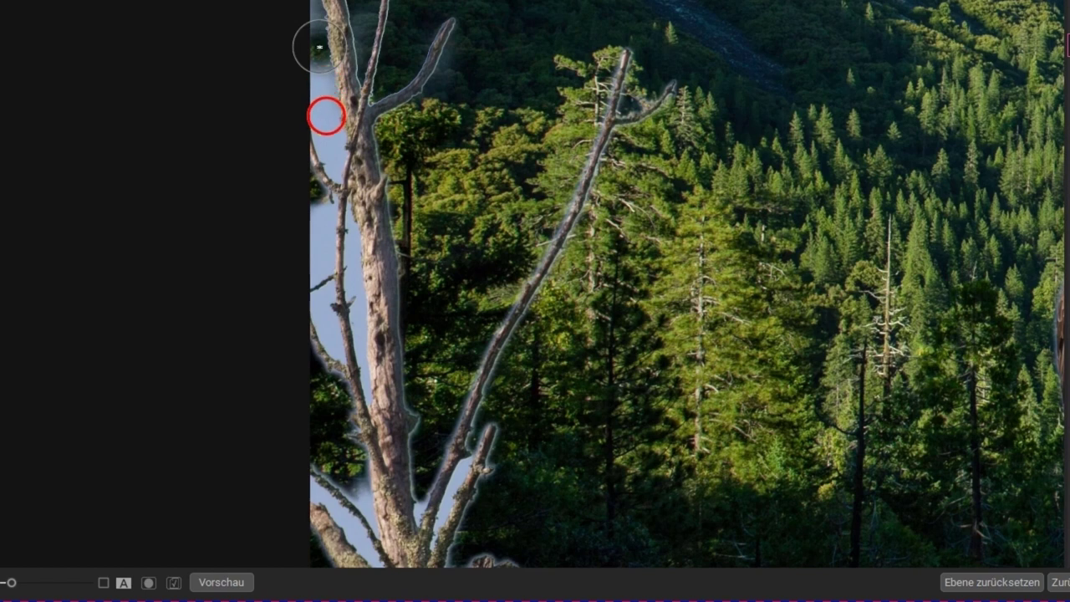
pyautogui.moveTo(318, 46); pyautogui.dragTo(323, 78)
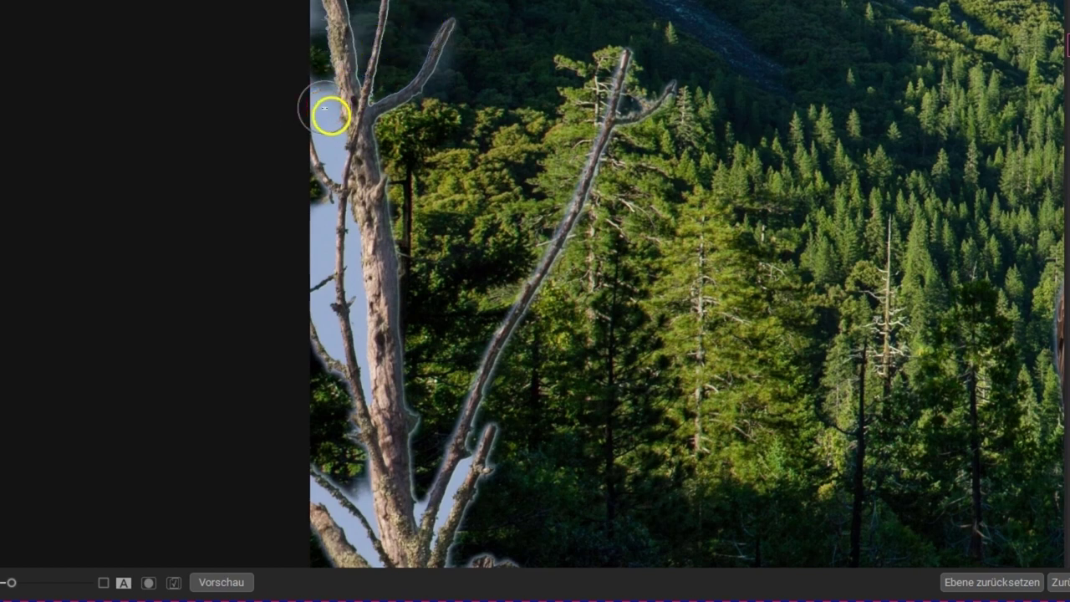
pyautogui.click(324, 109)
pyautogui.moveTo(324, 108)
pyautogui.mouseDown()
pyautogui.moveTo(334, 128)
pyautogui.moveTo(332, 243)
pyautogui.moveTo(323, 237)
pyautogui.mouseUp()
pyautogui.rightClick(324, 237)
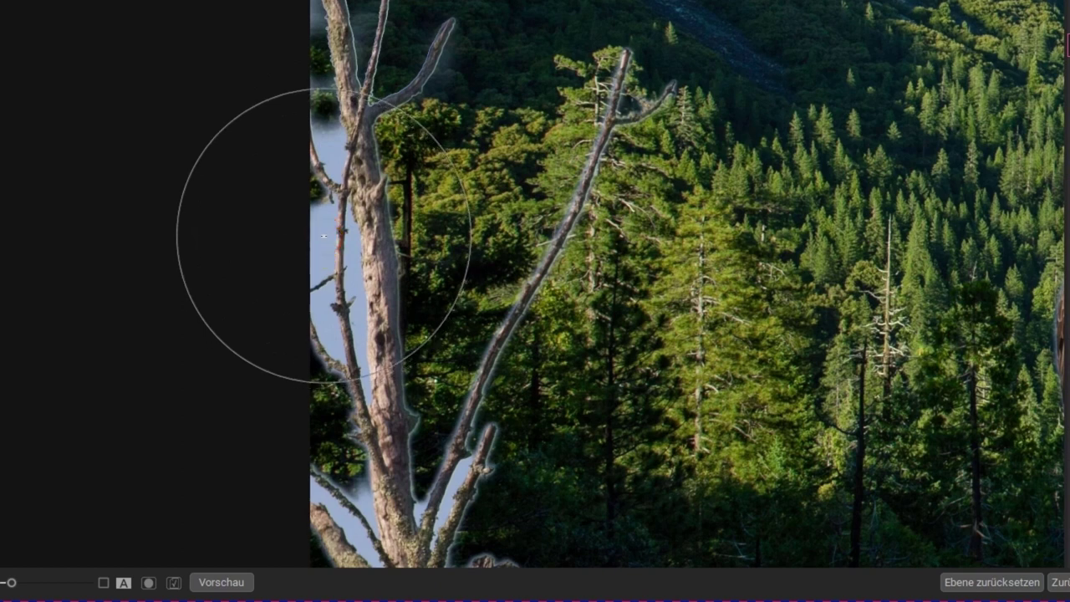
# - Erase the remaining sky left of the trunk and between lower branches, then fit view
pyautogui.moveTo(323, 330); pyautogui.dragTo(335, 337)
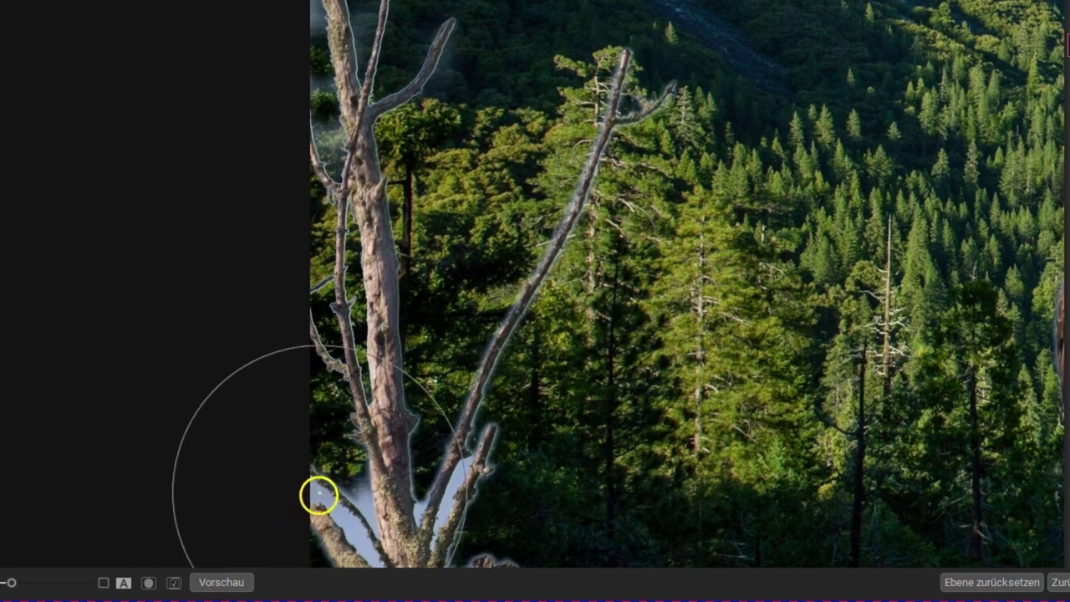
pyautogui.moveTo(334, 336); pyautogui.dragTo(320, 494)
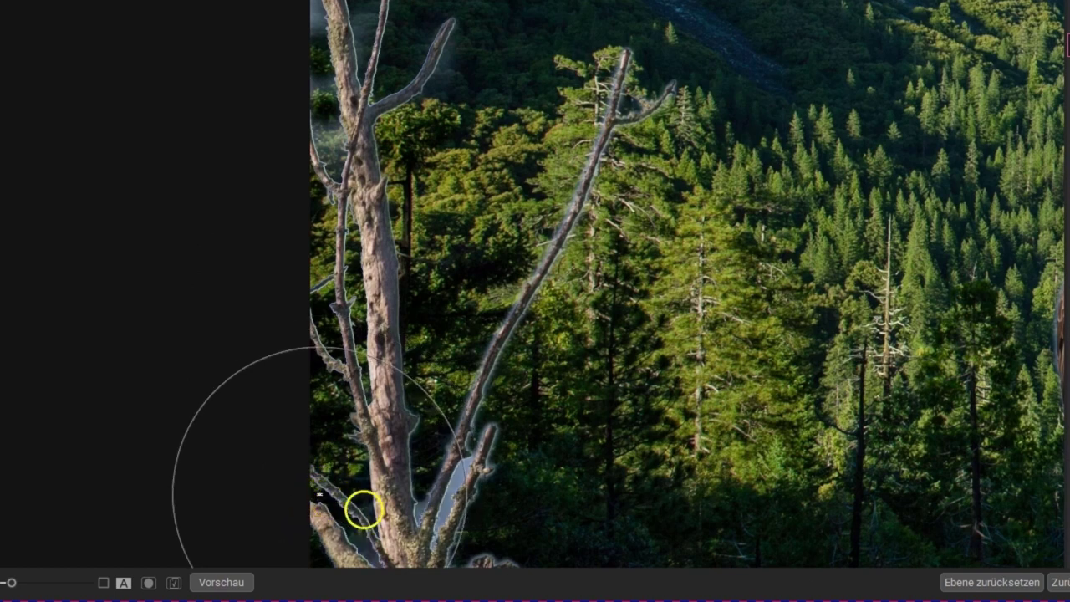
pyautogui.click(460, 473)
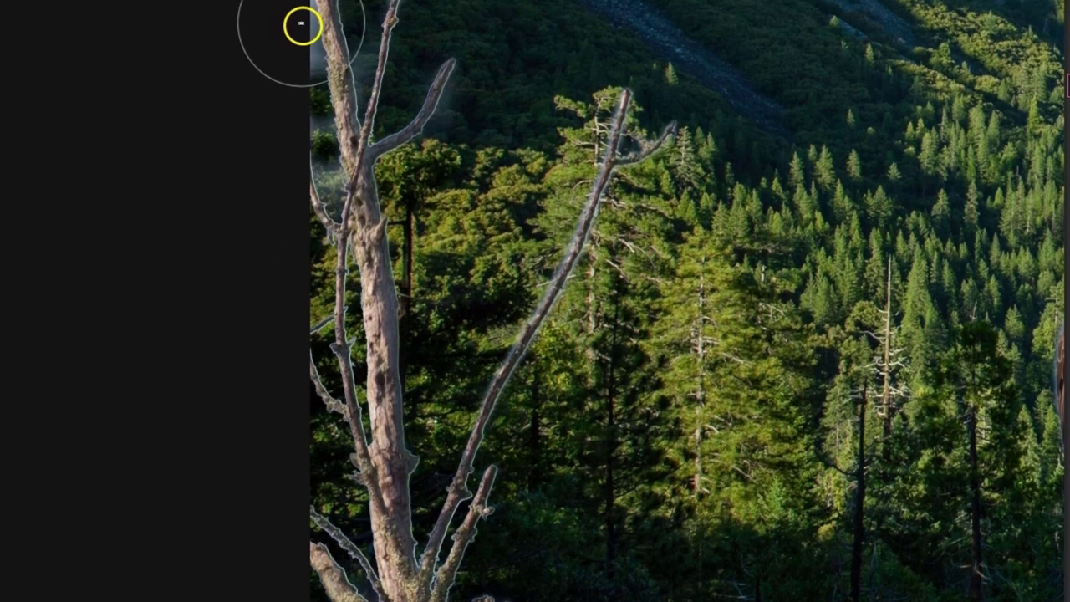
pyautogui.click(317, 166)
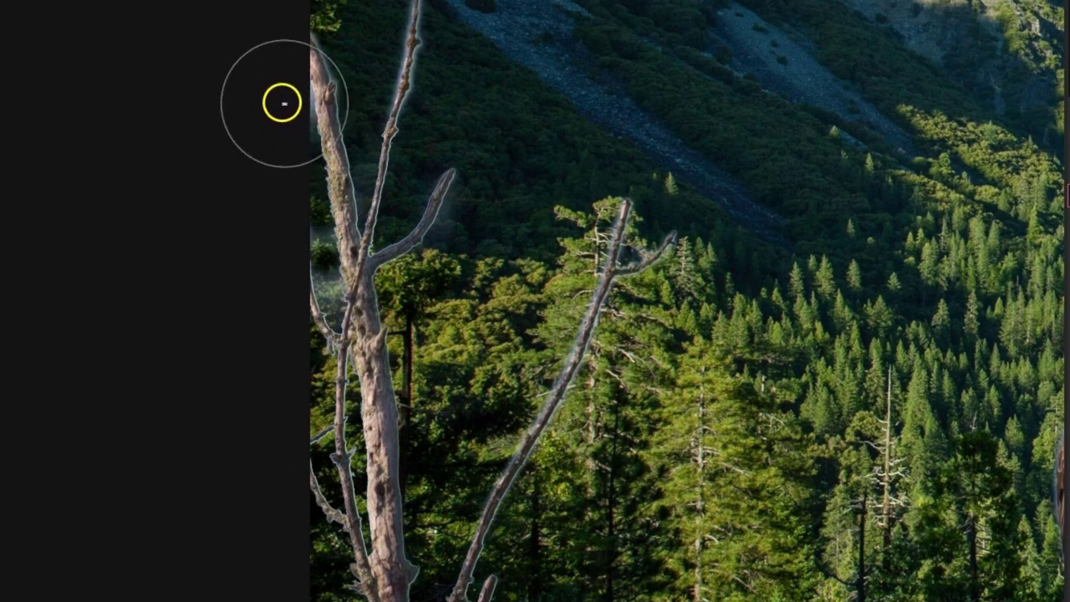
pyautogui.moveTo(399, 110); pyautogui.dragTo(308, 103)
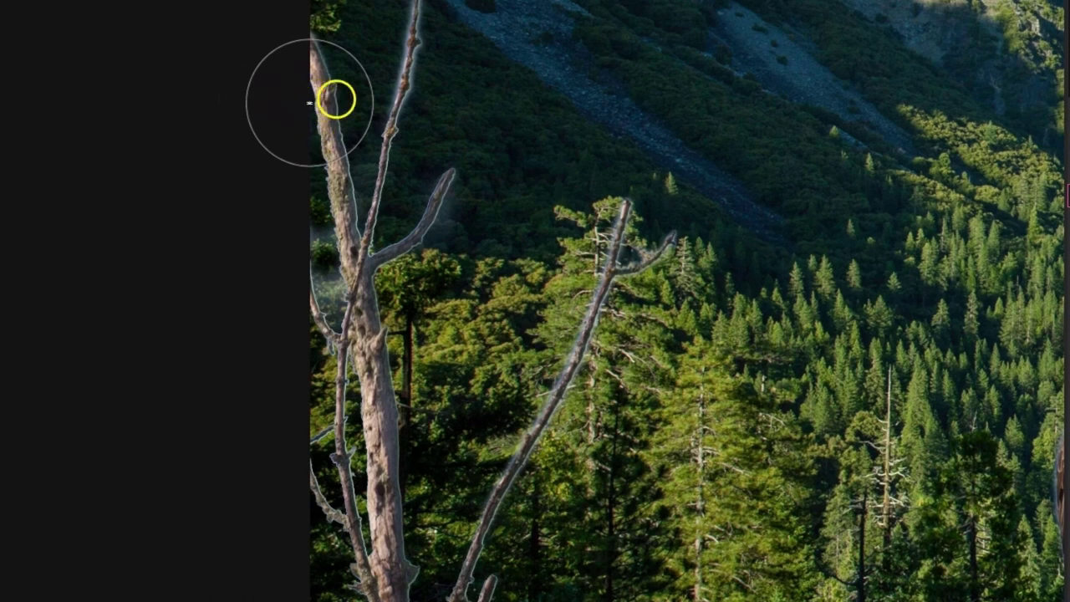
pyautogui.scroll(-4, 454, 356)
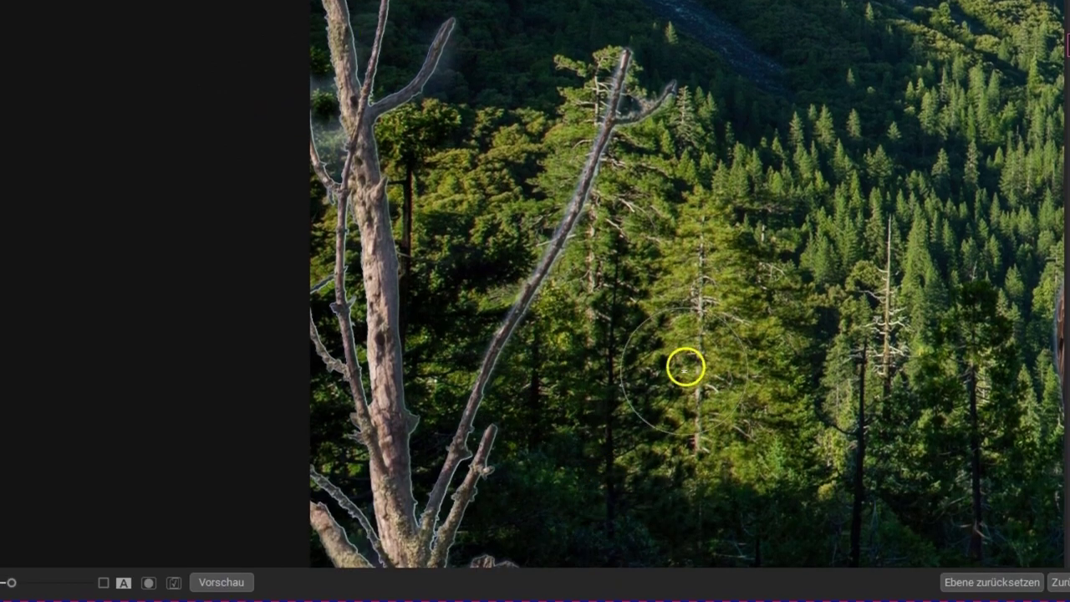
pyautogui.click(685, 368)
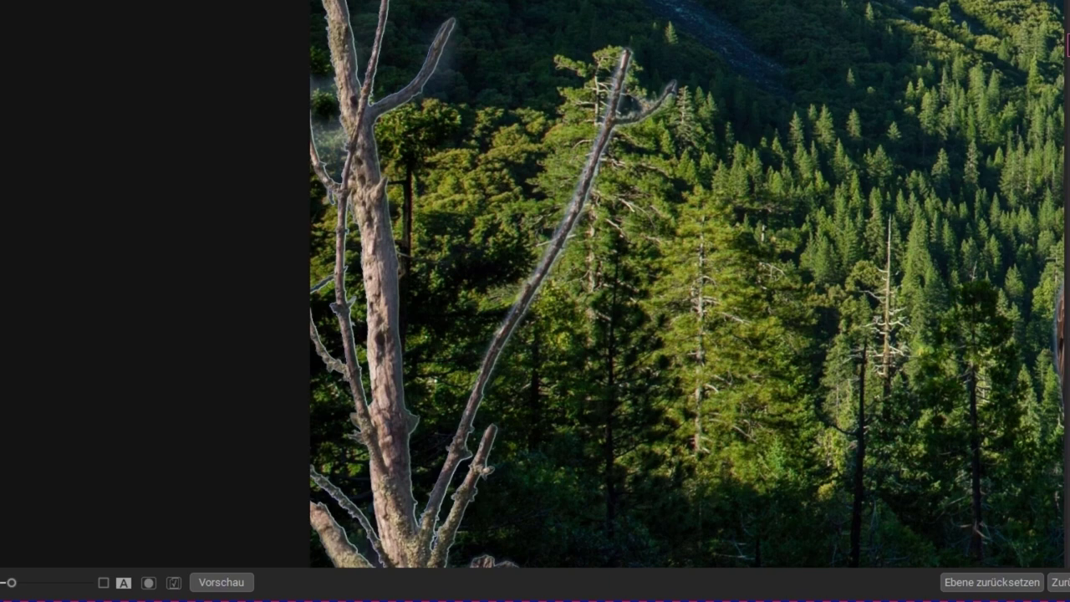
pyautogui.hotkey('ctrl', '0')
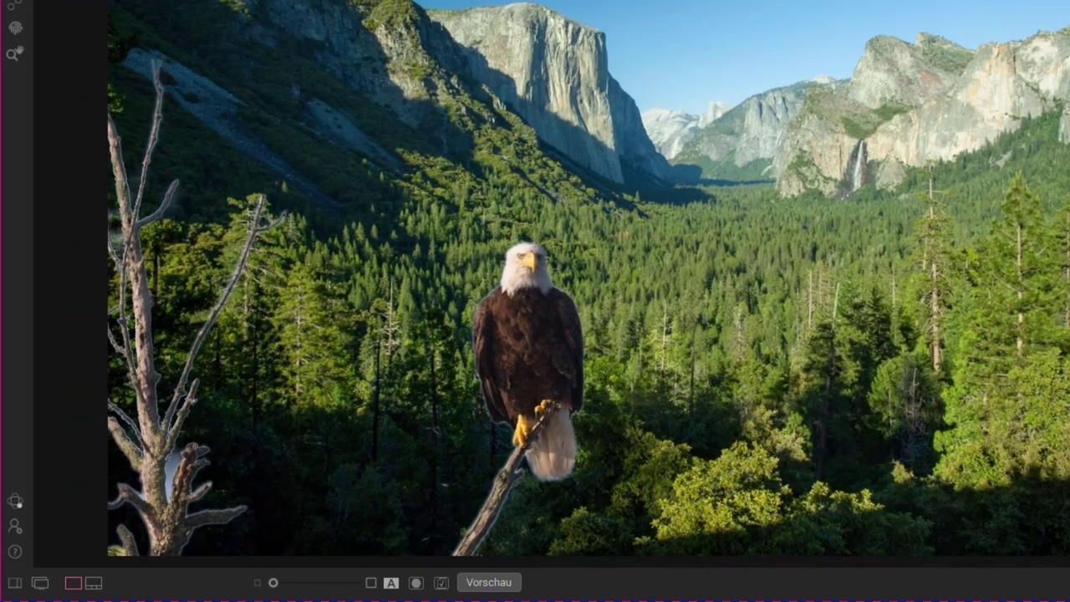
# - Brush over the dead trunk, then zoom in close and pan to the dead tree's branches
pyautogui.click(337, 393)
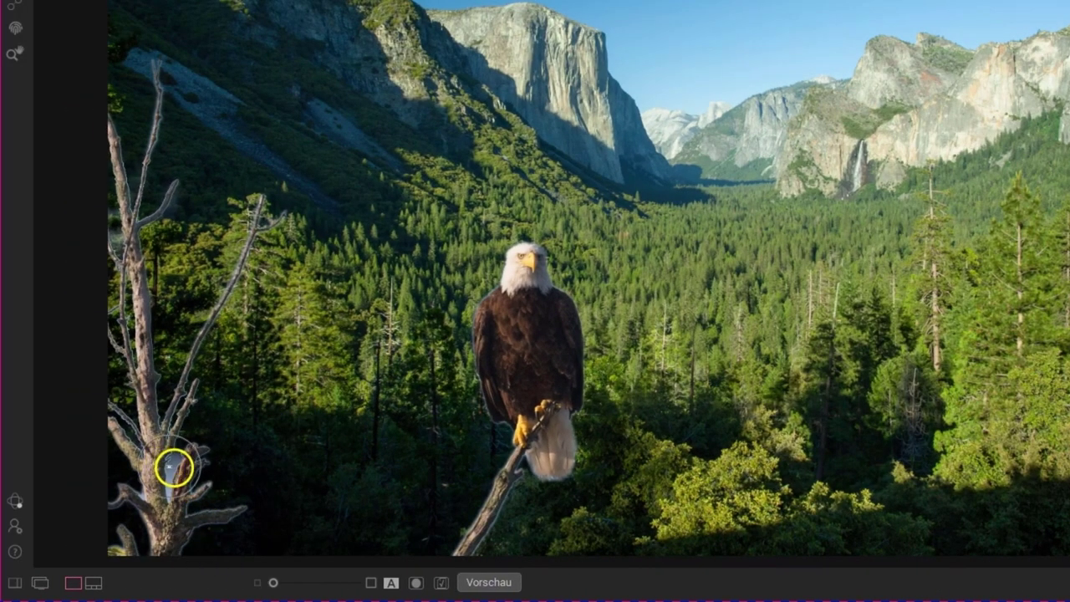
pyautogui.moveTo(338, 393)
pyautogui.mouseDown()
pyautogui.moveTo(171, 466)
pyautogui.moveTo(170, 487)
pyautogui.moveTo(191, 501)
pyautogui.mouseUp()
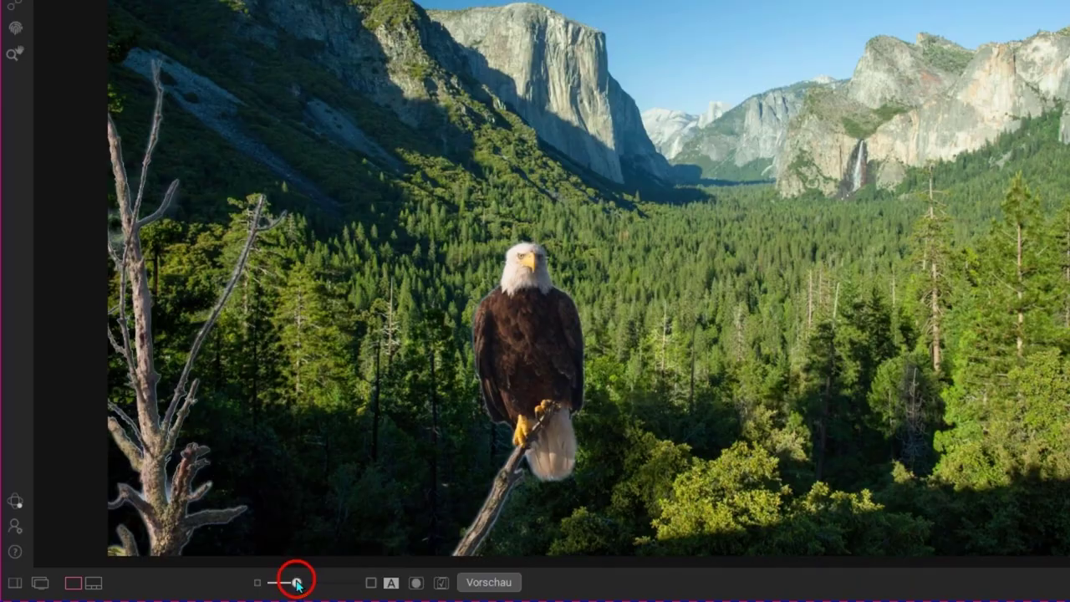
pyautogui.click(297, 582)
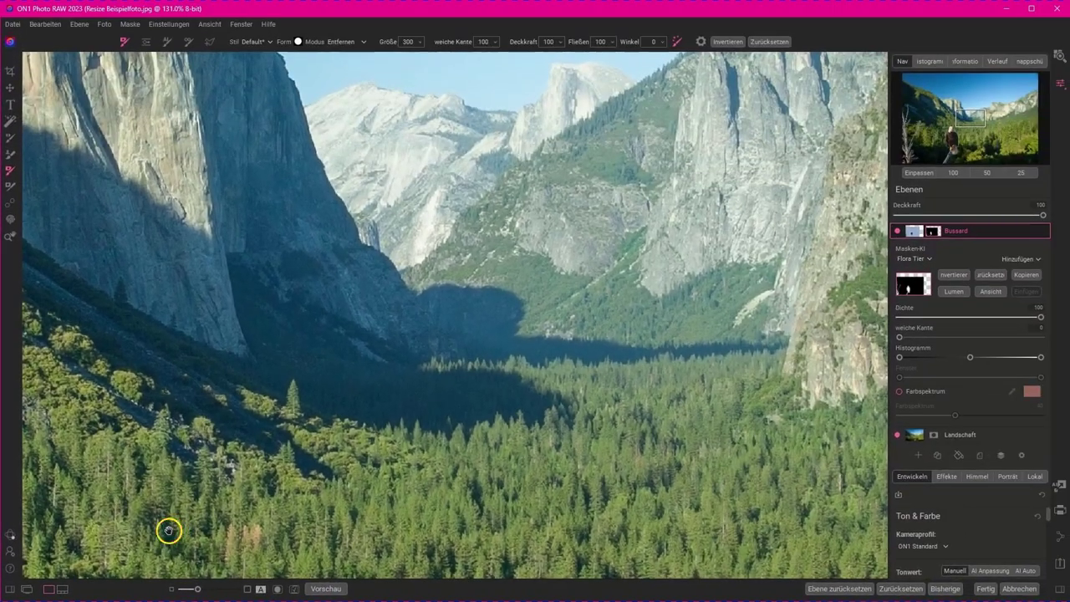
pyautogui.moveTo(168, 530); pyautogui.dragTo(619, 321)
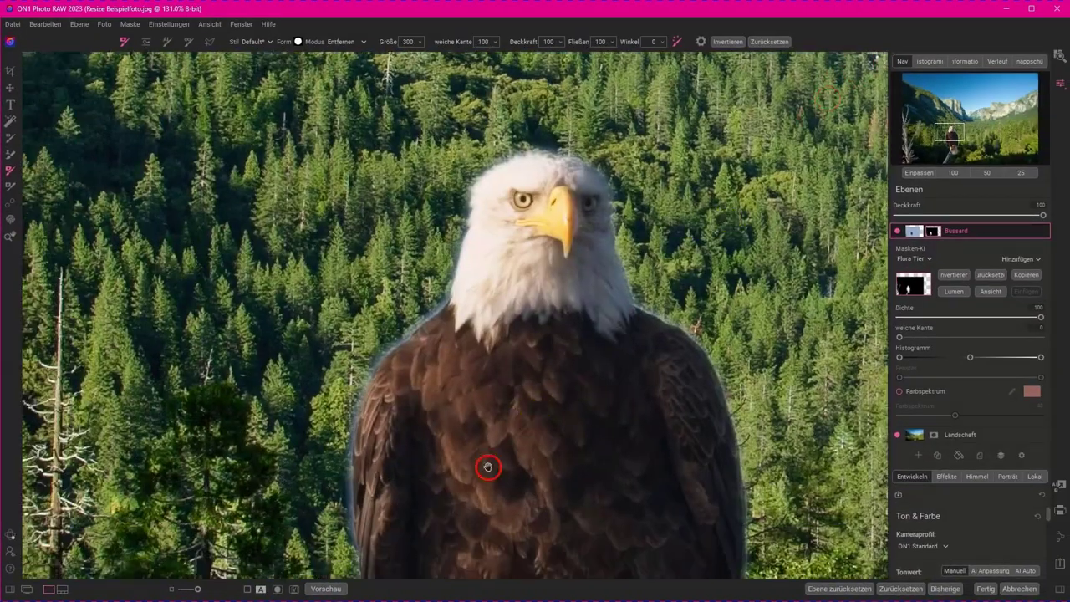
pyautogui.moveTo(487, 467); pyautogui.dragTo(768, 119)
pyautogui.moveTo(320, 451)
pyautogui.mouseDown()
pyautogui.moveTo(427, 425)
pyautogui.moveTo(535, 353)
pyautogui.mouseUp()
pyautogui.click(893, 151)
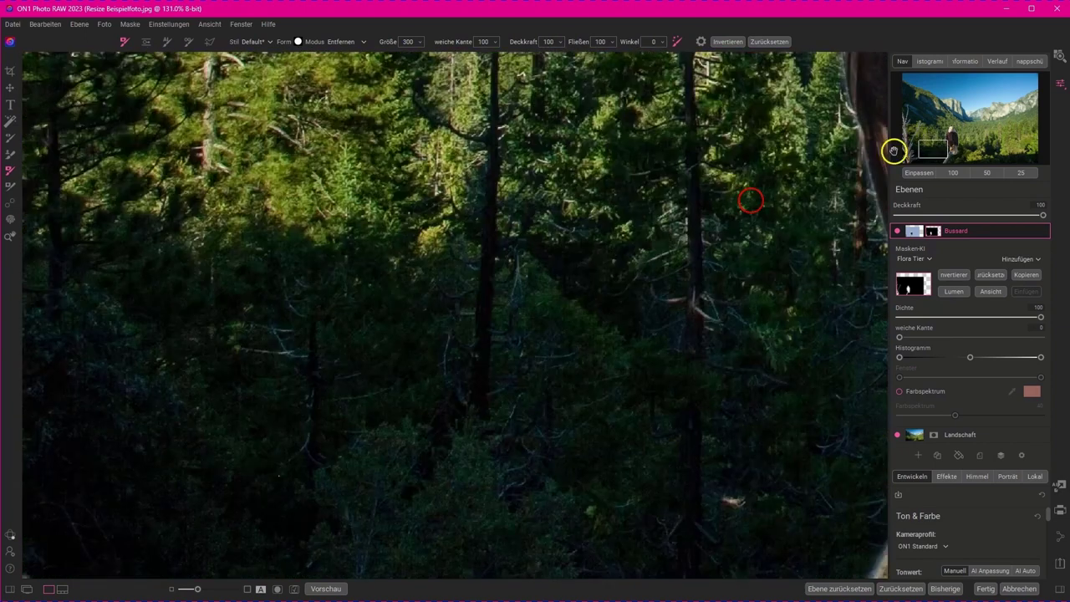
pyautogui.moveTo(892, 151)
pyautogui.mouseDown()
pyautogui.moveTo(927, 153)
pyautogui.moveTo(922, 165)
pyautogui.mouseUp()
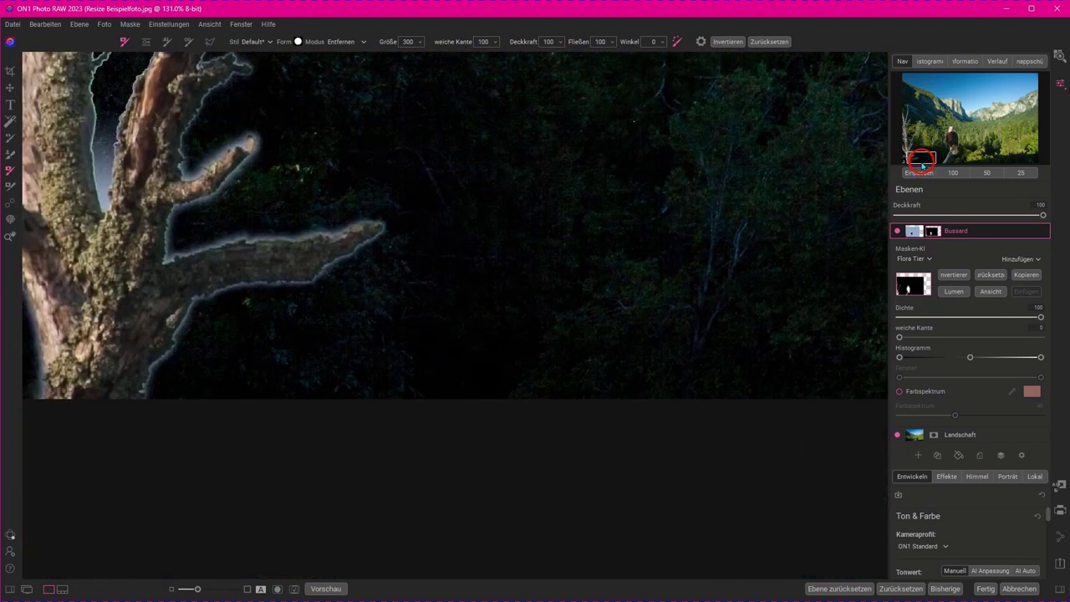
# - Set the mask brush size to 150 with the bracket keys and fit the view
pyautogui.press('[')
pyautogui.press('[')
pyautogui.press('[')
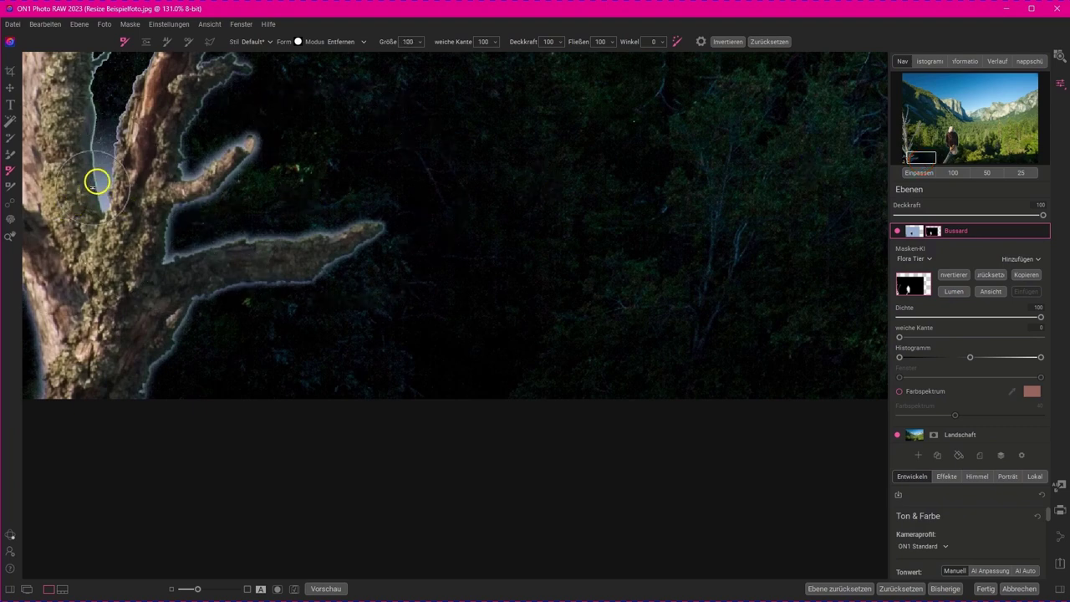
pyautogui.press(']')
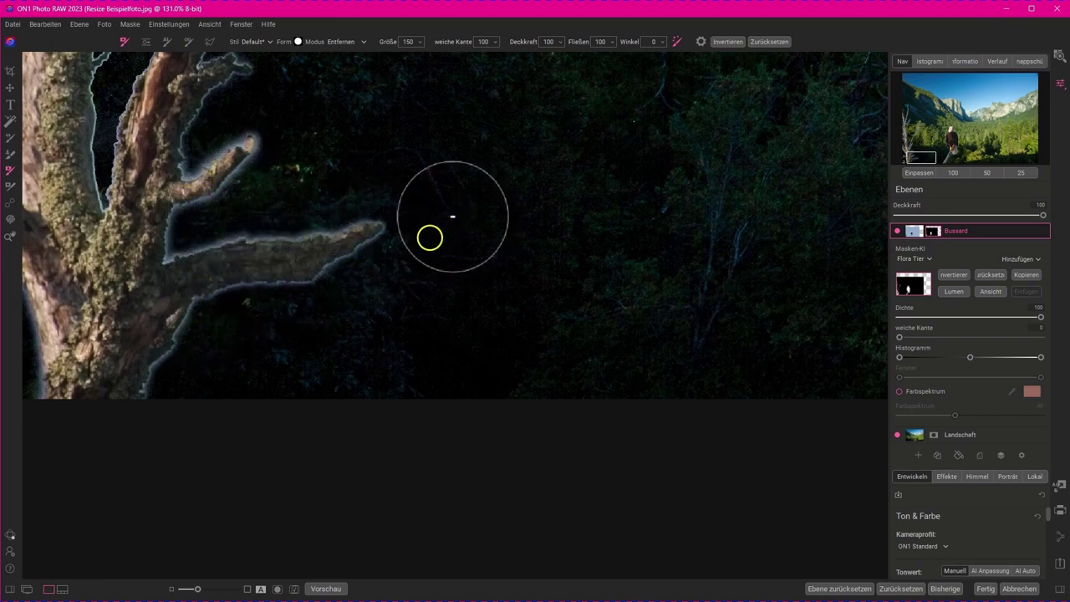
pyautogui.click(923, 173)
# - At 50% zoom, paint the Refine brush along the thin branch and the eagle's outline
pyautogui.click(989, 173)
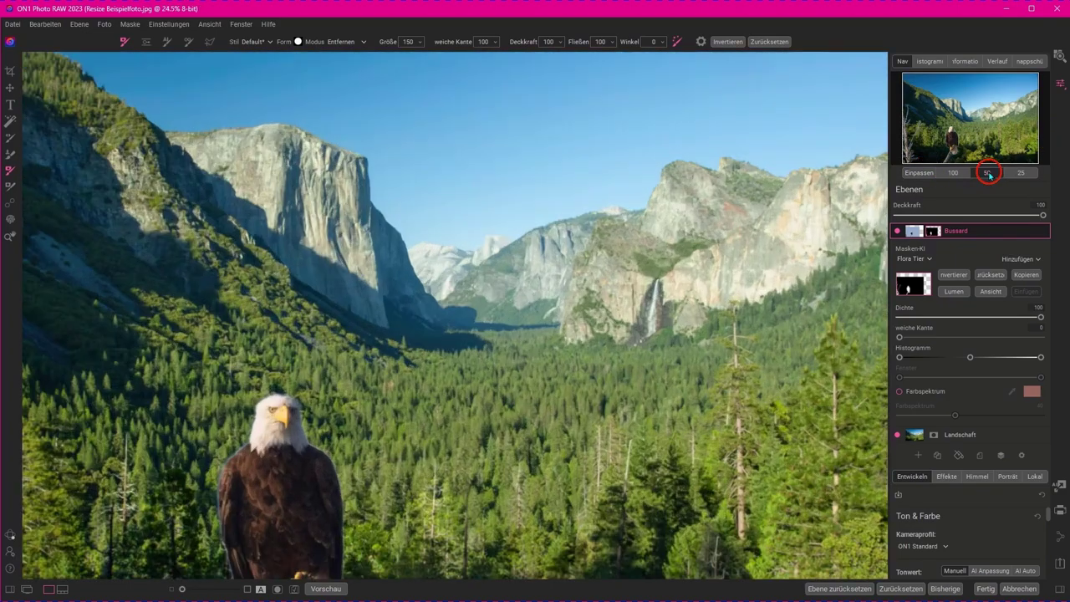
pyautogui.moveTo(989, 131); pyautogui.dragTo(933, 142)
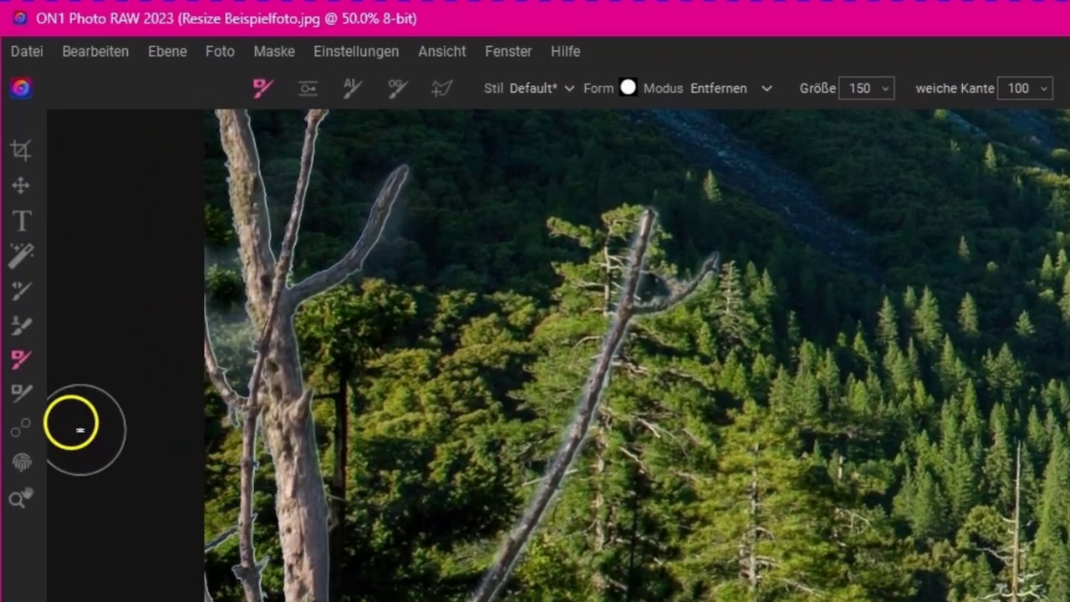
pyautogui.click(25, 395)
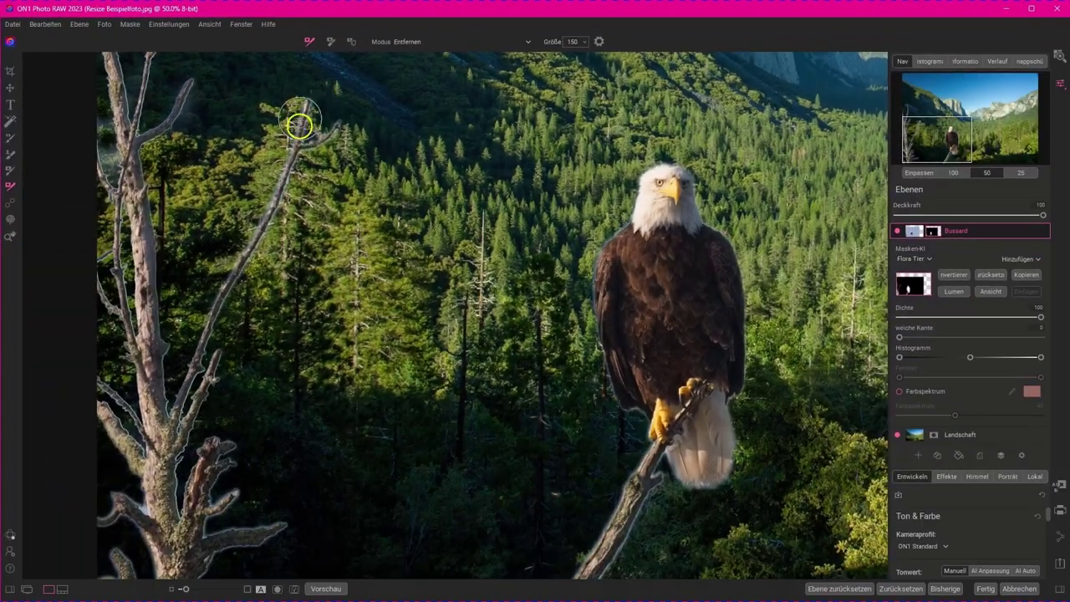
pyautogui.moveTo(299, 119); pyautogui.dragTo(189, 362)
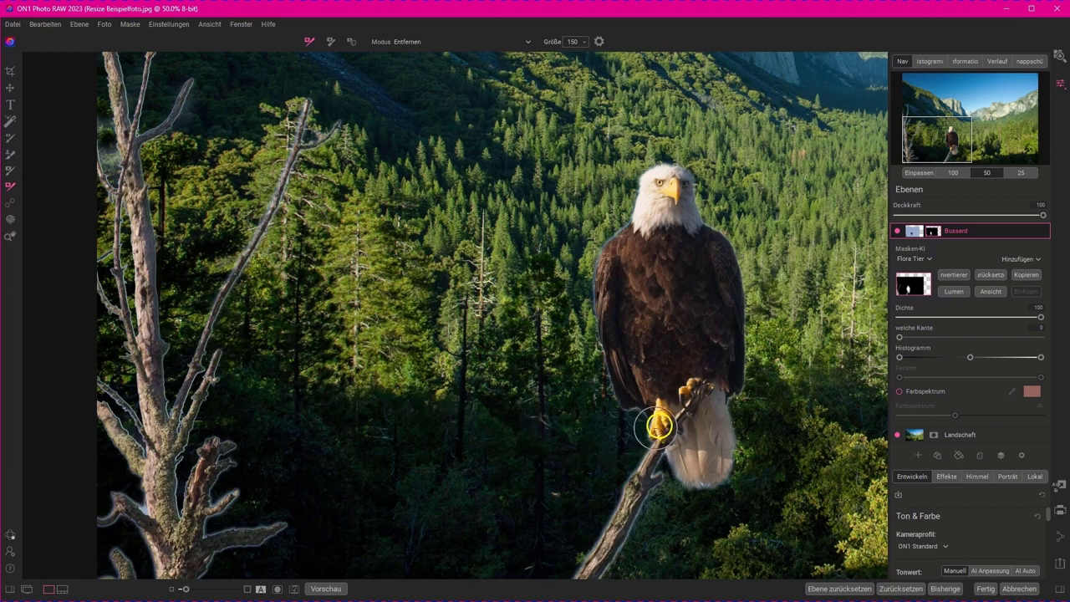
pyautogui.moveTo(611, 321)
pyautogui.mouseDown()
pyautogui.moveTo(650, 191)
pyautogui.moveTo(678, 179)
pyautogui.moveTo(726, 239)
pyautogui.moveTo(751, 321)
pyautogui.moveTo(735, 463)
pyautogui.moveTo(704, 488)
pyautogui.mouseUp()
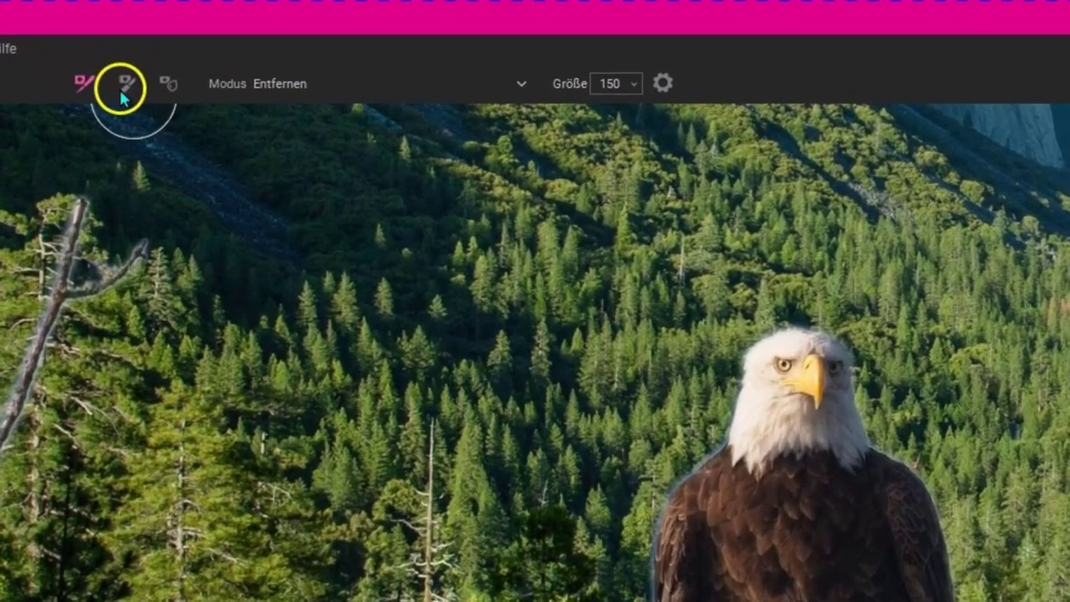
# - Choose the mask chisel in Löschen mode, keeping size 20 and amount 20
pyautogui.click(329, 41)
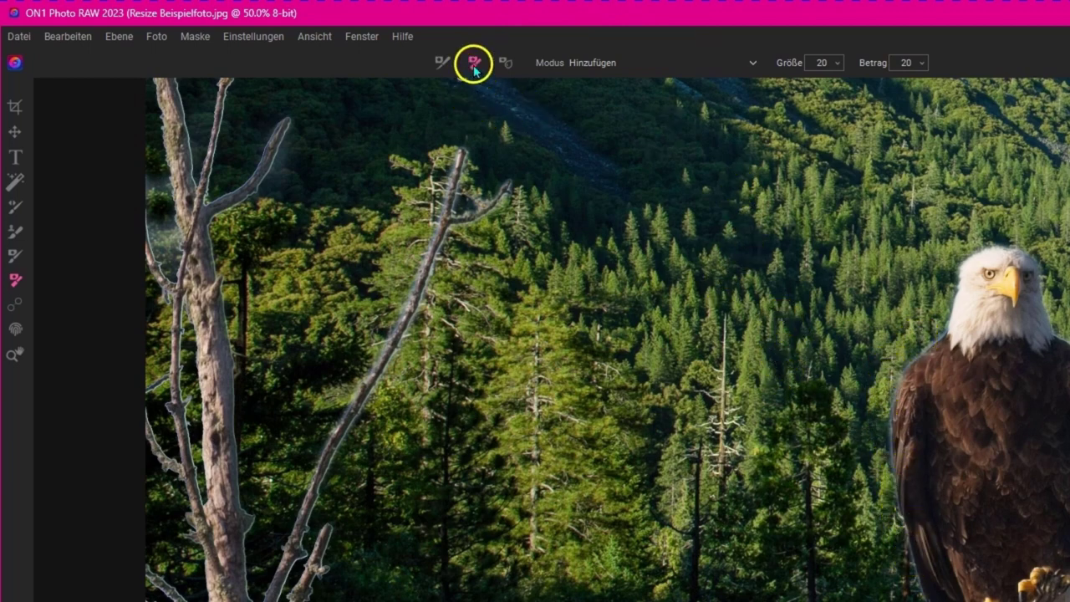
pyautogui.click(588, 63)
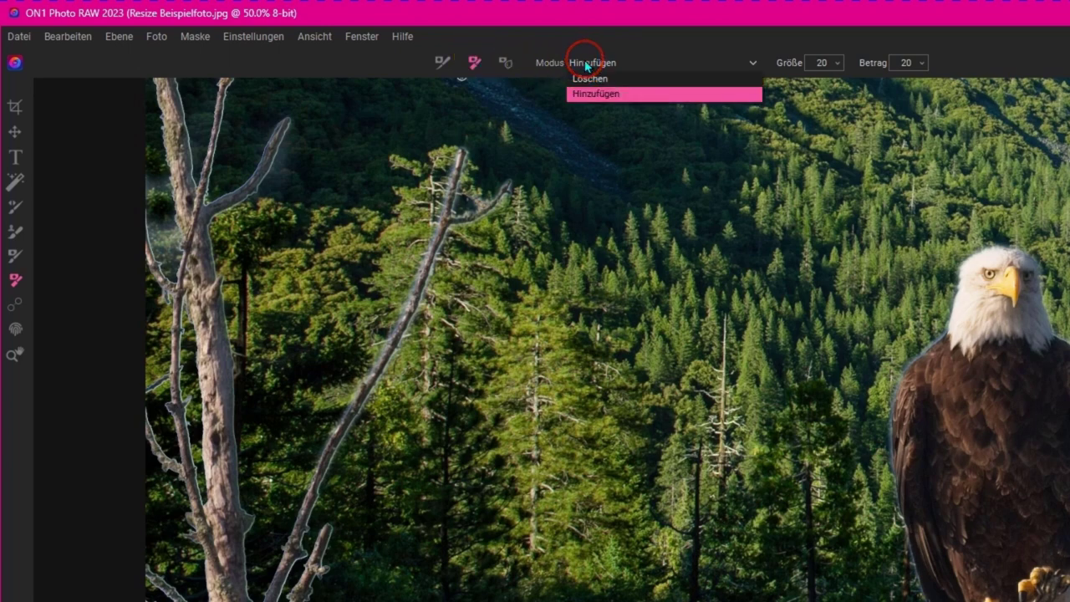
pyautogui.click(596, 80)
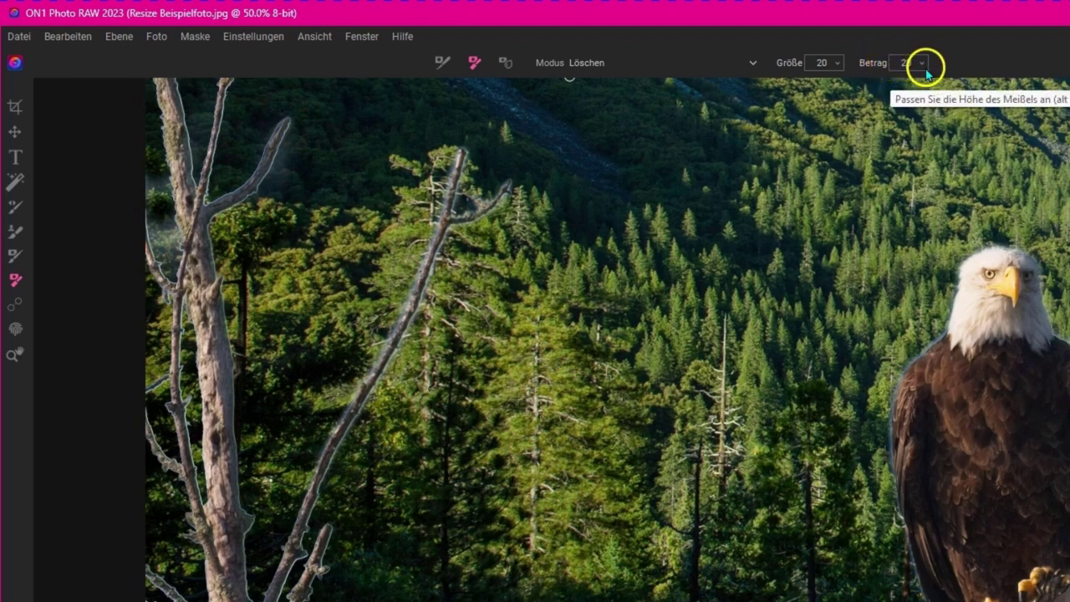
pyautogui.click(922, 65)
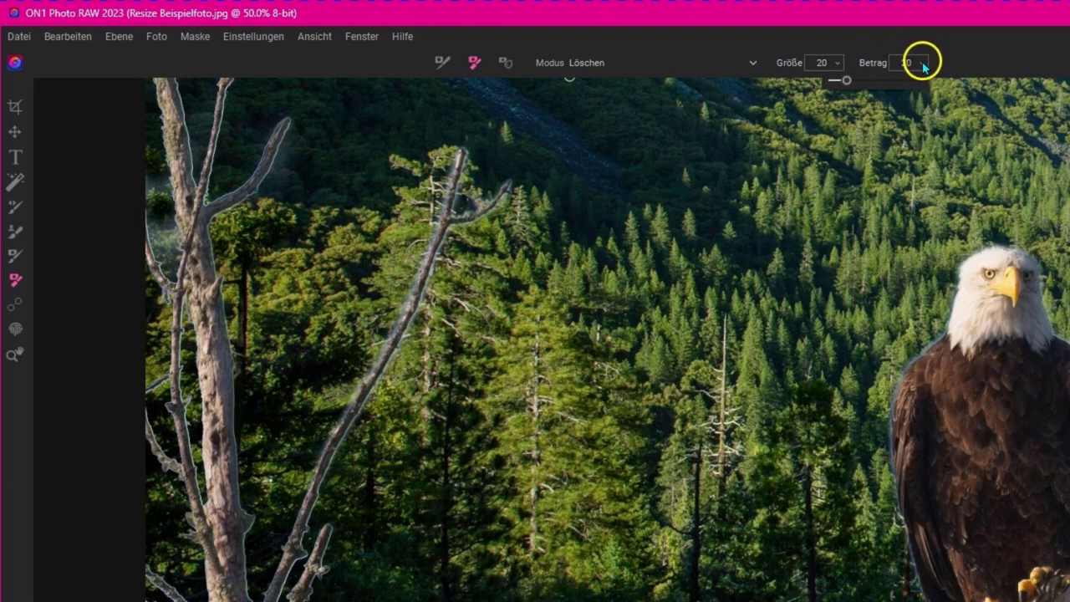
pyautogui.click(922, 64)
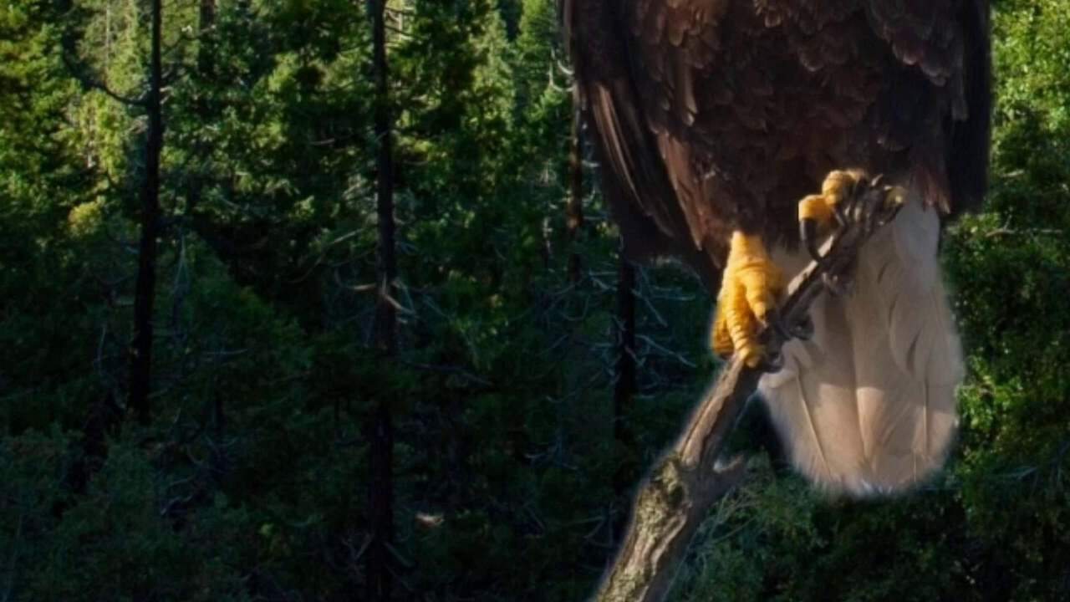
# - Chisel the fringe along the lower branch and from branch to foot, then lower the amount
pyautogui.scroll(-3, 473, 83)
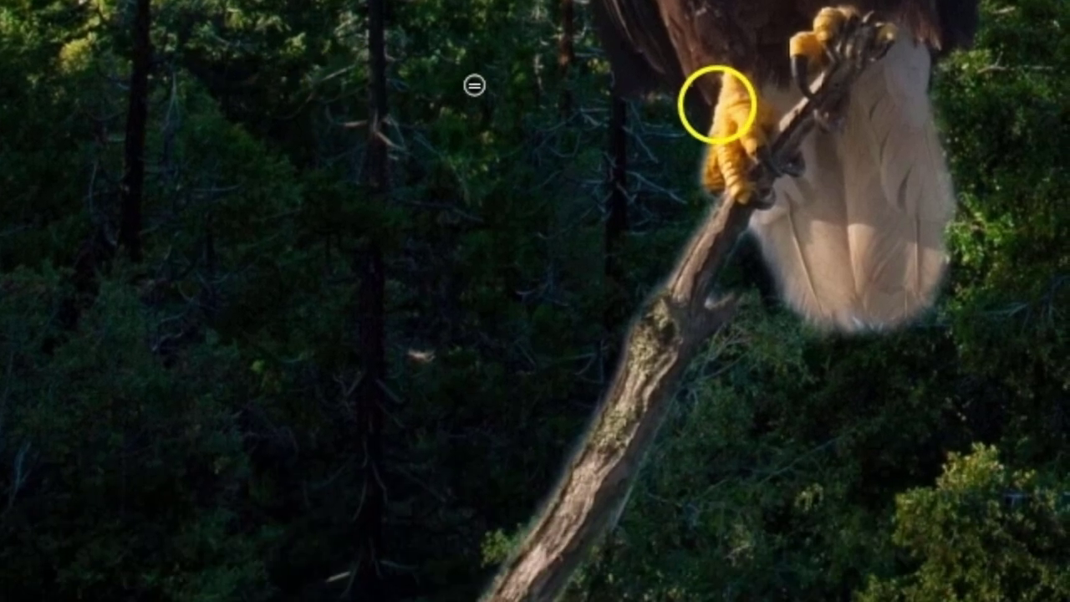
pyautogui.scroll(-2, 771, 91)
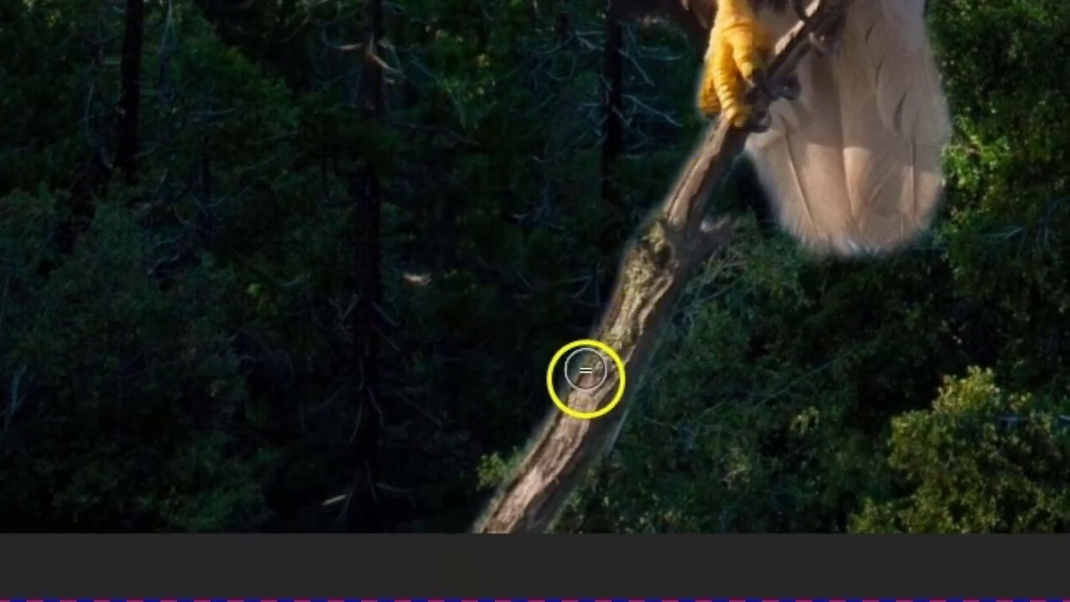
pyautogui.click(635, 404)
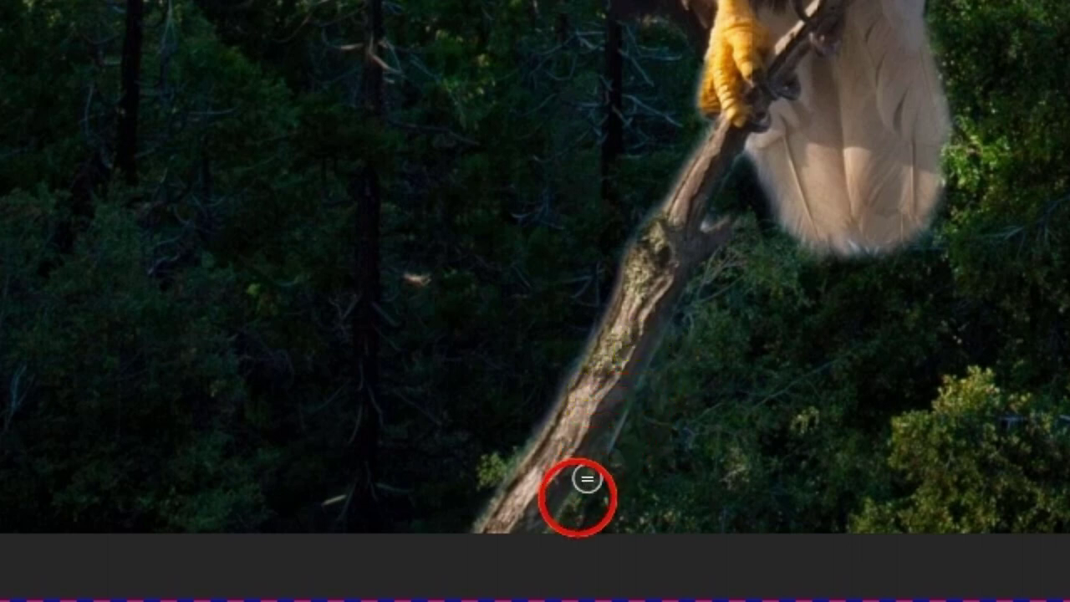
pyautogui.moveTo(635, 405); pyautogui.dragTo(576, 501)
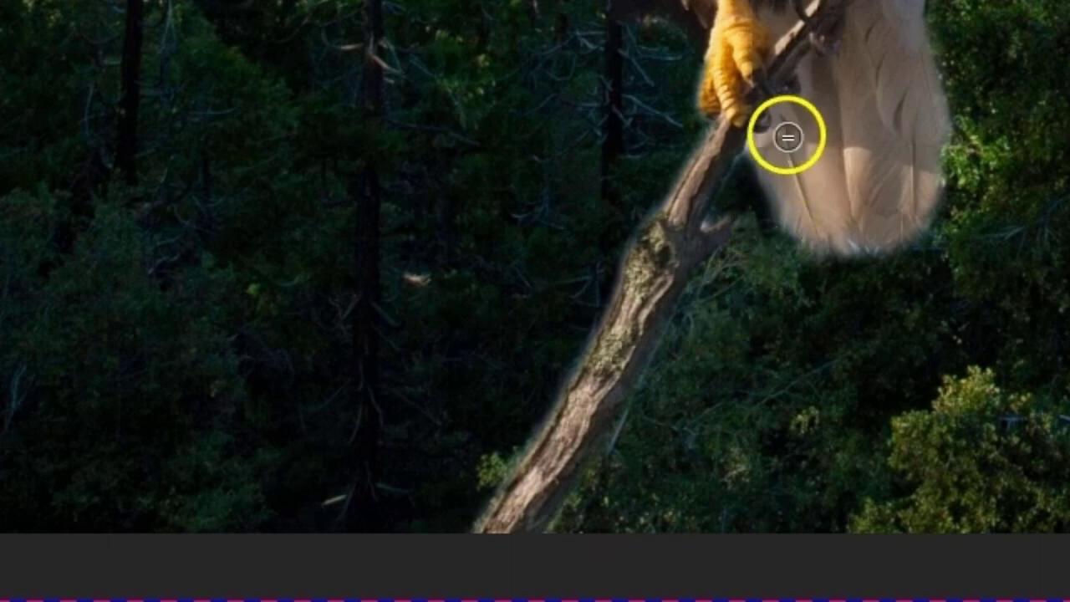
pyautogui.moveTo(710, 127); pyautogui.dragTo(706, 149)
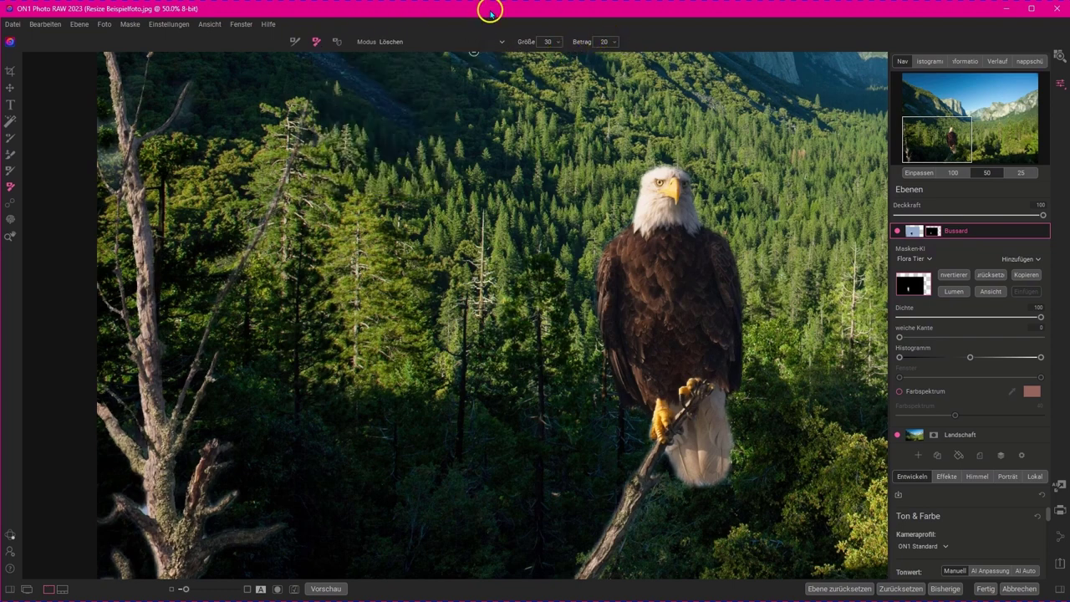
pyautogui.moveTo(614, 43); pyautogui.dragTo(576, 61)
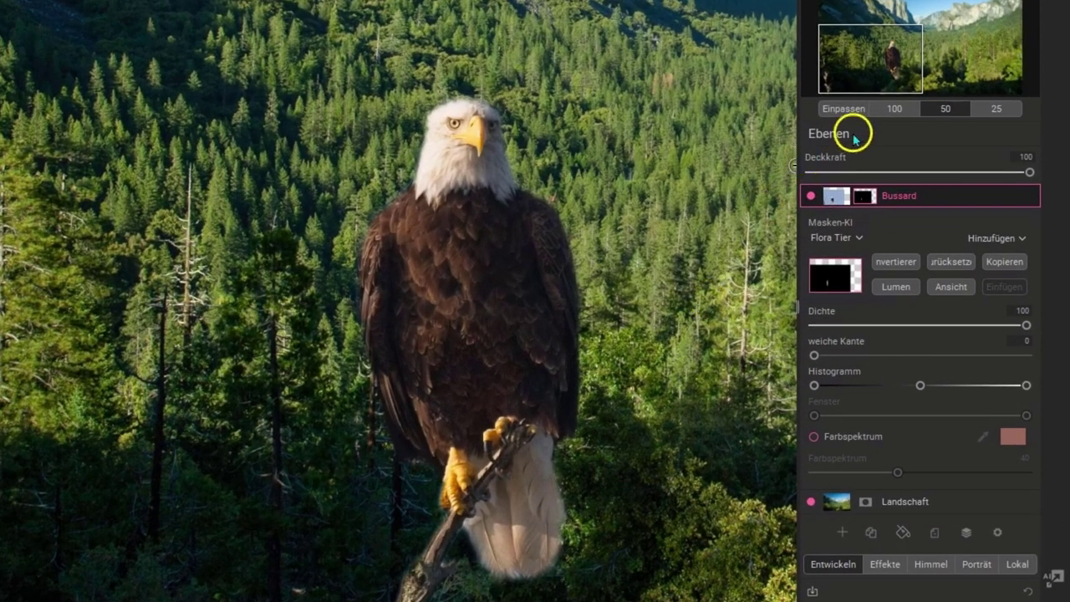
# - Toggle the landscape and eagle layers to check the cut-out, fit the view, and collapse the Bussard Masken-KI section
pyautogui.click(897, 435)
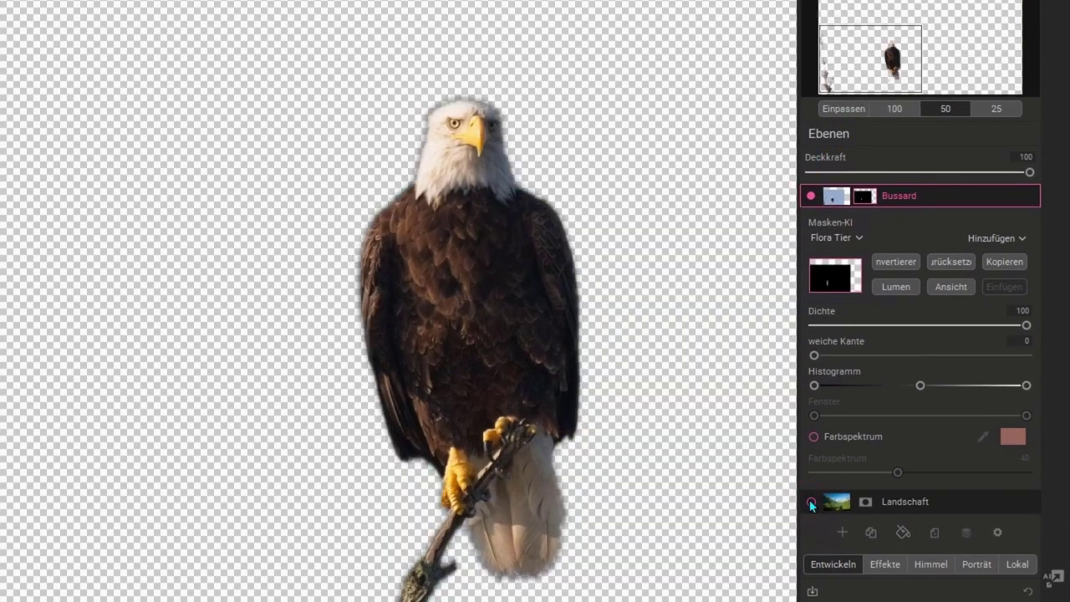
pyautogui.click(810, 503)
pyautogui.click(811, 503)
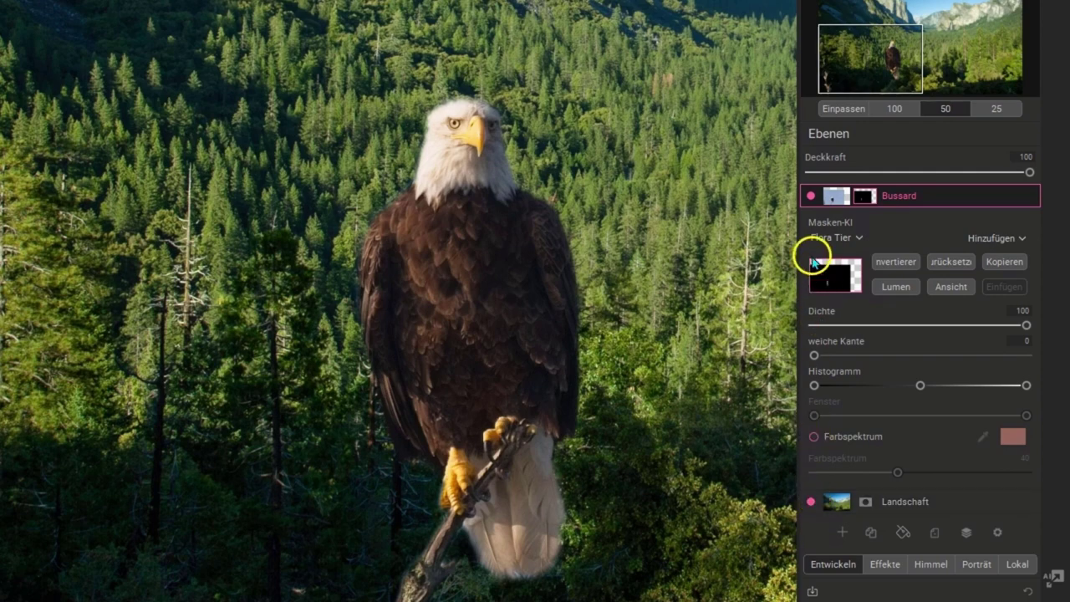
pyautogui.click(810, 195)
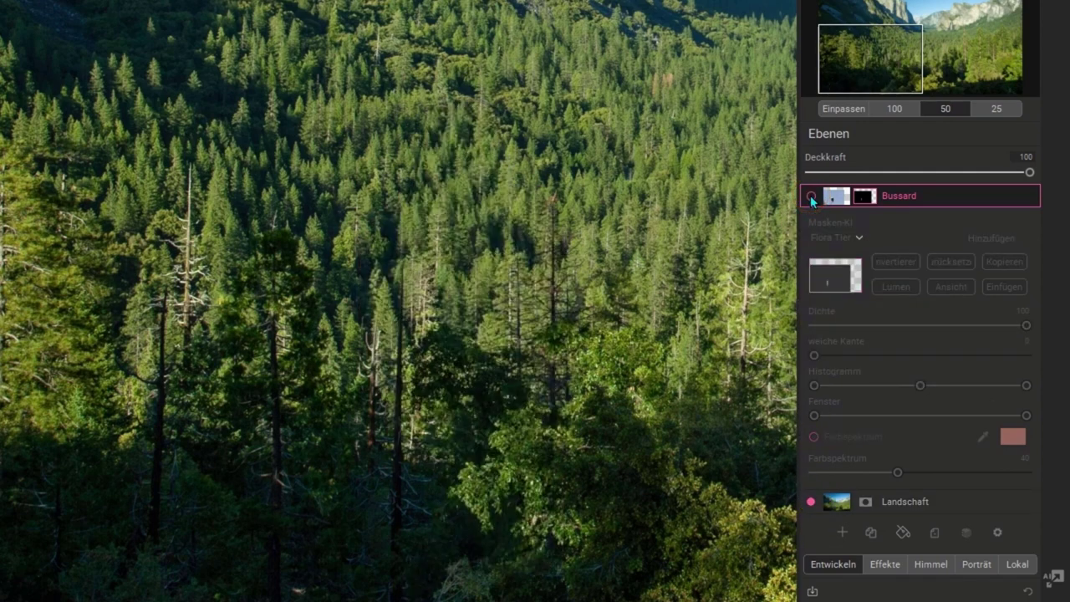
pyautogui.click(810, 197)
pyautogui.click(843, 106)
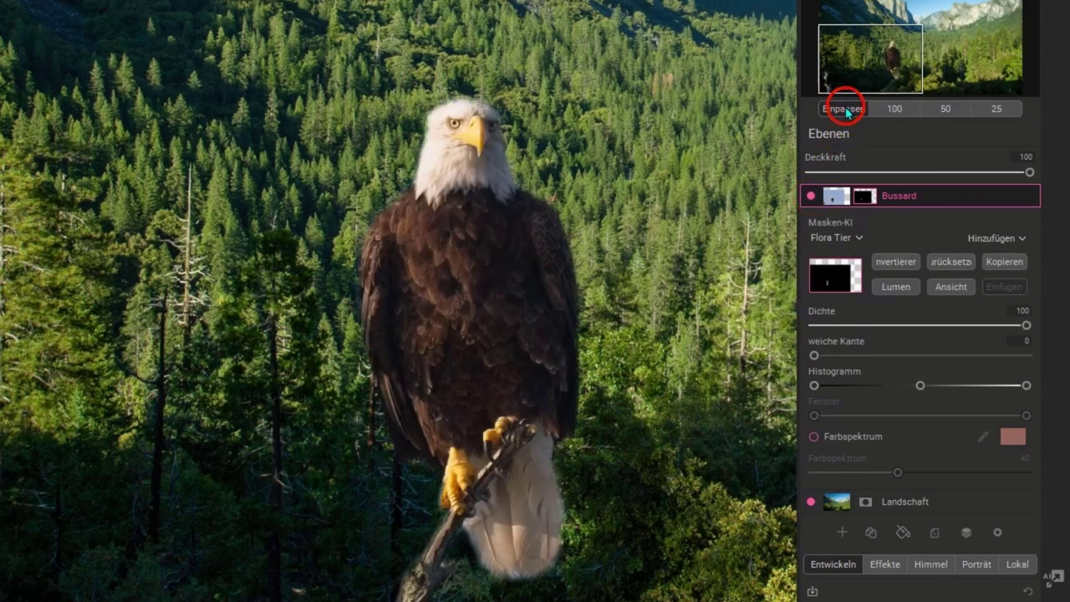
pyautogui.click(861, 122)
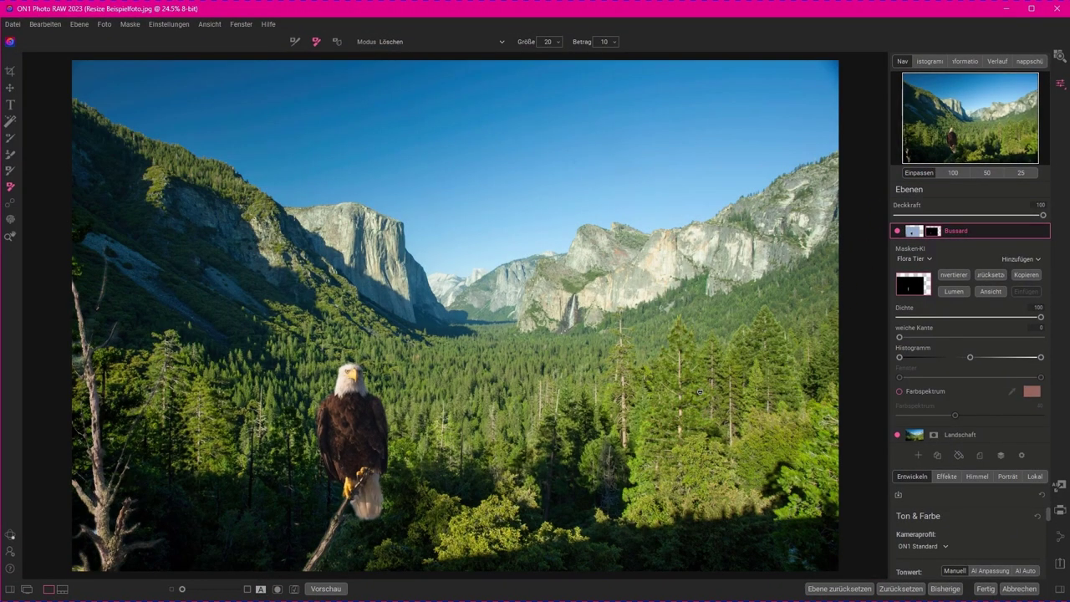
pyautogui.click(965, 198)
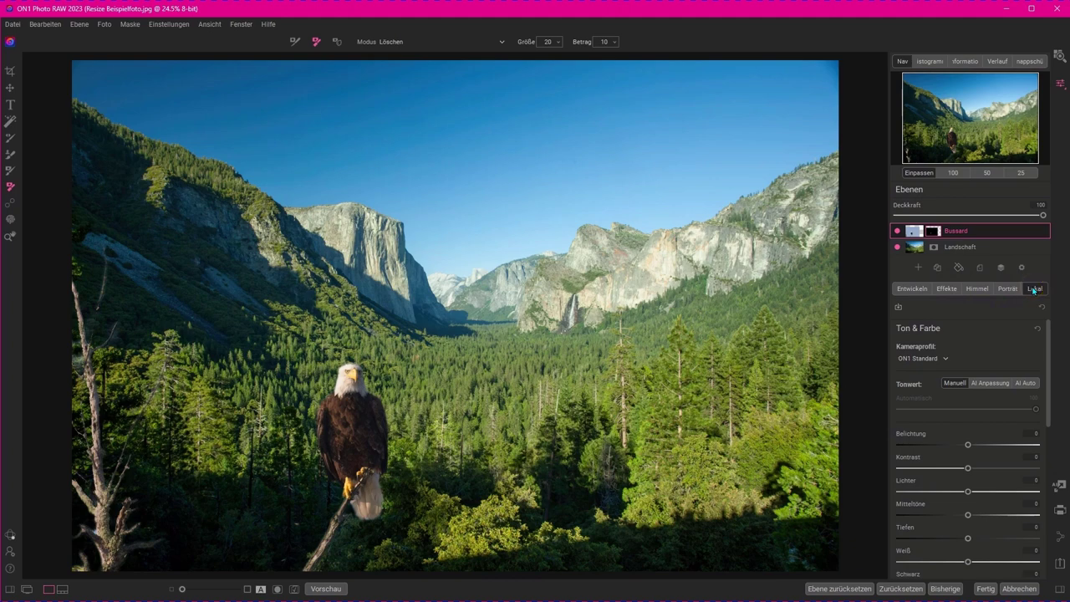
# - Select the Landschaft layer and show its Himmel sky settings under Lokal
pyautogui.click(1034, 288)
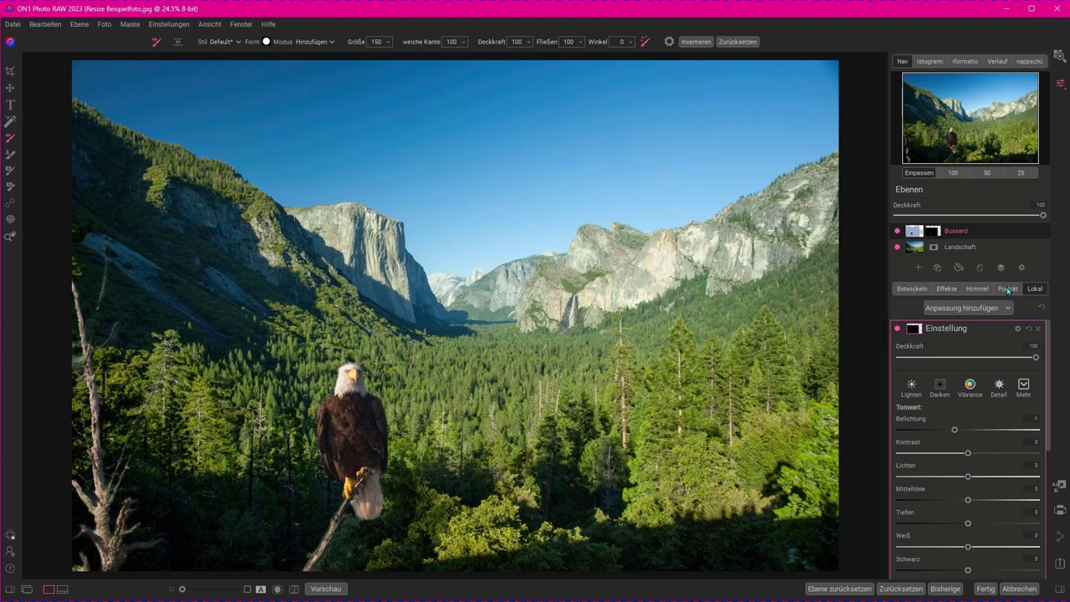
pyautogui.click(973, 287)
pyautogui.click(961, 248)
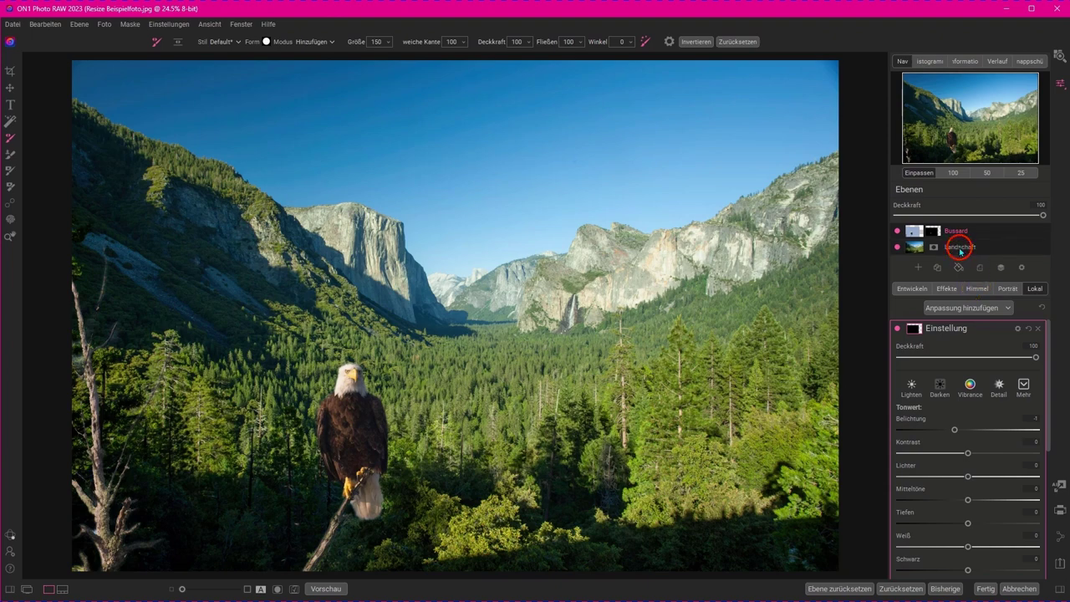
pyautogui.click(959, 247)
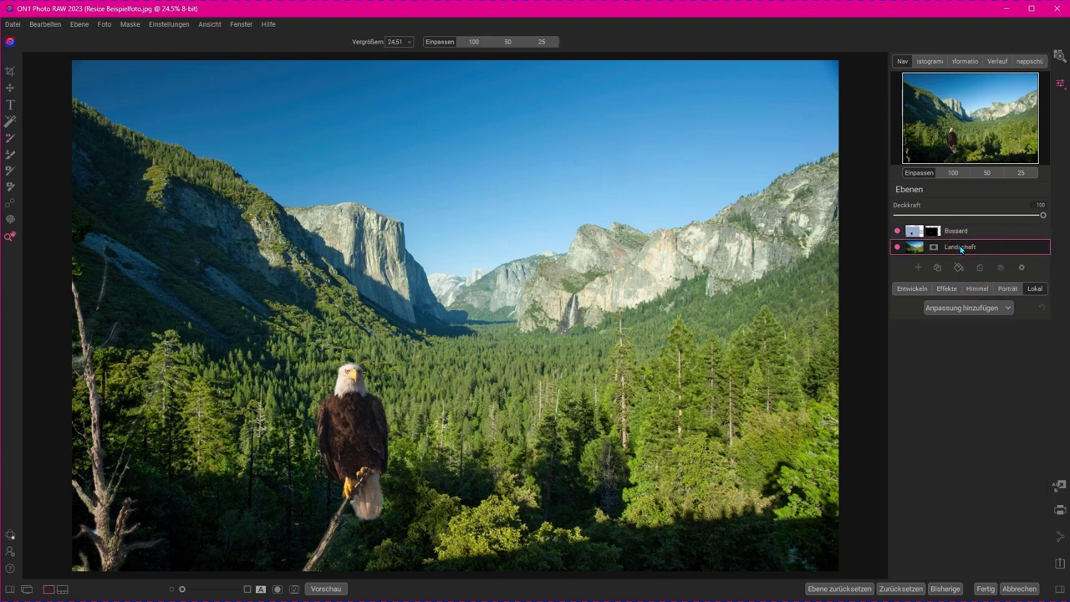
pyautogui.click(976, 289)
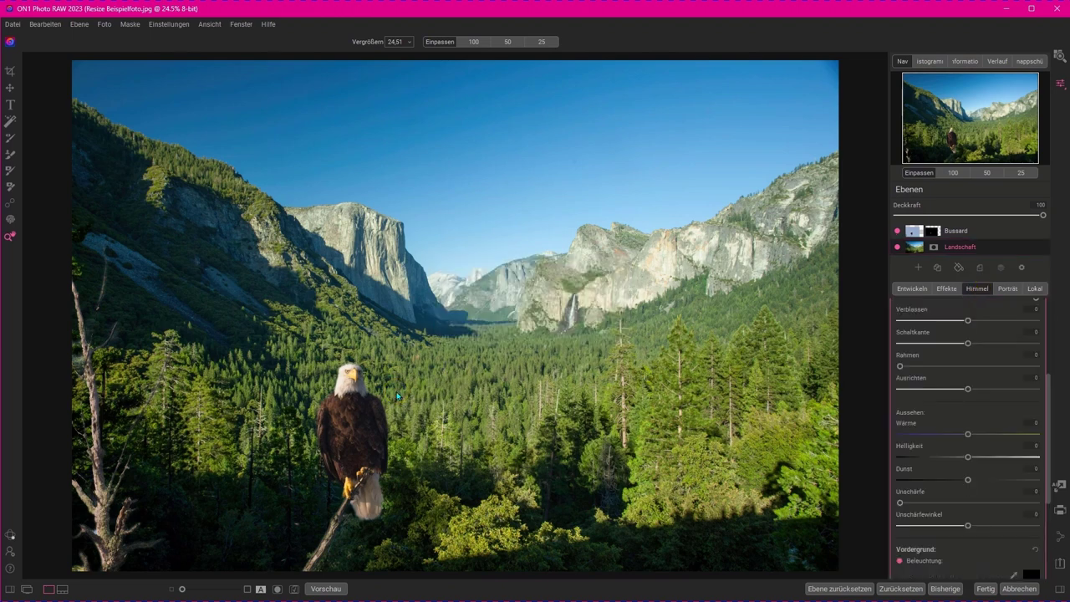
# - Discard the eagle composite edits and open parents-2305916.jpg in Edit
pyautogui.click(1019, 588)
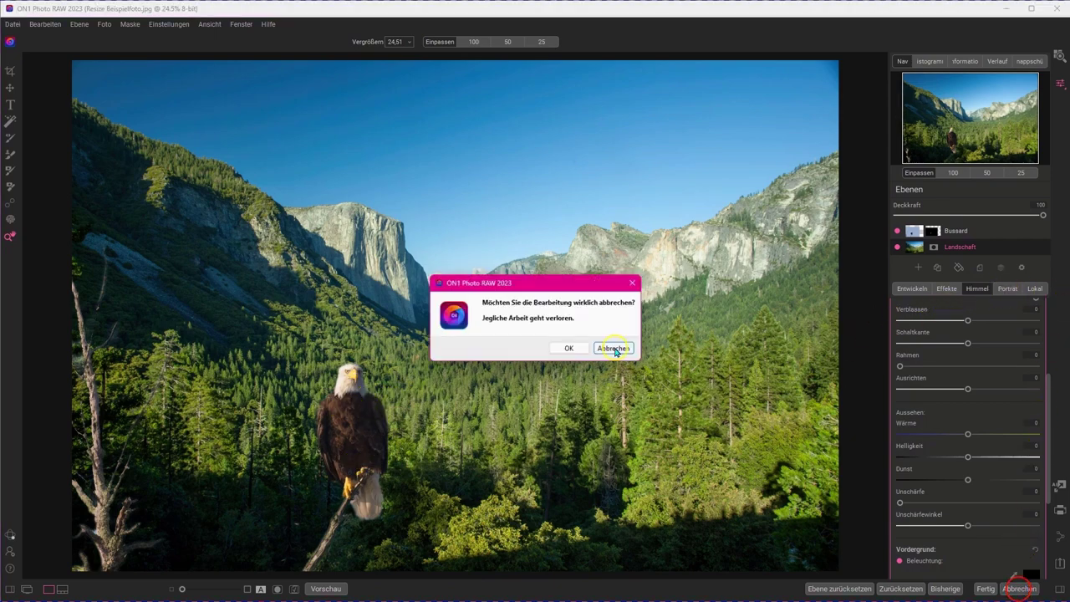
pyautogui.click(573, 352)
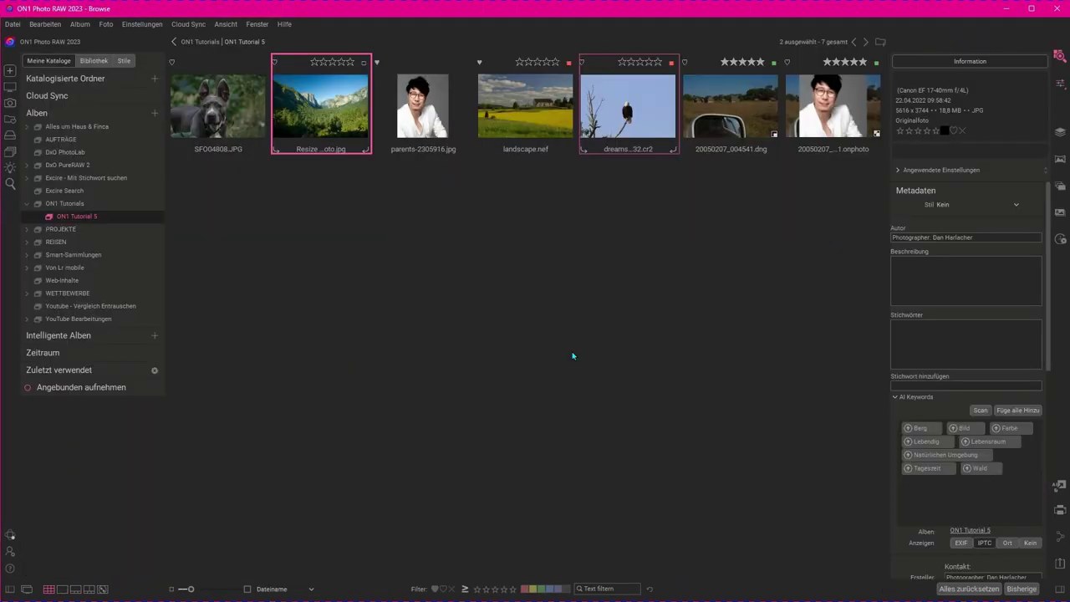
pyautogui.click(415, 117)
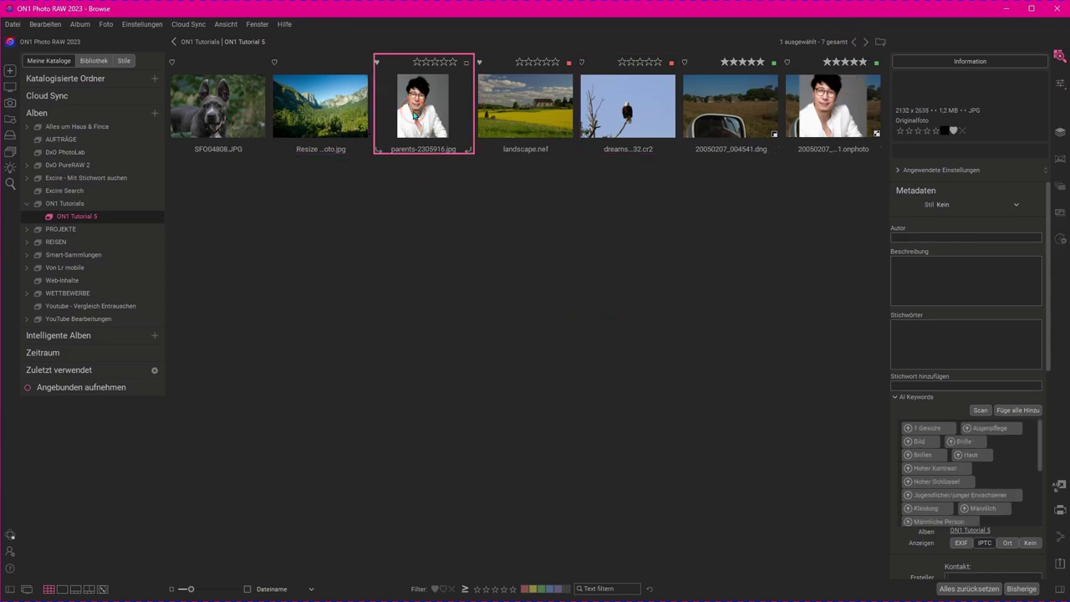
pyautogui.doubleClick(414, 117)
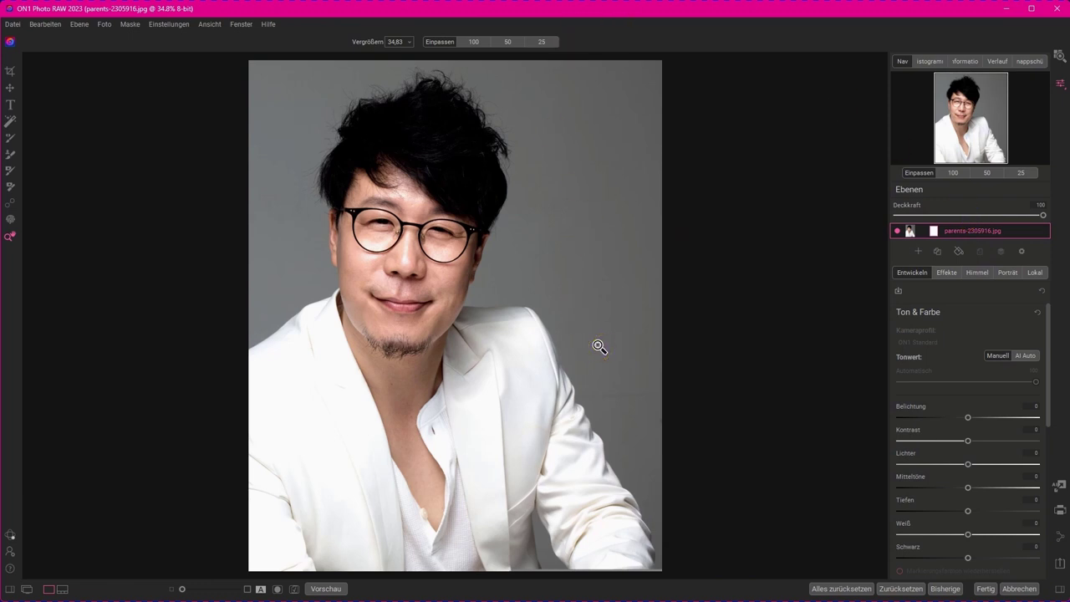
# - Apply a Personen AI mask to the portrait in Hinzufügen mode, removing the grey backdrop
pyautogui.click(933, 230)
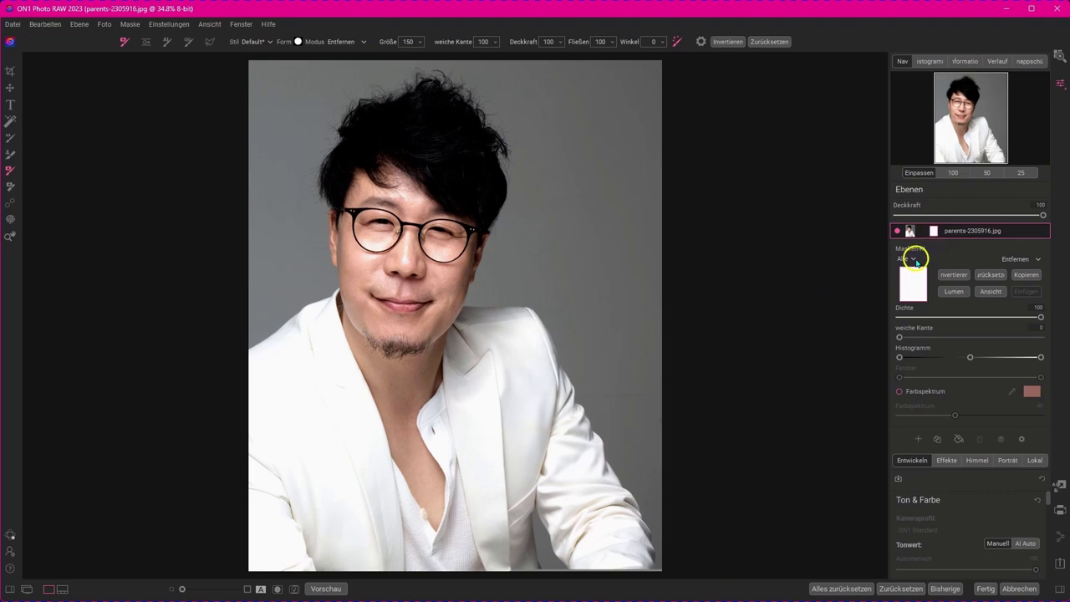
pyautogui.click(914, 259)
pyautogui.click(876, 312)
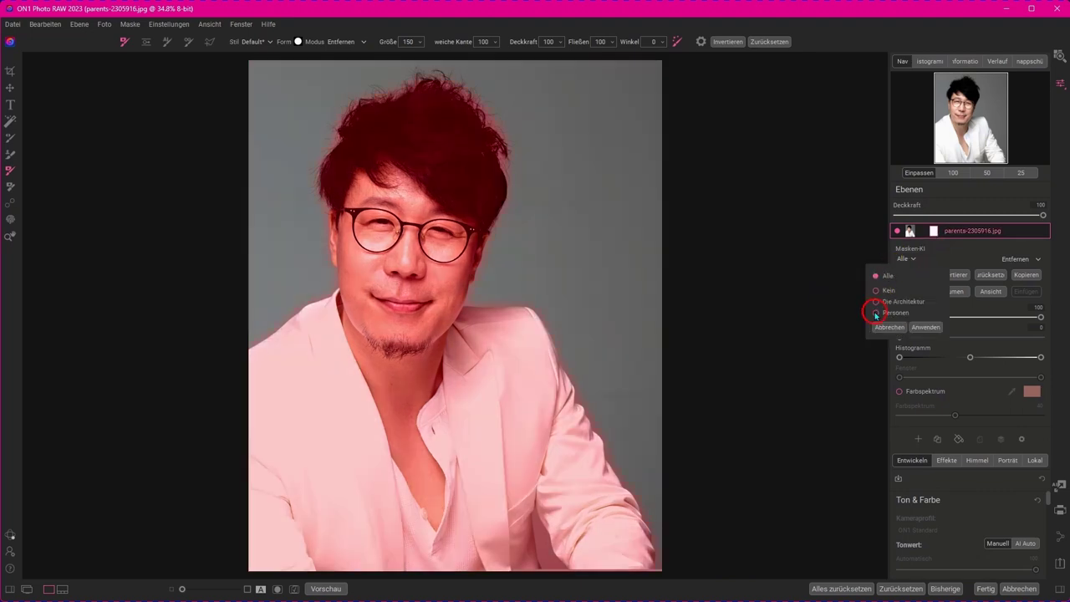
pyautogui.click(925, 328)
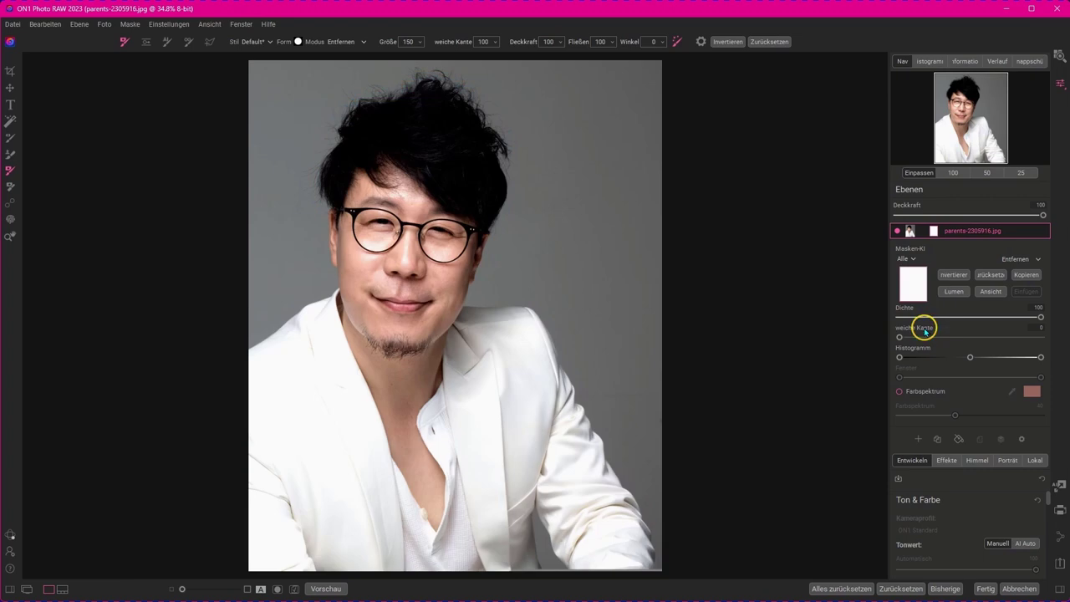
pyautogui.click(1015, 261)
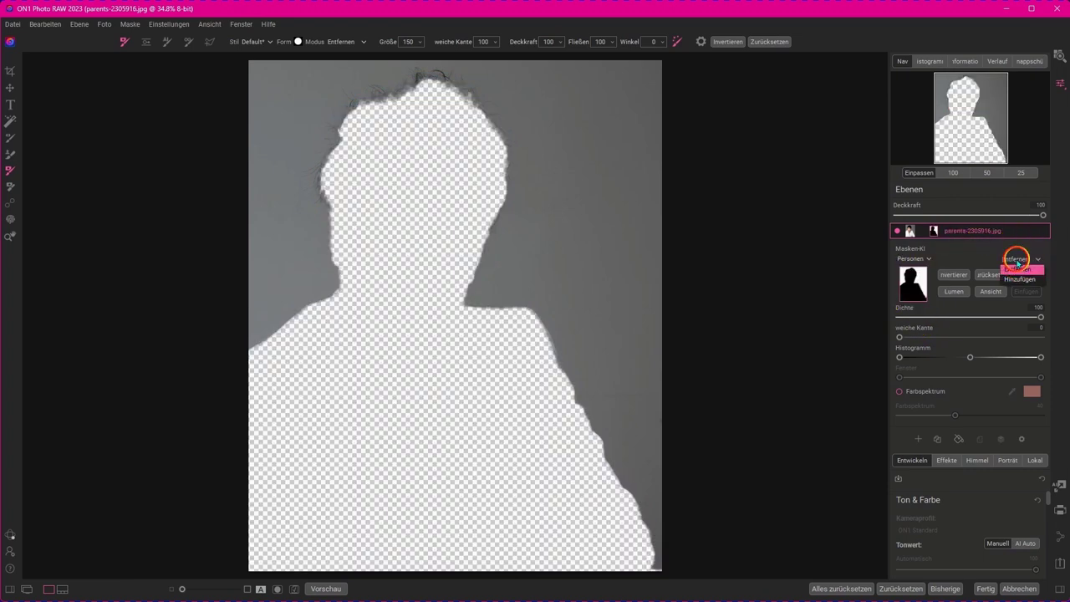
pyautogui.click(1016, 282)
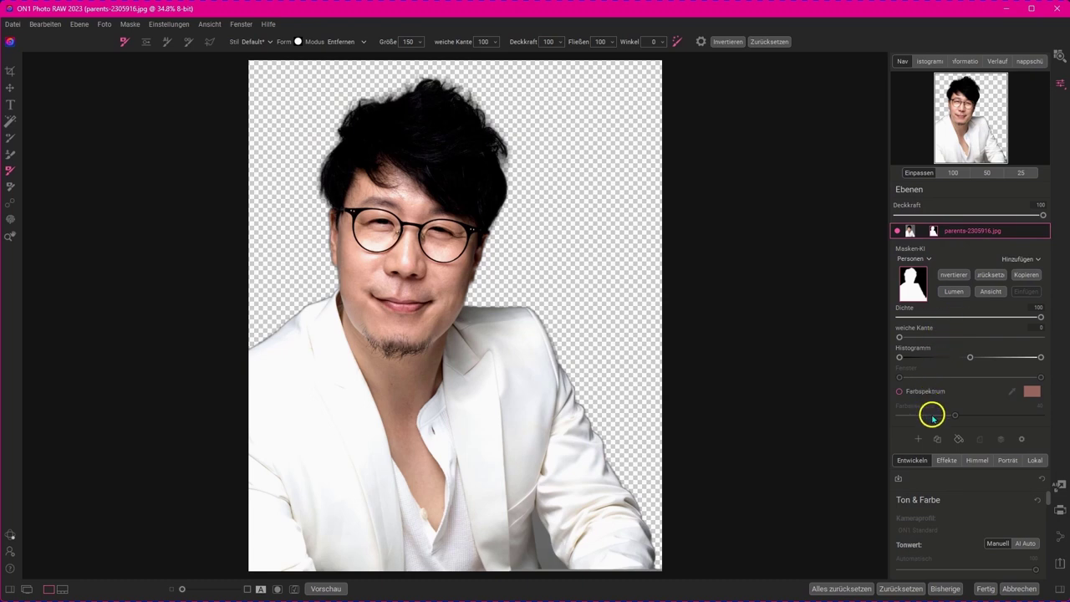
# - Add a light yellow (#ffff7f) Farbfüllung layer and move it beneath the portrait layer
pyautogui.click(959, 438)
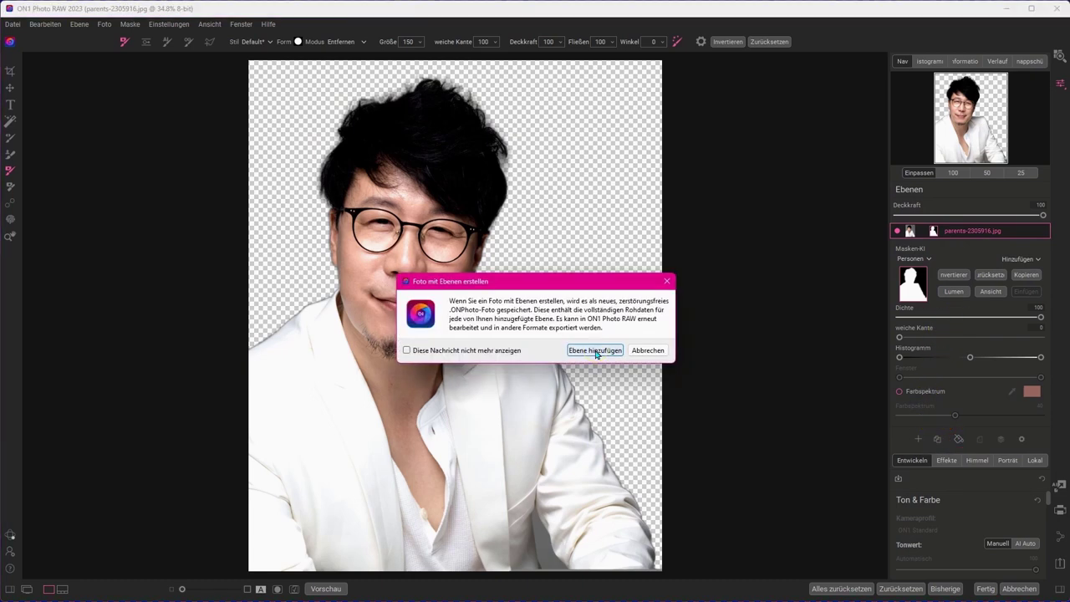
pyautogui.click(595, 351)
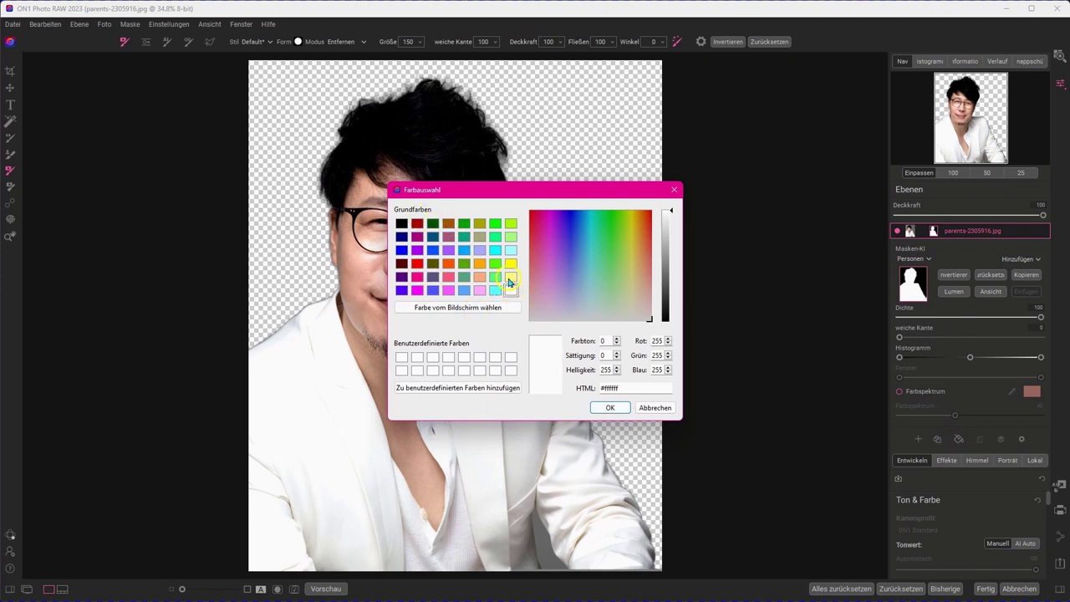
pyautogui.click(509, 278)
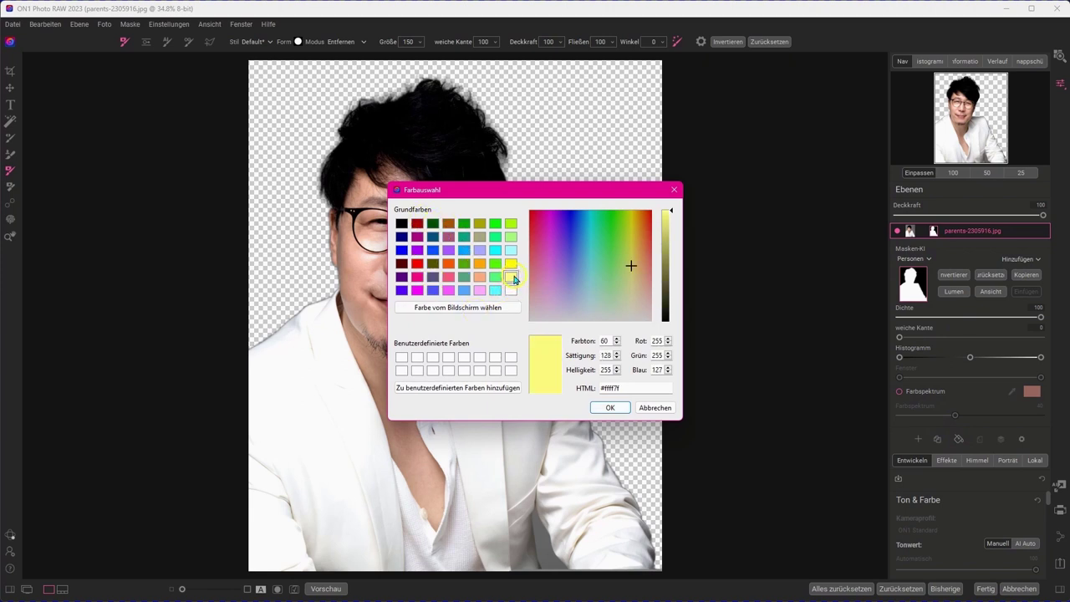
pyautogui.click(611, 407)
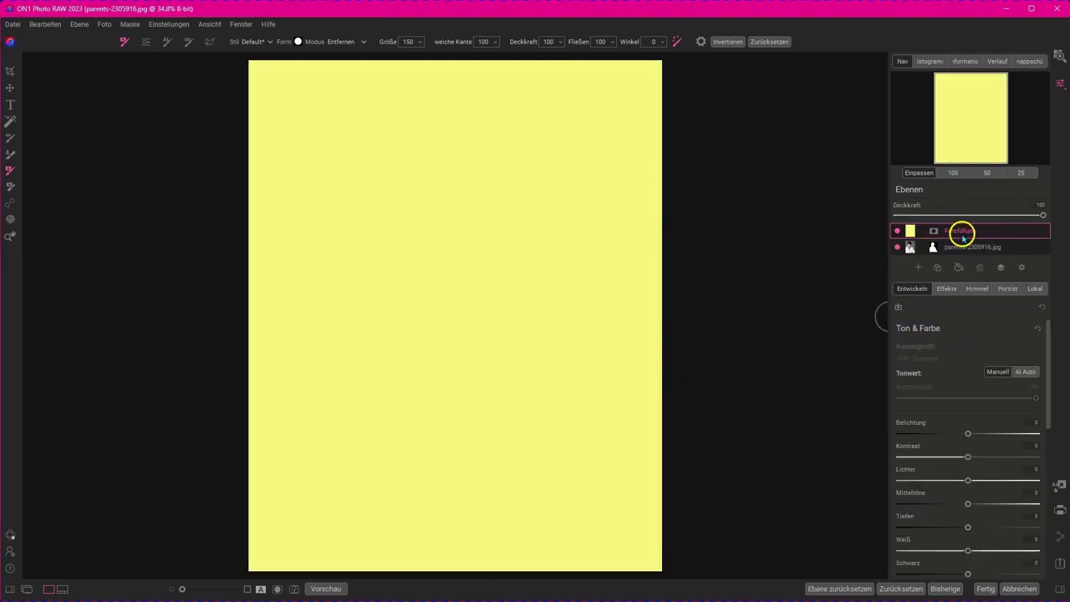
pyautogui.click(962, 232)
pyautogui.moveTo(962, 231); pyautogui.dragTo(961, 256)
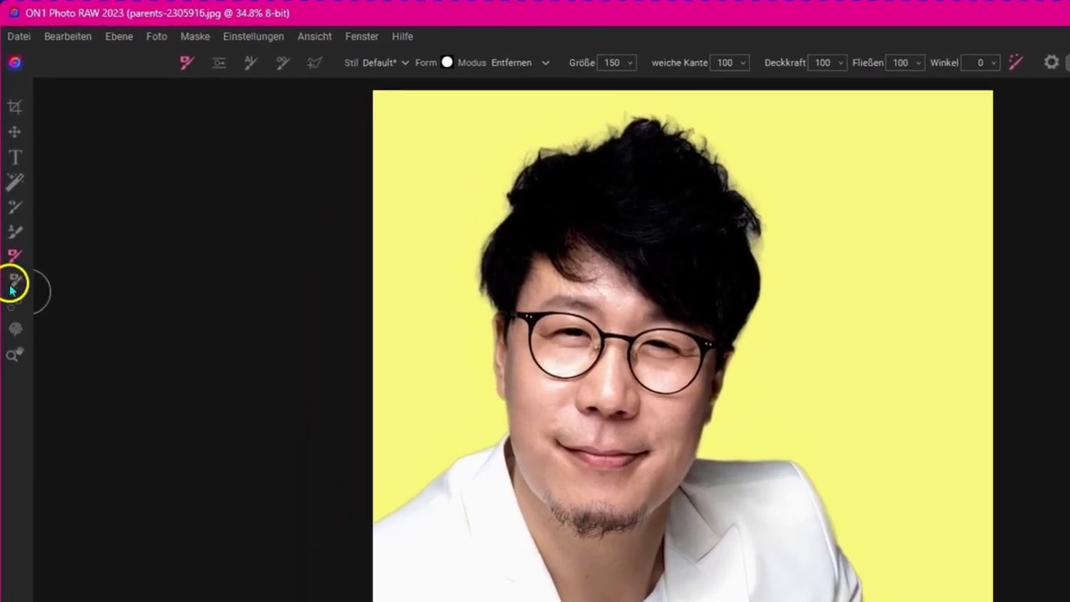
# - Choose the Verfeinerungspinsel, try it on the hair's right edge, and set Modus to Hinzufügen
pyautogui.click(15, 280)
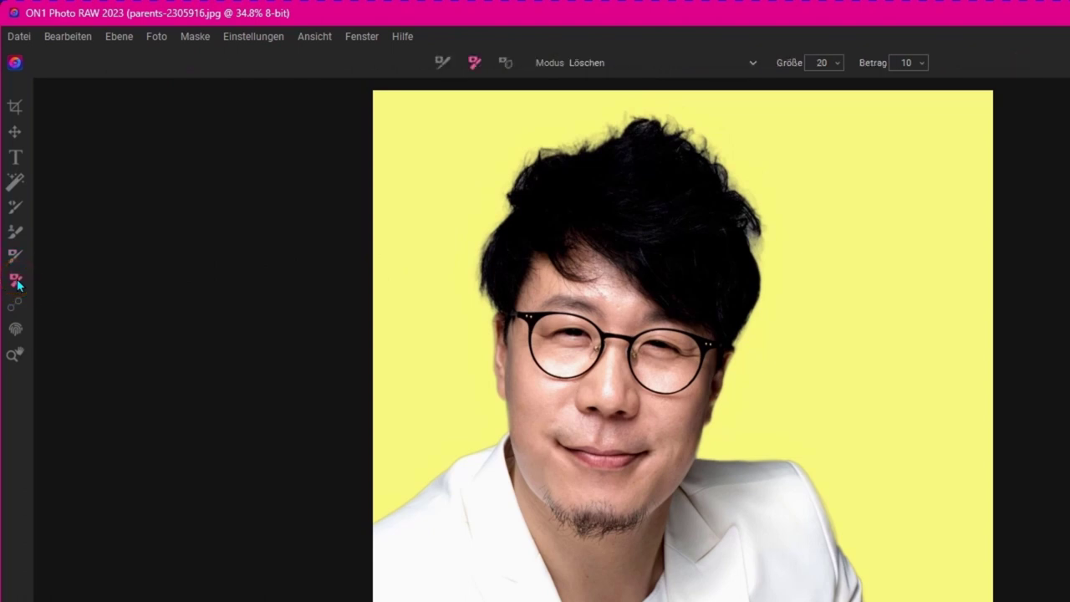
pyautogui.click(440, 63)
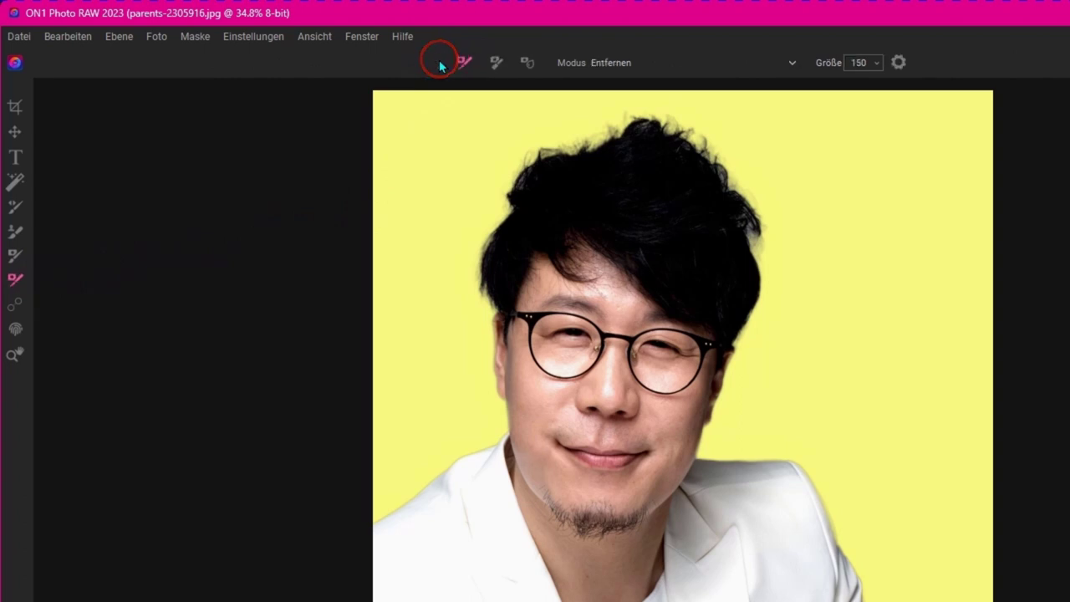
pyautogui.click(462, 62)
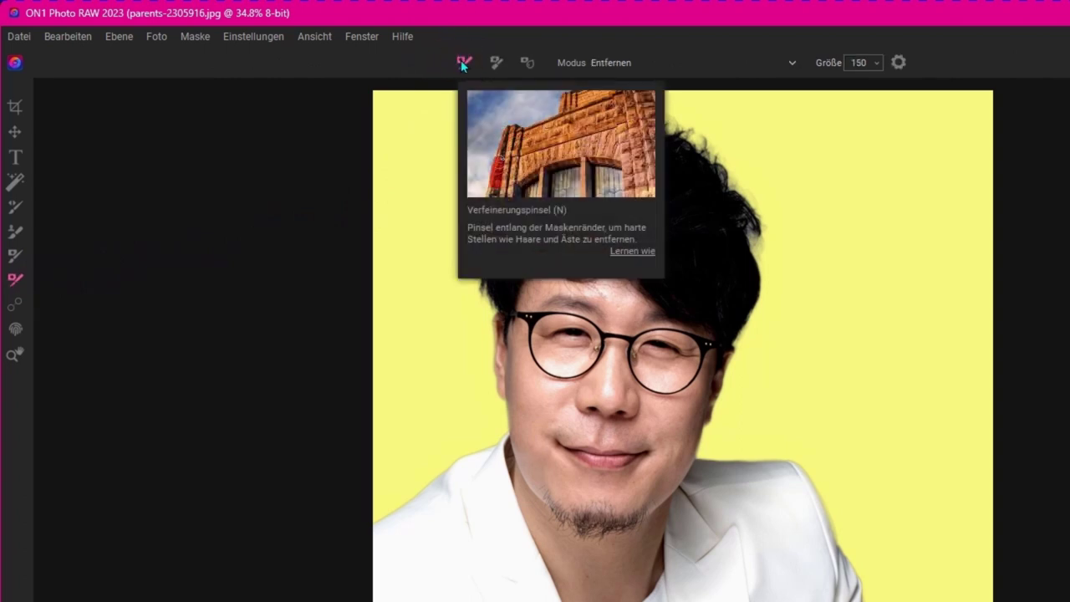
pyautogui.click(463, 63)
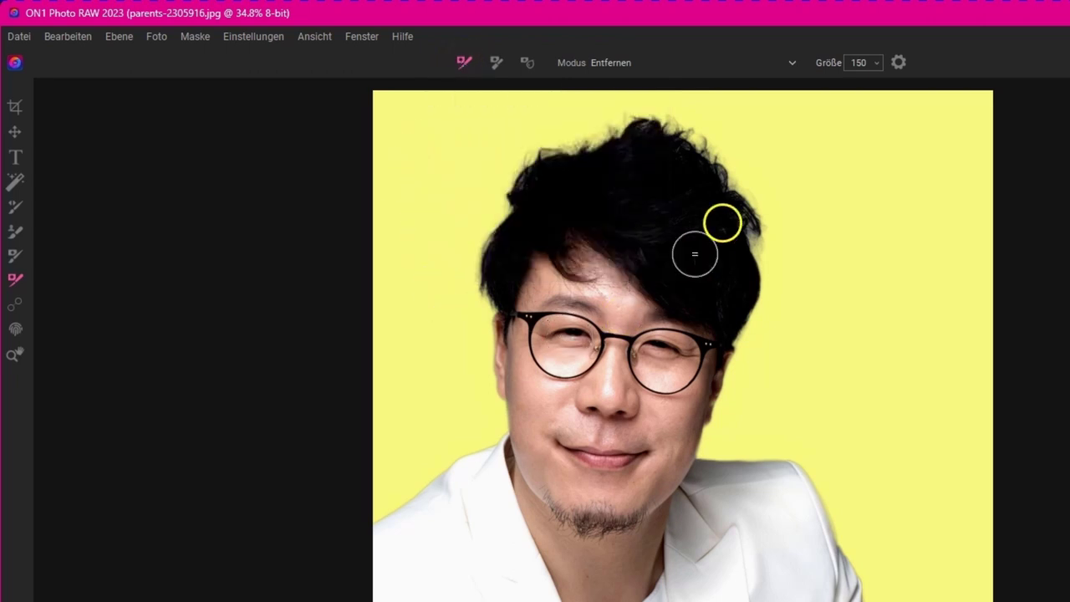
pyautogui.moveTo(721, 220); pyautogui.dragTo(713, 149)
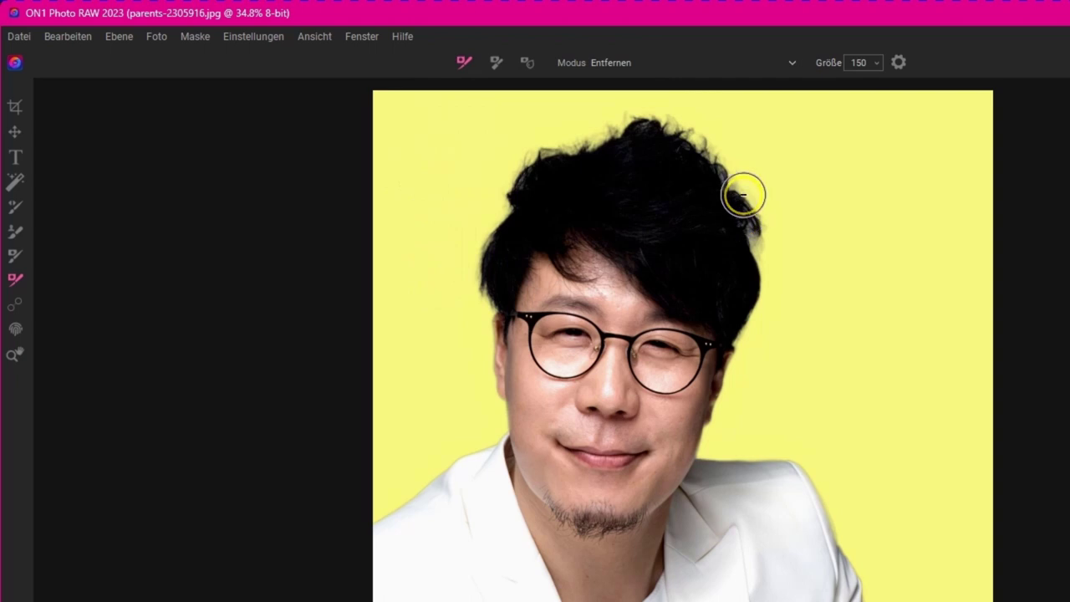
pyautogui.click(619, 65)
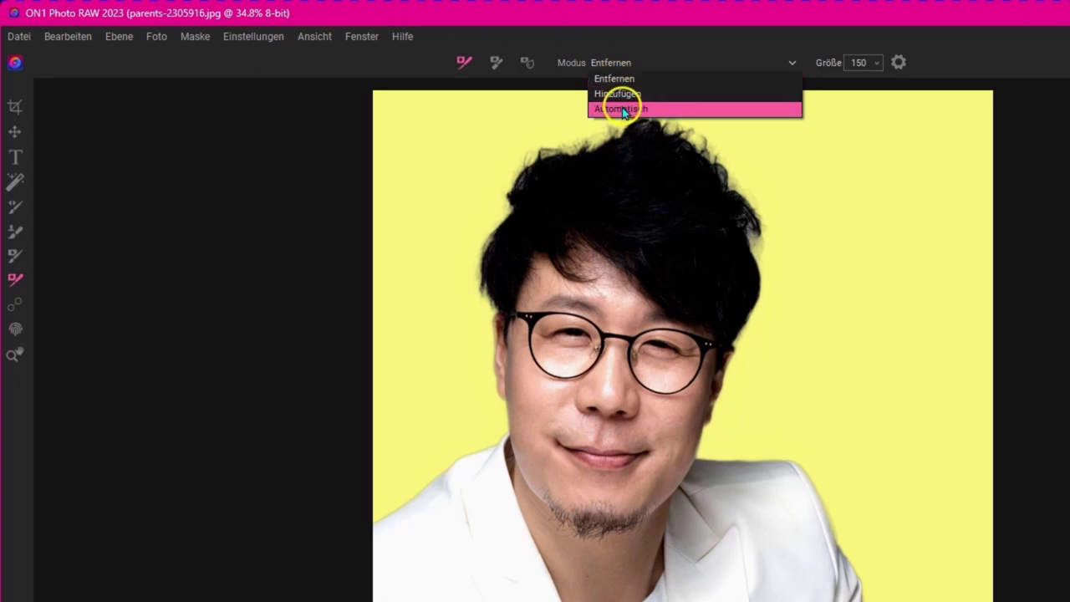
pyautogui.click(619, 94)
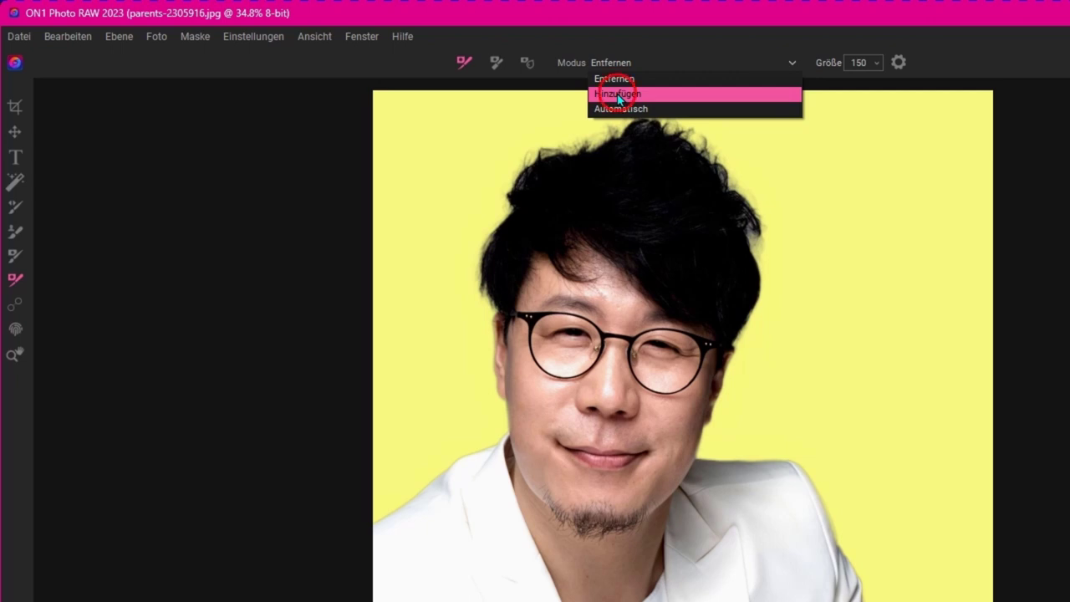
pyautogui.click(619, 95)
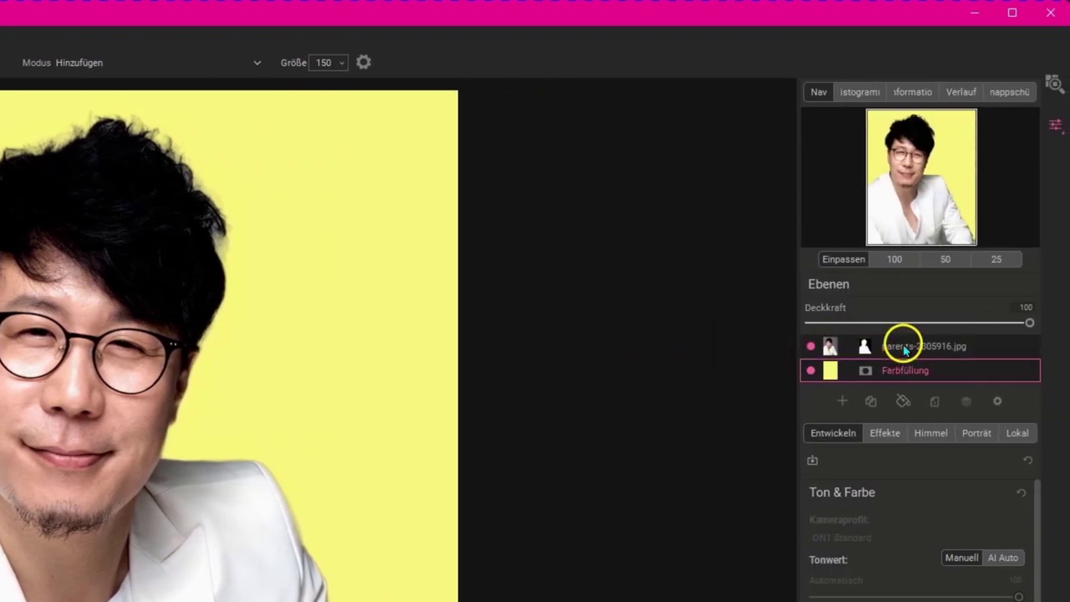
# - Paint stray hair strands back into the mask, then refine the right hair edge at size 90
pyautogui.click(903, 350)
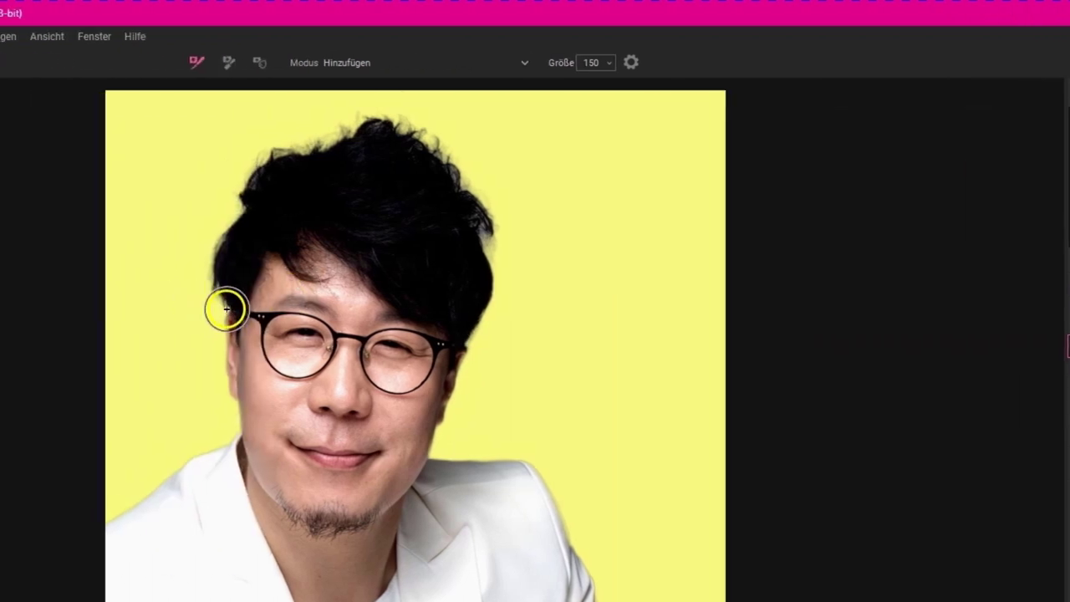
pyautogui.moveTo(224, 309)
pyautogui.mouseDown()
pyautogui.moveTo(217, 267)
pyautogui.moveTo(234, 193)
pyautogui.moveTo(262, 159)
pyautogui.moveTo(359, 112)
pyautogui.moveTo(433, 135)
pyautogui.moveTo(482, 192)
pyautogui.moveTo(484, 261)
pyautogui.moveTo(460, 306)
pyautogui.mouseUp()
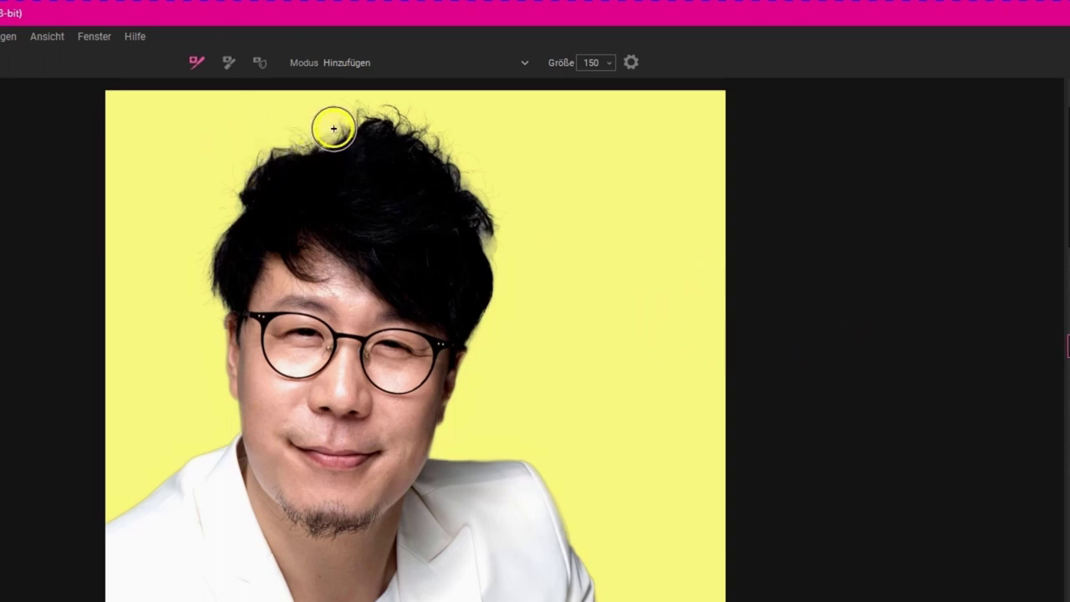
pyautogui.moveTo(332, 127)
pyautogui.mouseDown()
pyautogui.moveTo(246, 162)
pyautogui.moveTo(226, 291)
pyautogui.mouseUp()
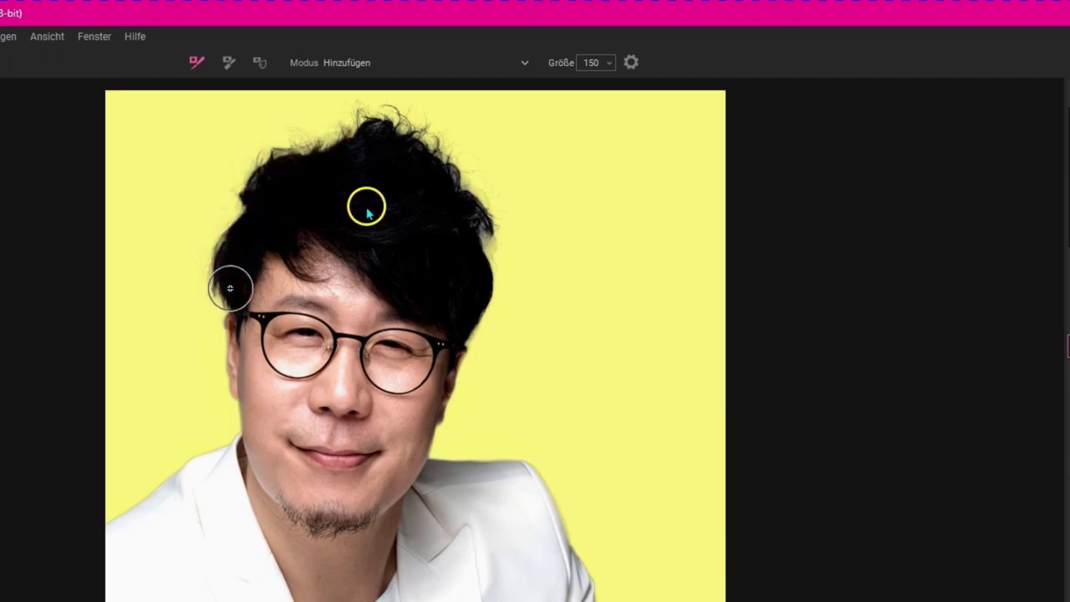
pyautogui.moveTo(334, 127)
pyautogui.mouseDown()
pyautogui.moveTo(380, 117)
pyautogui.moveTo(428, 138)
pyautogui.moveTo(458, 171)
pyautogui.moveTo(484, 208)
pyautogui.moveTo(488, 245)
pyautogui.moveTo(454, 291)
pyautogui.moveTo(442, 275)
pyautogui.mouseUp()
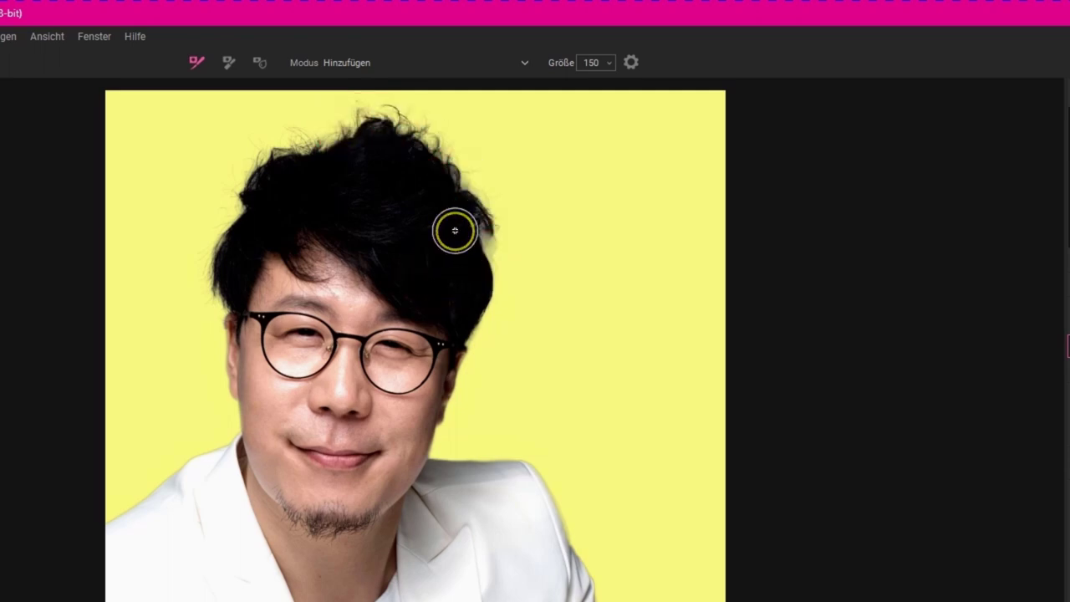
pyautogui.press('[')
pyautogui.press('[')
pyautogui.press('[')
pyautogui.moveTo(481, 227); pyautogui.dragTo(475, 259)
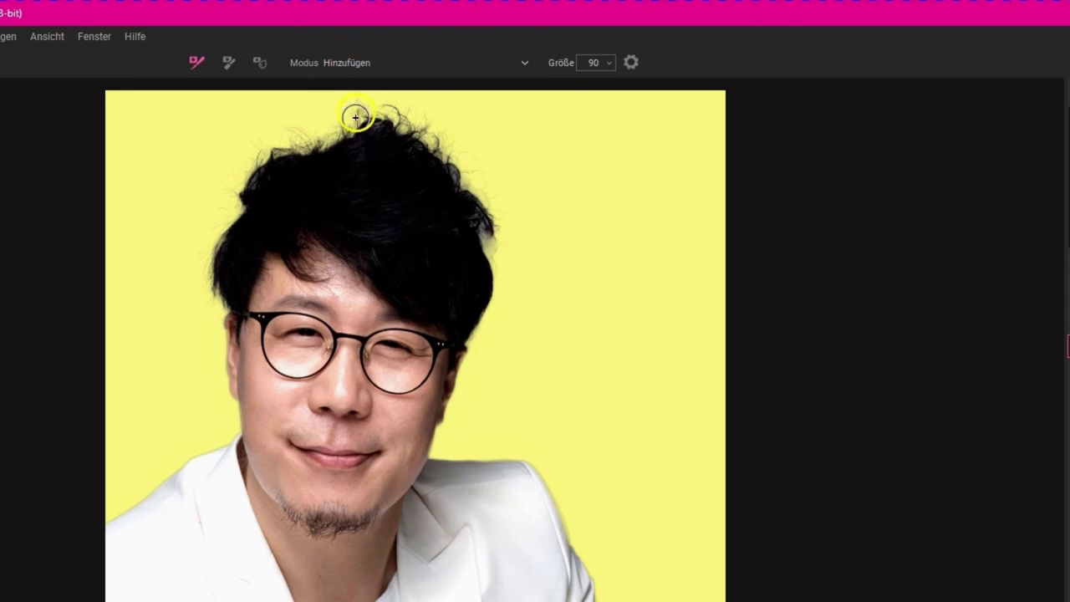
pyautogui.moveTo(387, 177)
pyautogui.mouseDown()
pyautogui.moveTo(342, 204)
pyautogui.moveTo(376, 139)
pyautogui.moveTo(406, 136)
pyautogui.moveTo(380, 164)
pyautogui.mouseUp()
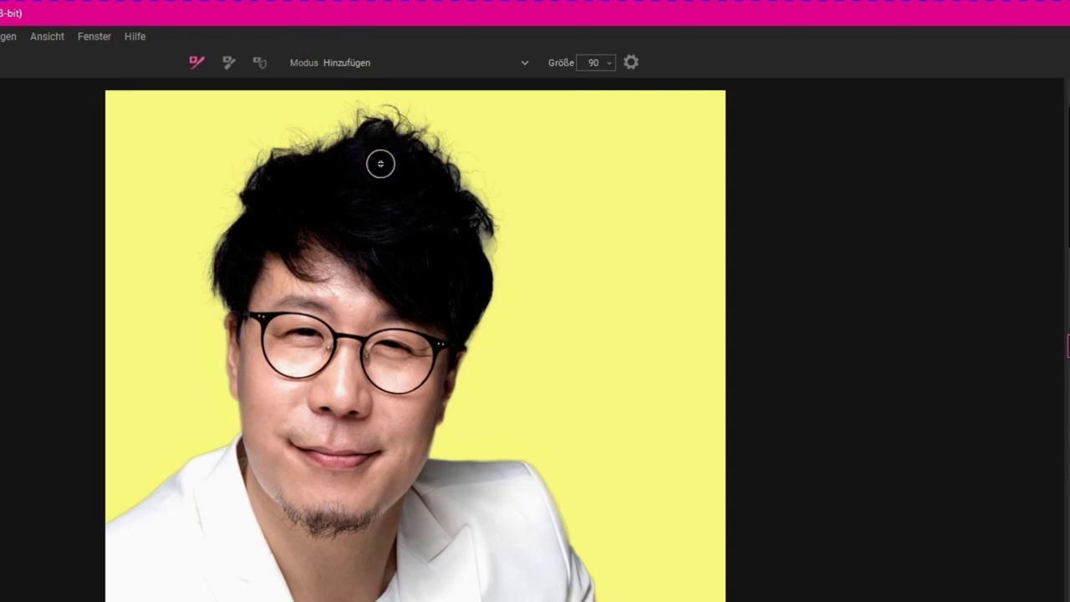
# - Refine the lower jacket, then erase the grey gap beside the jacket with a smaller Entfernen brush
pyautogui.moveTo(382, 171); pyautogui.dragTo(401, 230)
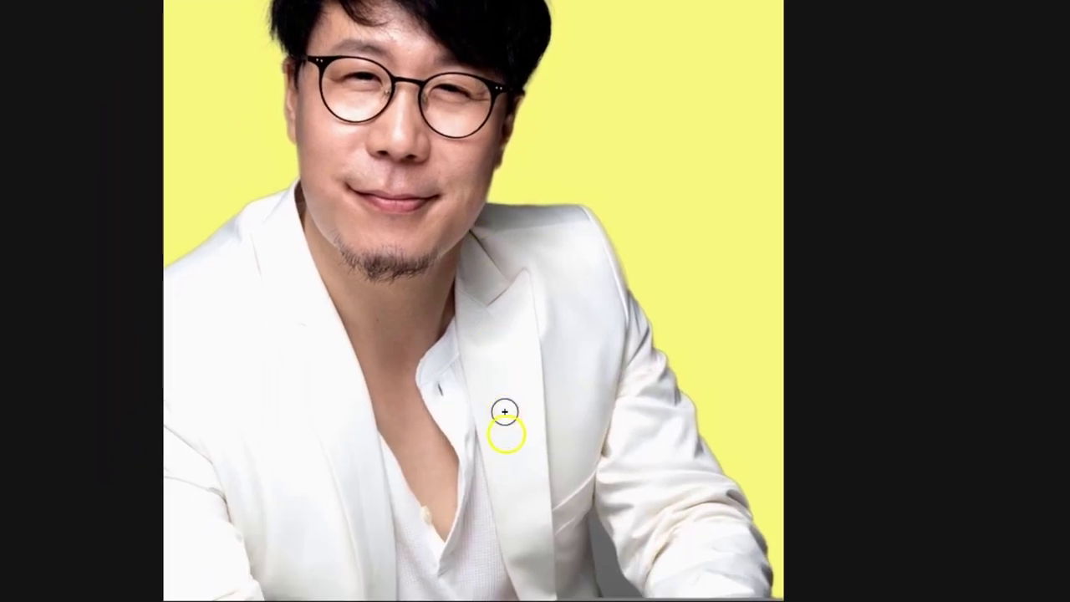
pyautogui.moveTo(606, 535)
pyautogui.mouseDown()
pyautogui.moveTo(615, 595)
pyautogui.moveTo(1048, 89)
pyautogui.mouseUp()
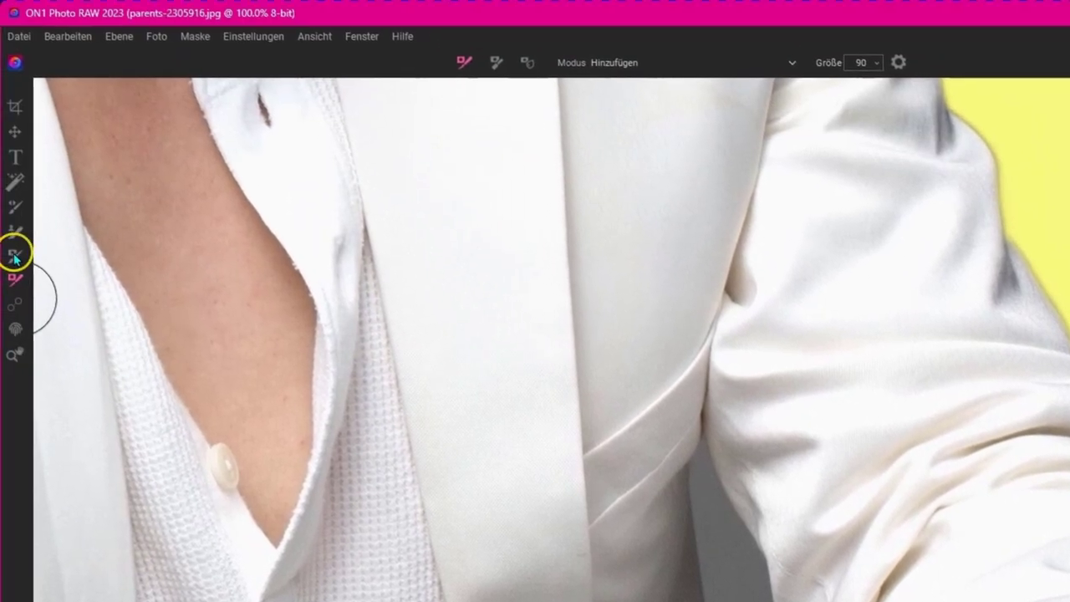
pyautogui.click(15, 257)
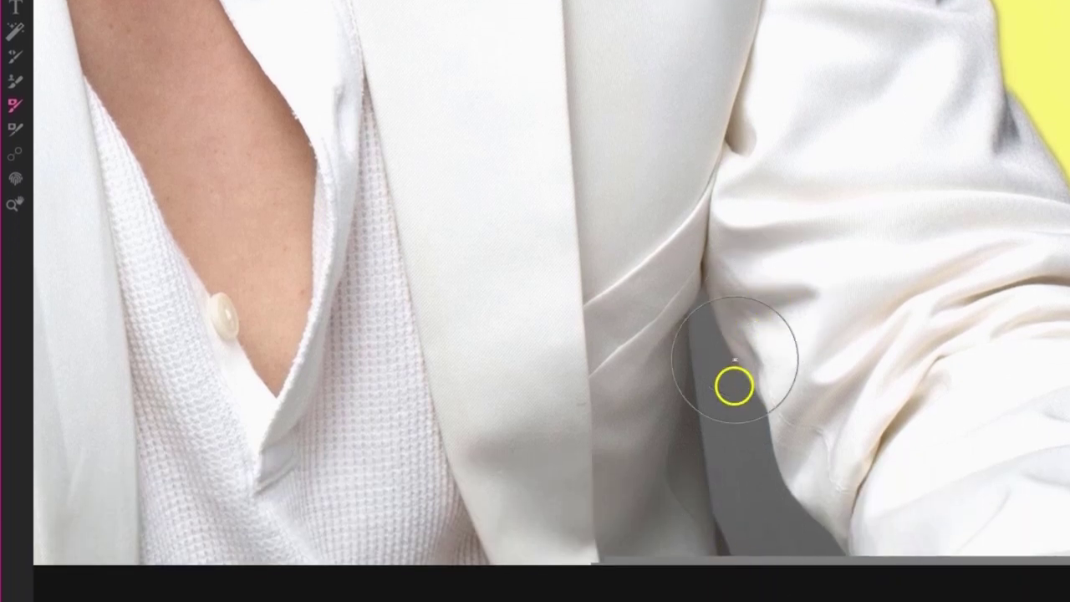
pyautogui.press('[')
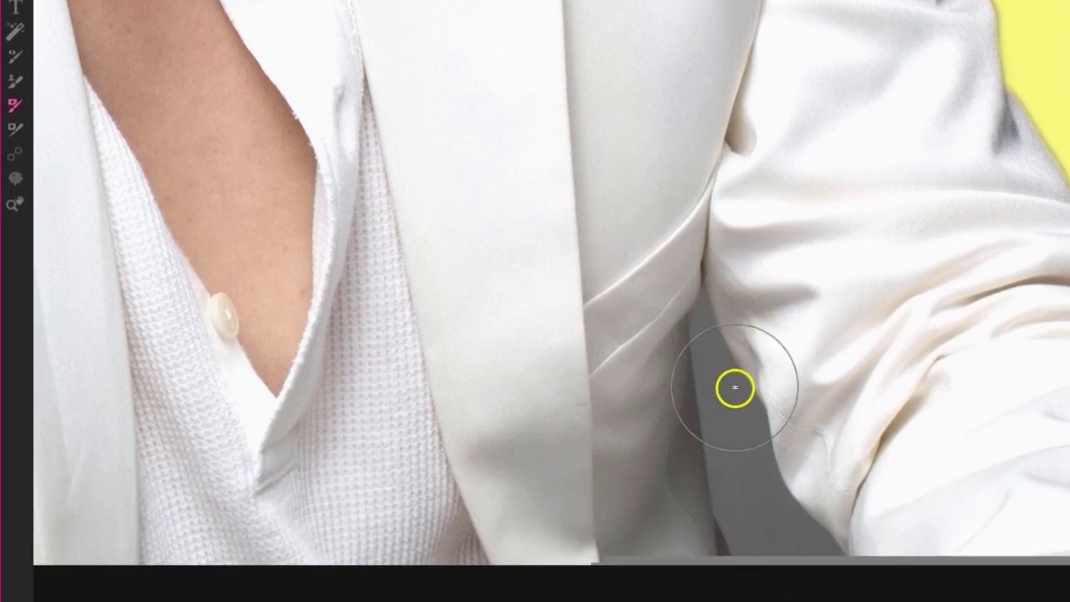
pyautogui.press('[')
pyautogui.moveTo(721, 378)
pyautogui.mouseDown()
pyautogui.moveTo(688, 318)
pyautogui.moveTo(699, 306)
pyautogui.moveTo(773, 491)
pyautogui.moveTo(809, 539)
pyautogui.mouseUp()
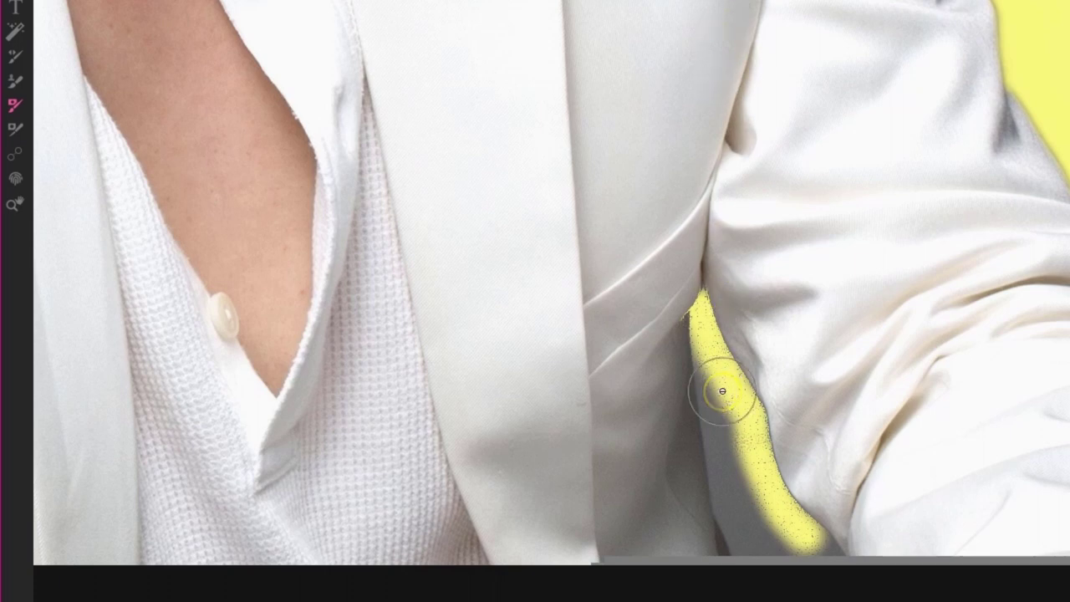
pyautogui.moveTo(723, 406)
pyautogui.mouseDown()
pyautogui.moveTo(750, 513)
pyautogui.moveTo(774, 554)
pyautogui.moveTo(840, 558)
pyautogui.moveTo(763, 530)
pyautogui.moveTo(777, 542)
pyautogui.mouseUp()
# - Clean up the bottom, top tip, and edges of the cleared gap between arm and jacket
pyautogui.click(830, 554)
pyautogui.click(736, 545)
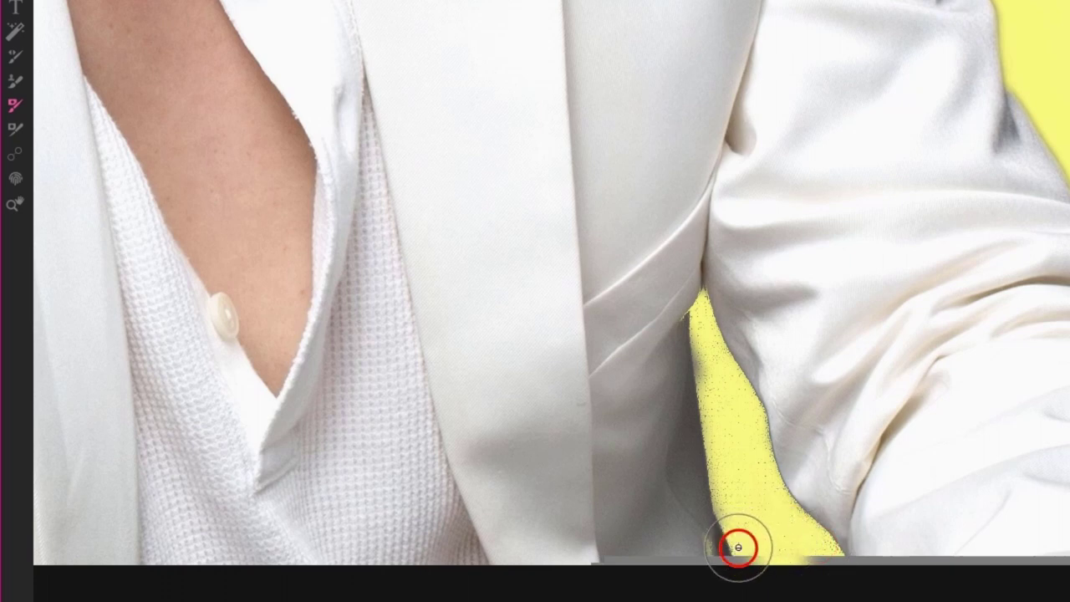
pyautogui.moveTo(727, 530); pyautogui.dragTo(711, 533)
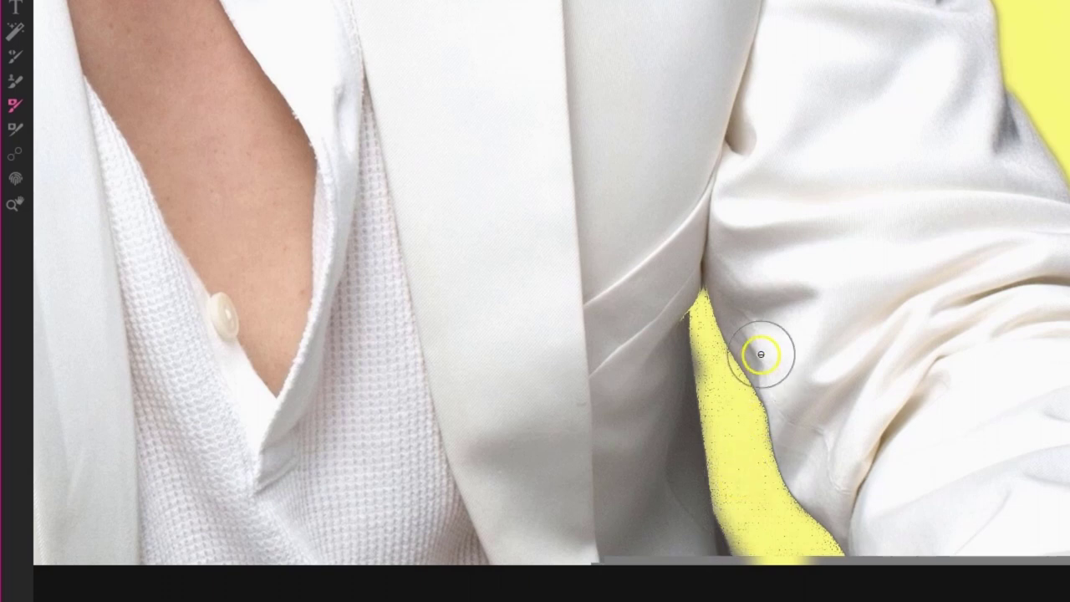
pyautogui.moveTo(685, 310); pyautogui.dragTo(724, 376)
pyautogui.click(697, 363)
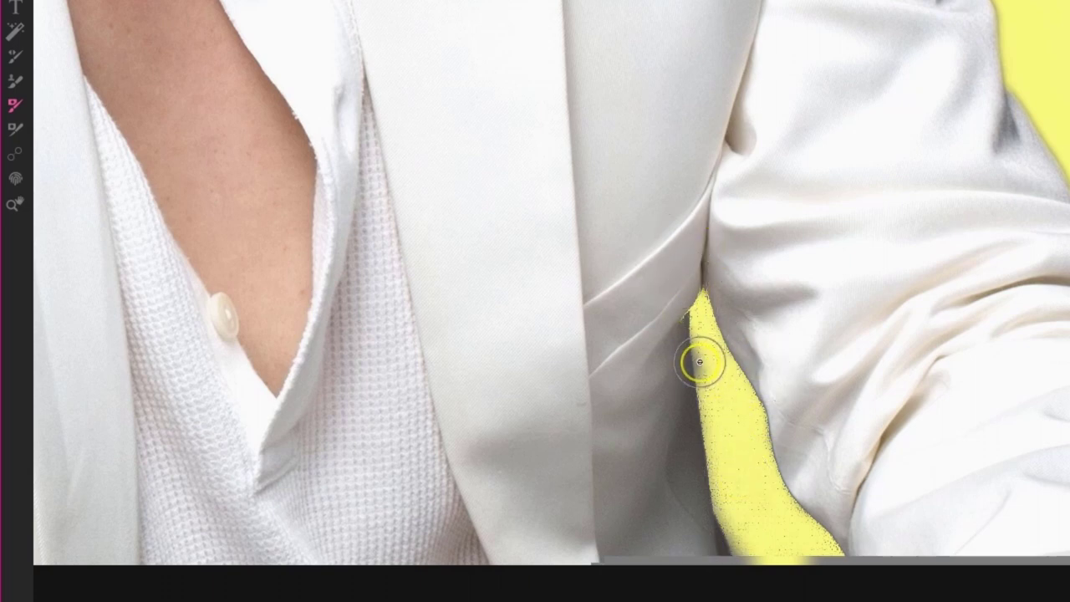
pyautogui.click(701, 361)
pyautogui.moveTo(700, 361)
pyautogui.mouseDown()
pyautogui.moveTo(738, 504)
pyautogui.moveTo(728, 420)
pyautogui.moveTo(755, 506)
pyautogui.moveTo(798, 555)
pyautogui.moveTo(817, 557)
pyautogui.moveTo(759, 540)
pyautogui.mouseUp()
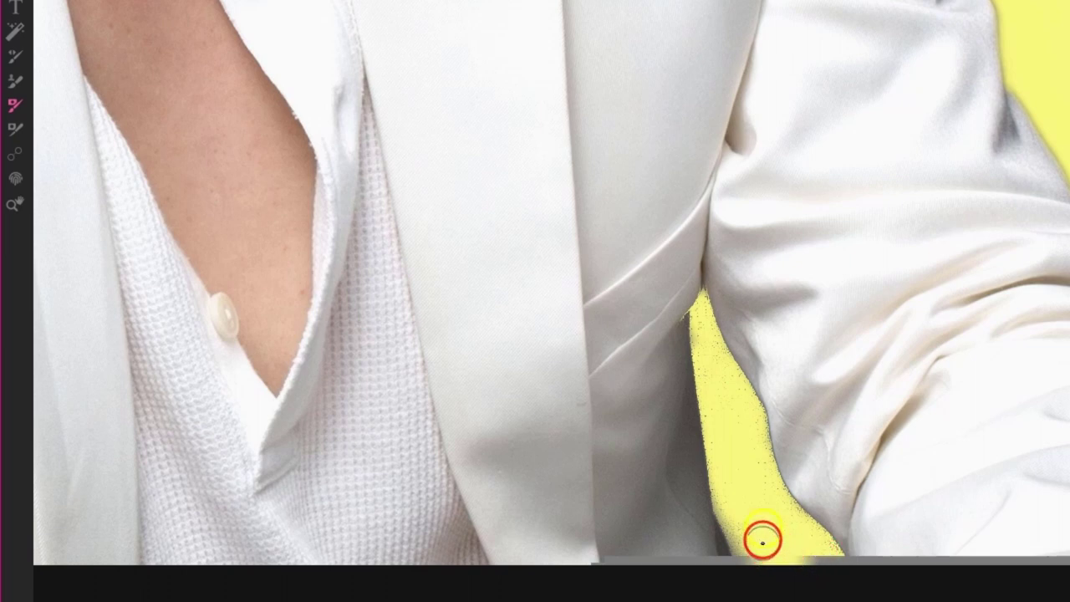
pyautogui.click(701, 294)
pyautogui.click(707, 322)
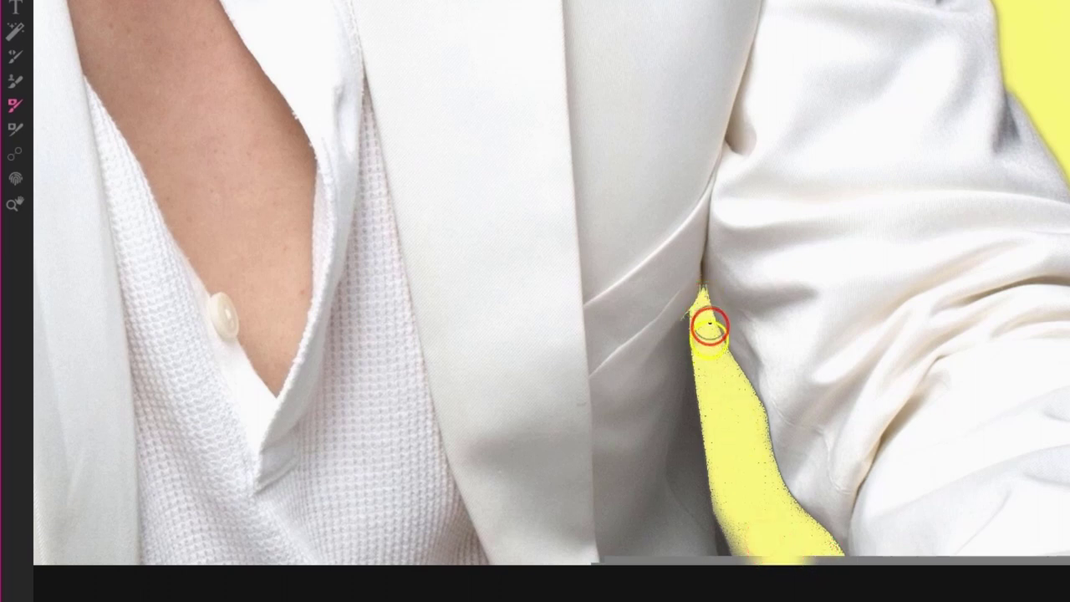
pyautogui.moveTo(715, 343)
pyautogui.mouseDown()
pyautogui.moveTo(690, 334)
pyautogui.moveTo(704, 340)
pyautogui.moveTo(697, 322)
pyautogui.moveTo(695, 359)
pyautogui.moveTo(750, 564)
pyautogui.moveTo(724, 523)
pyautogui.mouseUp()
# - Refine the seam between jacket and background and fit the whole photo in view
pyautogui.moveTo(757, 446)
pyautogui.mouseDown()
pyautogui.moveTo(760, 427)
pyautogui.moveTo(766, 475)
pyautogui.moveTo(843, 565)
pyautogui.mouseUp()
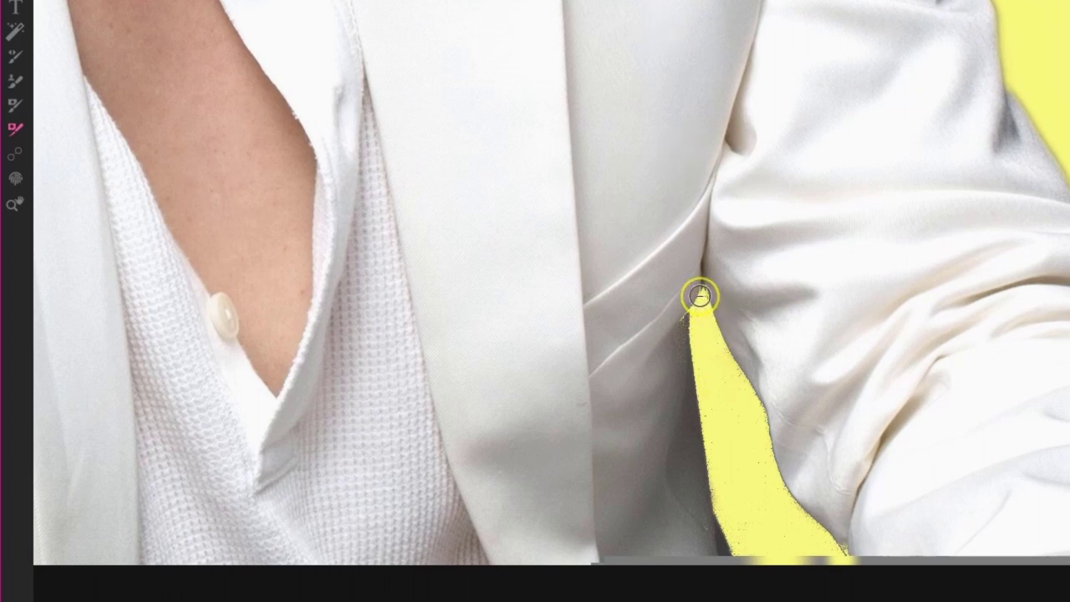
pyautogui.moveTo(702, 290)
pyautogui.mouseDown()
pyautogui.moveTo(776, 488)
pyautogui.moveTo(822, 535)
pyautogui.moveTo(828, 568)
pyautogui.mouseUp()
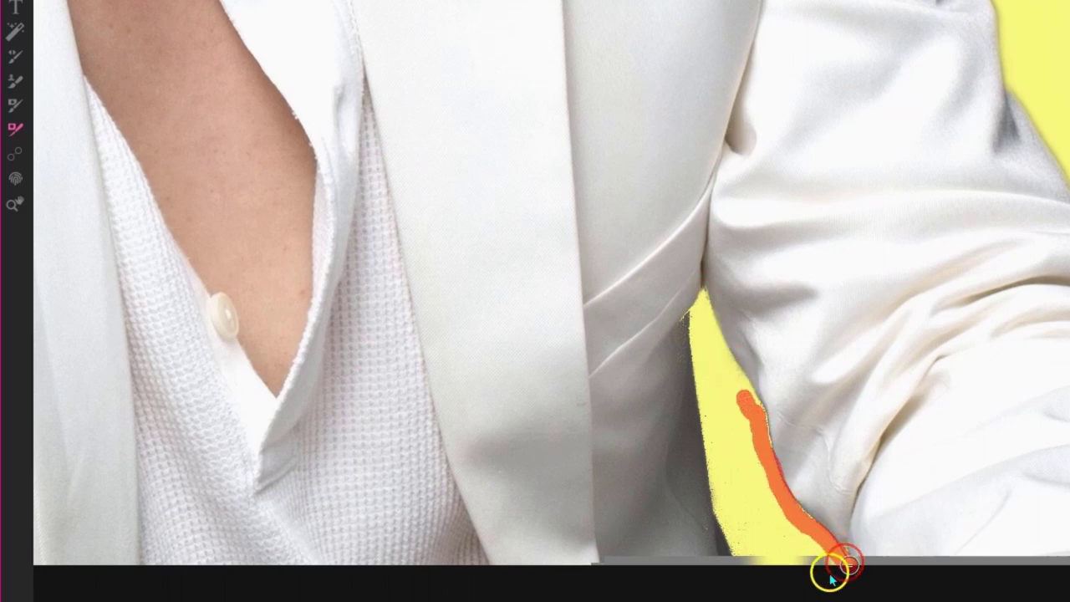
pyautogui.moveTo(709, 451); pyautogui.dragTo(741, 565)
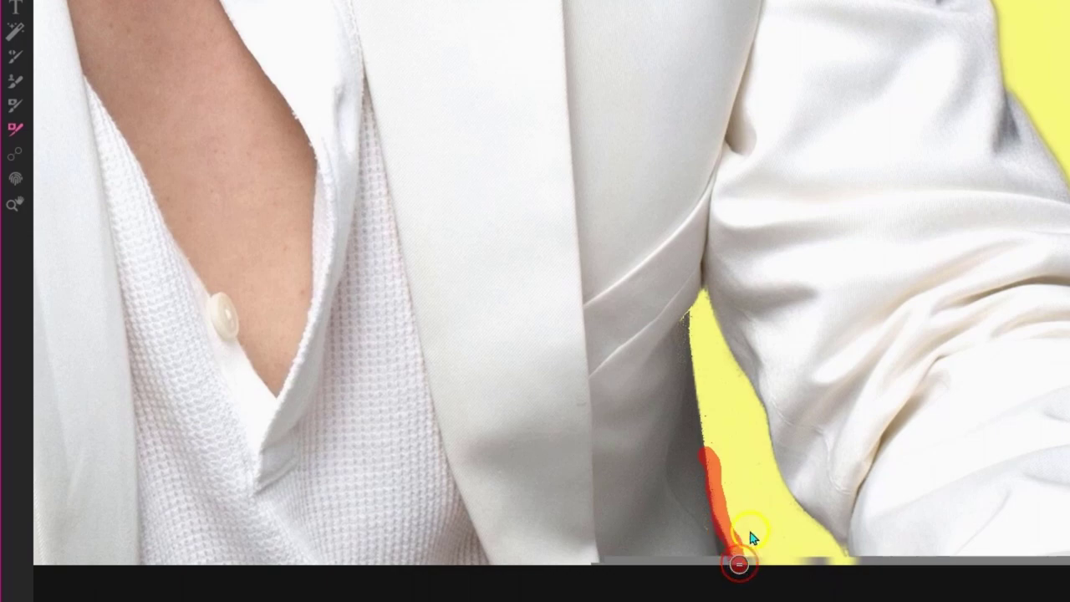
pyautogui.click(925, 173)
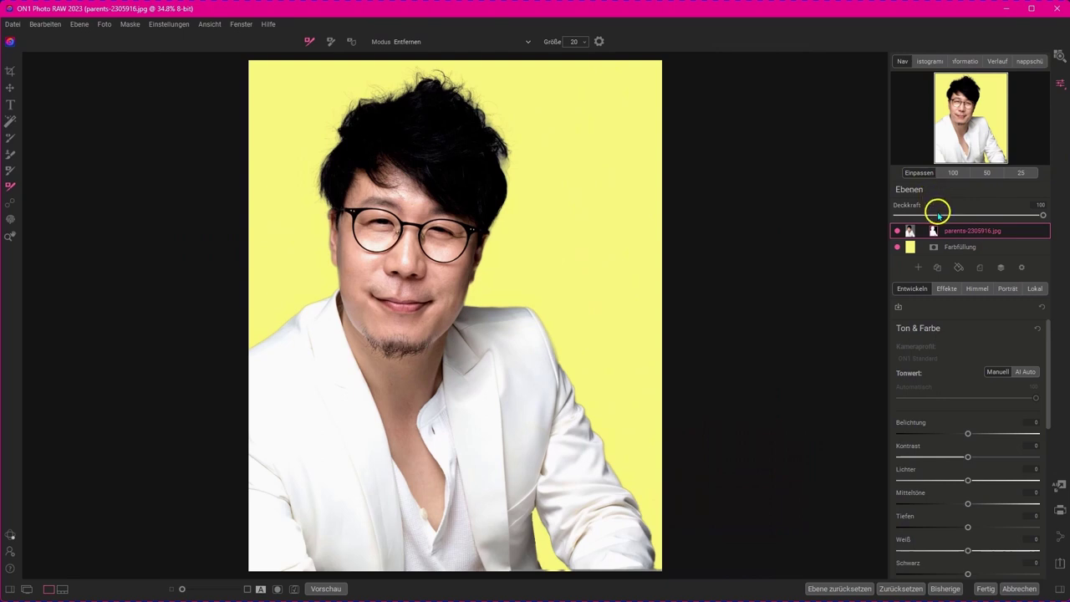
# - Hide the yellow Farbfüllung layer and keep it selected
pyautogui.click(896, 248)
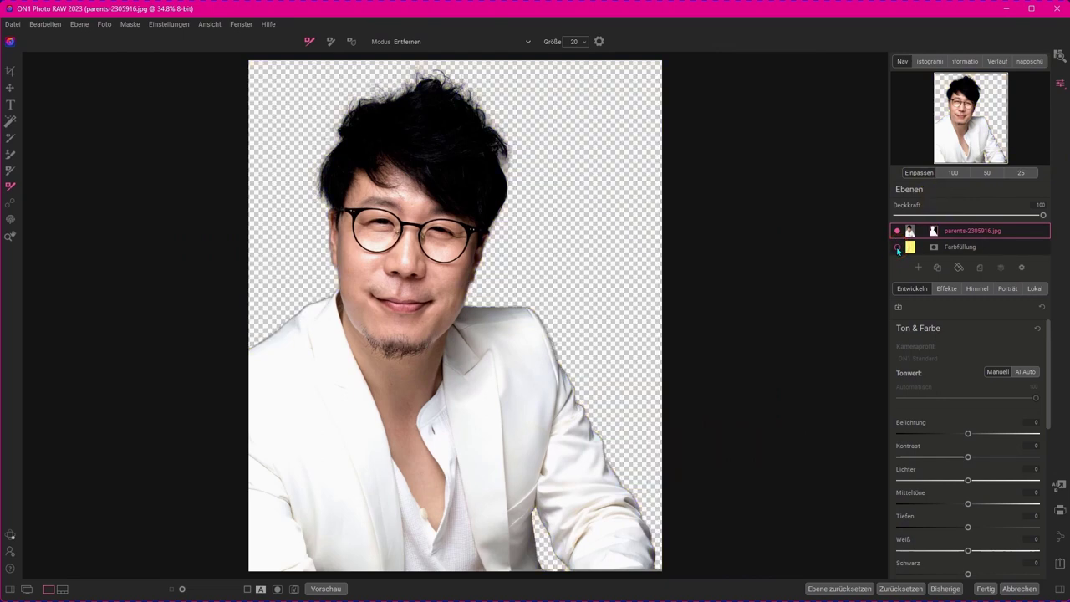
pyautogui.click(968, 232)
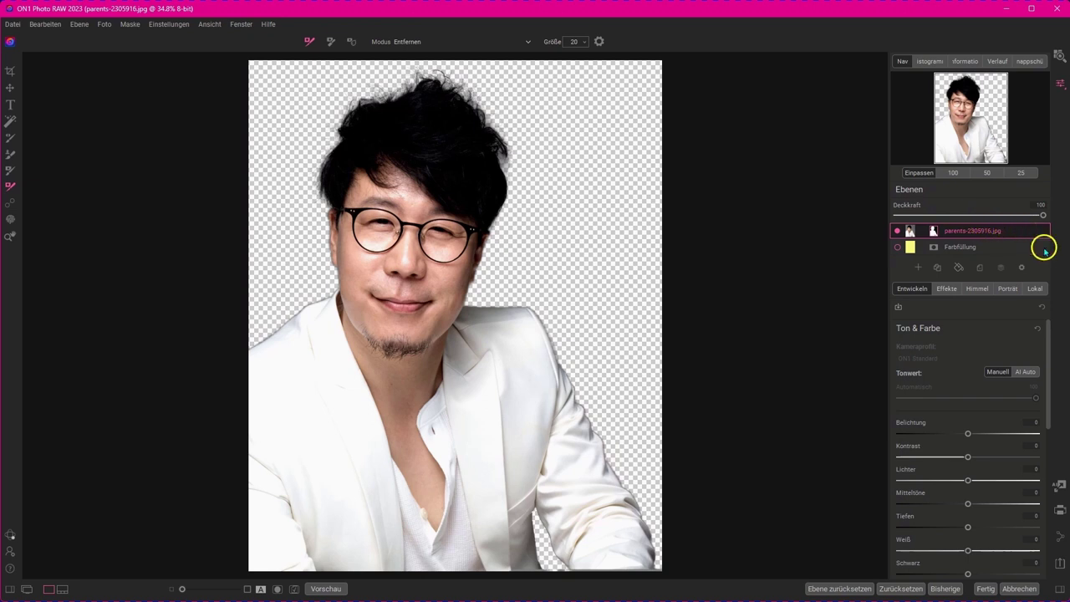
pyautogui.click(959, 247)
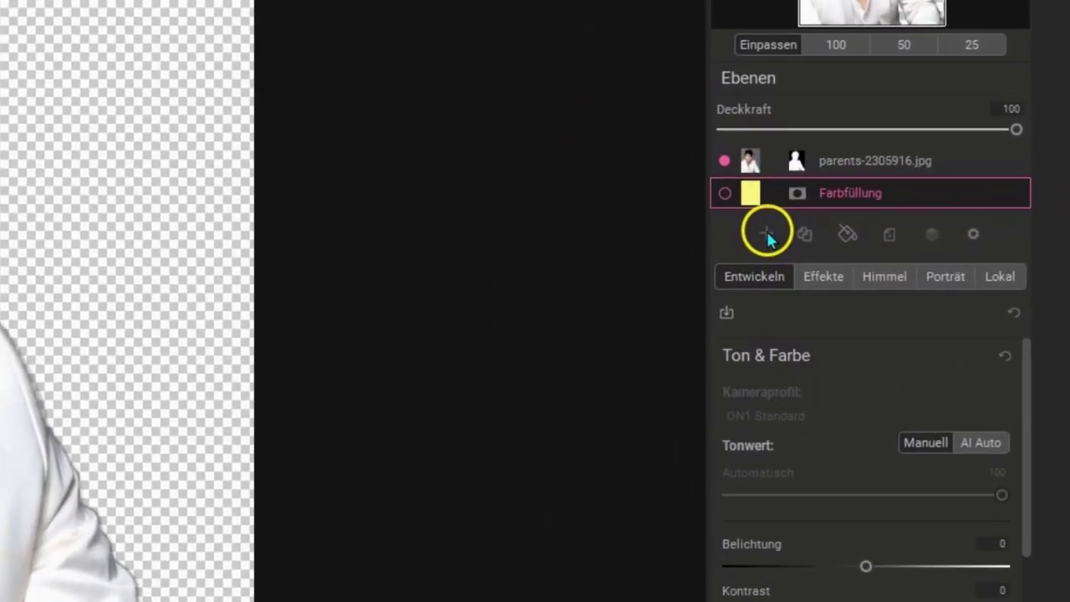
# - Add the rusty wall07.jpg from ON1 Extras > Backgrounds > Walls as a new layer
pyautogui.click(918, 268)
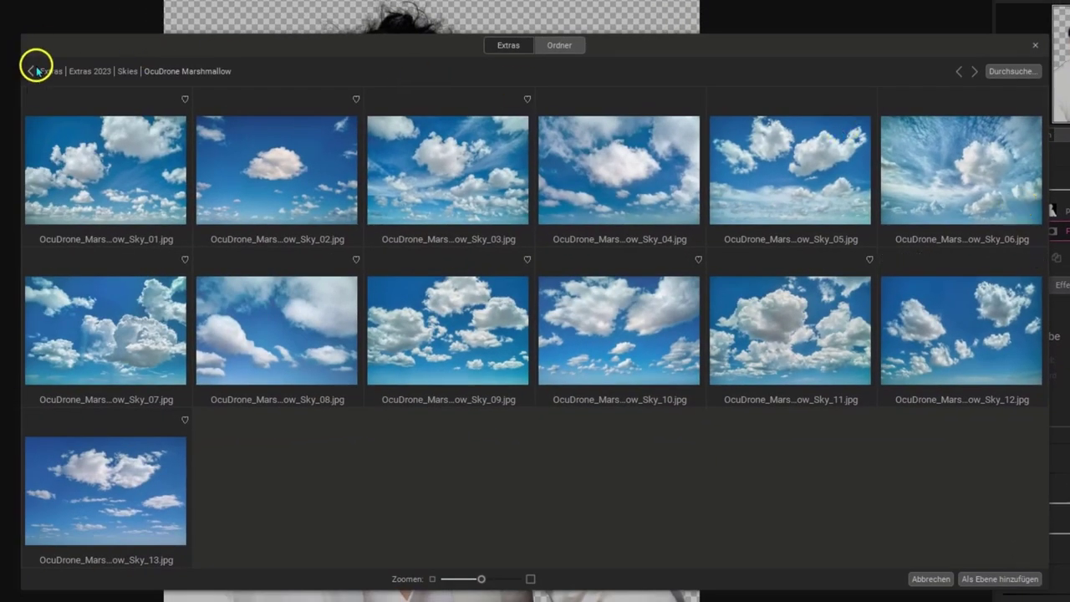
pyautogui.click(508, 45)
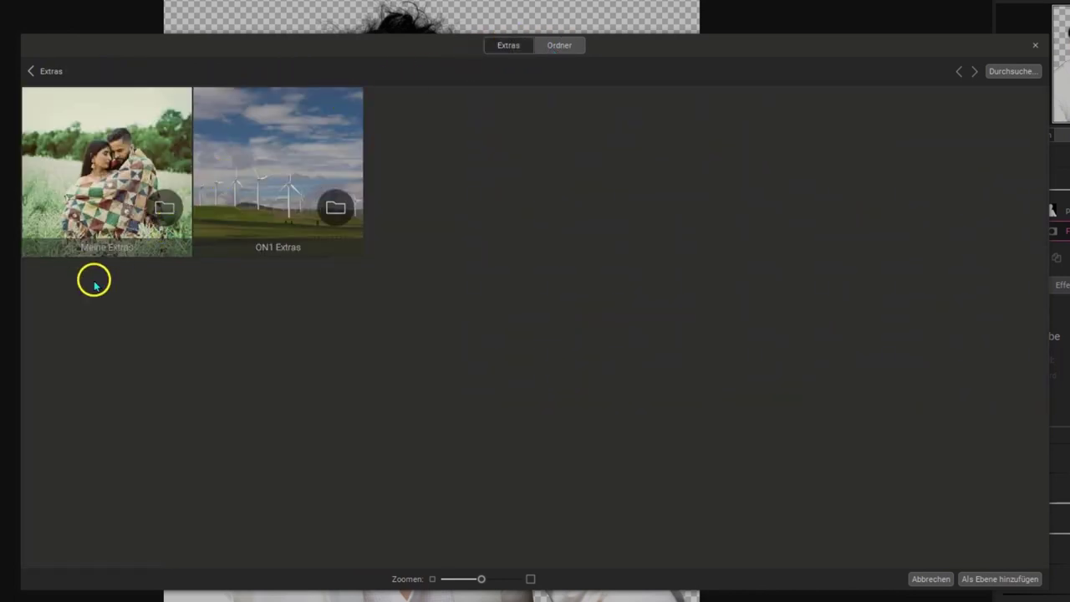
pyautogui.doubleClick(271, 180)
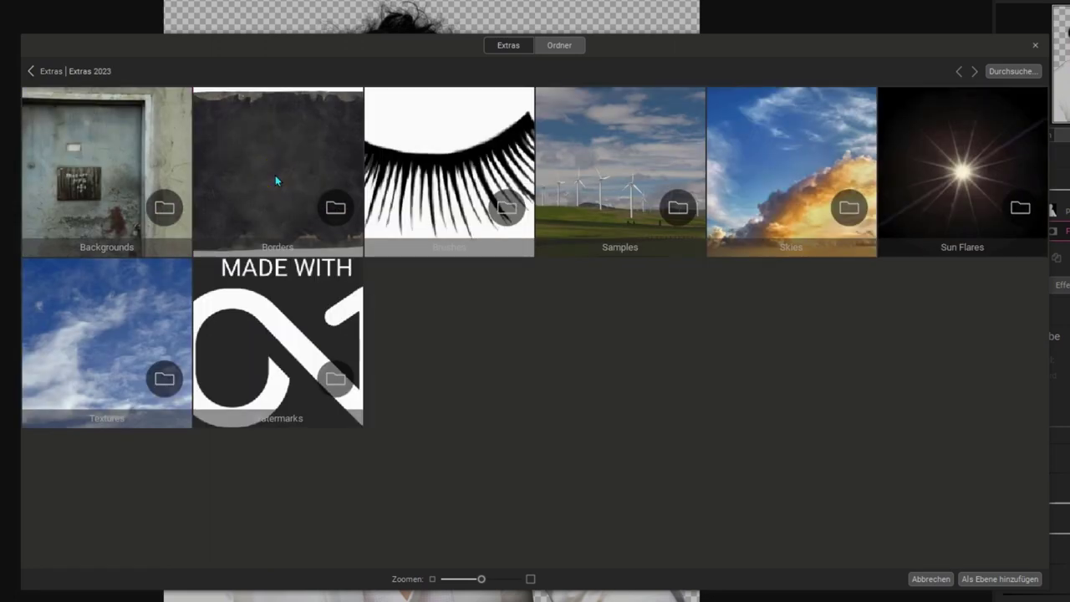
pyautogui.doubleClick(72, 147)
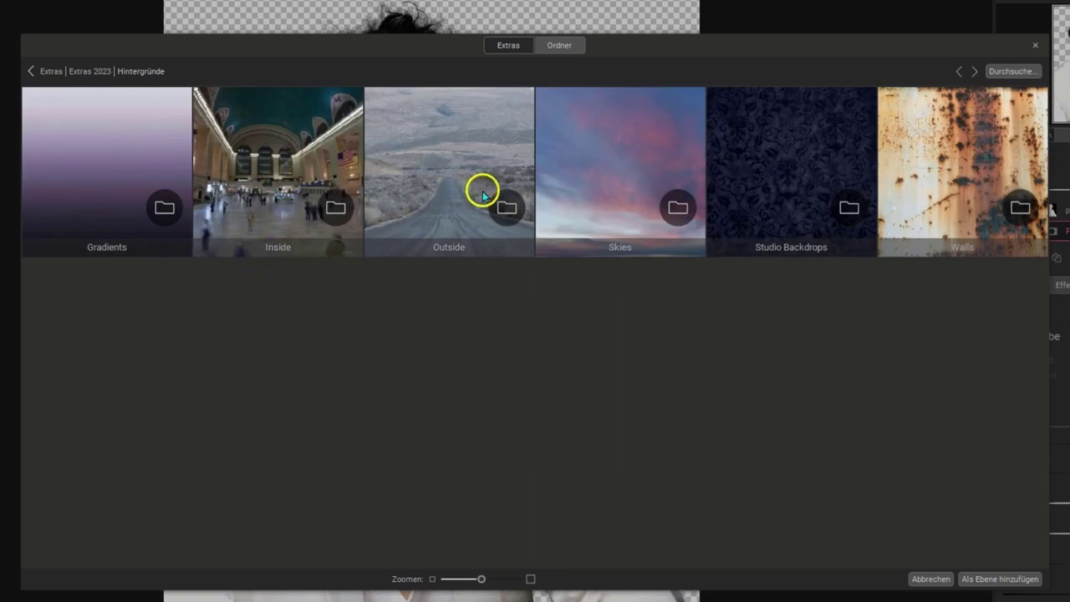
pyautogui.doubleClick(950, 182)
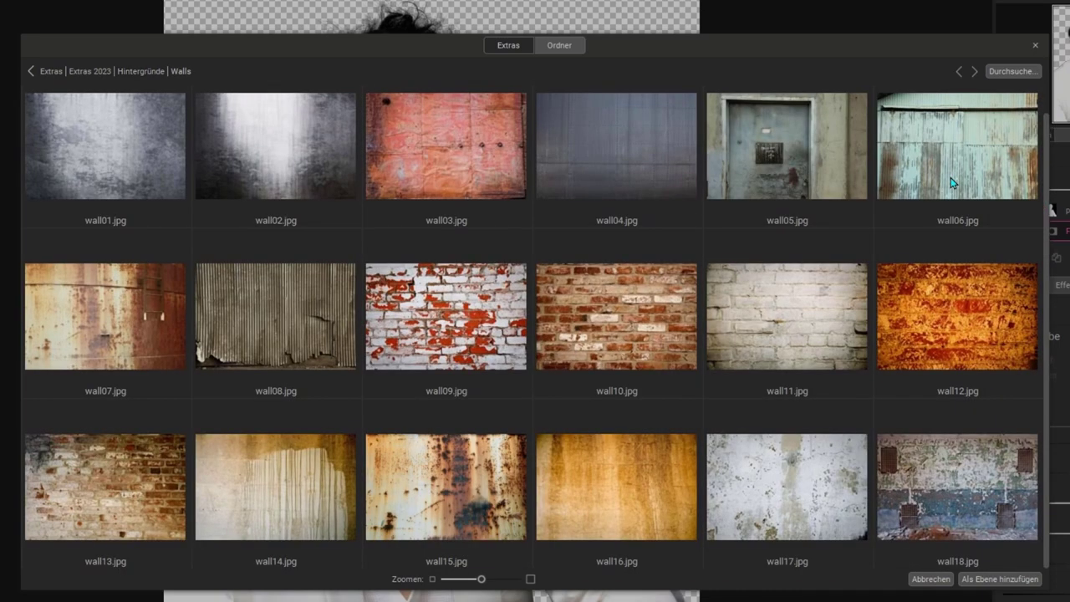
pyautogui.click(70, 333)
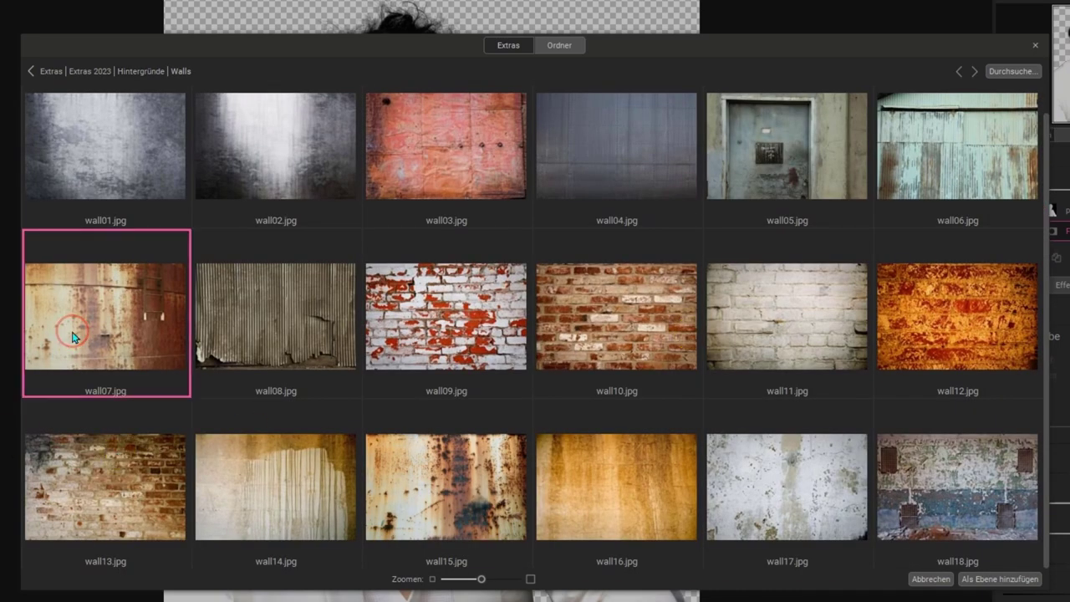
pyautogui.click(997, 578)
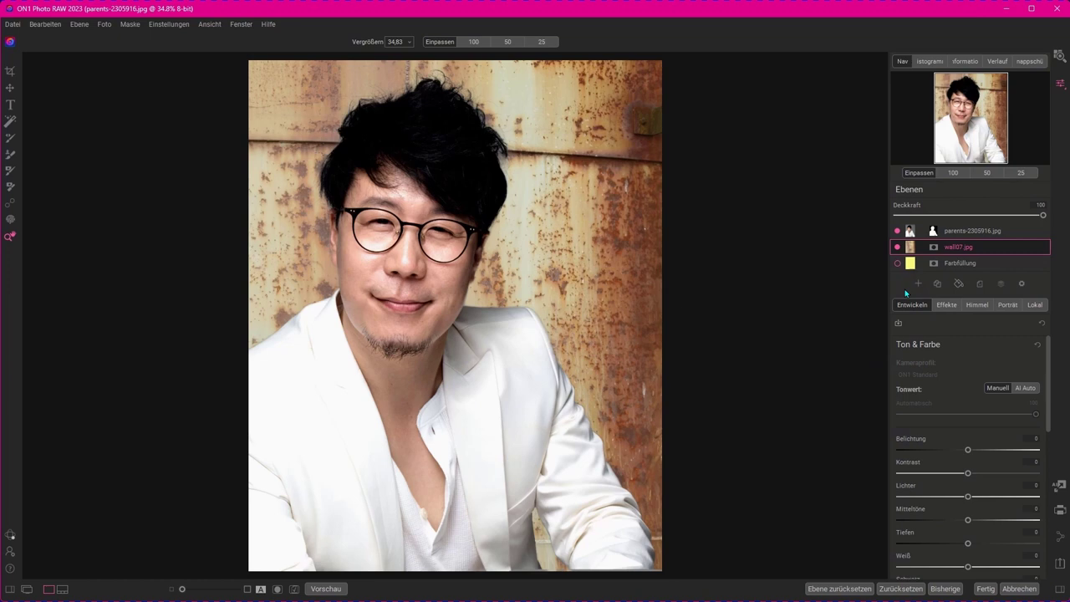
# - Save the layered portrait as parents-2305916.onphoto
pyautogui.click(955, 265)
pyautogui.hotkey('ctrl', '3')
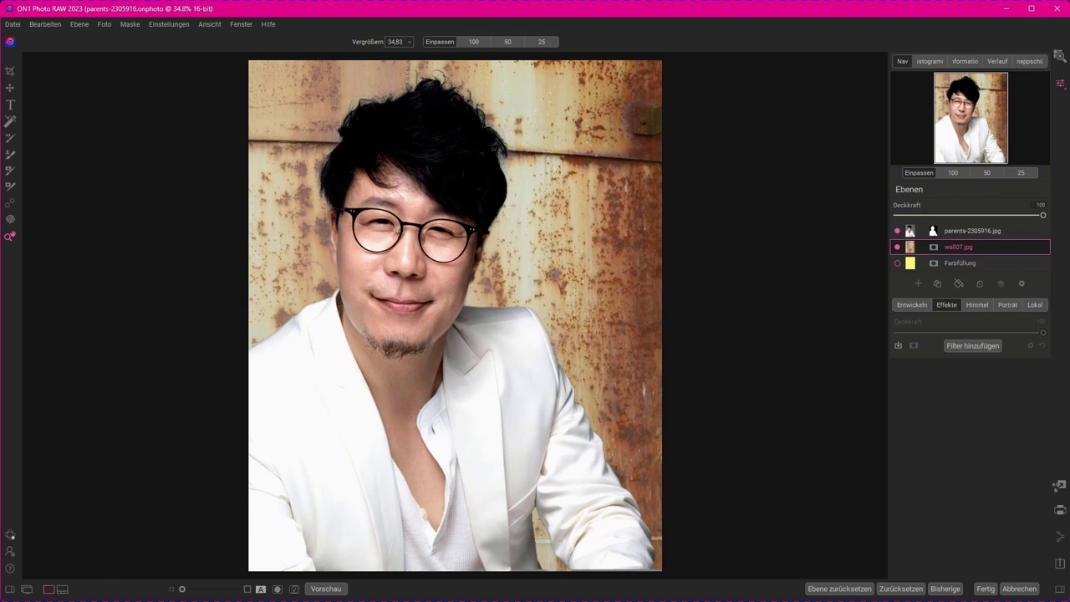
# - Discard the current edit, reopen parents-2305916.jpg from Browse and collapse the Ebenen panel
pyautogui.click(1013, 588)
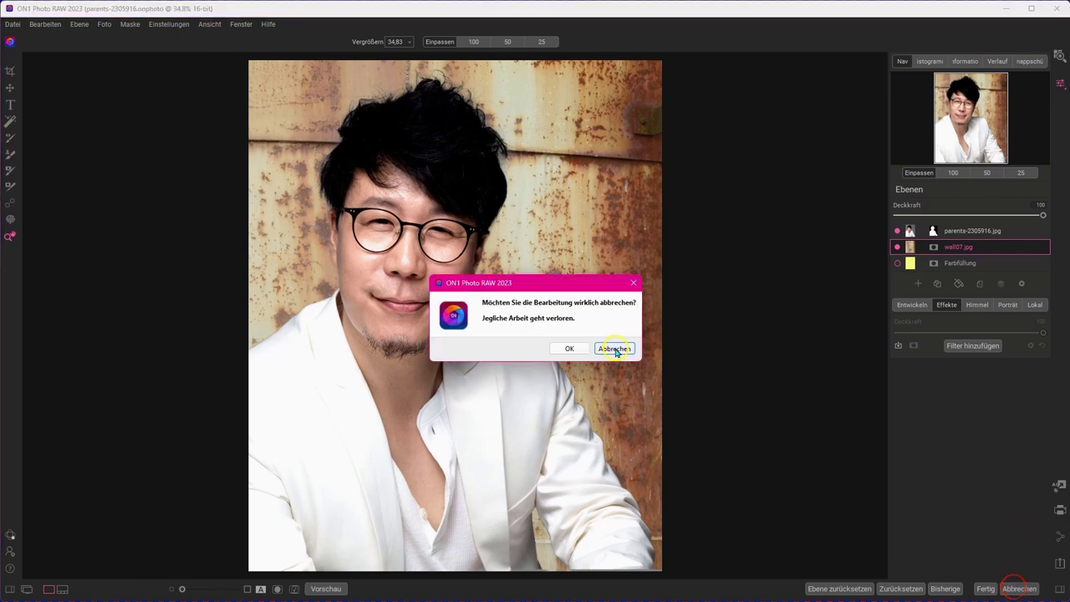
pyautogui.click(564, 347)
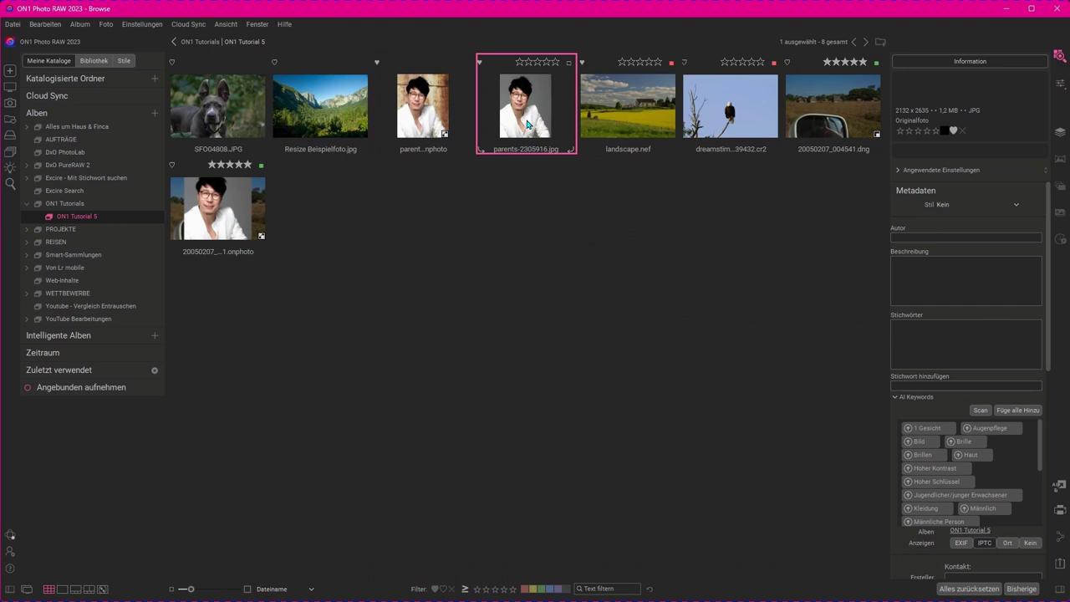
pyautogui.doubleClick(527, 123)
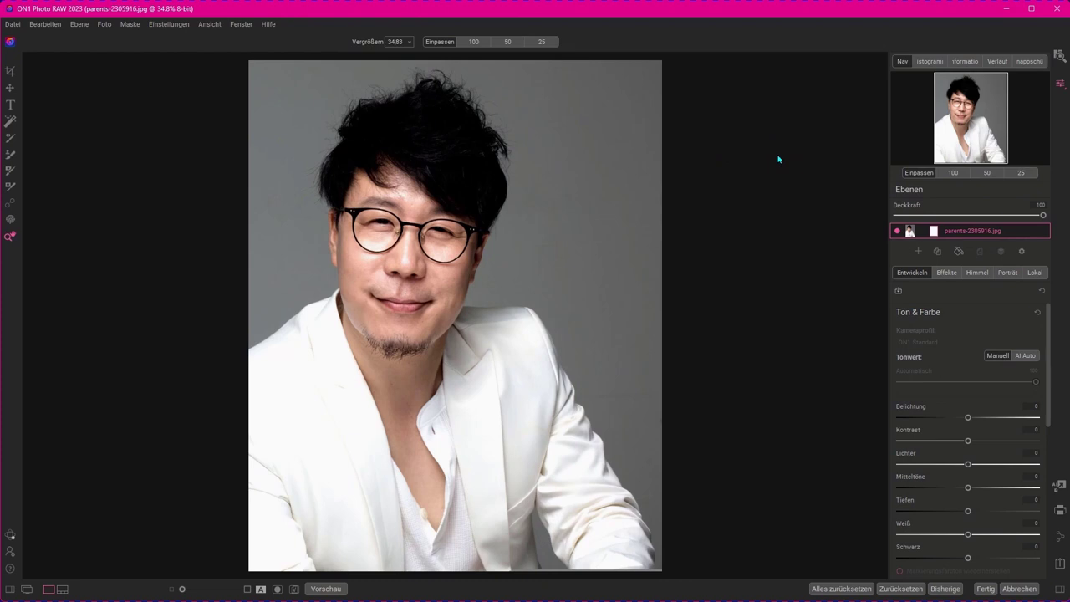
pyautogui.click(918, 190)
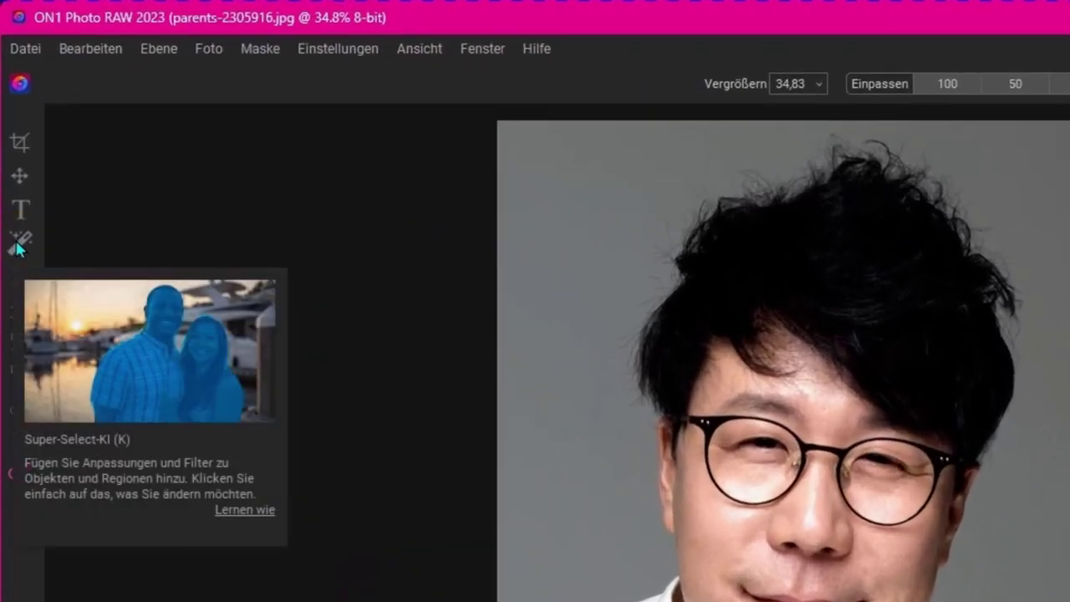
# - Use Super Select AI to select the grey backdrop rather than the man, and confirm it
pyautogui.click(17, 244)
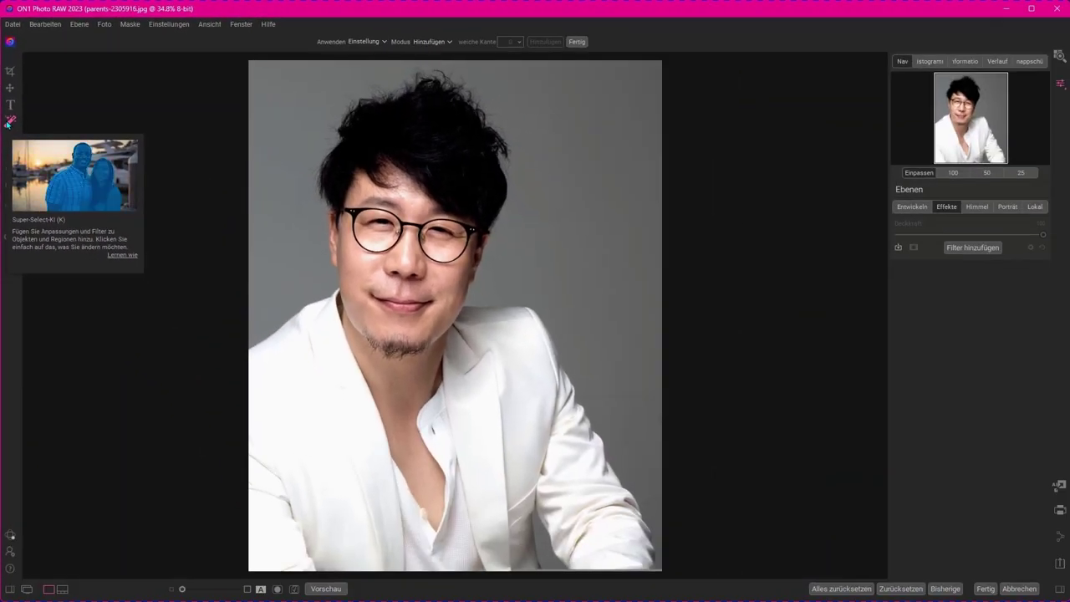
pyautogui.click(331, 385)
pyautogui.click(294, 146)
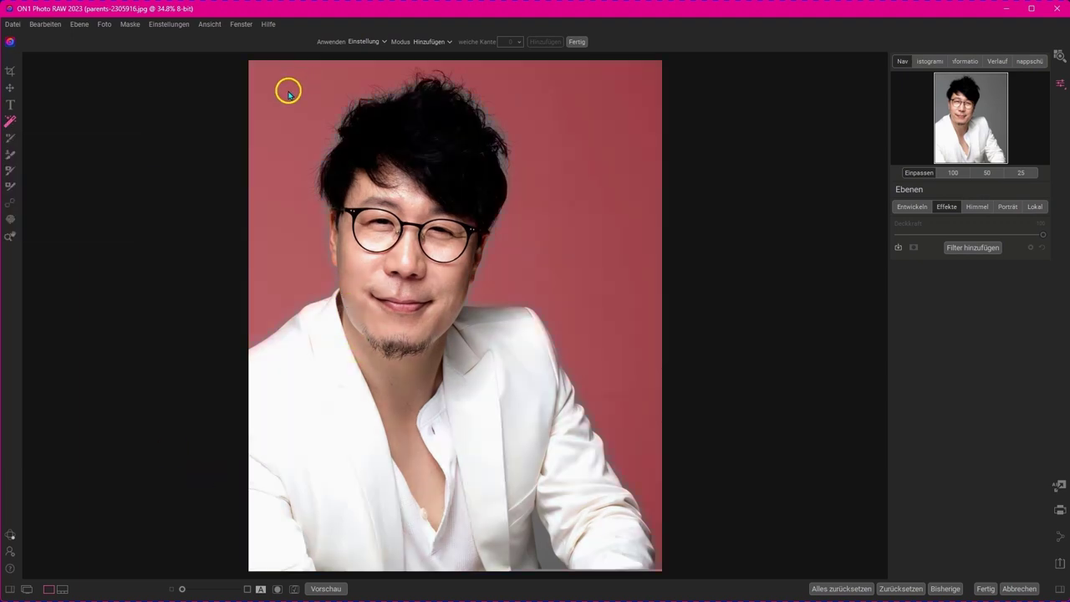
pyautogui.moveTo(585, 120); pyautogui.dragTo(592, 154)
pyautogui.click(420, 177)
pyautogui.click(521, 163)
pyautogui.click(558, 149)
pyautogui.click(560, 152)
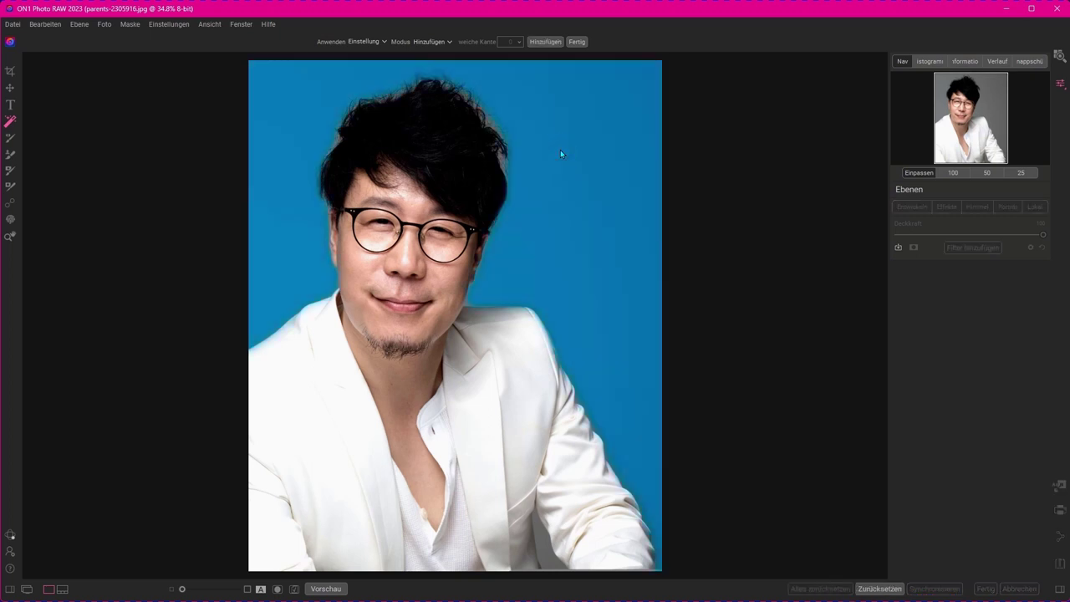
# - Add a Texturen filter to the selection with Deckkraft 100 and Helligkeit -4
pyautogui.rightClick(560, 150)
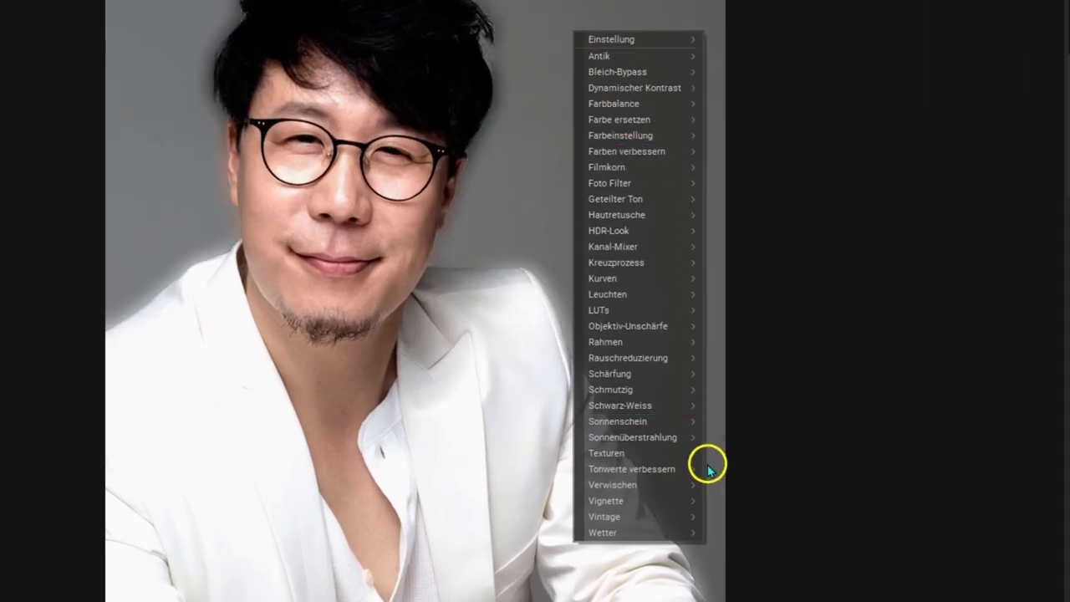
pyautogui.moveTo(635, 453)
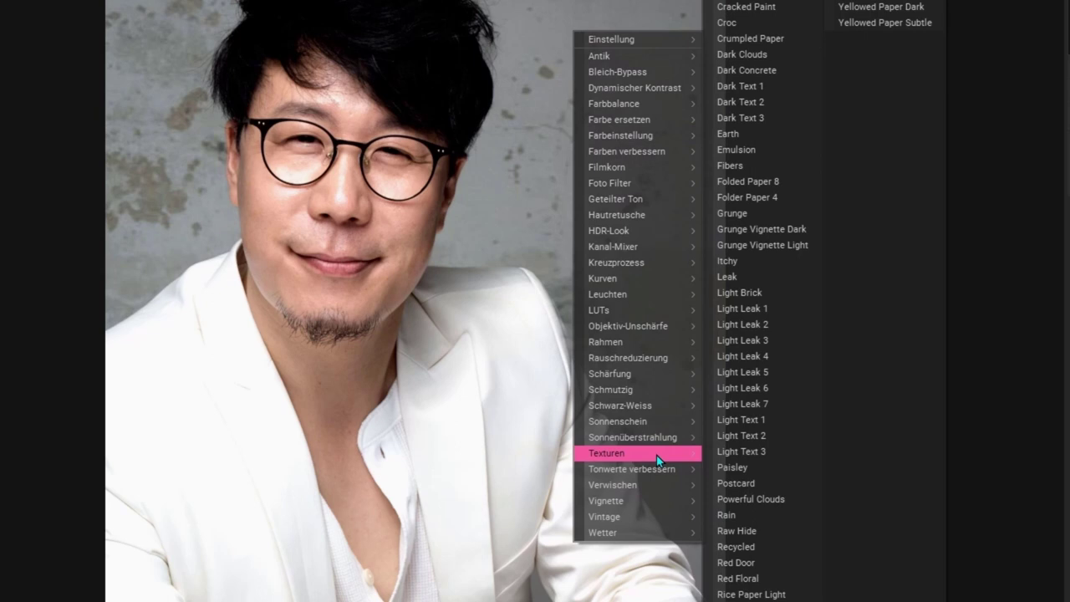
pyautogui.click(658, 459)
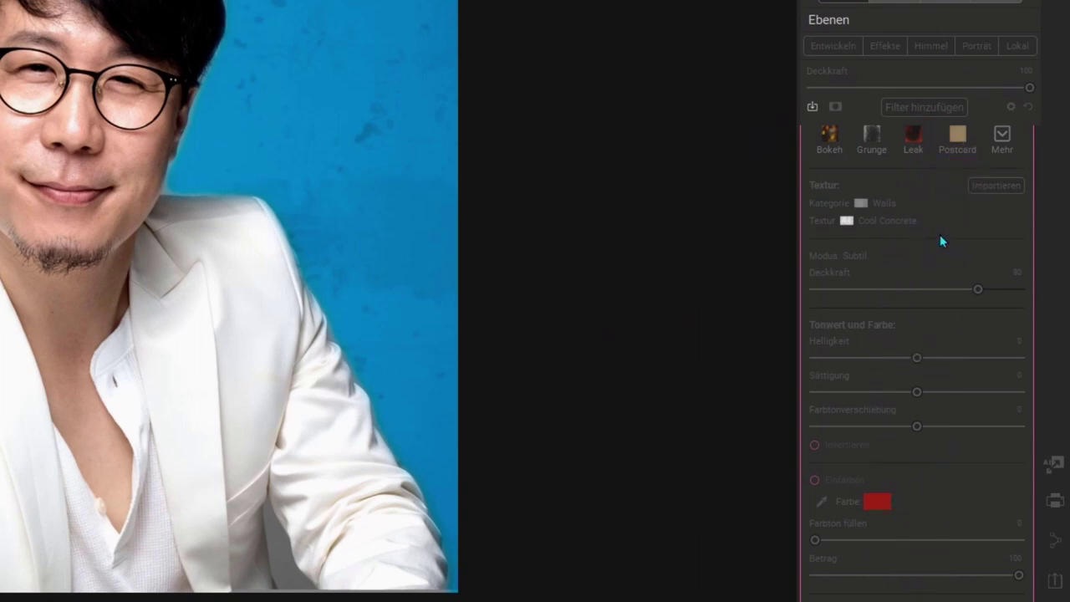
pyautogui.moveTo(1034, 270); pyautogui.dragTo(1060, 150)
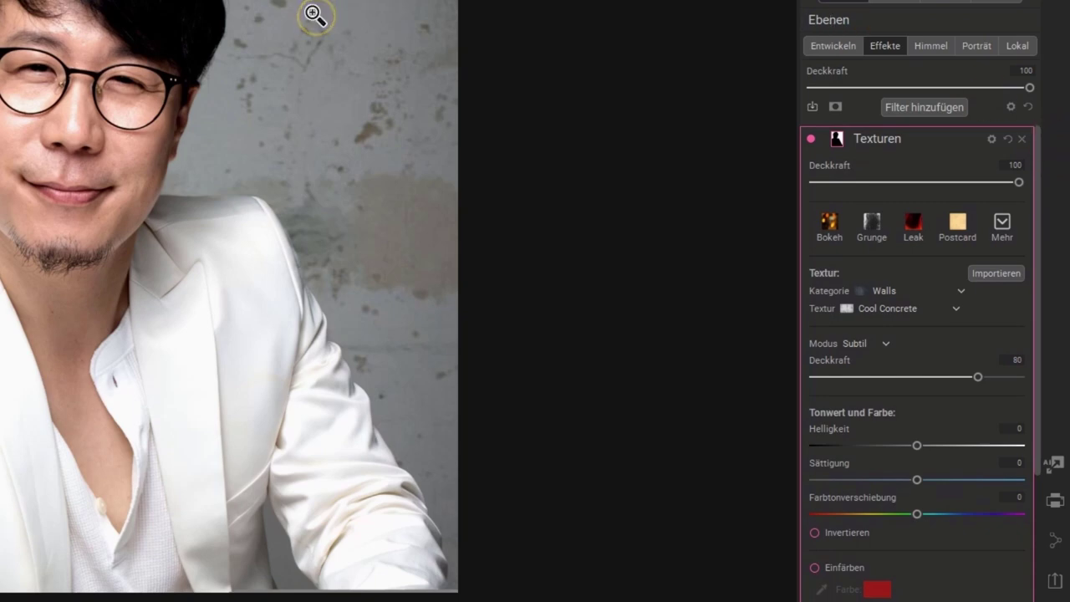
pyautogui.click(979, 376)
pyautogui.moveTo(979, 377); pyautogui.dragTo(791, 375)
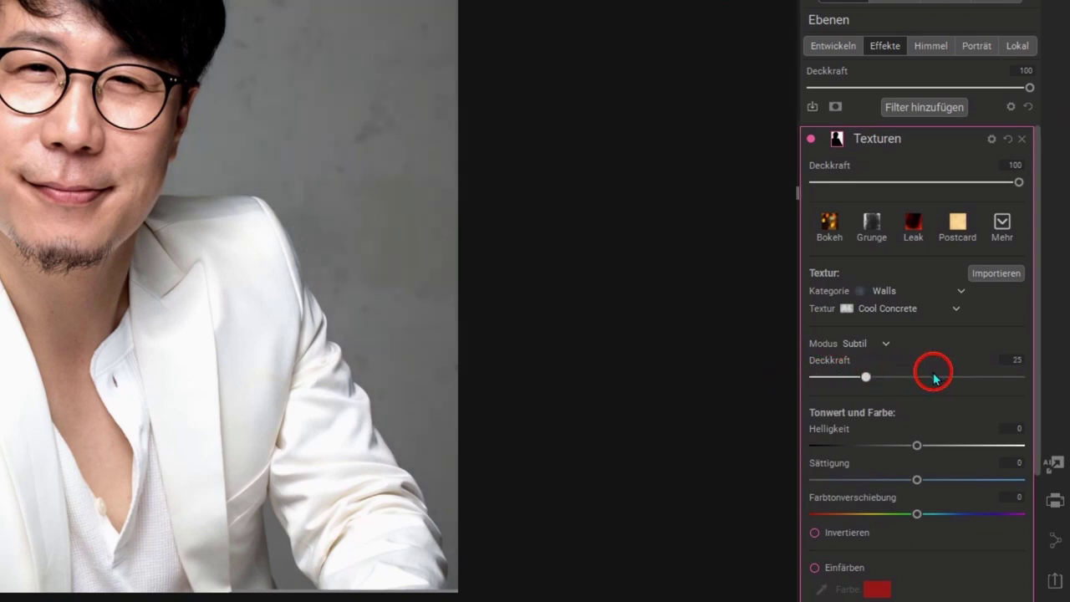
pyautogui.moveTo(791, 375); pyautogui.dragTo(743, 375)
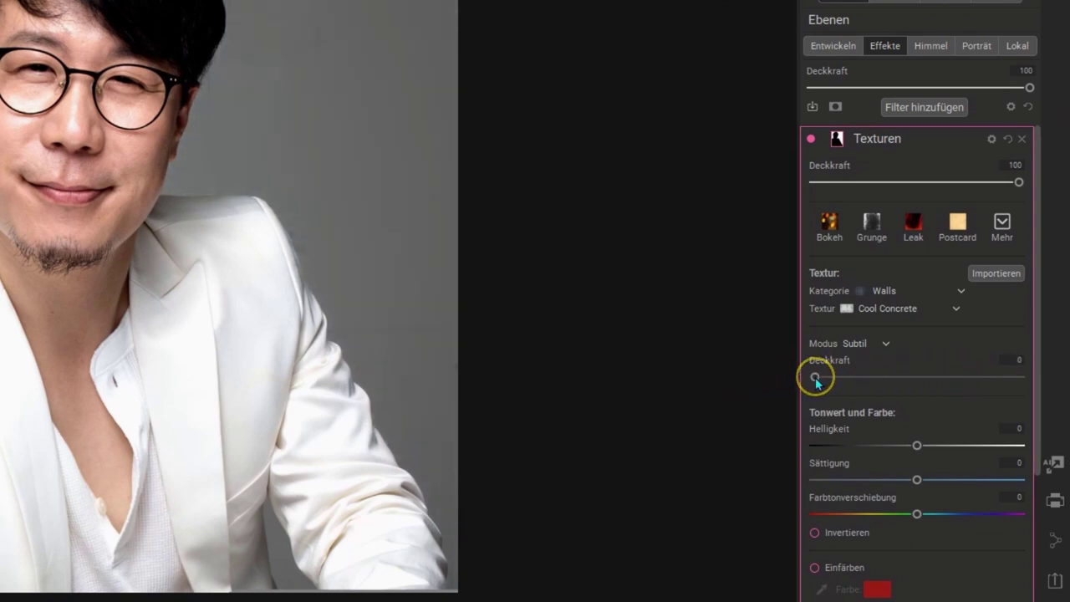
pyautogui.moveTo(815, 376); pyautogui.dragTo(1013, 377)
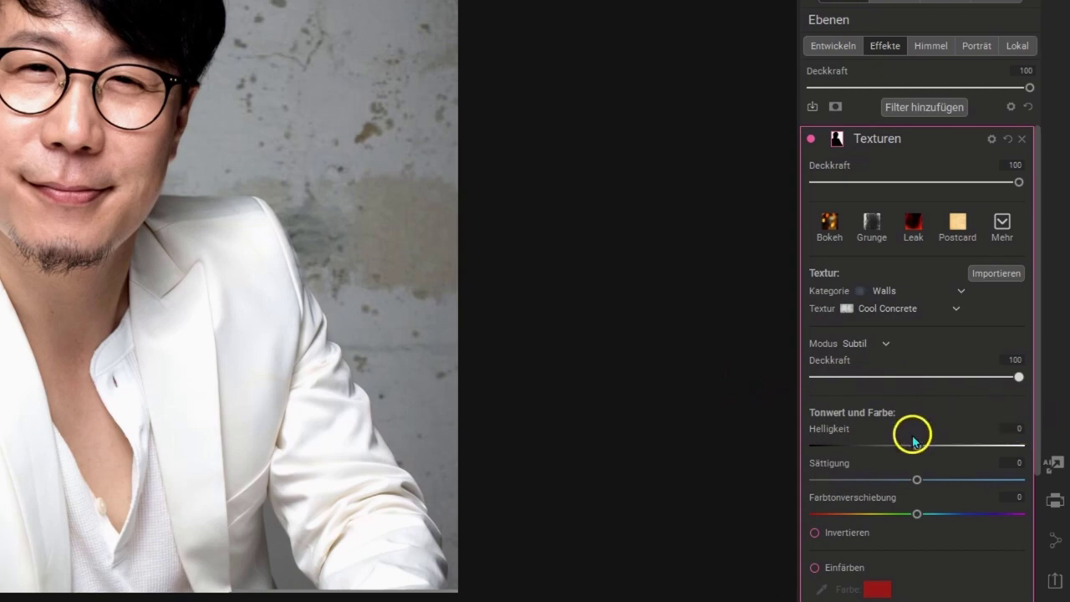
pyautogui.moveTo(916, 447)
pyautogui.mouseDown()
pyautogui.moveTo(943, 443)
pyautogui.moveTo(871, 446)
pyautogui.moveTo(912, 449)
pyautogui.mouseUp()
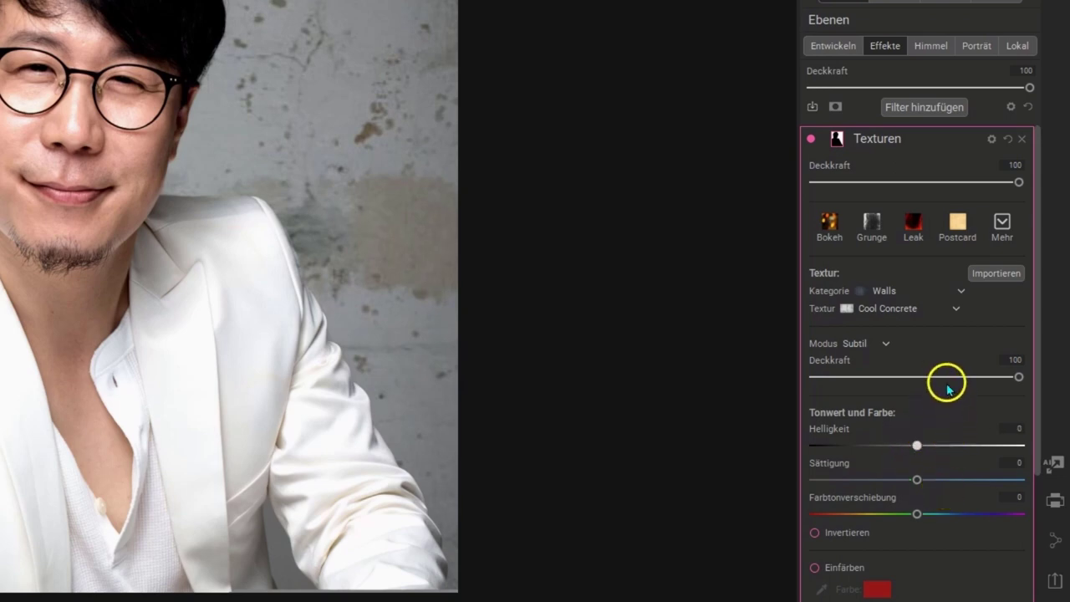
# - Choose the orange Tuscany wall from the Textur list as the background texture
pyautogui.scroll(-1, 955, 383)
pyautogui.scroll(-1, 955, 383)
pyautogui.scroll(-2, 952, 376)
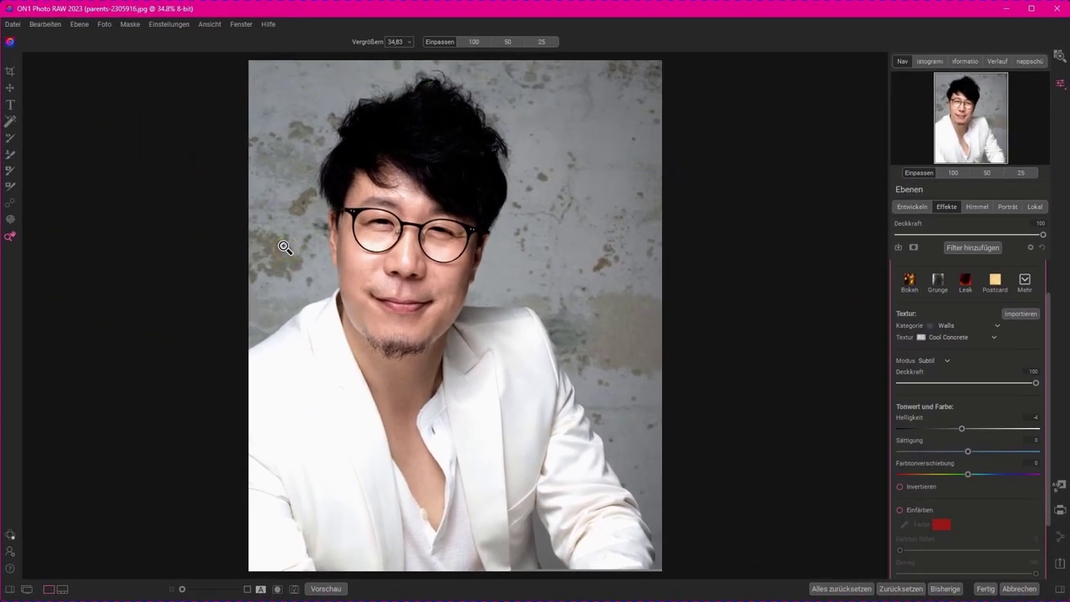
pyautogui.click(994, 338)
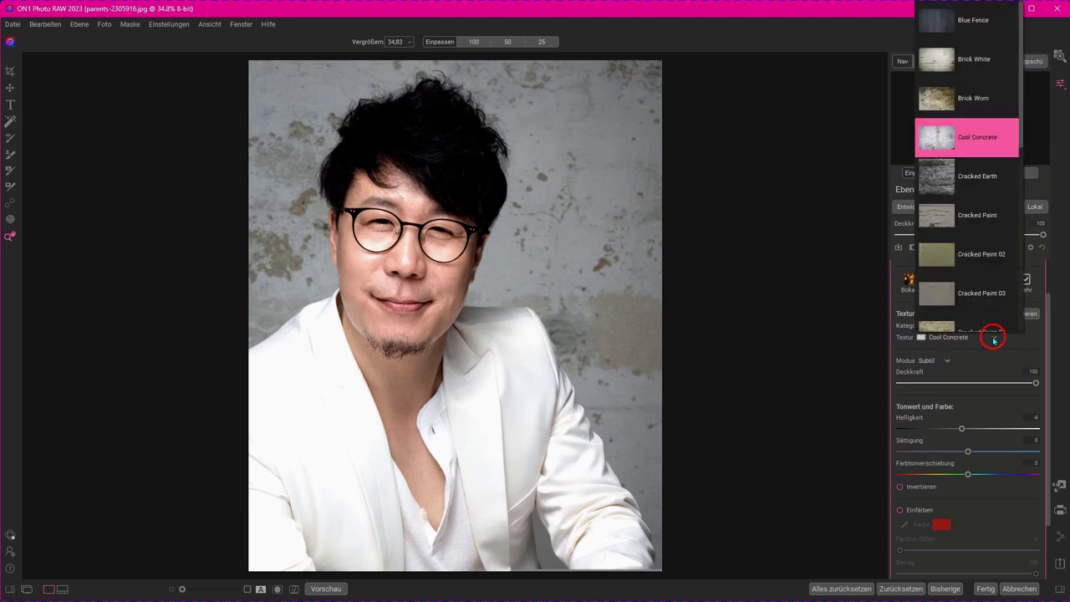
pyautogui.click(994, 338)
pyautogui.click(994, 339)
pyautogui.scroll(-3, 957, 318)
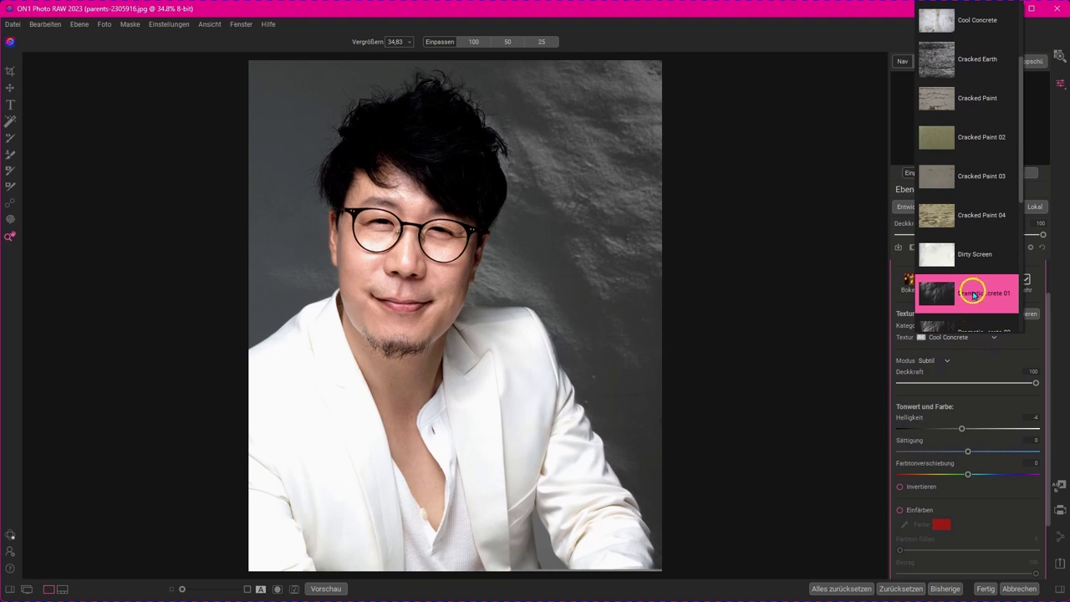
pyautogui.scroll(3, 963, 301)
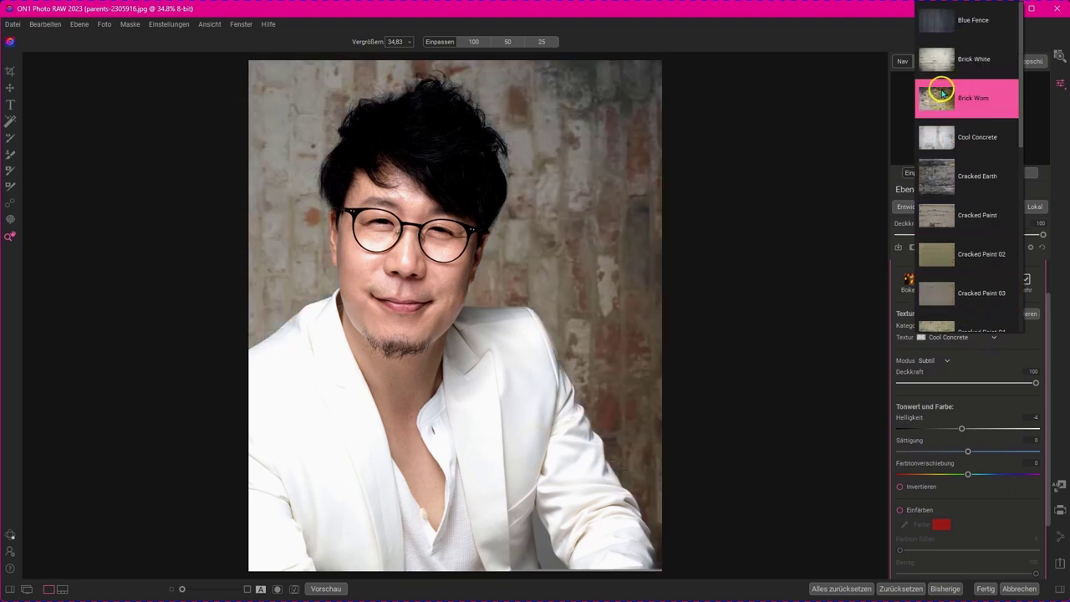
pyautogui.scroll(-2, 943, 246)
pyautogui.scroll(-4, 945, 251)
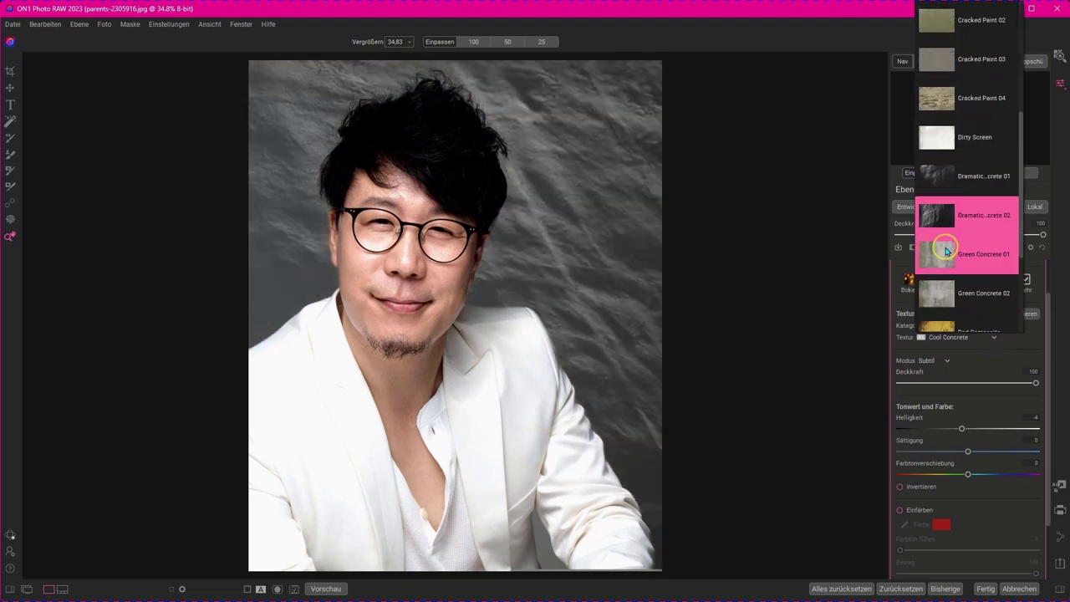
pyautogui.scroll(-2, 945, 250)
pyautogui.scroll(-2, 936, 223)
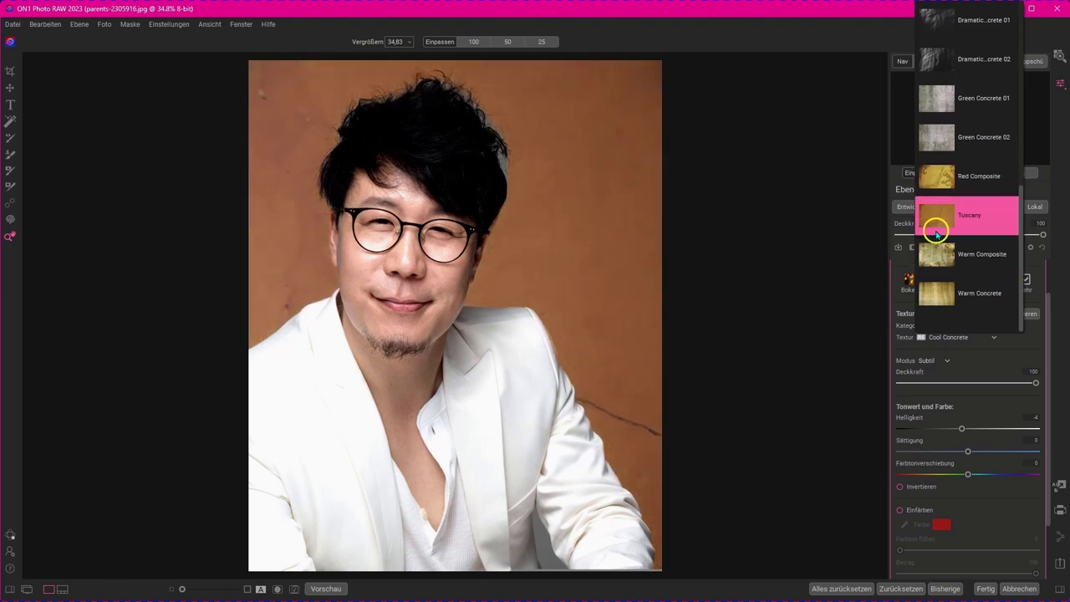
pyautogui.click(933, 215)
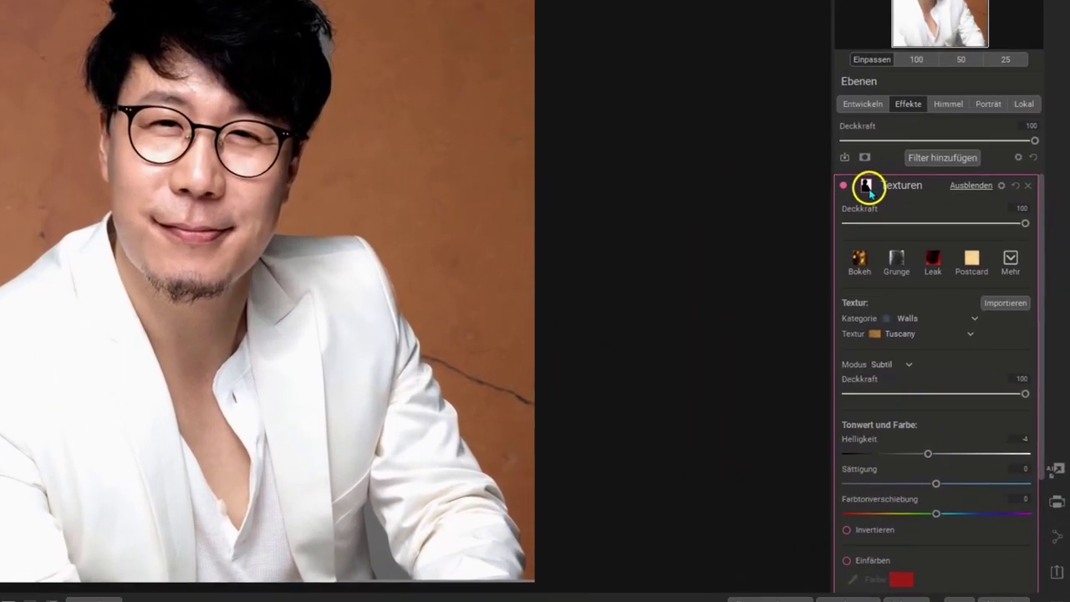
# - Show the texture's mask settings and try overlay display modes, including red overlay while painting
pyautogui.click(915, 268)
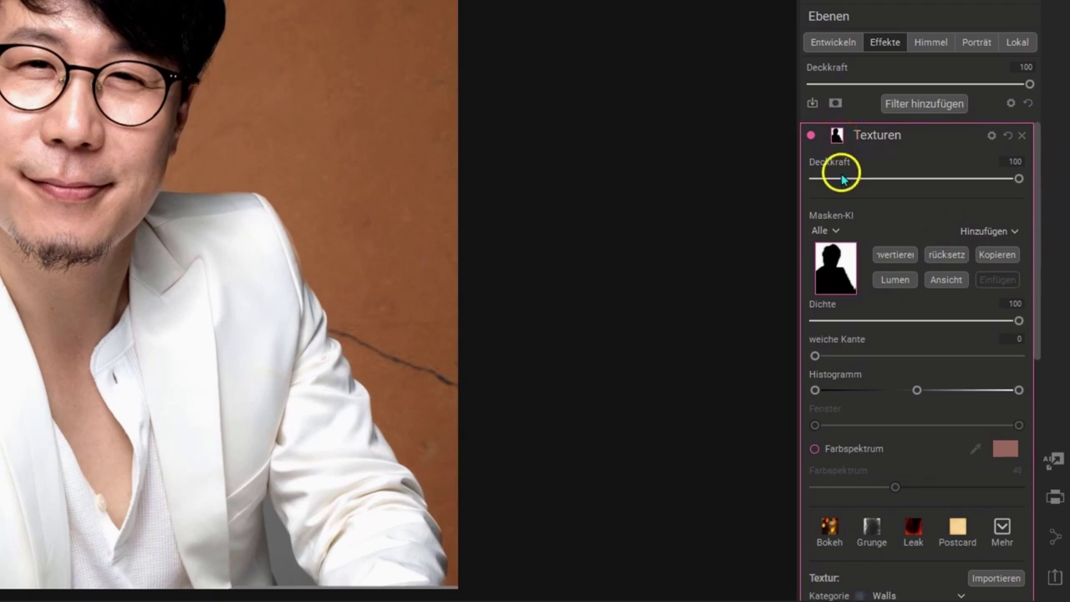
pyautogui.click(949, 283)
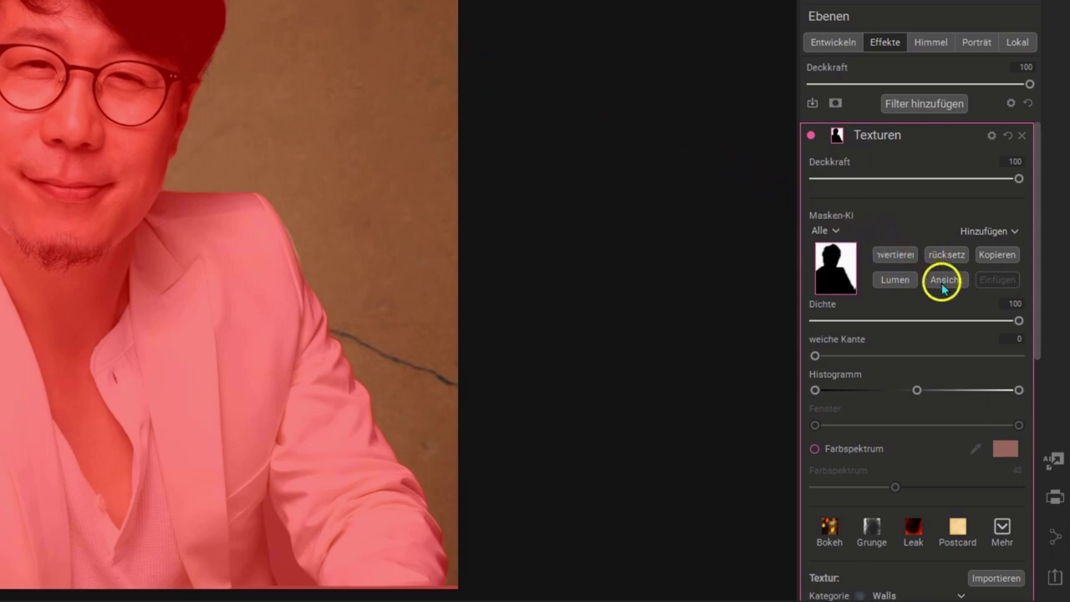
pyautogui.click(945, 279)
pyautogui.click(984, 366)
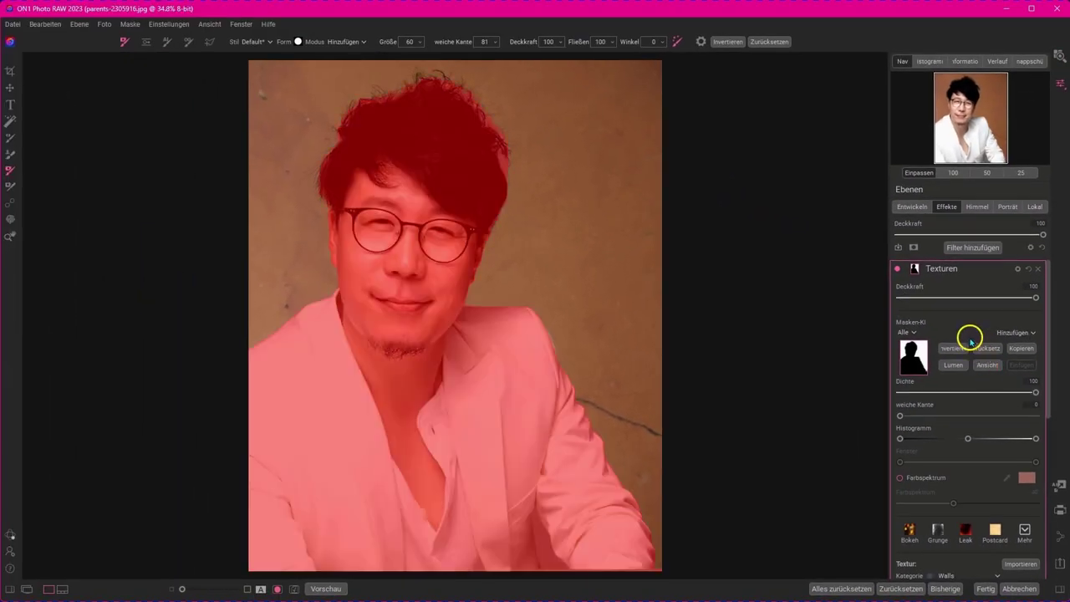
pyautogui.click(129, 25)
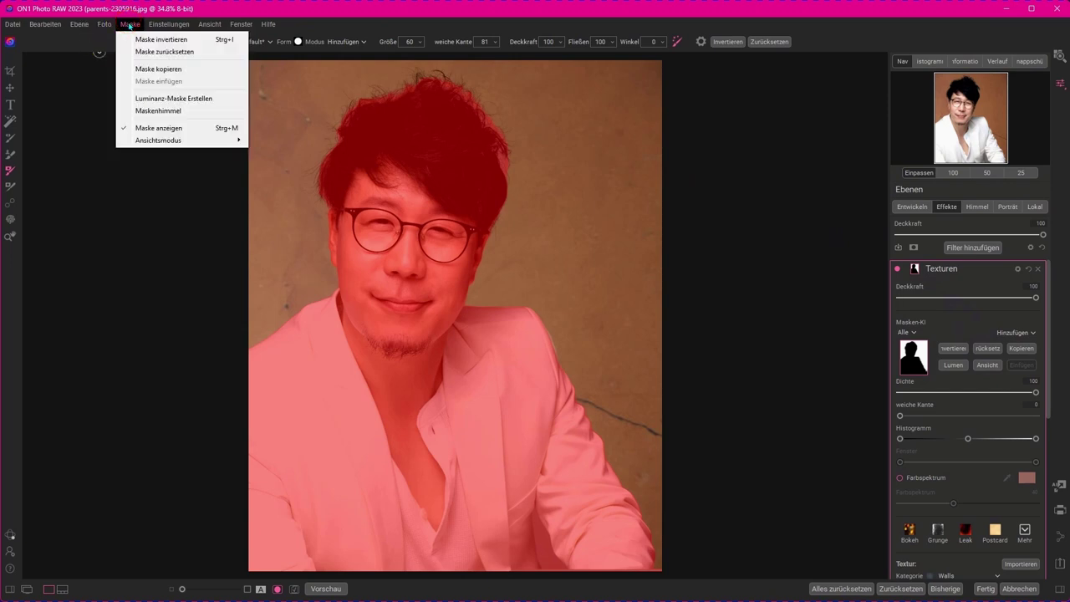
pyautogui.click(139, 116)
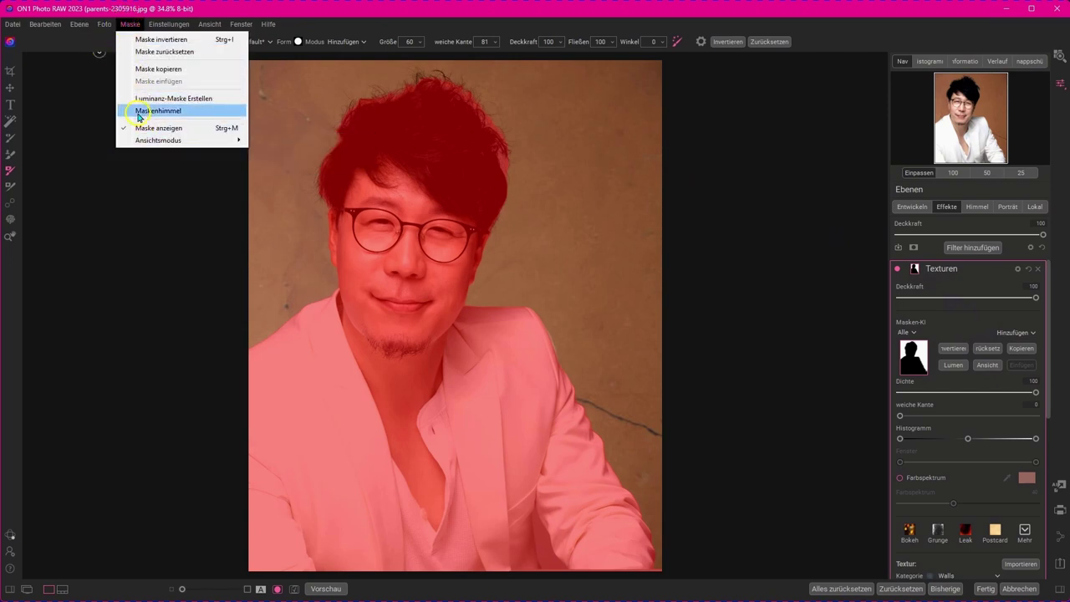
pyautogui.moveTo(159, 140)
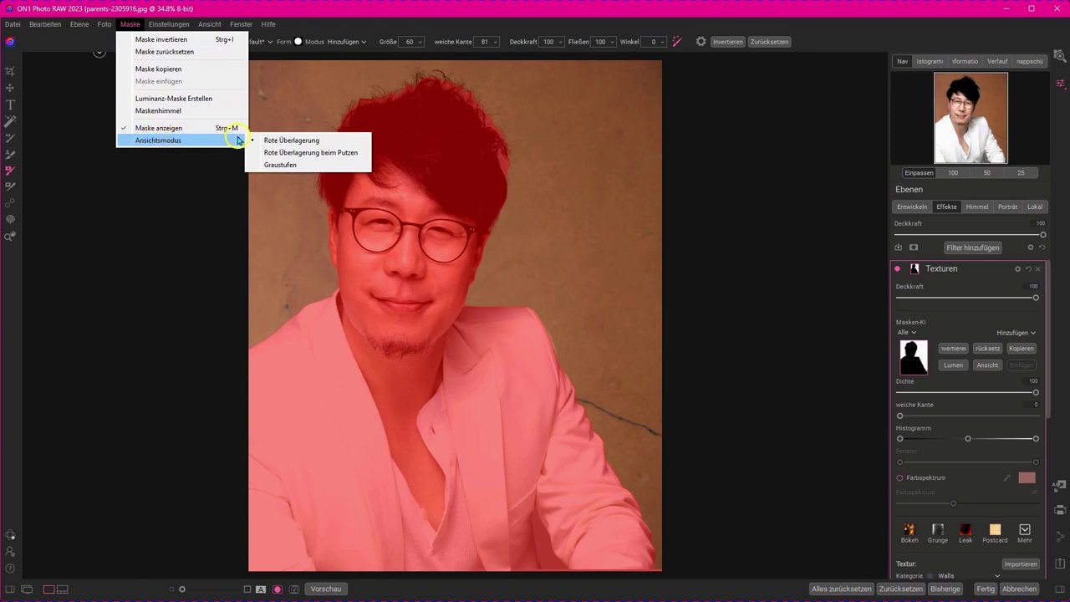
pyautogui.click(288, 142)
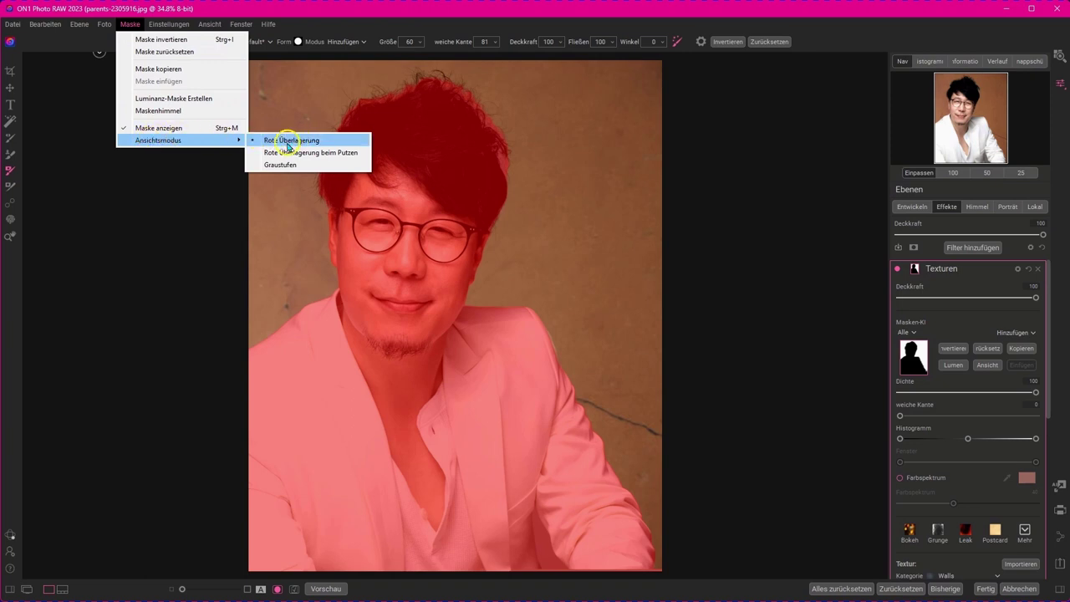
pyautogui.click(282, 154)
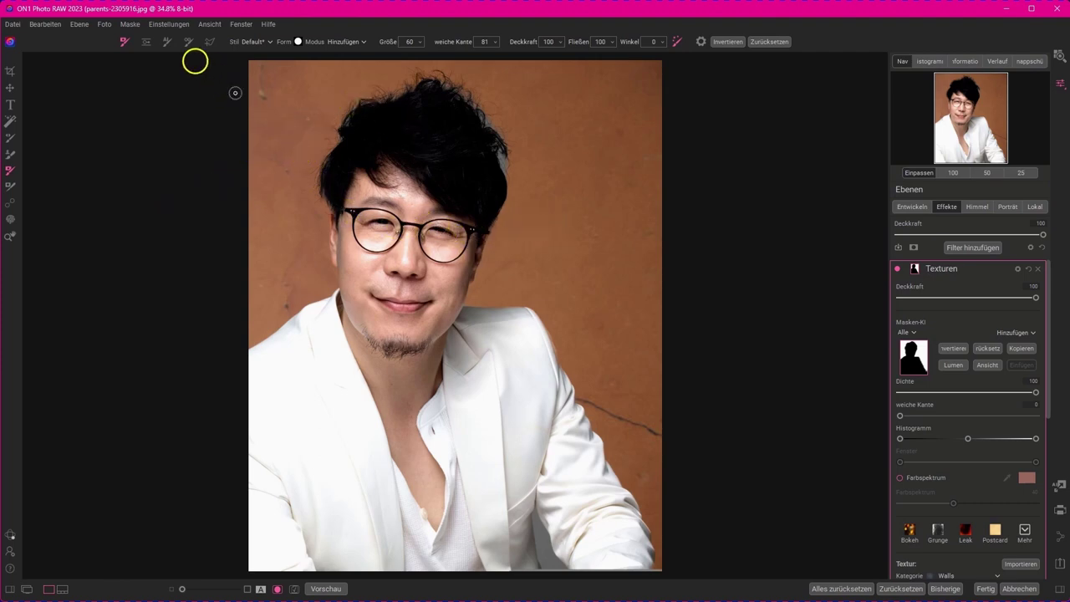
# - Switch the mask view to grayscale and toggle between the mask and the colour photo
pyautogui.click(132, 25)
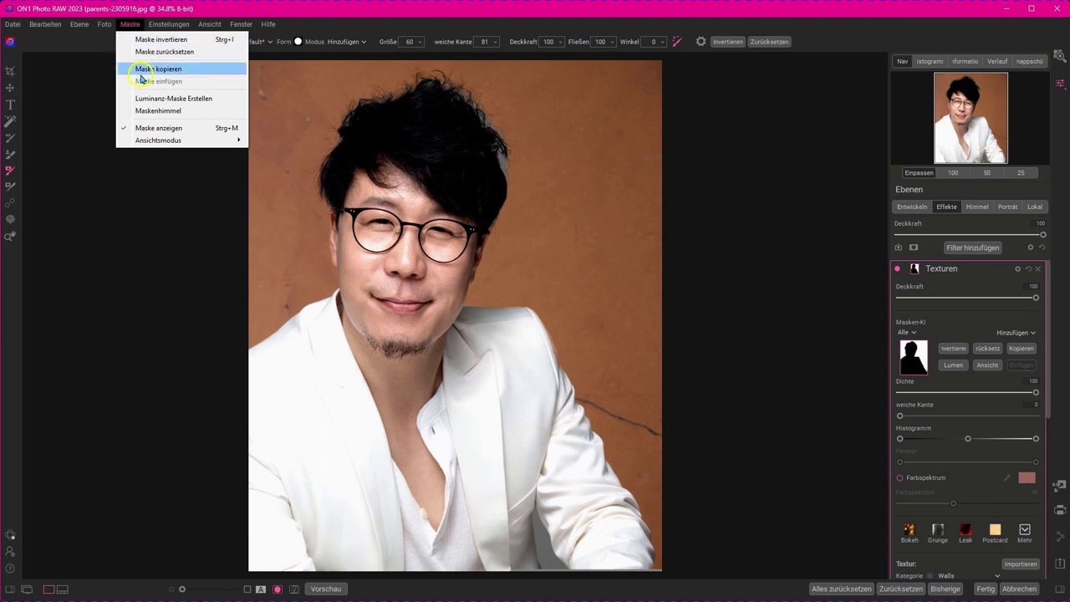
pyautogui.click(182, 142)
pyautogui.click(280, 164)
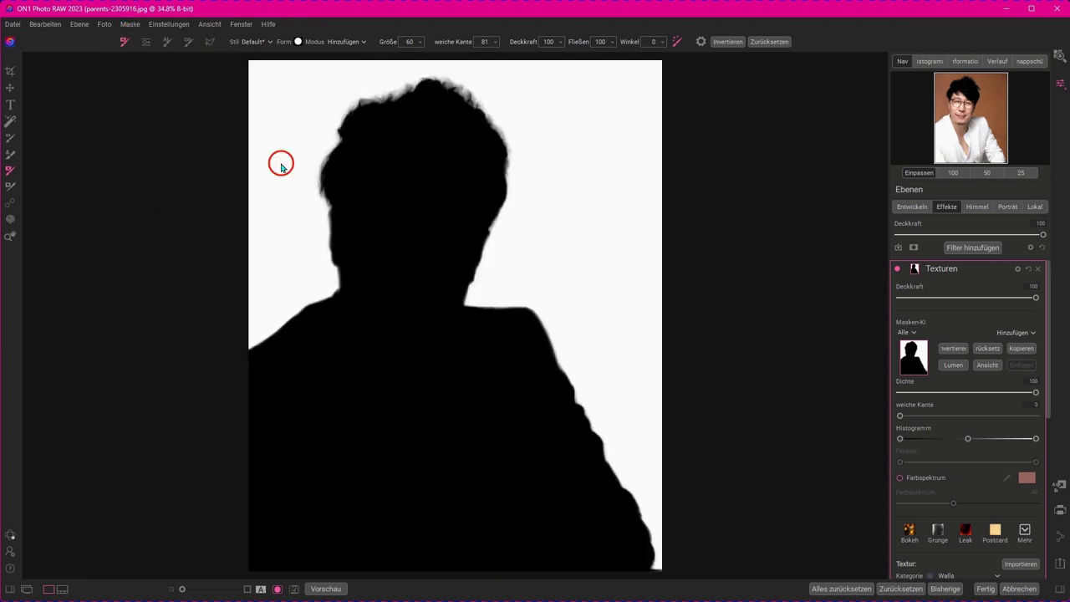
pyautogui.click(987, 366)
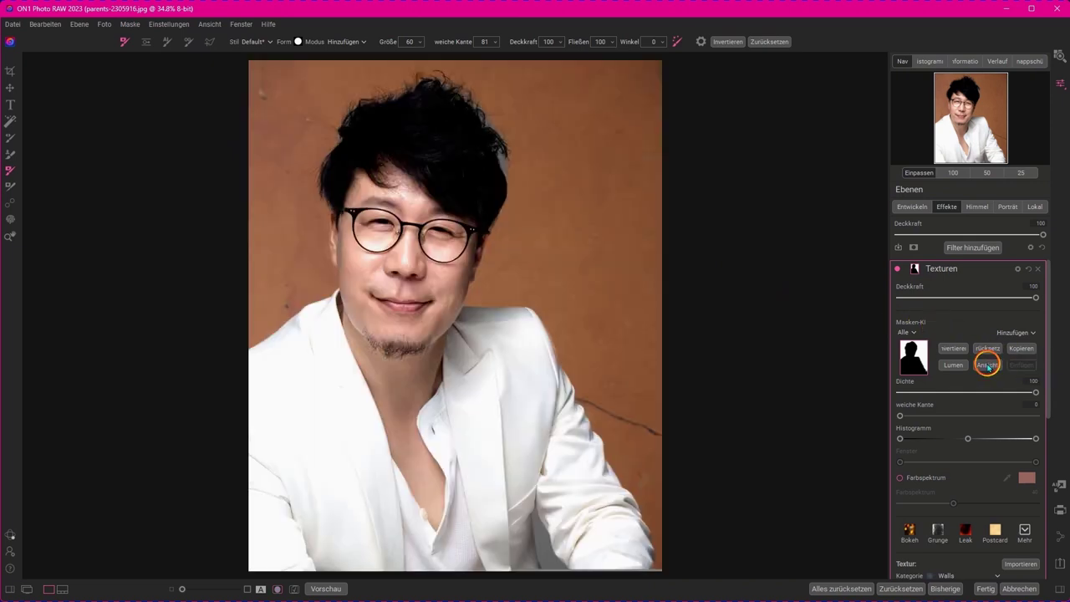
pyautogui.click(987, 365)
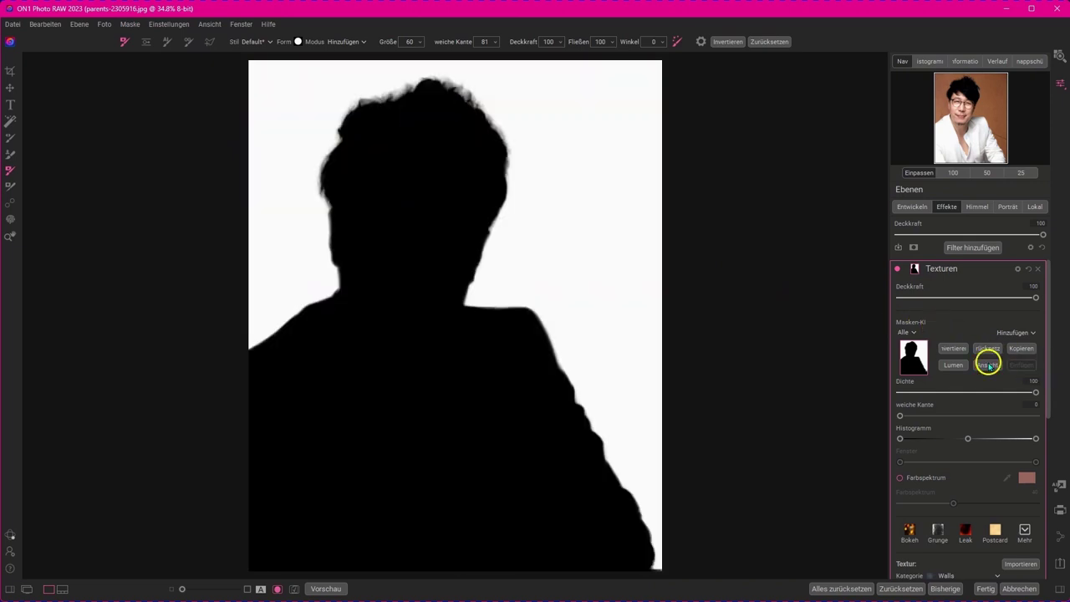
# - Brush the mask edge along the hair and set the mask view to red overlay
pyautogui.moveTo(480, 101)
pyautogui.mouseDown()
pyautogui.moveTo(494, 117)
pyautogui.moveTo(430, 88)
pyautogui.moveTo(398, 100)
pyautogui.mouseUp()
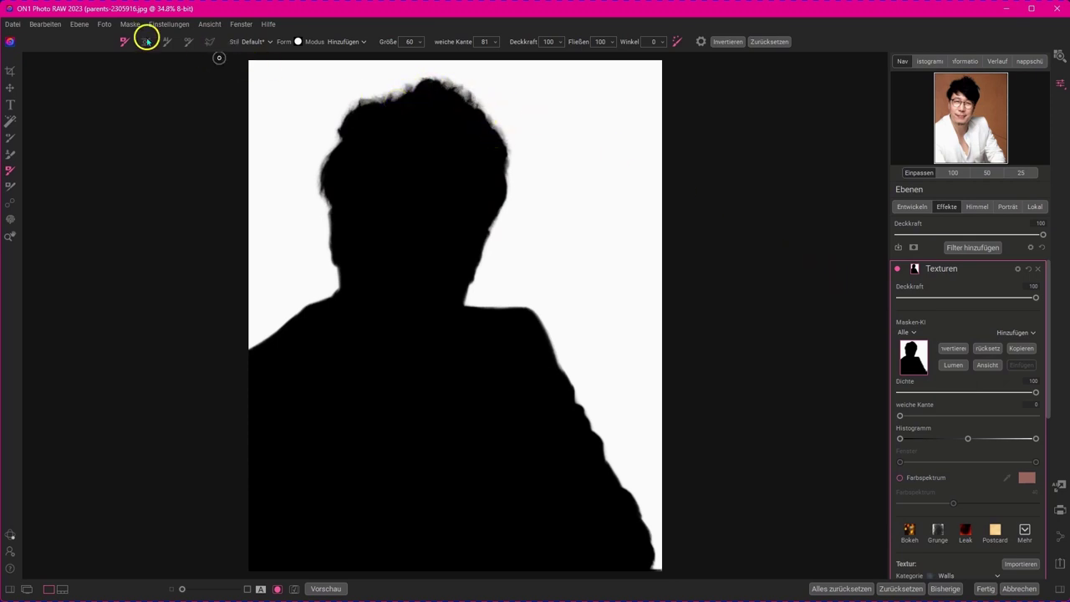
pyautogui.click(129, 25)
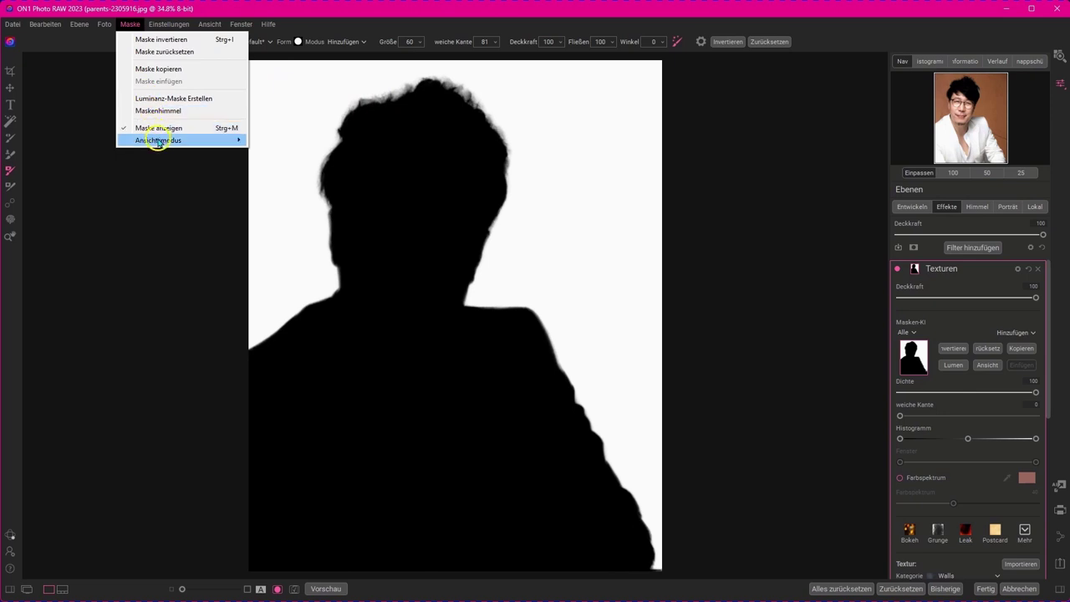
pyautogui.click(276, 141)
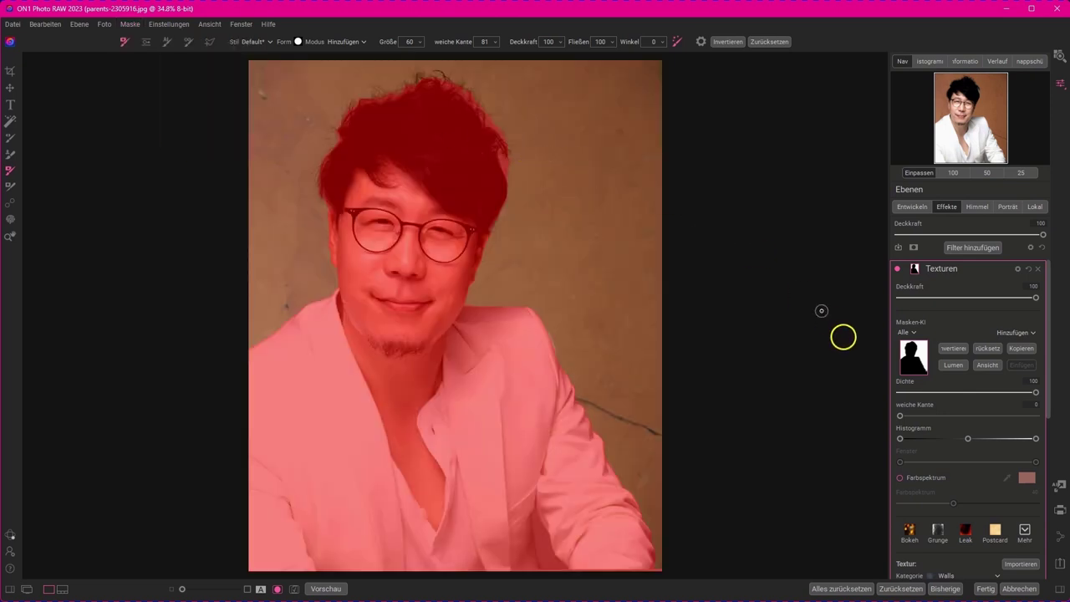
pyautogui.click(988, 365)
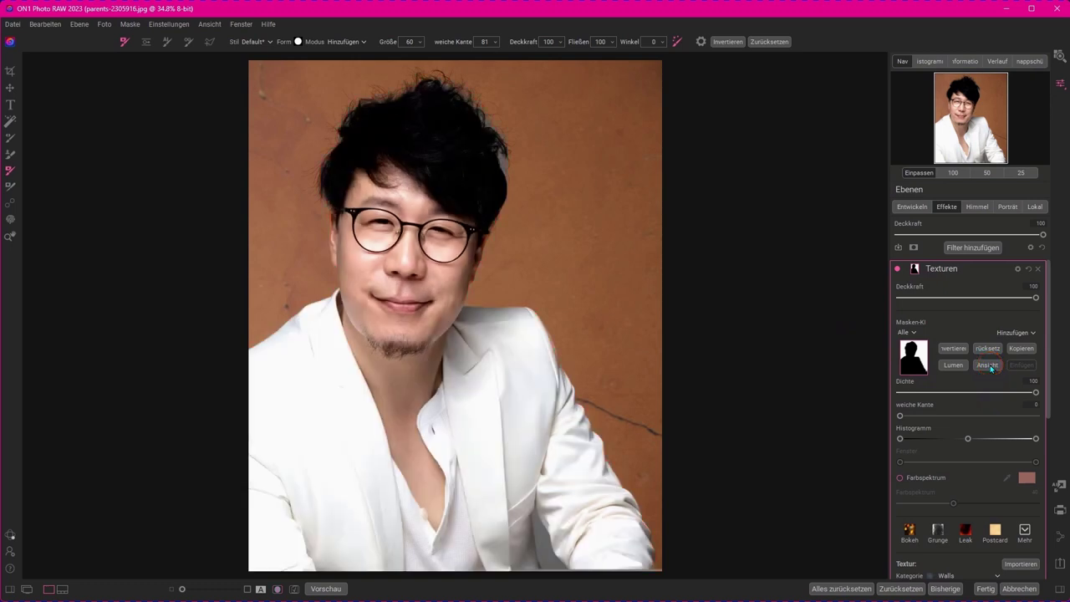
# - Paint the mask near the jacket's bottom edge with the brush enlarged to 150
pyautogui.click(989, 366)
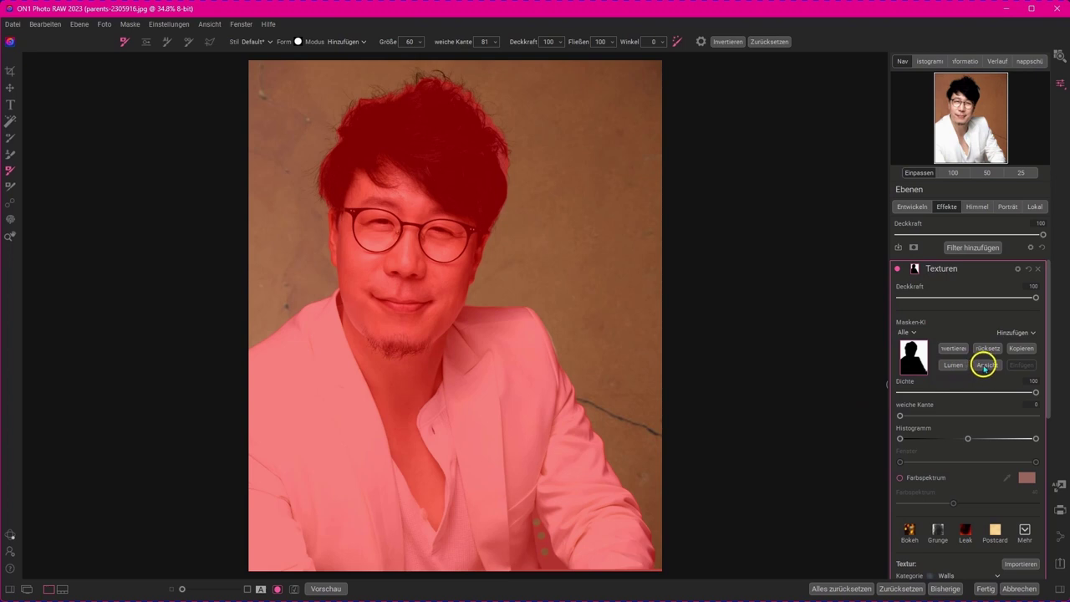
pyautogui.click(984, 366)
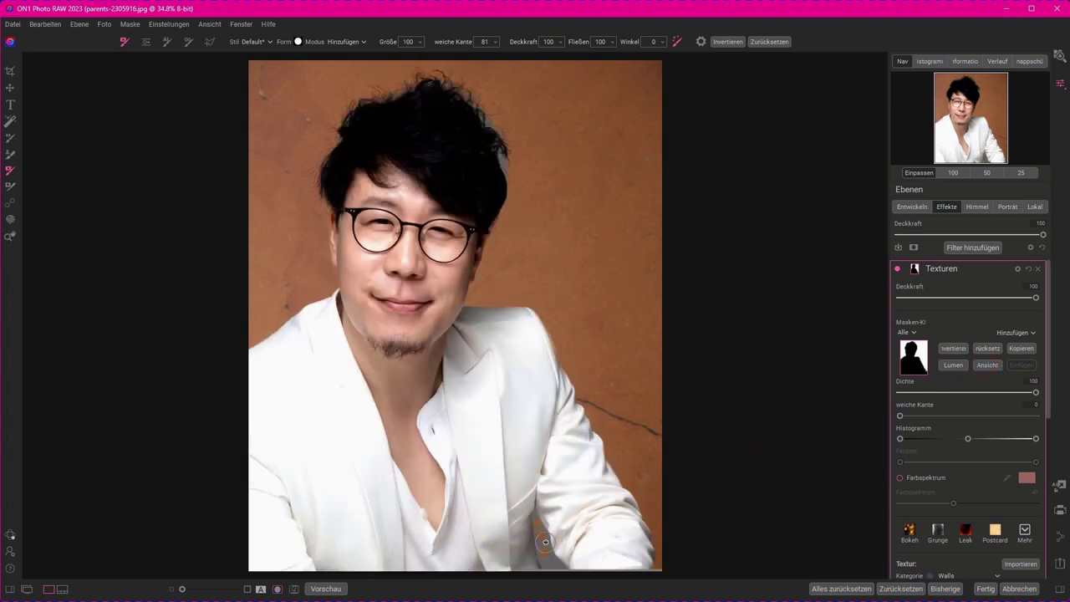
pyautogui.press(']')
pyautogui.press(']')
pyautogui.press(']')
pyautogui.moveTo(549, 554); pyautogui.dragTo(552, 563)
pyautogui.press('[')
pyautogui.press('[')
# - Zoom to 100% on the jacket and touch up the arm edge with a size-70 brush
pyautogui.click(954, 173)
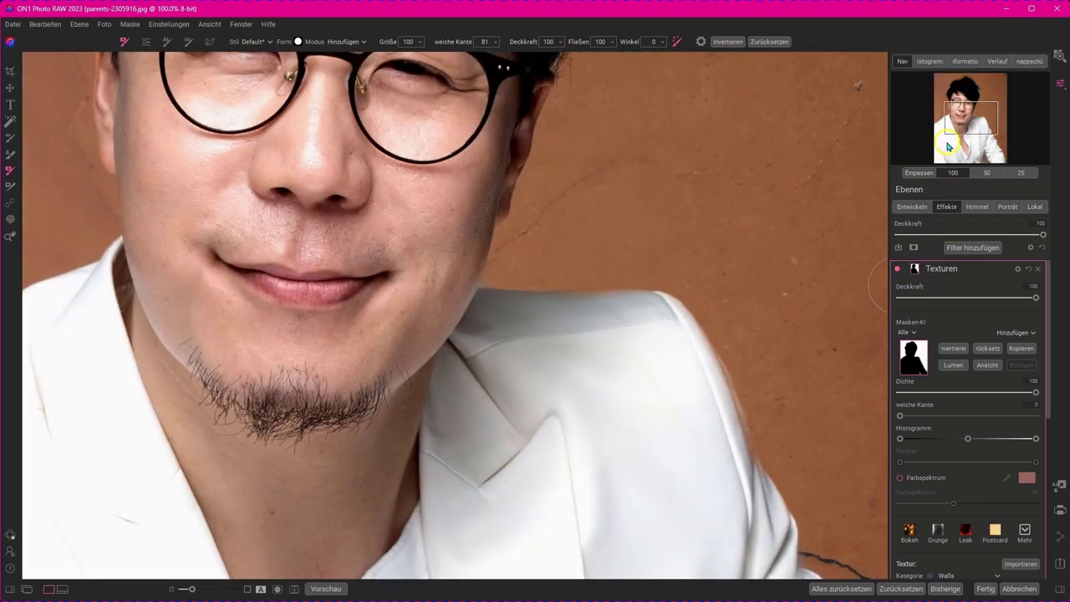
pyautogui.moveTo(969, 125); pyautogui.dragTo(971, 155)
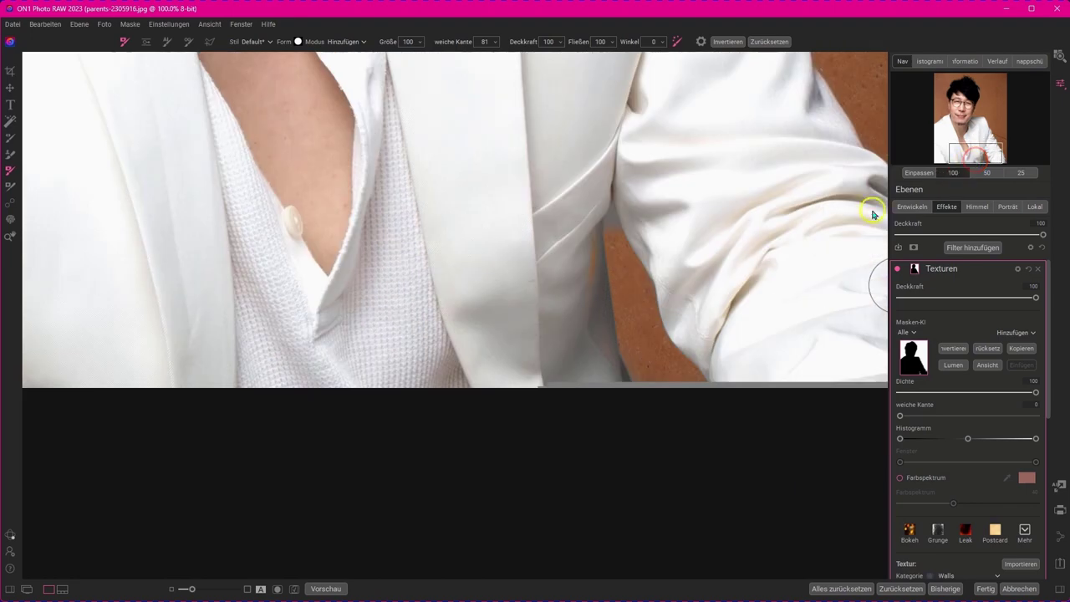
pyautogui.press('[')
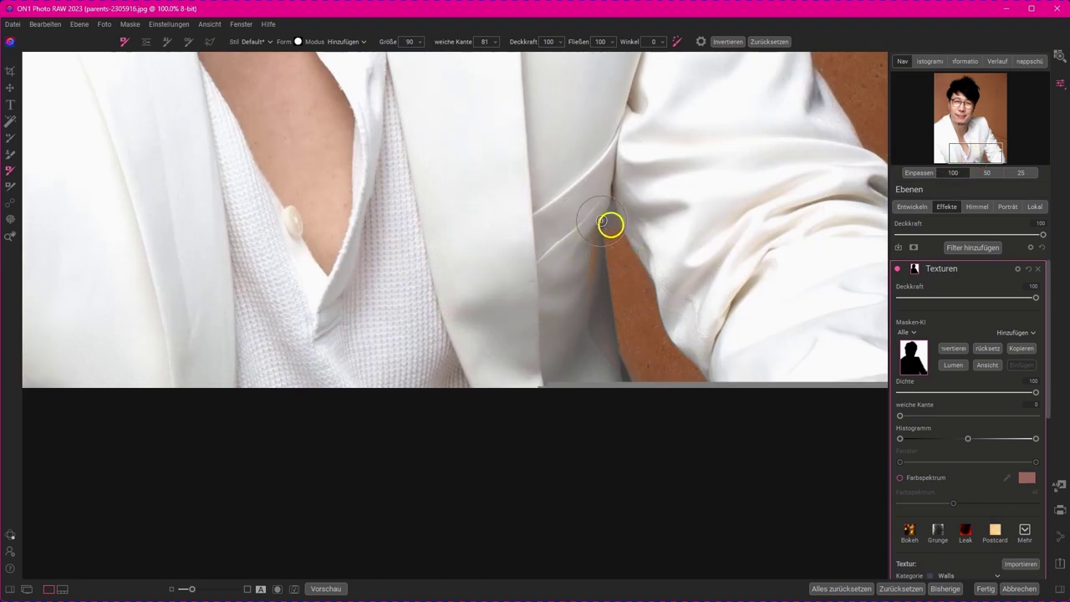
pyautogui.press('[')
pyautogui.press('[')
pyautogui.click(612, 220)
pyautogui.click(613, 235)
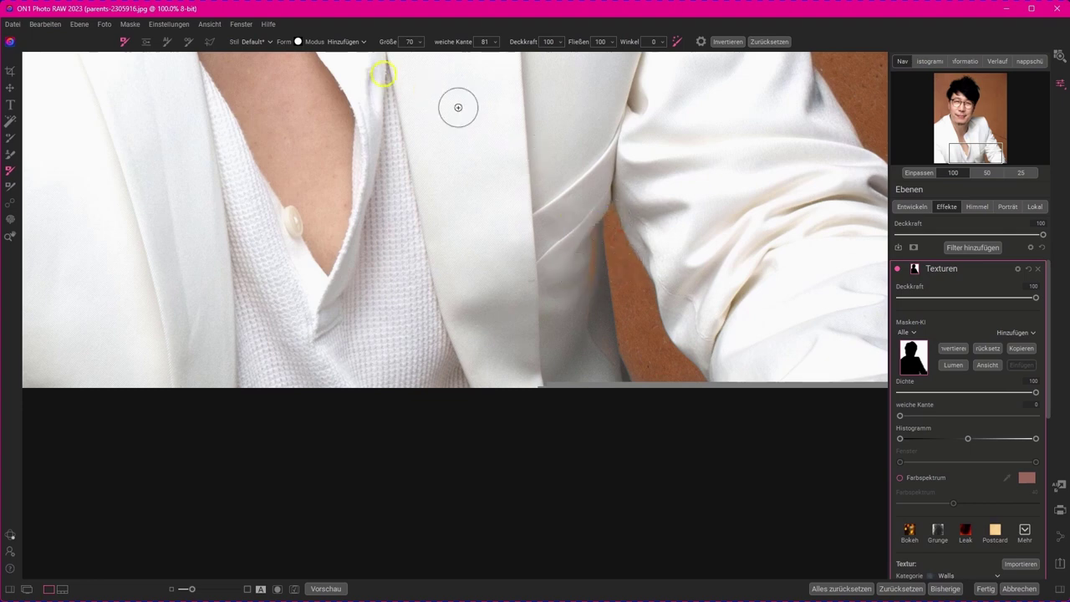
# - Erase texture along the jacket edge using Entfernen mode at size 45, then fit the photo
pyautogui.click(345, 41)
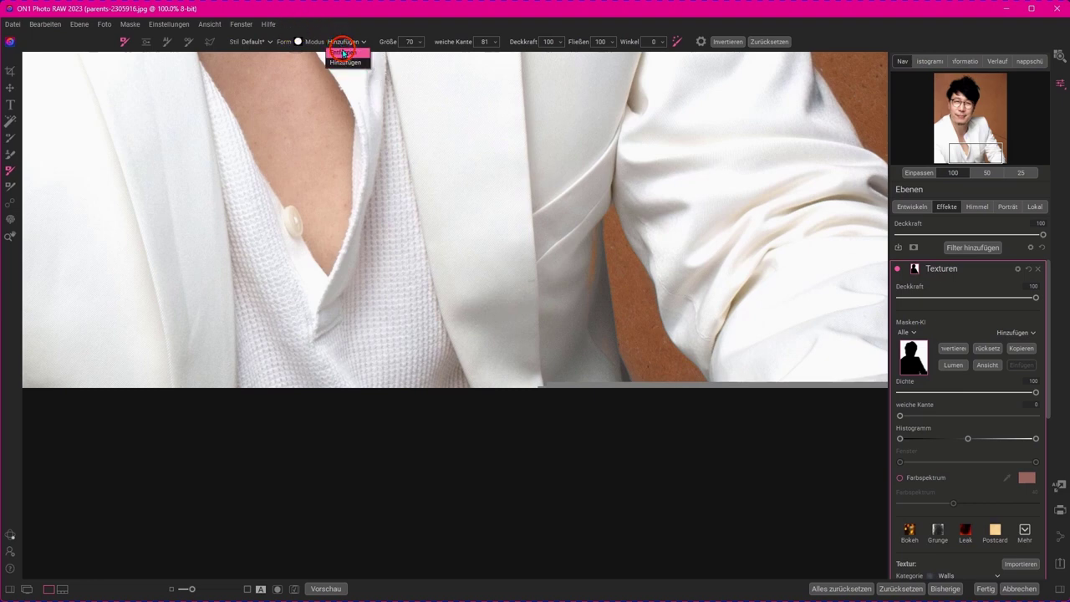
pyautogui.click(346, 59)
pyautogui.press('[')
pyautogui.press('[')
pyautogui.press('[')
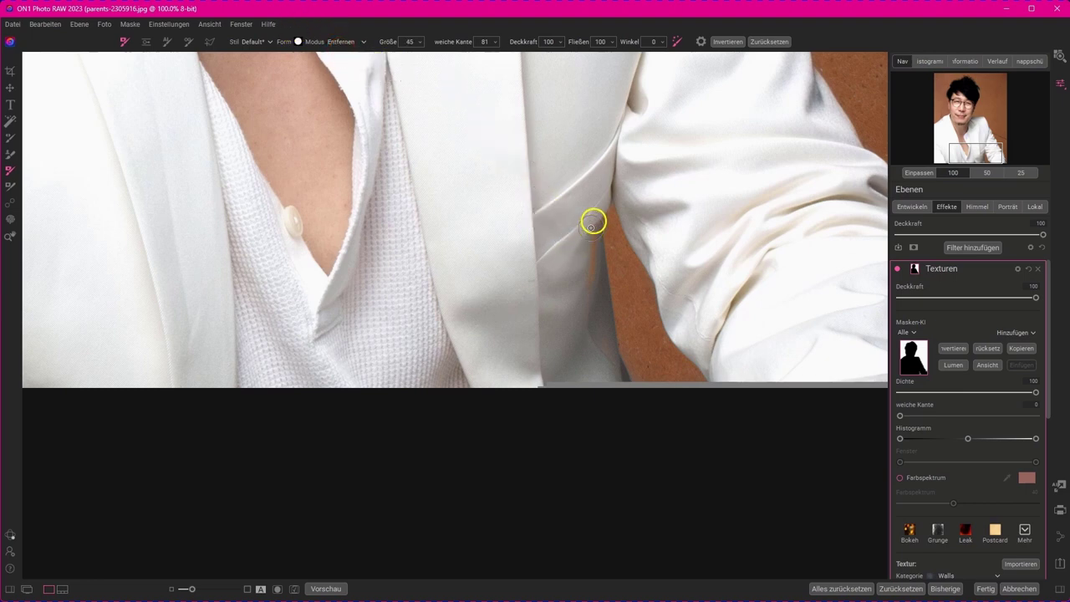
pyautogui.click(594, 223)
pyautogui.moveTo(594, 223); pyautogui.dragTo(601, 362)
pyautogui.click(918, 173)
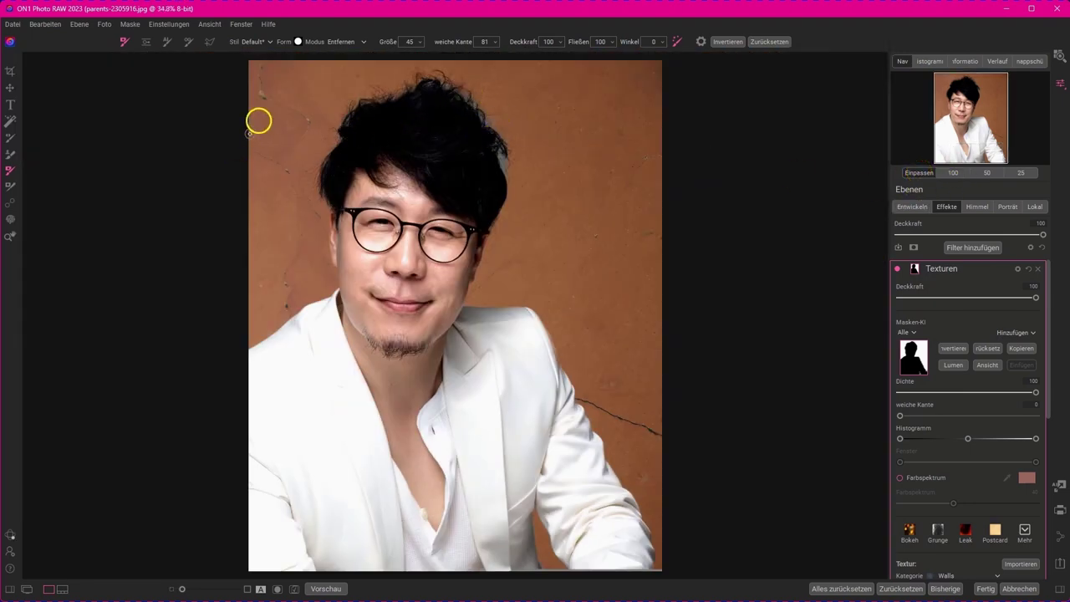
# - Paint with the mask refine brush along the hair's right edge and across its top
pyautogui.click(10, 186)
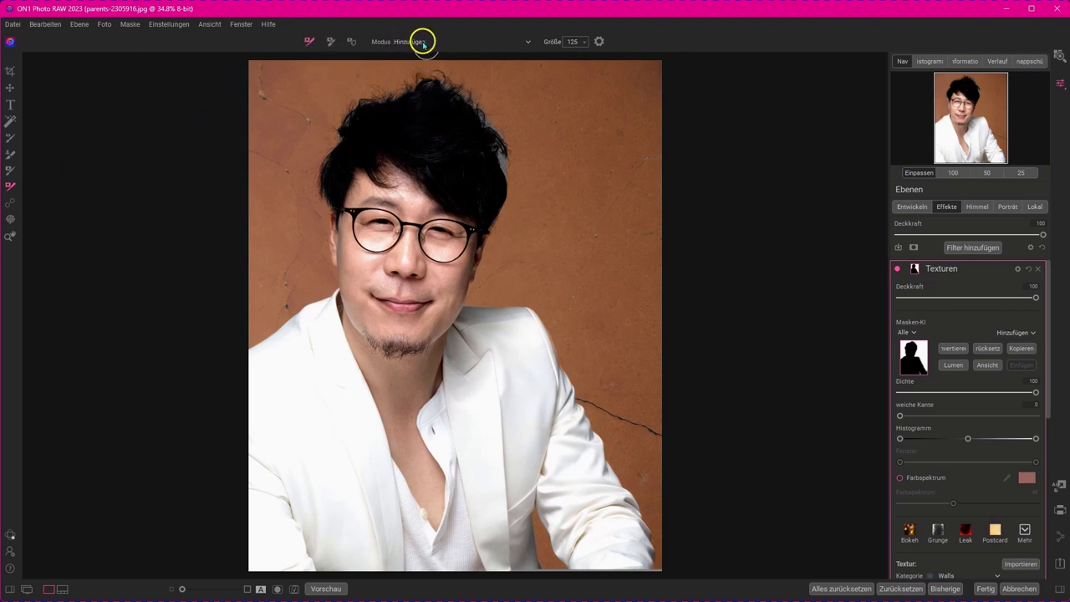
pyautogui.click(458, 85)
pyautogui.moveTo(458, 85); pyautogui.dragTo(508, 180)
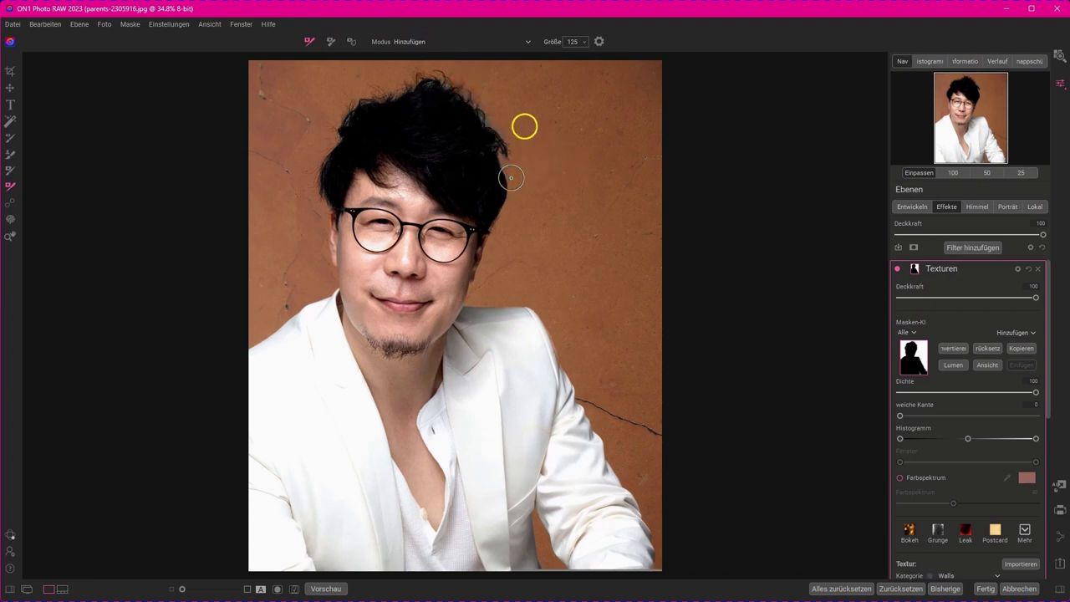
pyautogui.click(441, 75)
pyautogui.moveTo(441, 76)
pyautogui.mouseDown()
pyautogui.moveTo(353, 98)
pyautogui.moveTo(327, 137)
pyautogui.moveTo(306, 112)
pyautogui.mouseUp()
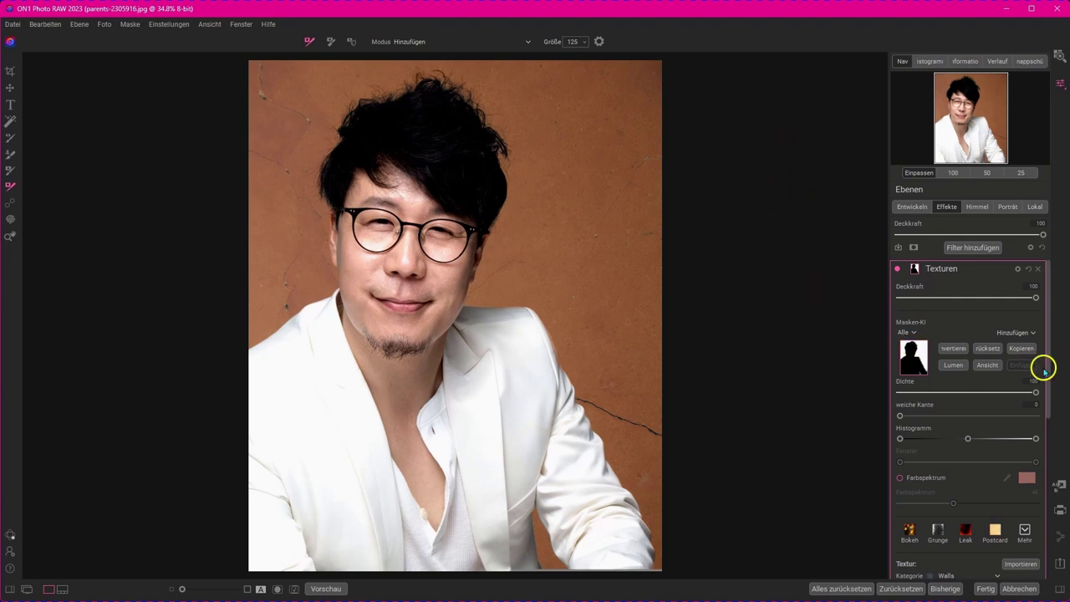
# - Preview Light Leak and Brocade textures, then settle on Tattered Paper Gray
pyautogui.click(913, 268)
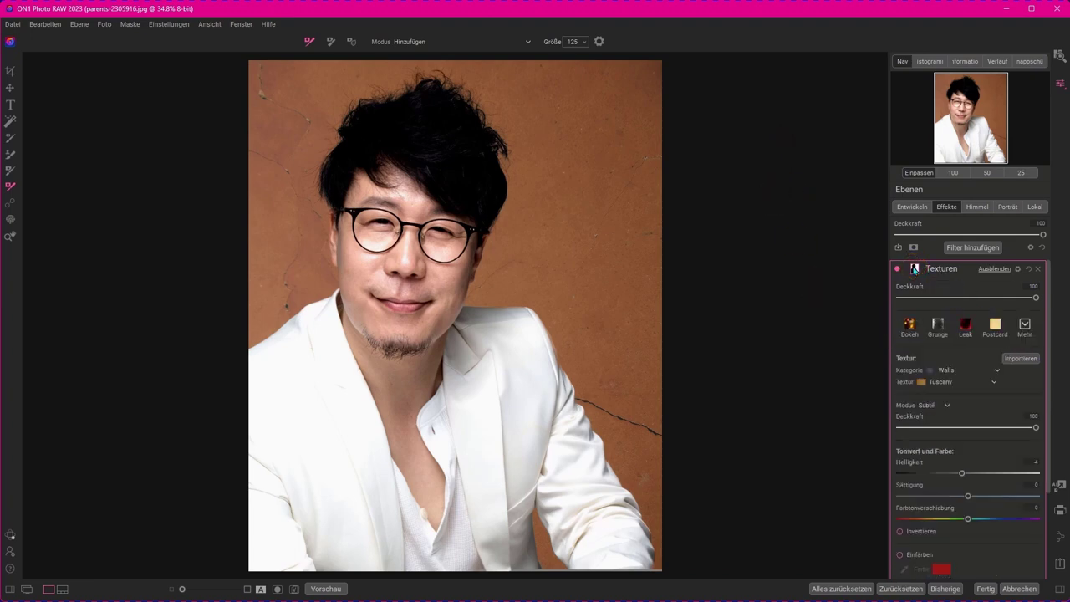
pyautogui.moveTo(1045, 334); pyautogui.dragTo(1047, 325)
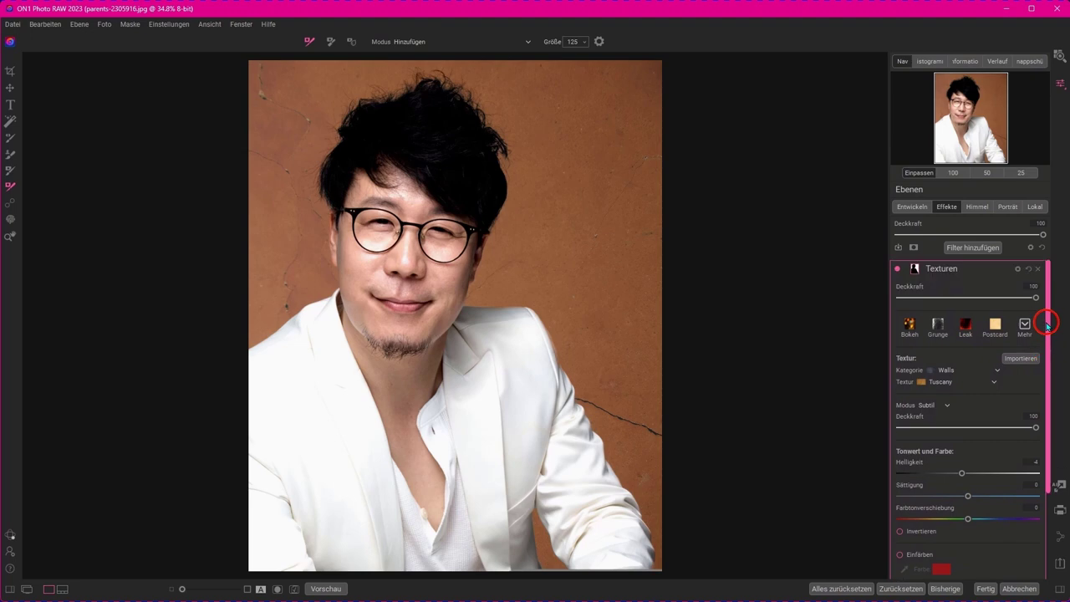
pyautogui.click(1025, 324)
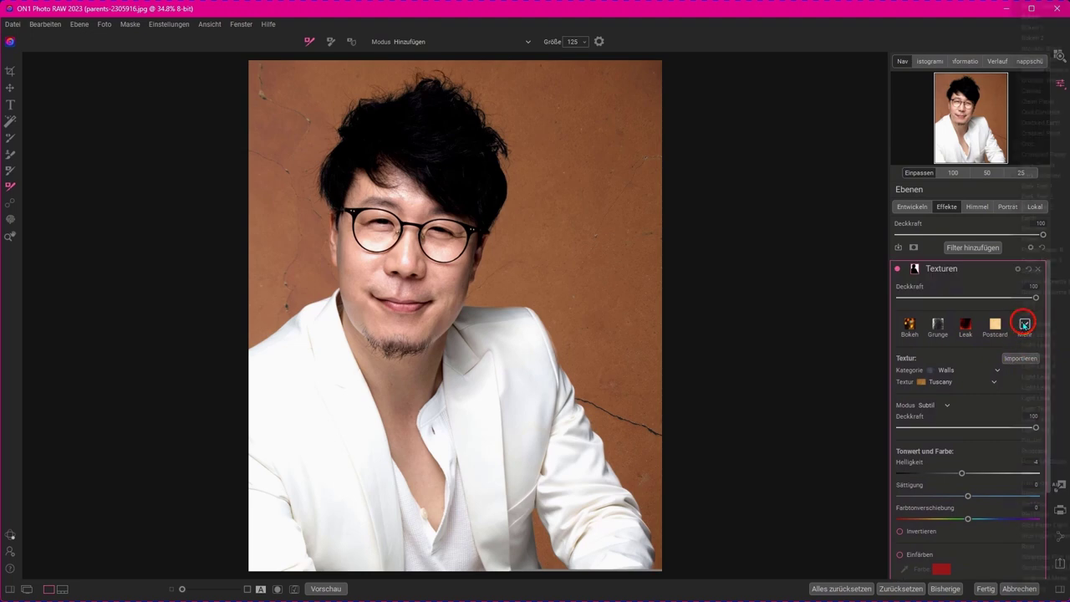
pyautogui.click(1029, 334)
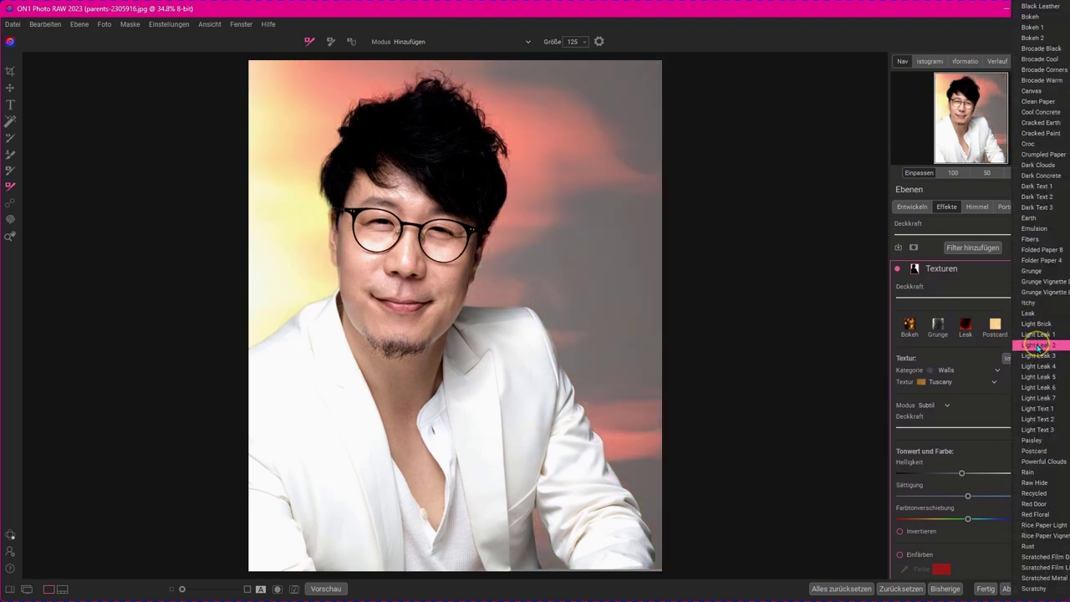
pyautogui.click(1033, 356)
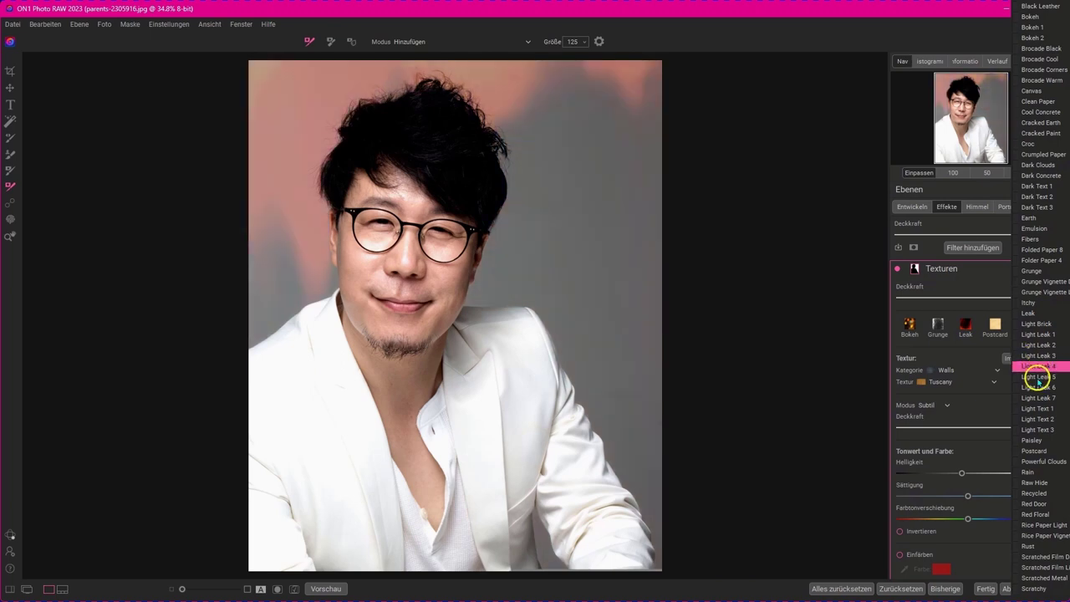
pyautogui.moveTo(1038, 389); pyautogui.dragTo(1034, 442)
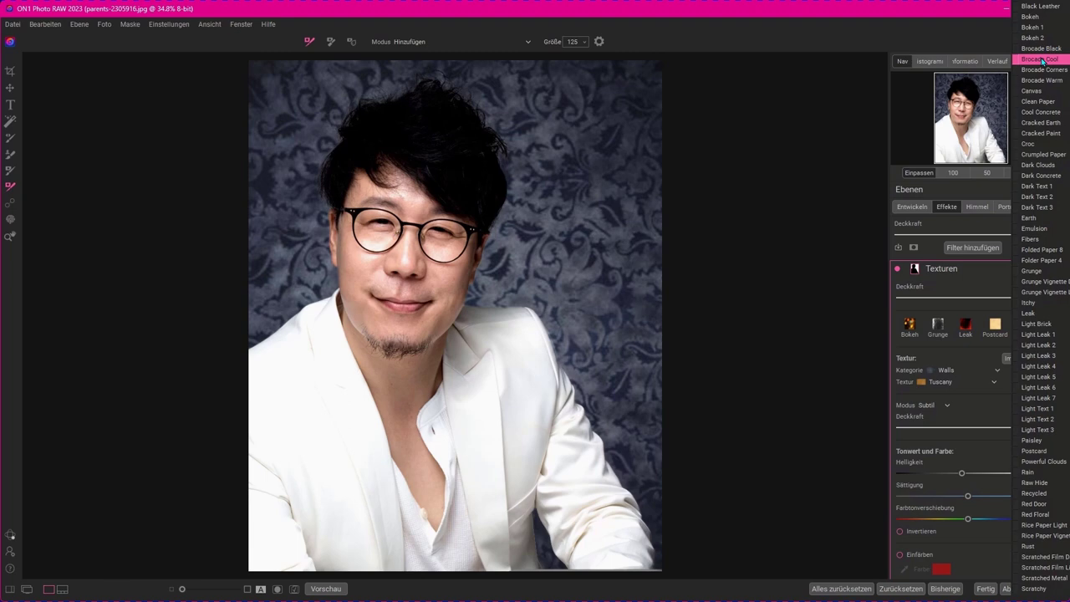
pyautogui.click(1065, 63)
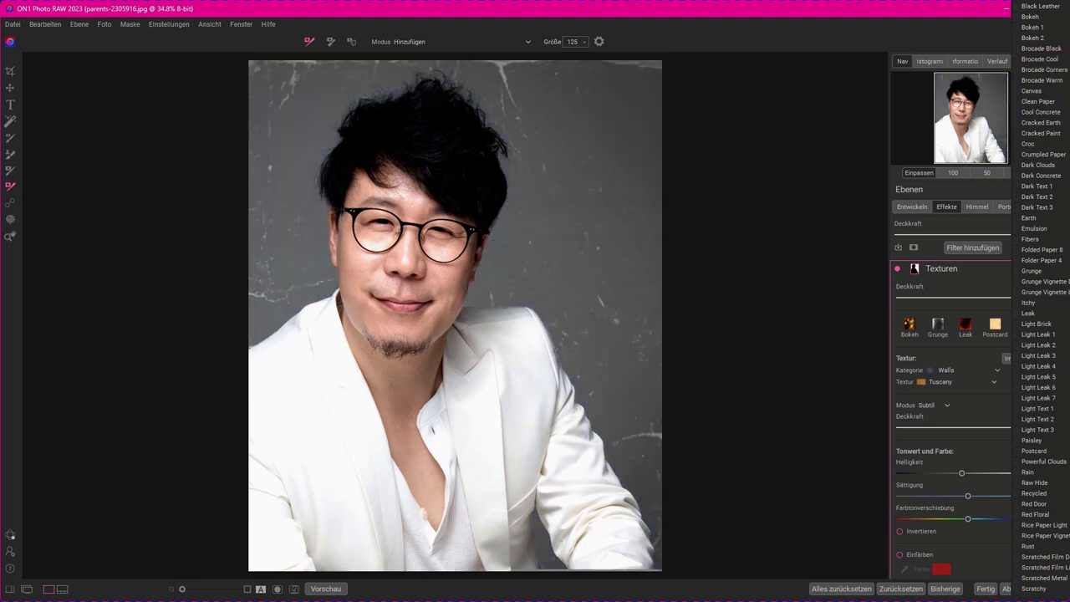
pyautogui.press('Escape')
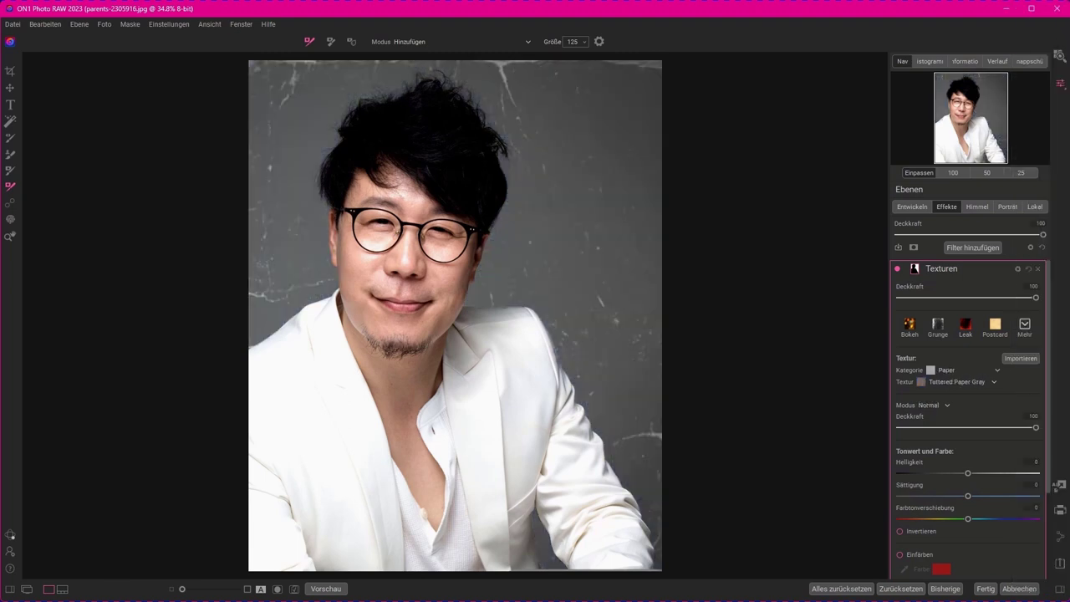